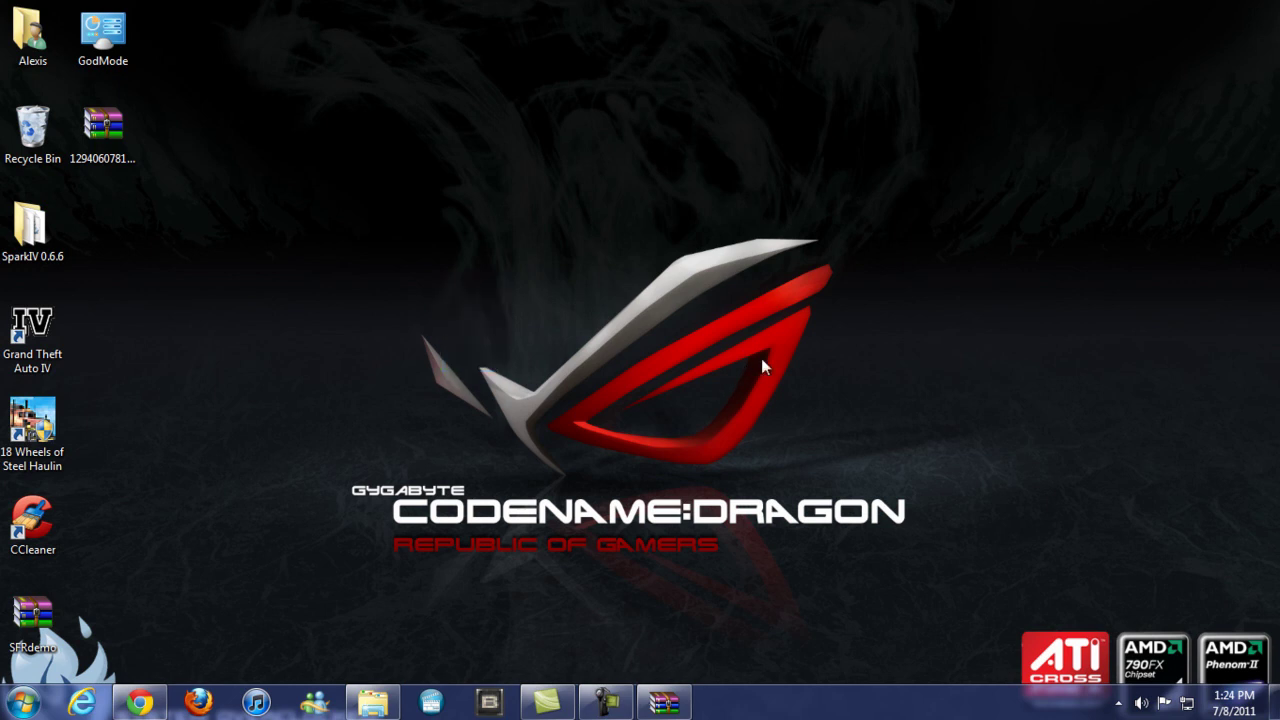
left_click_drag(368, 170, 878, 384)
left_click_drag(331, 122, 636, 548)
left_click_drag(375, 230, 1041, 562)
left_click_drag(288, 148, 1022, 626)
left_click_drag(888, 198, 180, 548)
left_click_drag(234, 102, 364, 306)
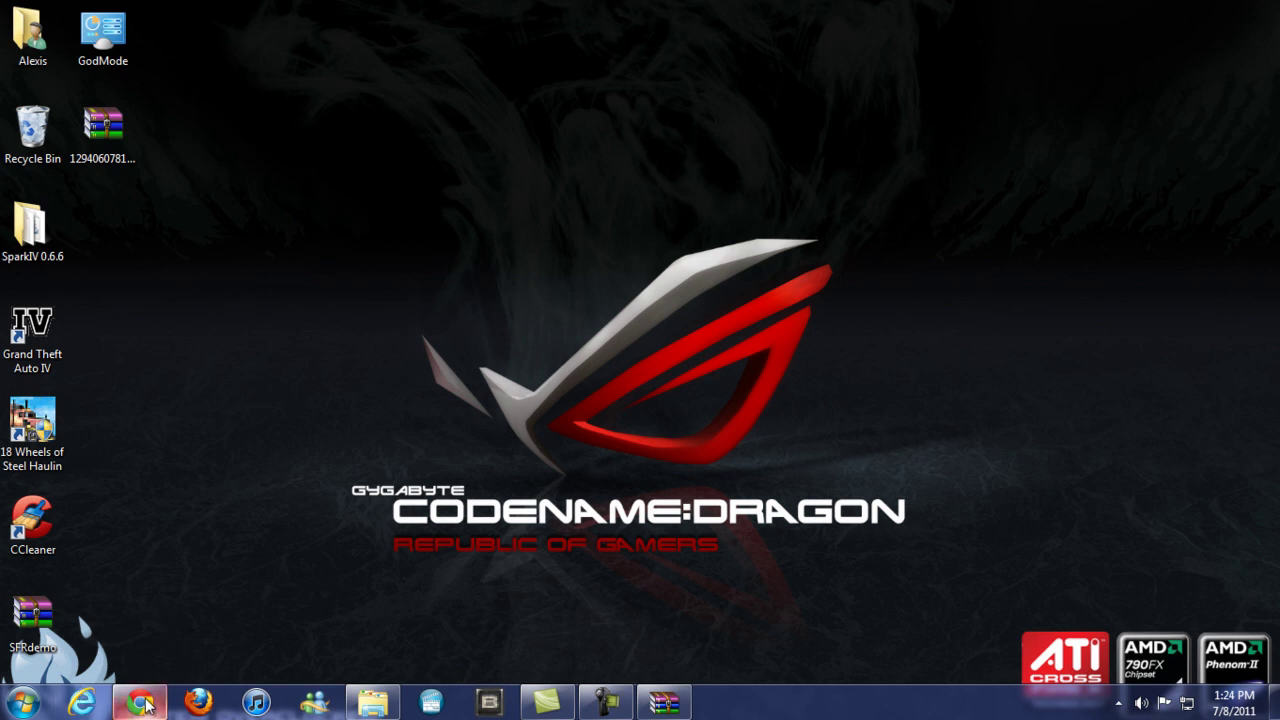
mouse_move(140, 700)
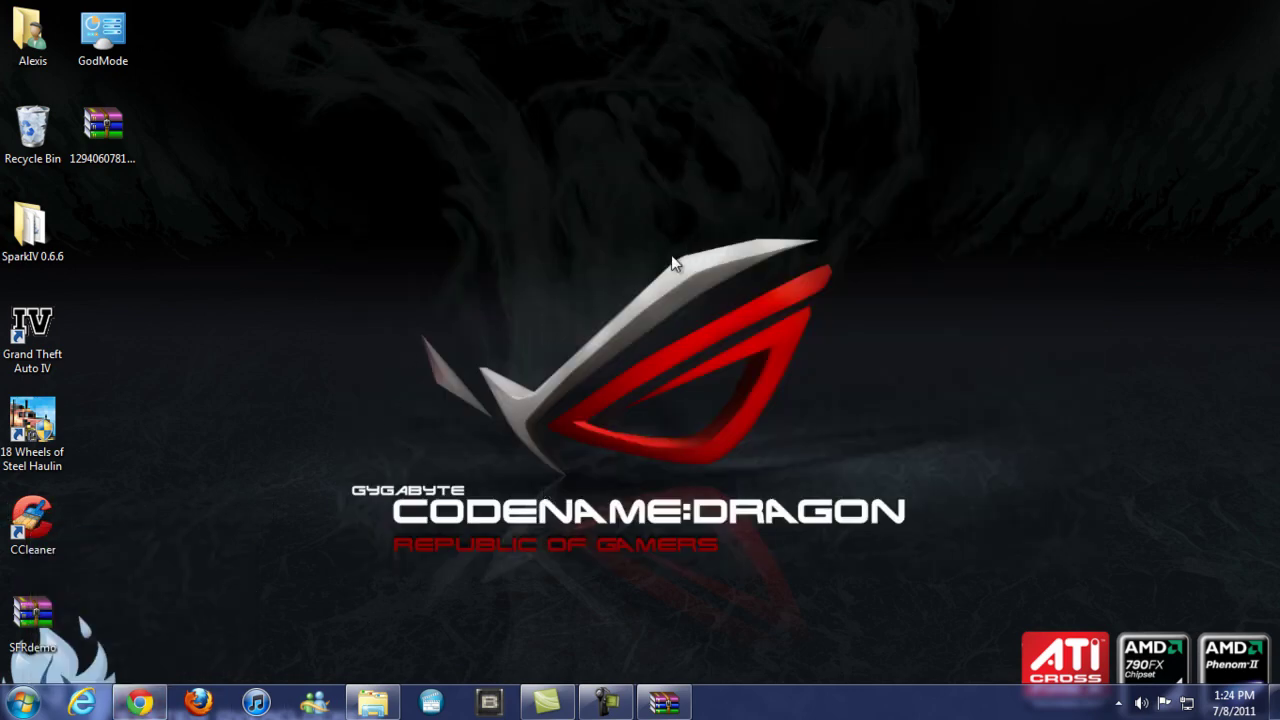
left_click(103, 127)
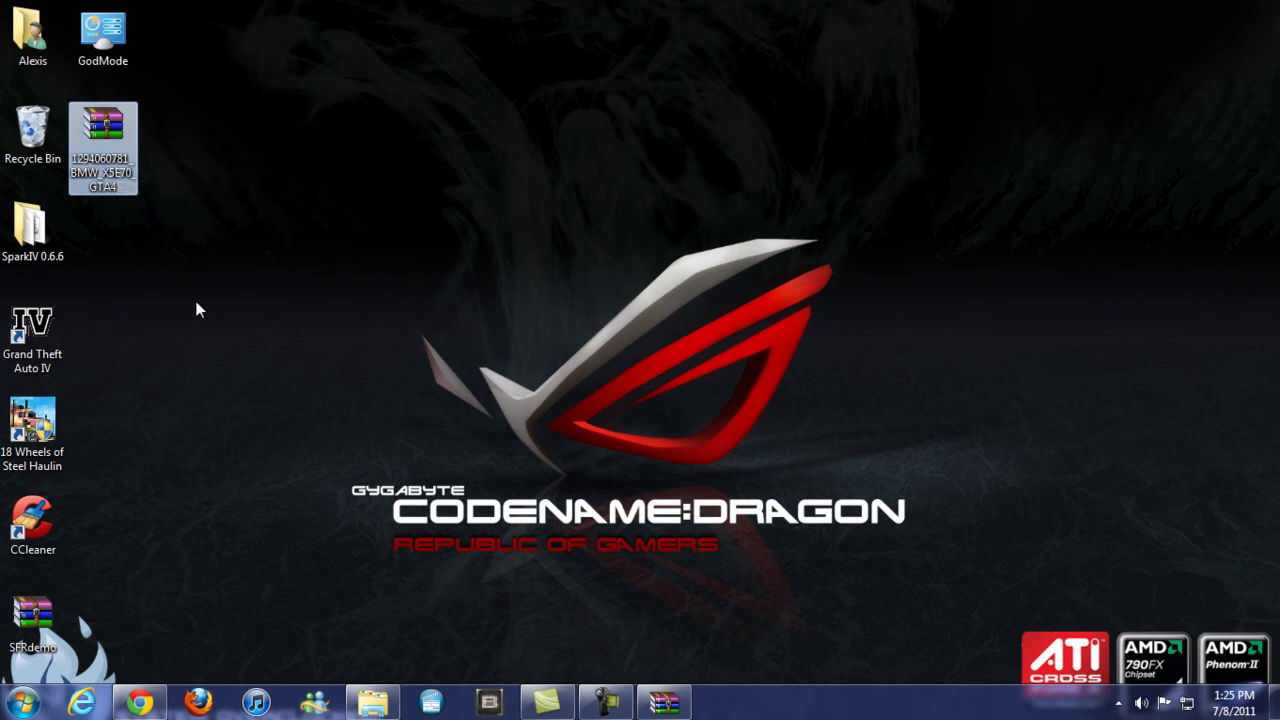
left_click(407, 313)
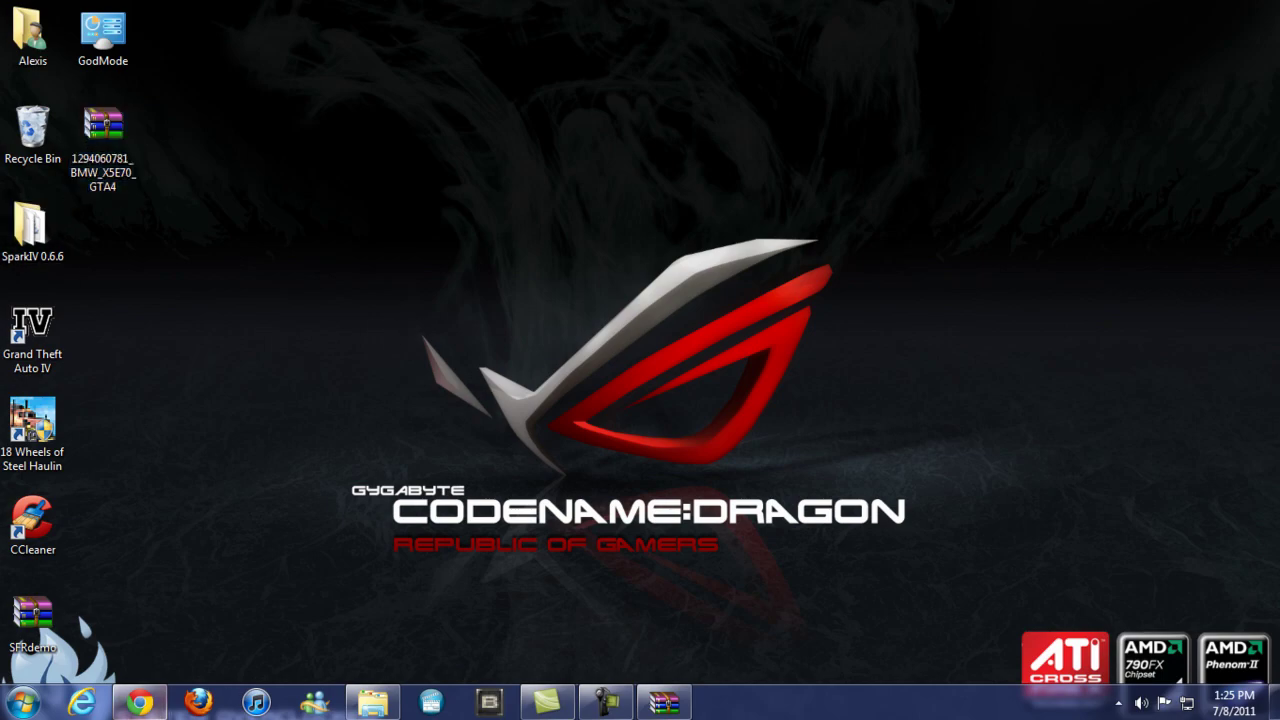
- Bring up the browser window with the Google results for "sparkiv 0.6.9" and examine the query and download results
left_click(140, 703)
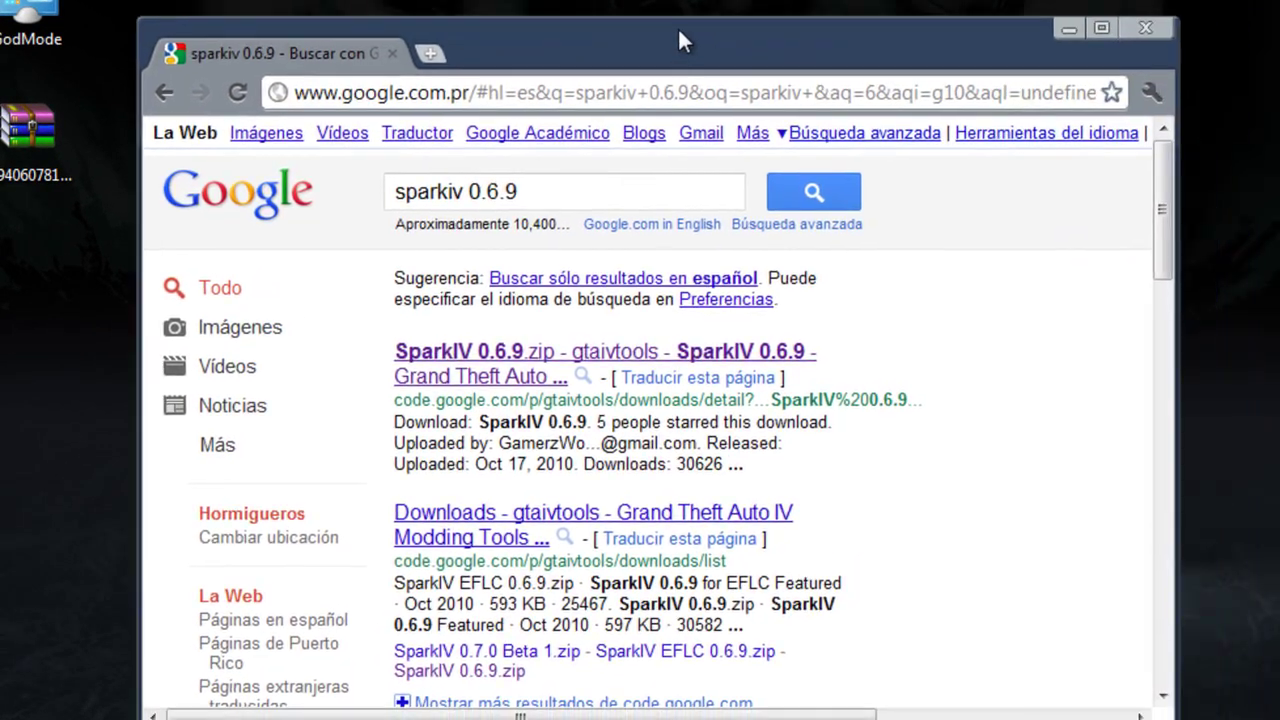
left_click_drag(677, 40, 659, 24)
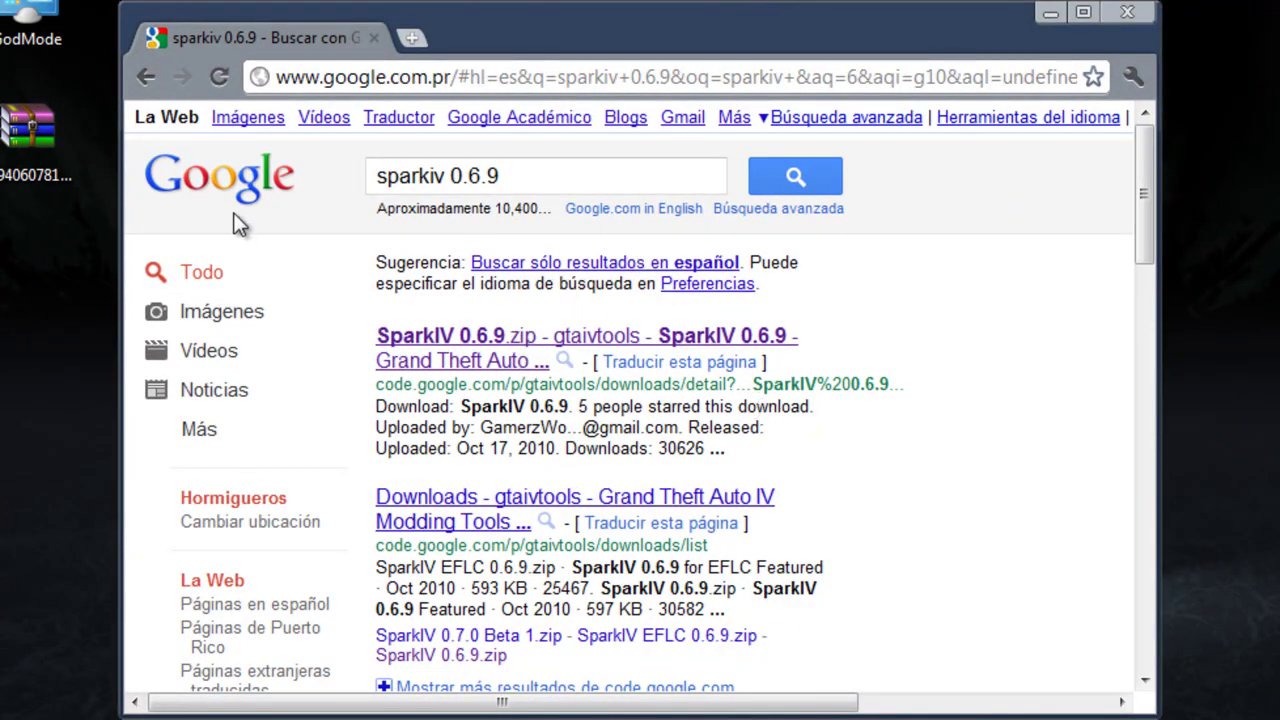
left_click(520, 358)
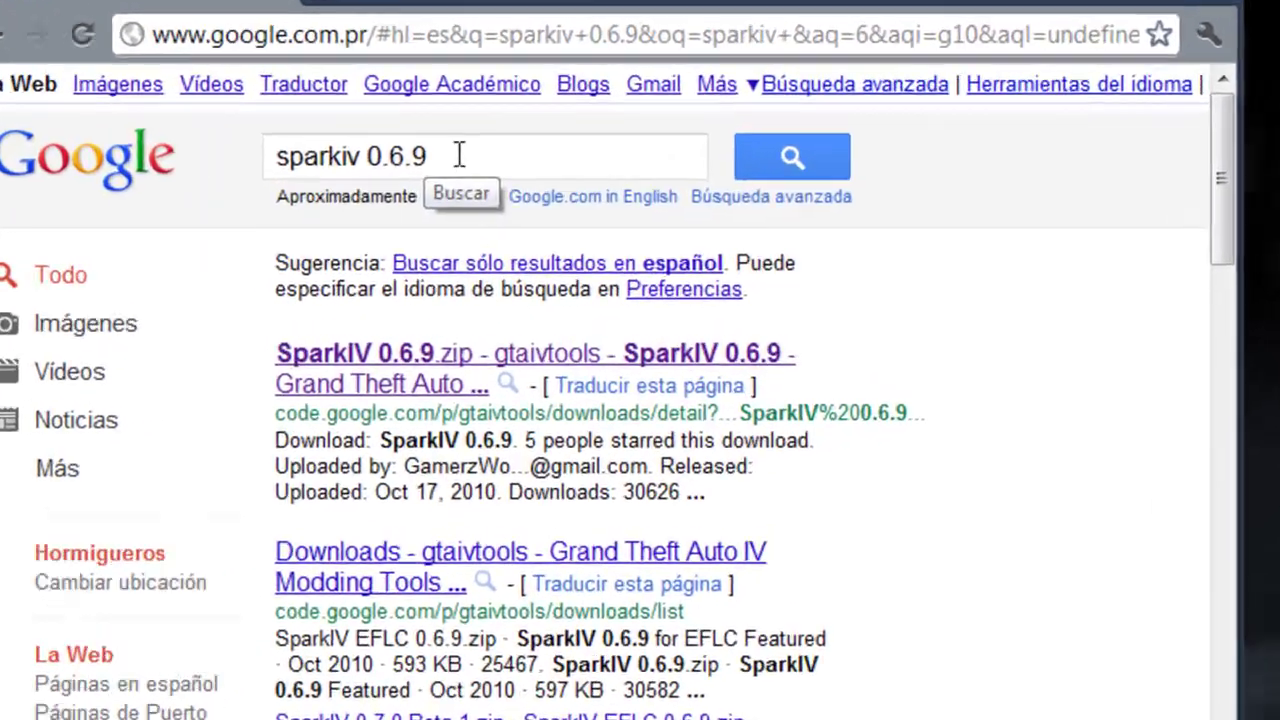
left_click_drag(448, 154, 261, 173)
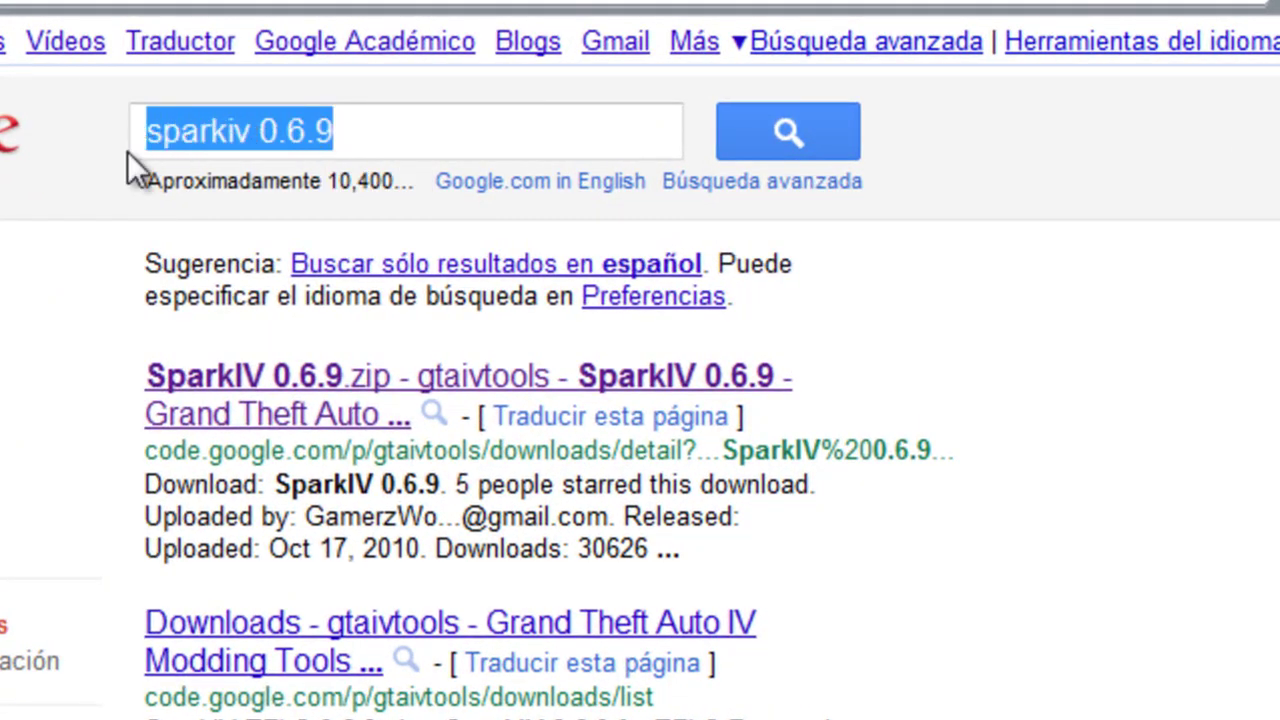
left_click(351, 136)
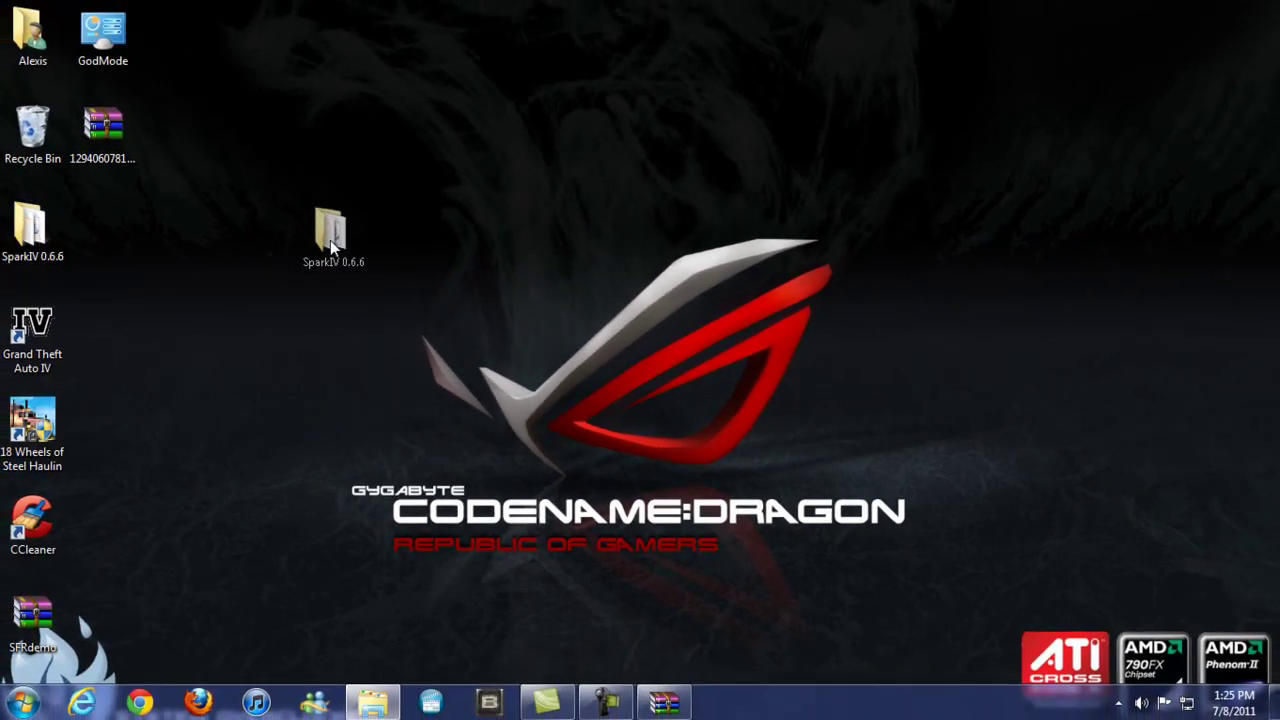
- Open the SparkIV 0.6.6 folder on the desktop and run the SparkIV application as administrator
left_click_drag(330, 240, 48, 240)
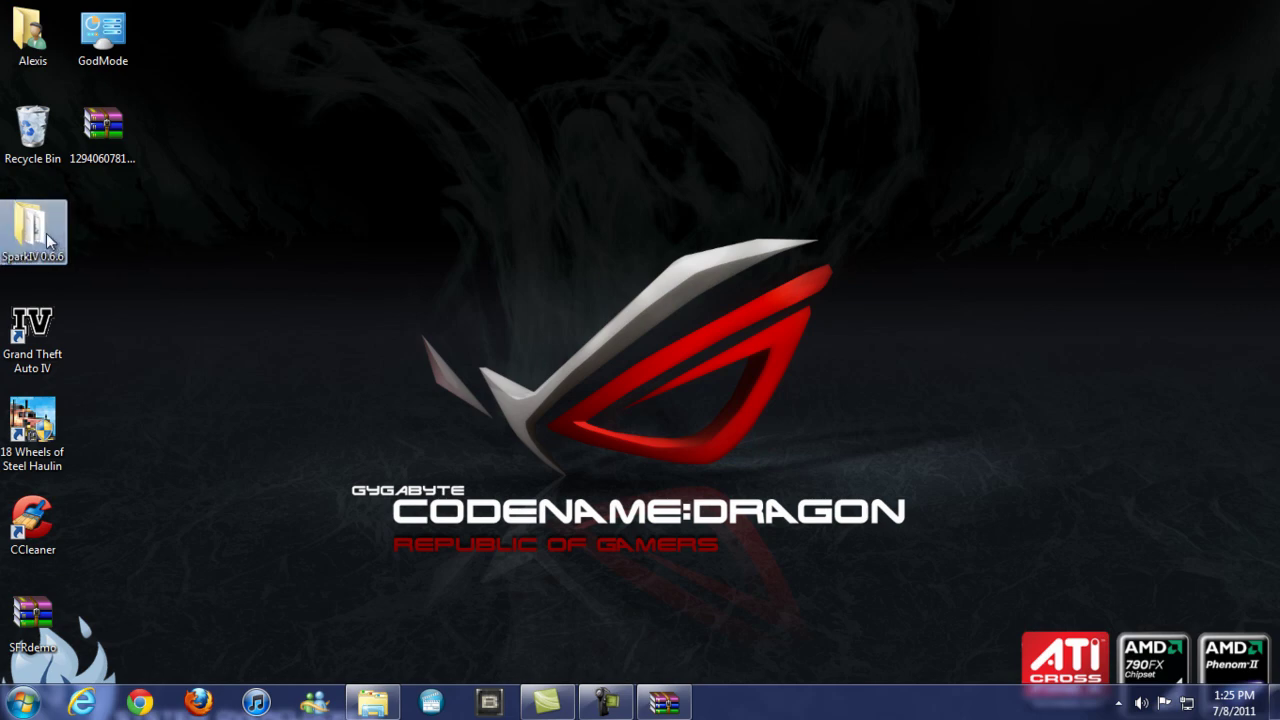
double_click(32, 230)
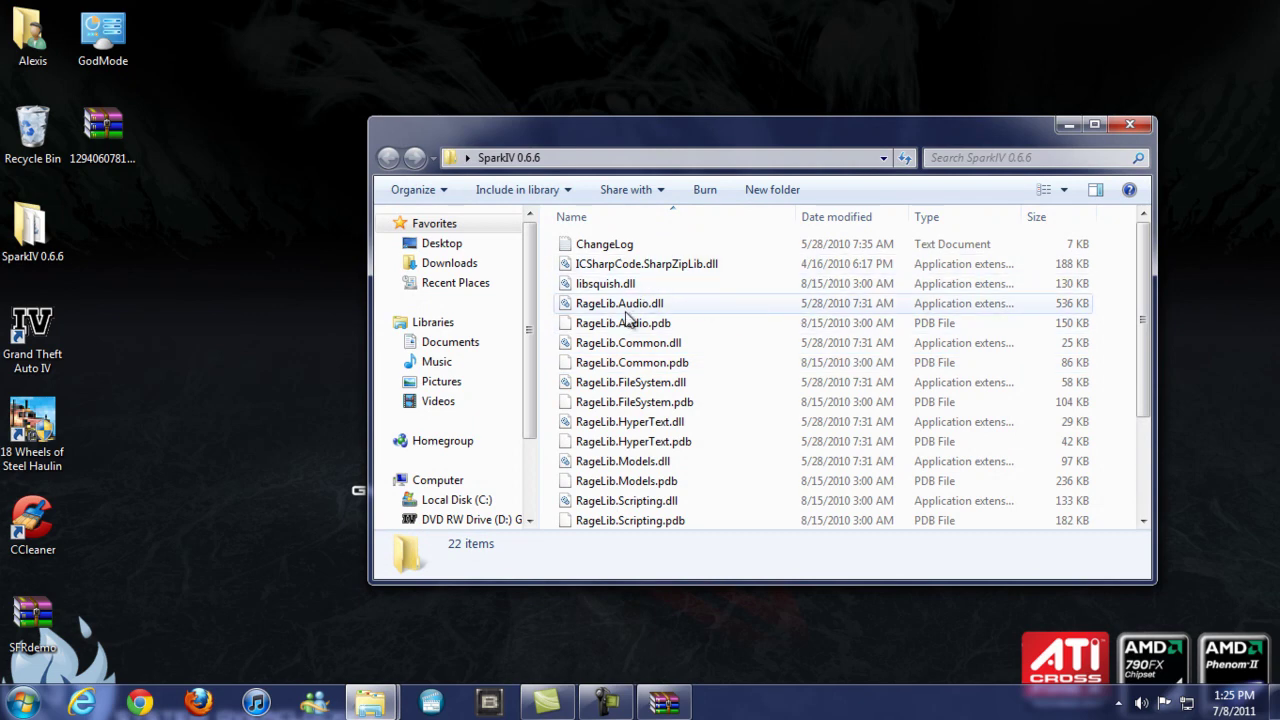
scroll(629, 323, "down", 3)
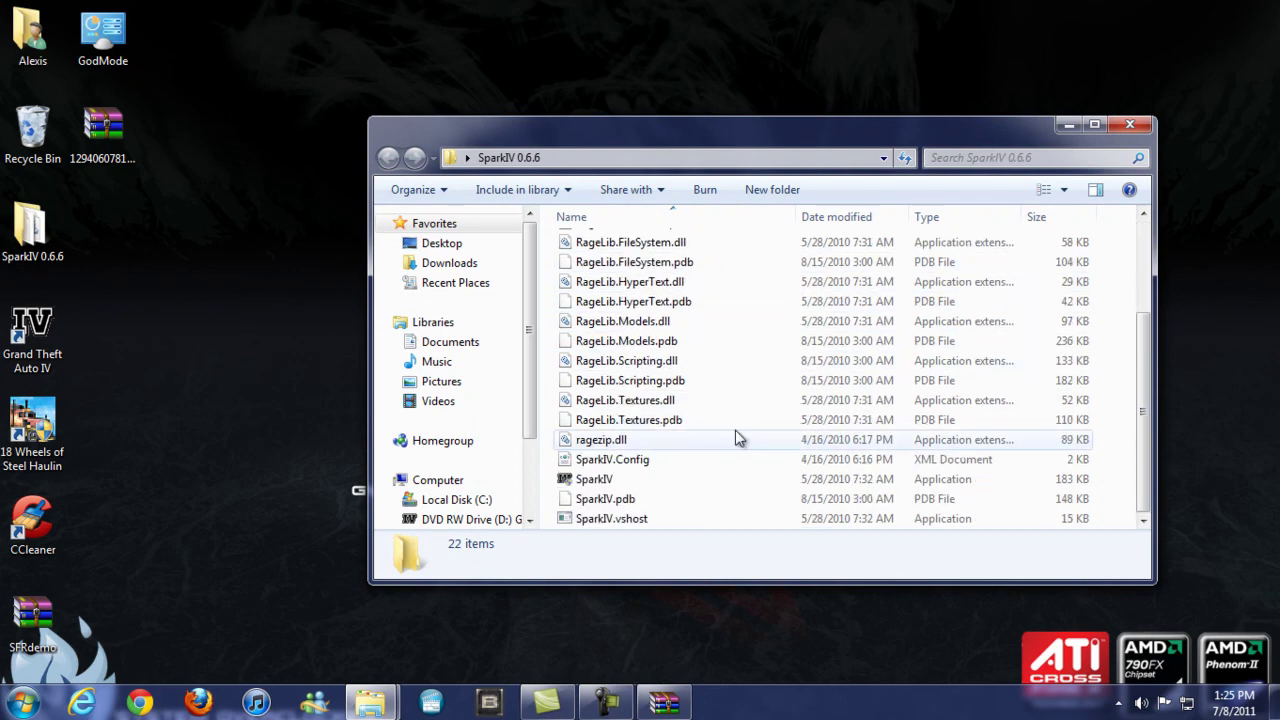
left_click(603, 479)
right_click(603, 479)
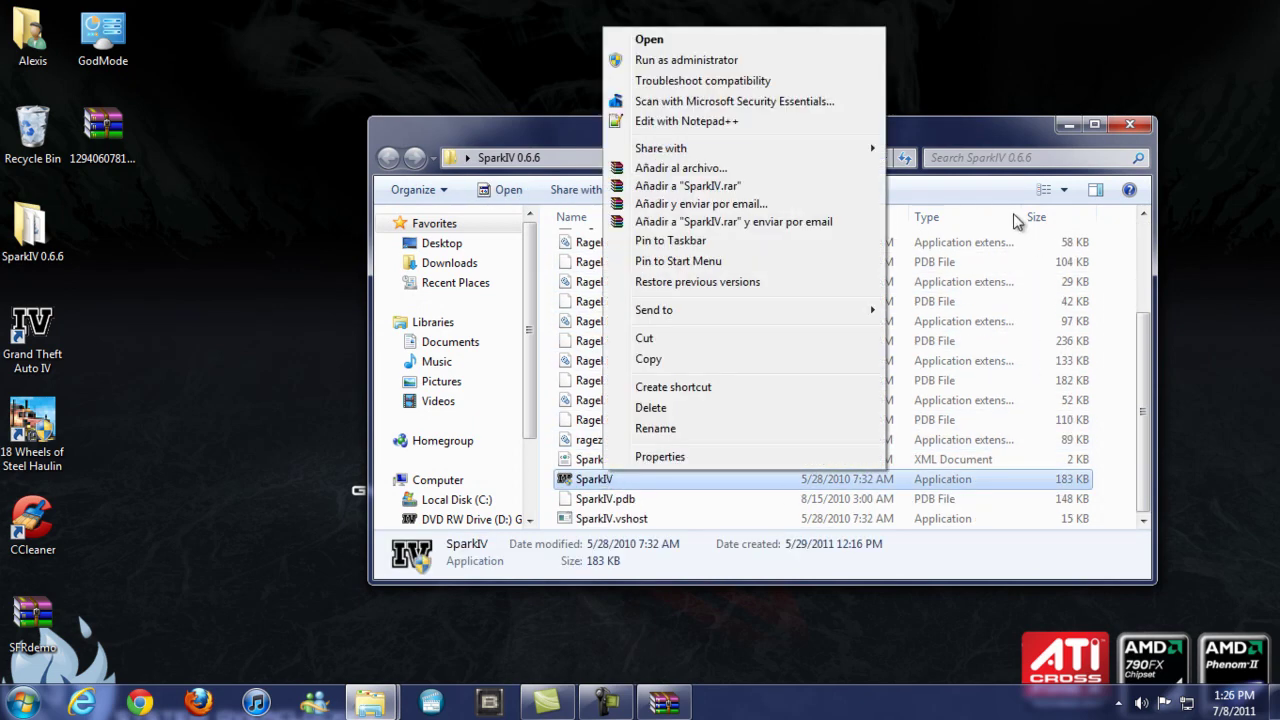
left_click(723, 62)
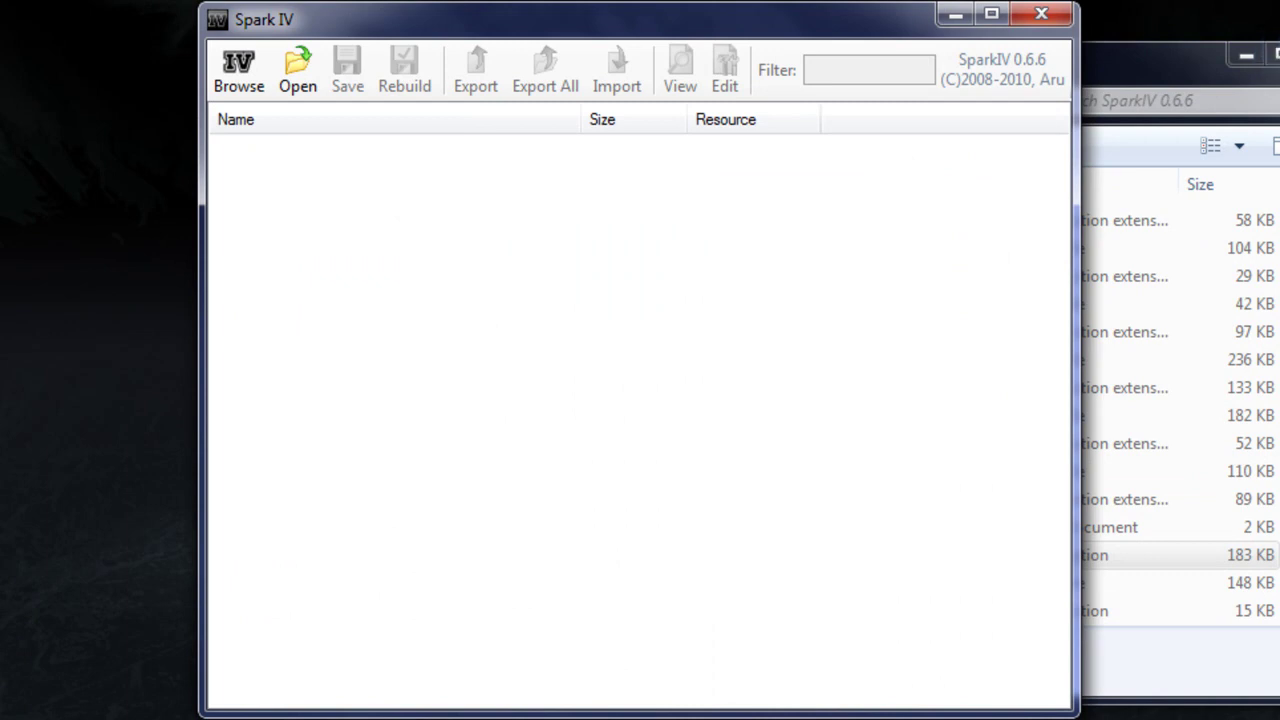
- Clear away the SparkIV 0.6.6 folder window and close the Recycle Bin window
left_click(1246, 55)
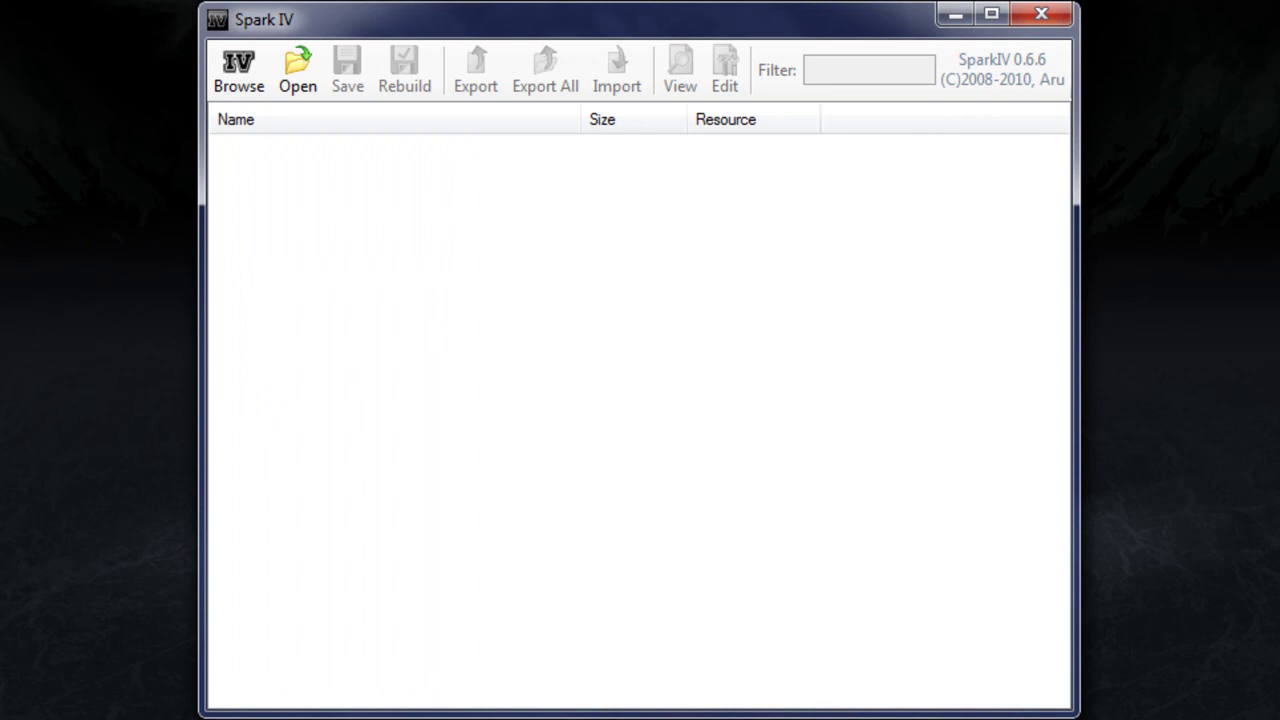
mouse_move(262, 718)
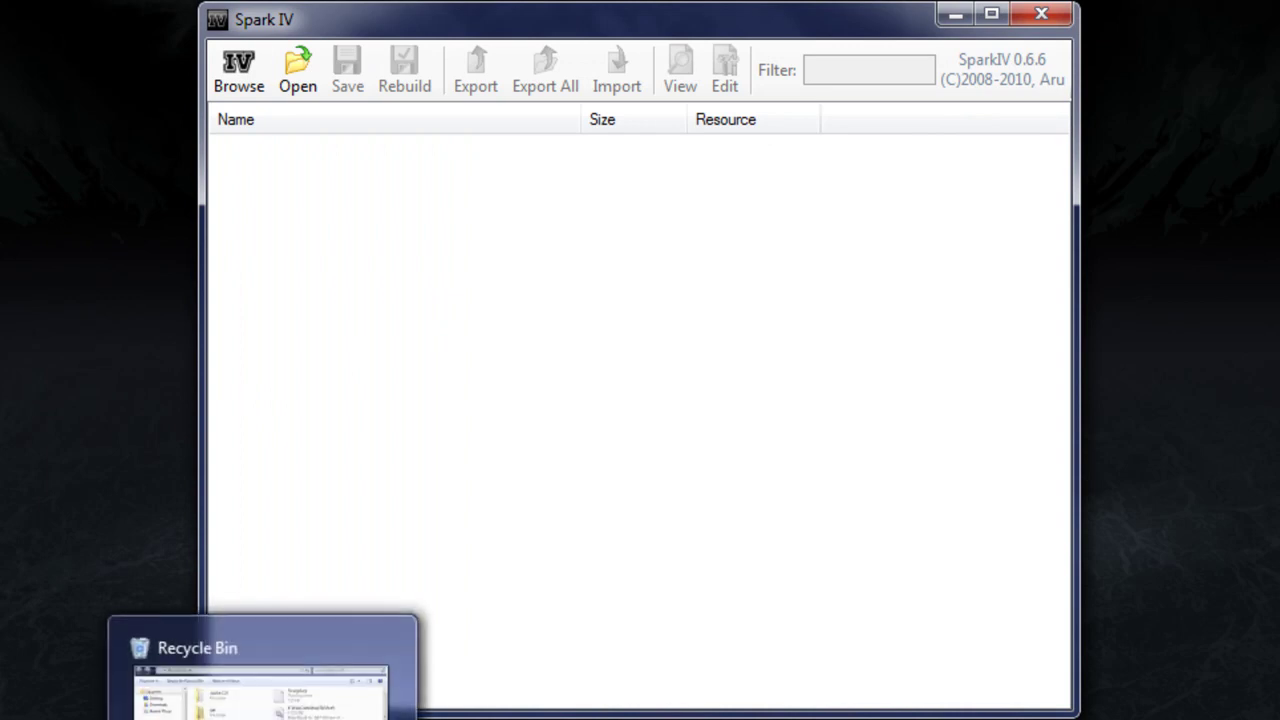
right_click(373, 703)
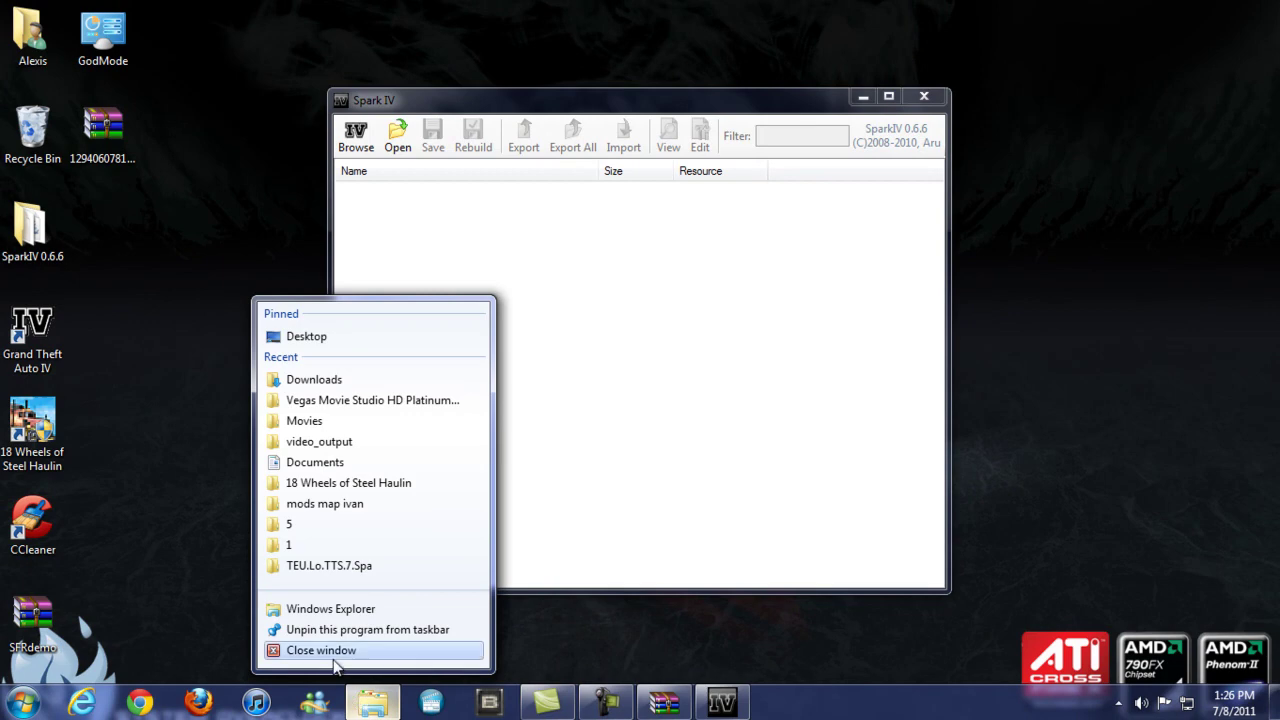
left_click(334, 658)
- Browse the computer to the Program Files (x86) folder on Local Disk (C:)
left_click(22, 703)
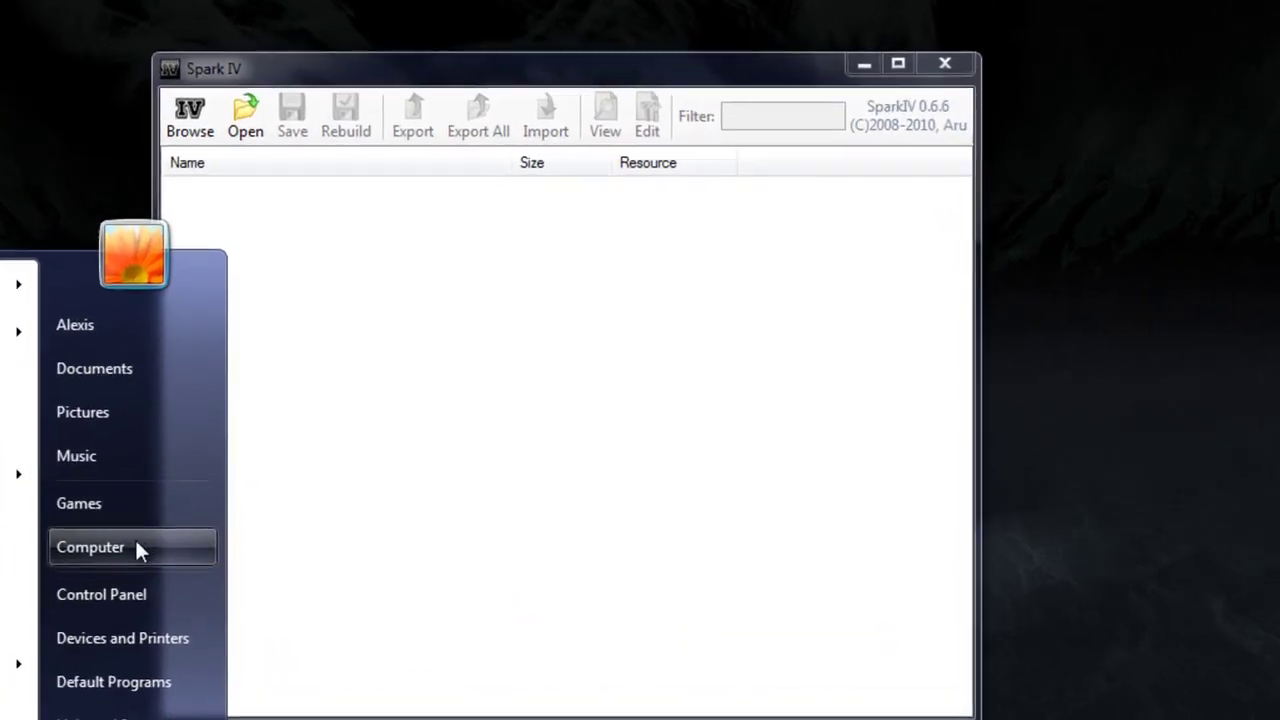
left_click(138, 548)
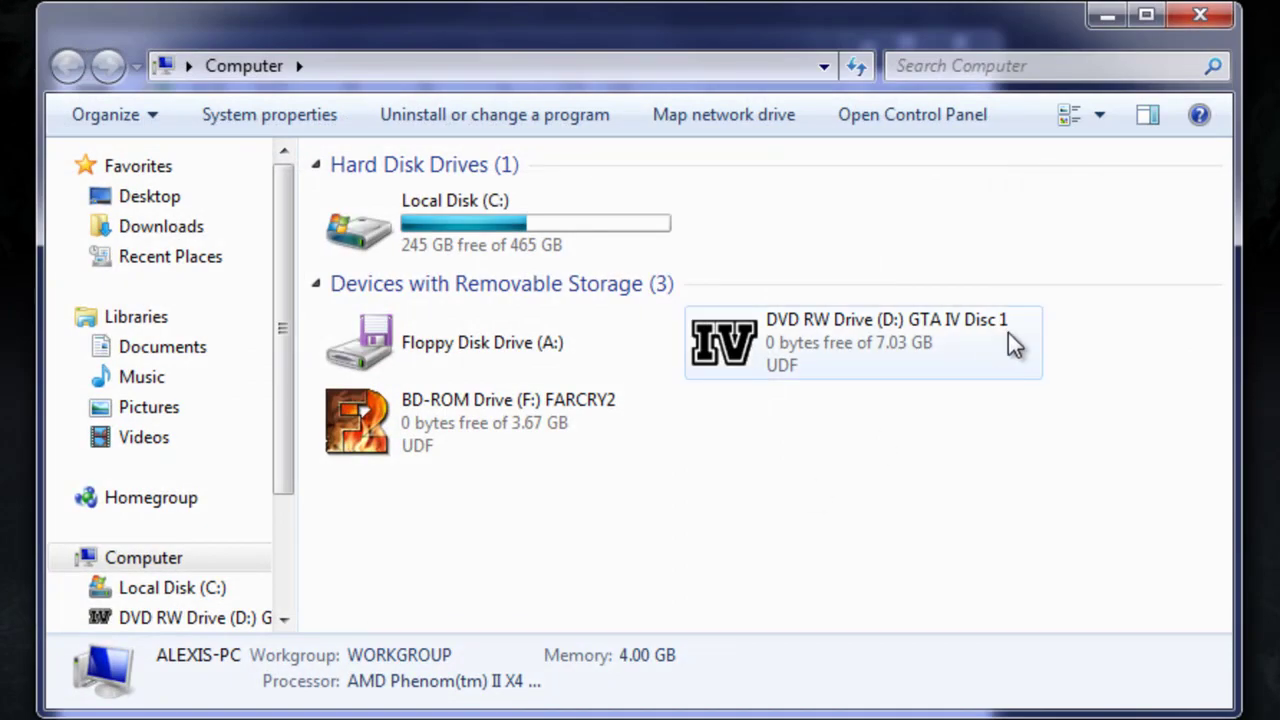
left_click(518, 230)
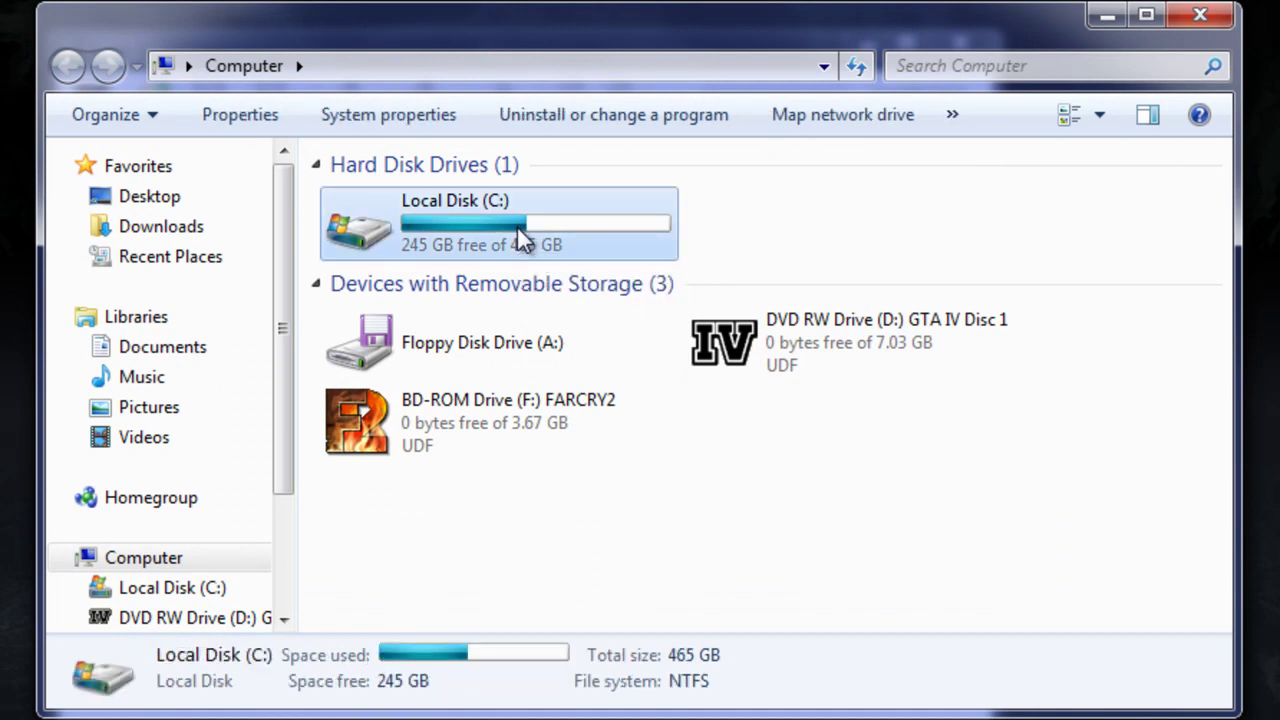
double_click(517, 226)
scroll(483, 442, "down", 1)
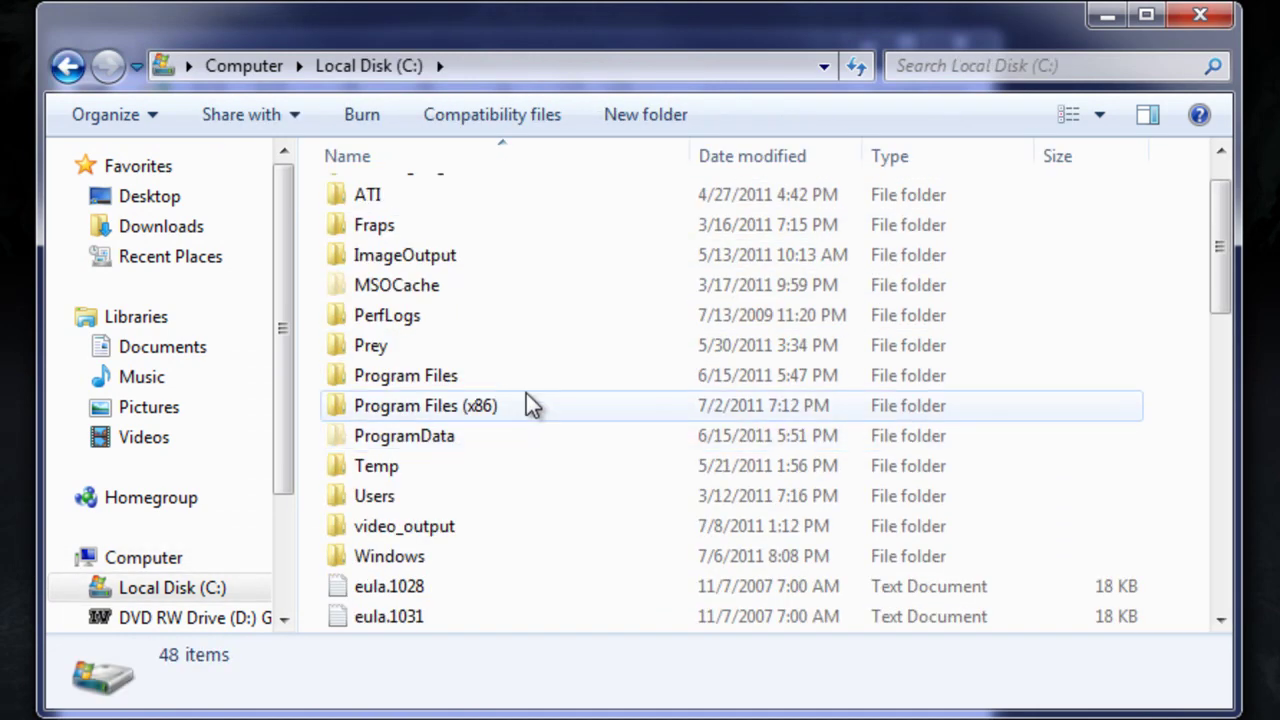
left_click(471, 407)
double_click(456, 409)
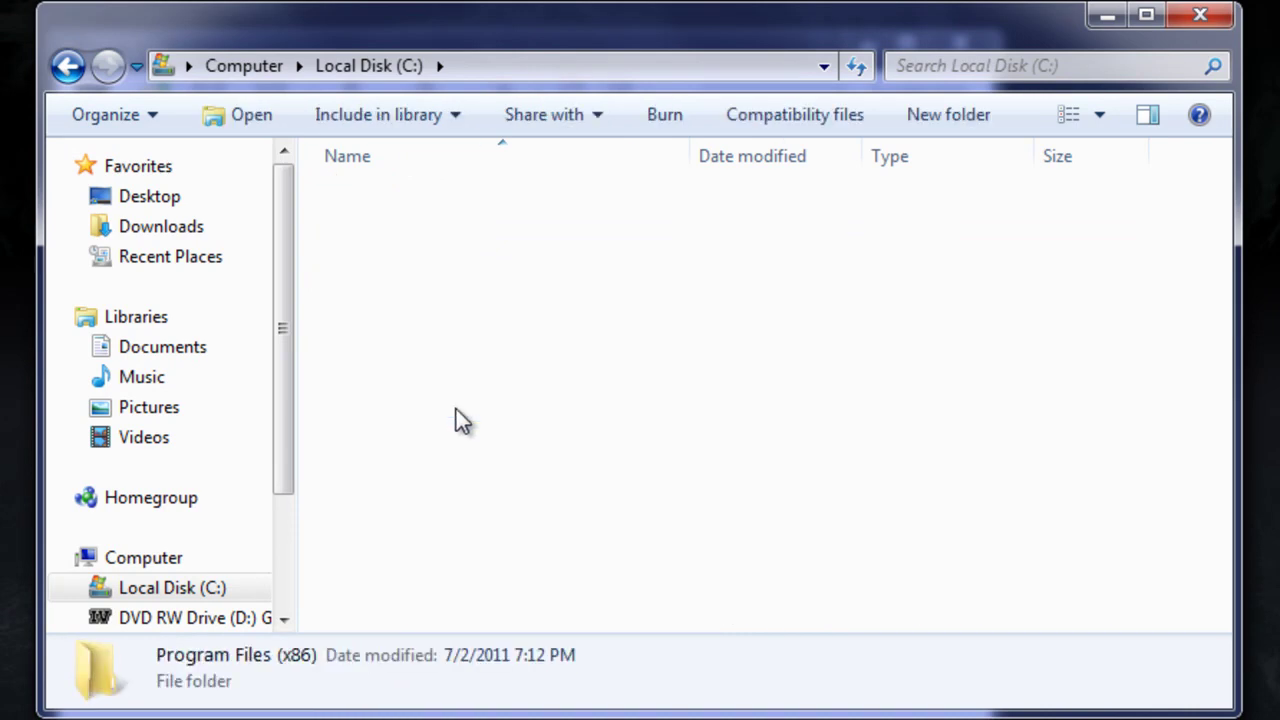
- Go to the Rockstar Games\Grand Theft Auto IV\common\data folder inside Program Files (x86)
scroll(506, 399, "down", 3)
scroll(506, 420, "down", 5)
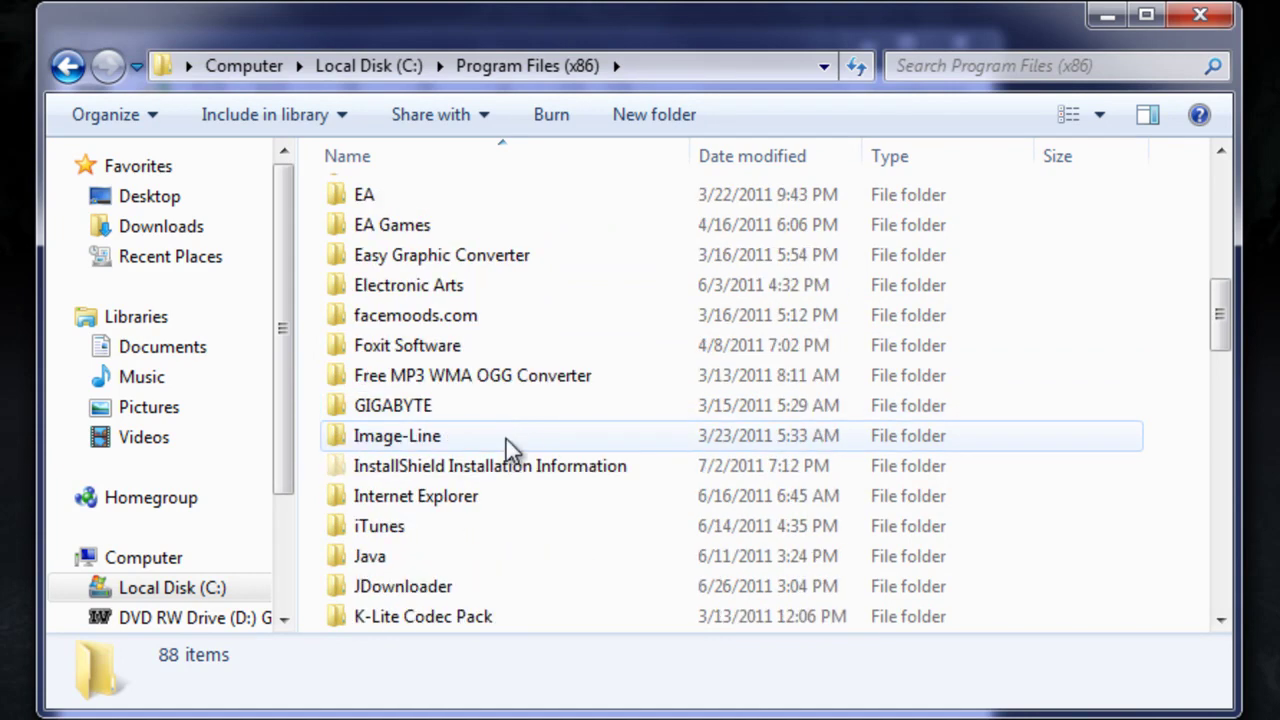
scroll(486, 463, "down", 4)
scroll(475, 470, "down", 4)
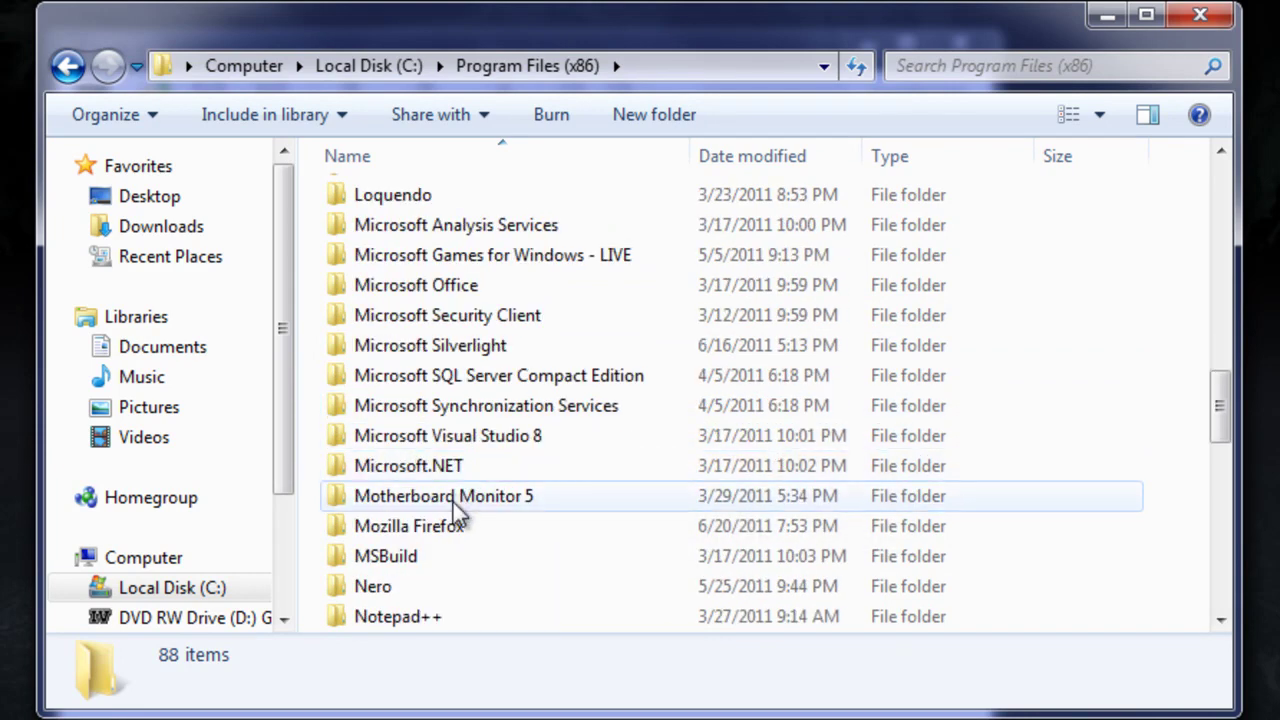
scroll(448, 595, "down", 2)
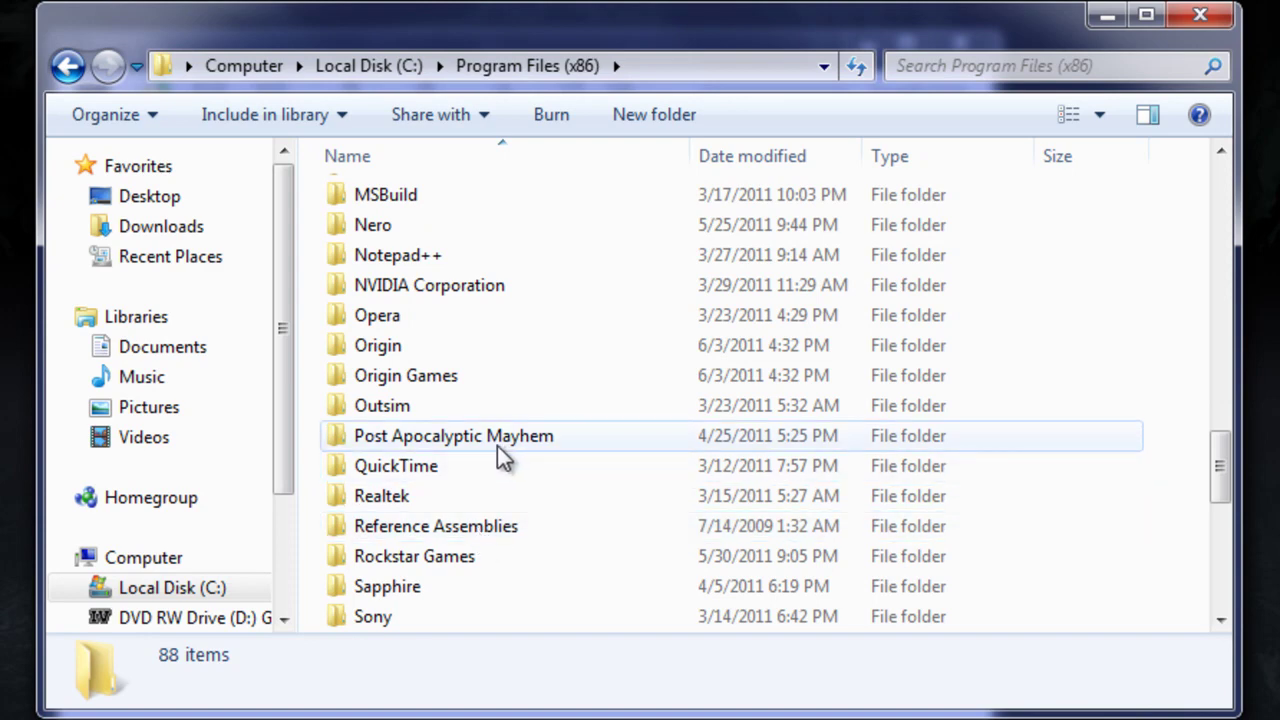
double_click(454, 563)
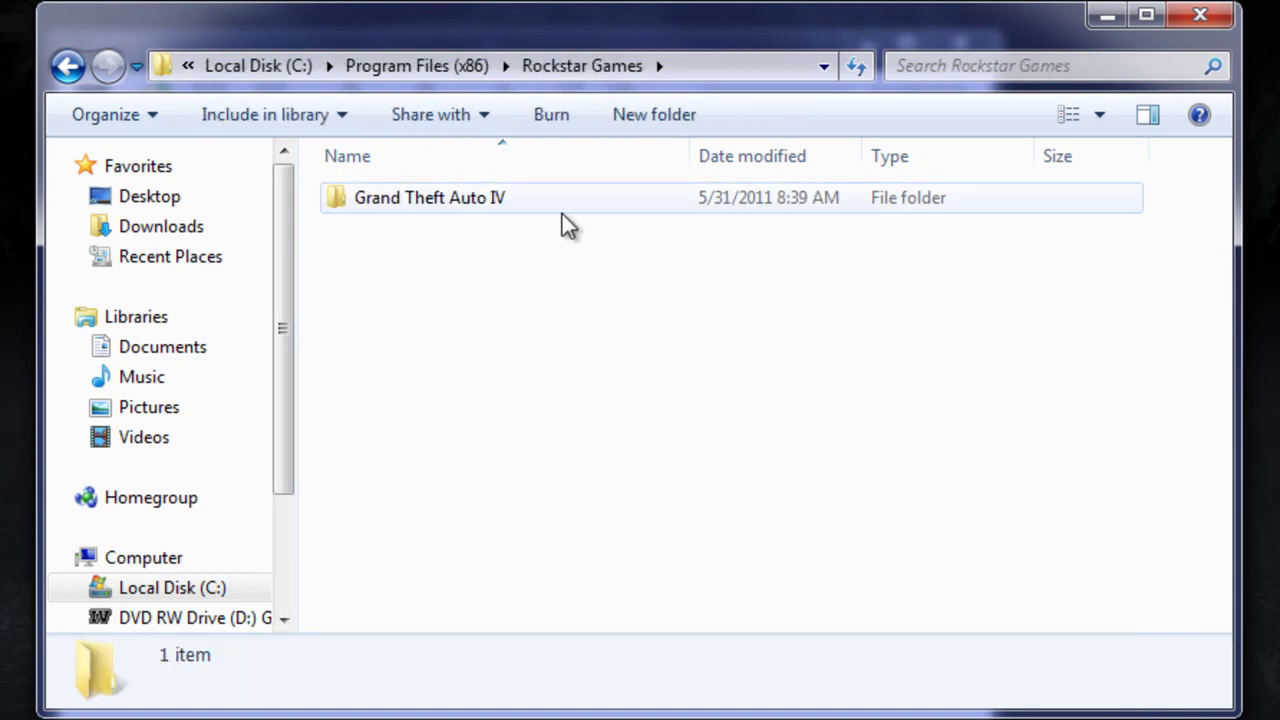
left_click(485, 222)
double_click(481, 210)
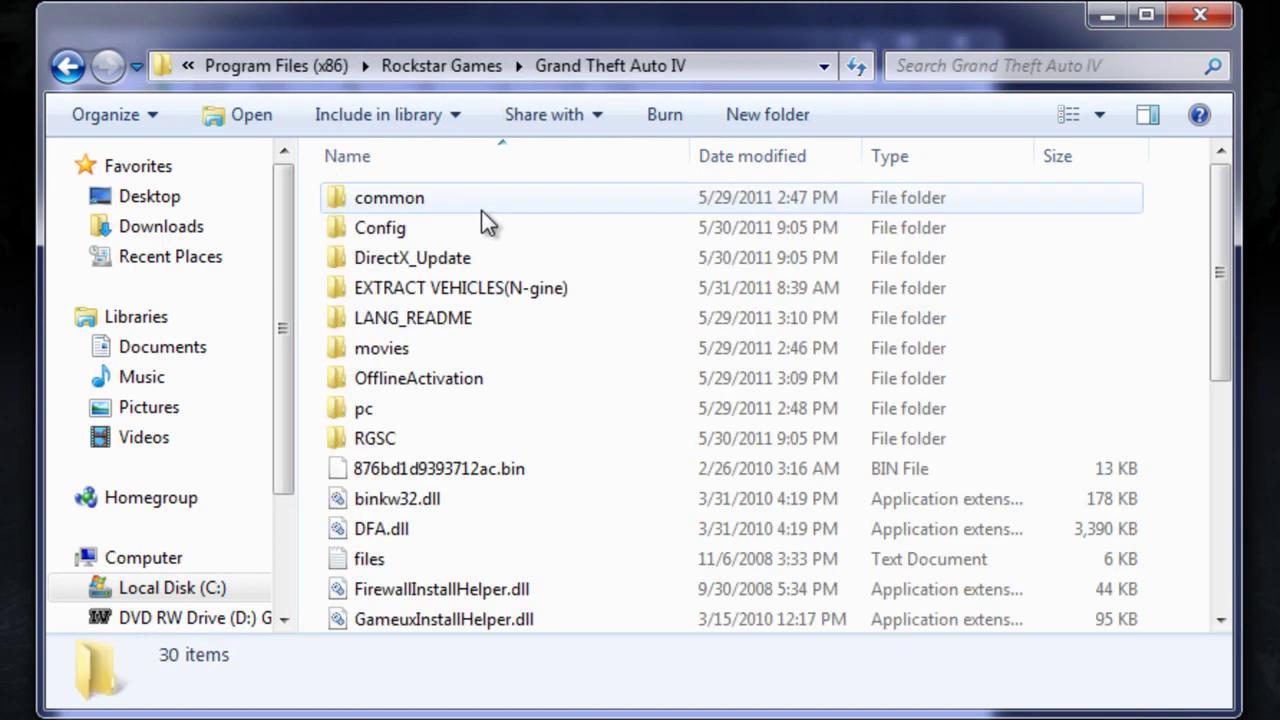
double_click(400, 198)
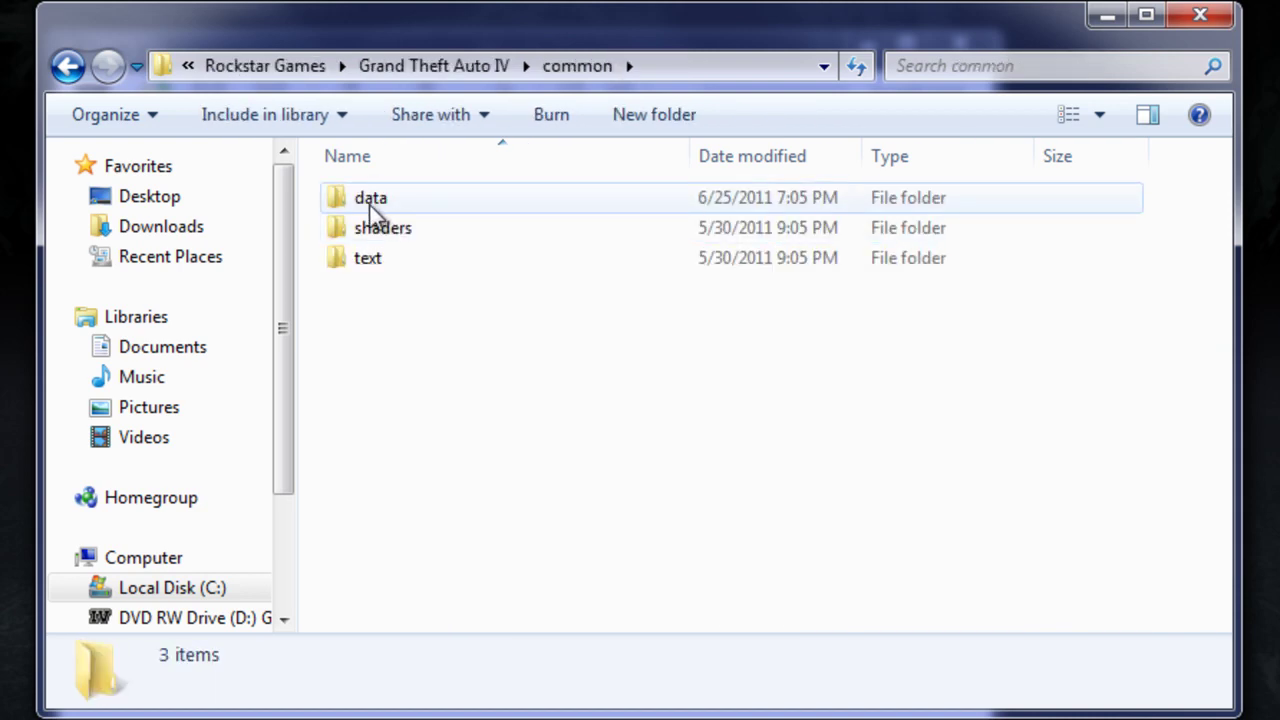
double_click(391, 202)
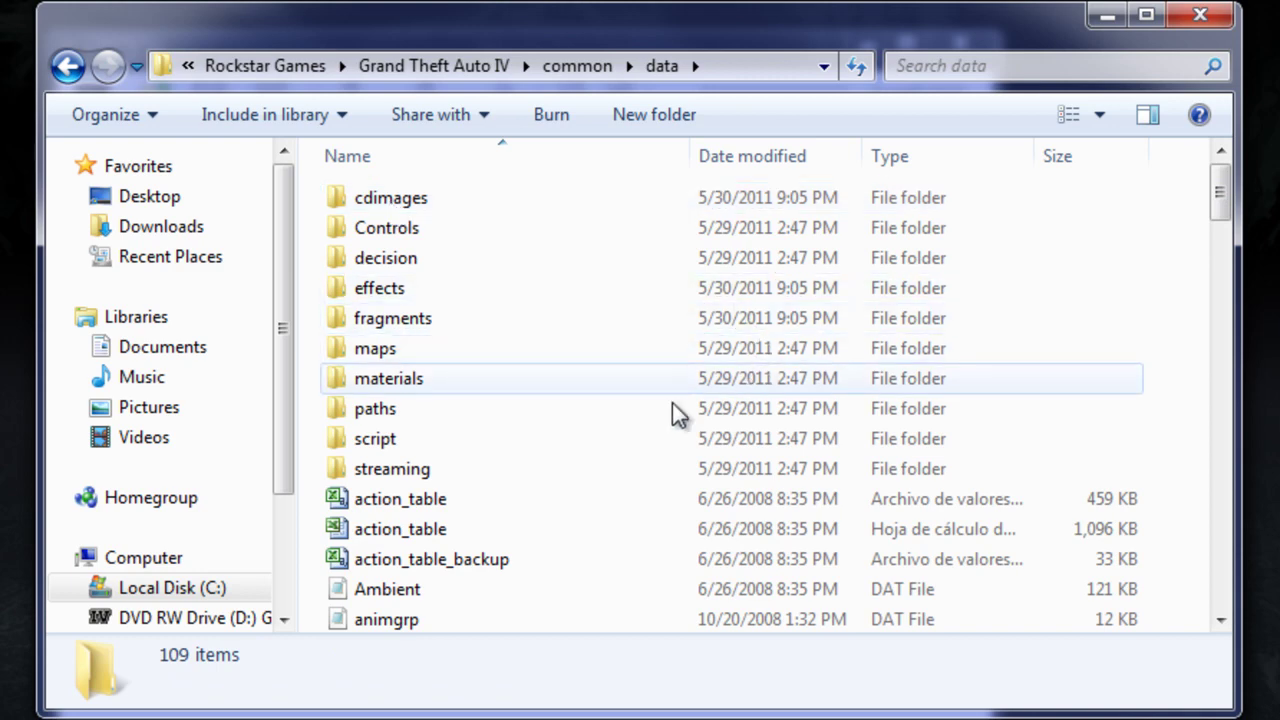
- Move the carcols DAT file from the data folder to the desktop, granting administrator permission
scroll(671, 420, "down", 3)
scroll(333, 553, "down", 1)
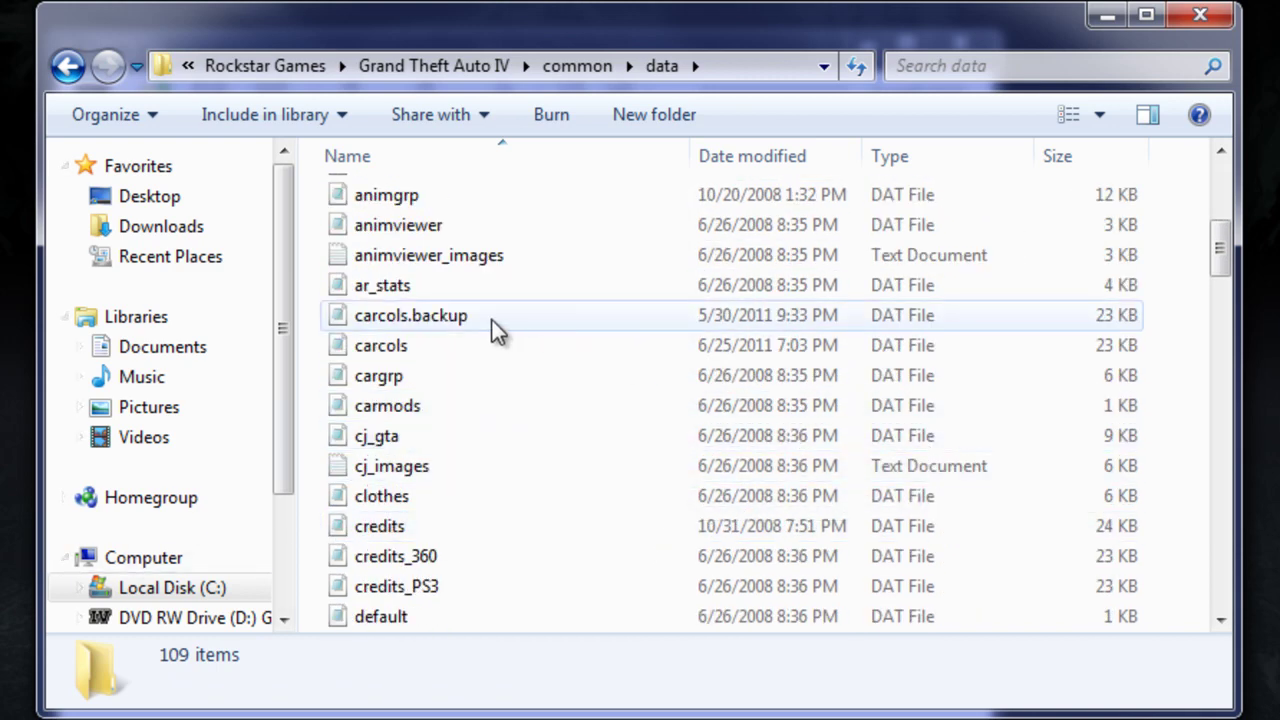
left_click(398, 353)
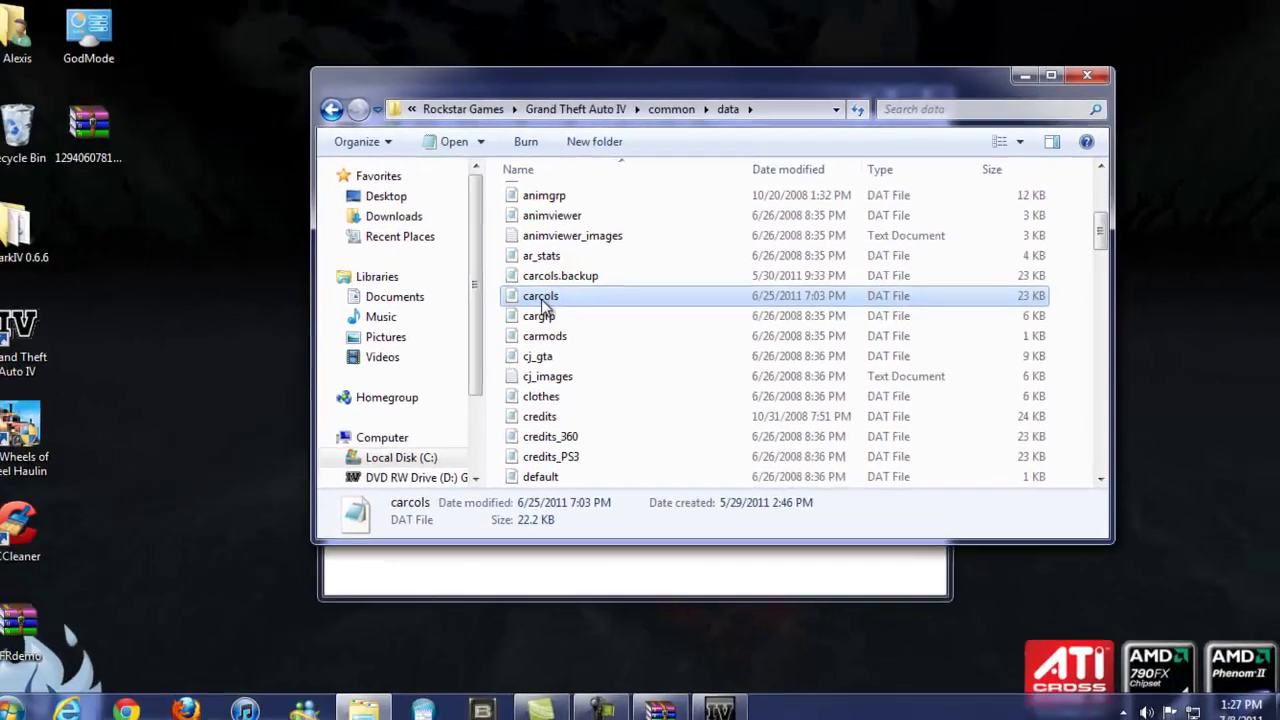
left_click_drag(395, 345, 412, 466)
left_click_drag(566, 372, 164, 333)
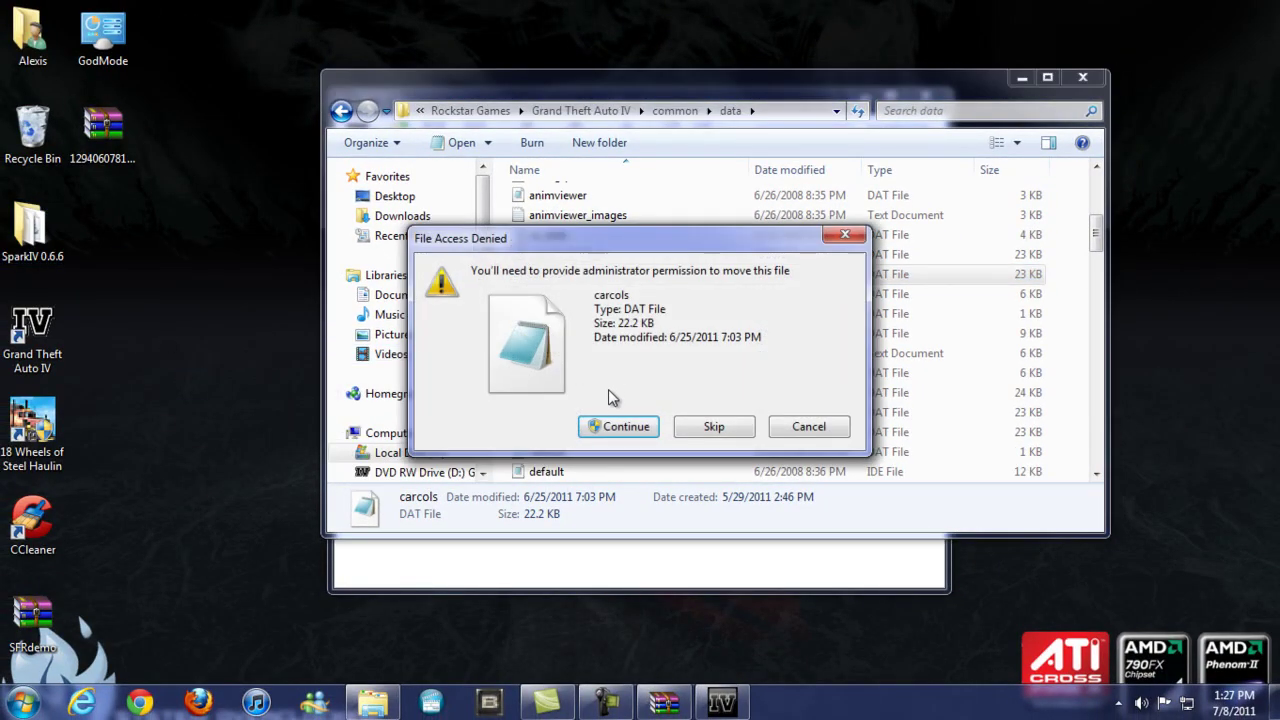
left_click(615, 426)
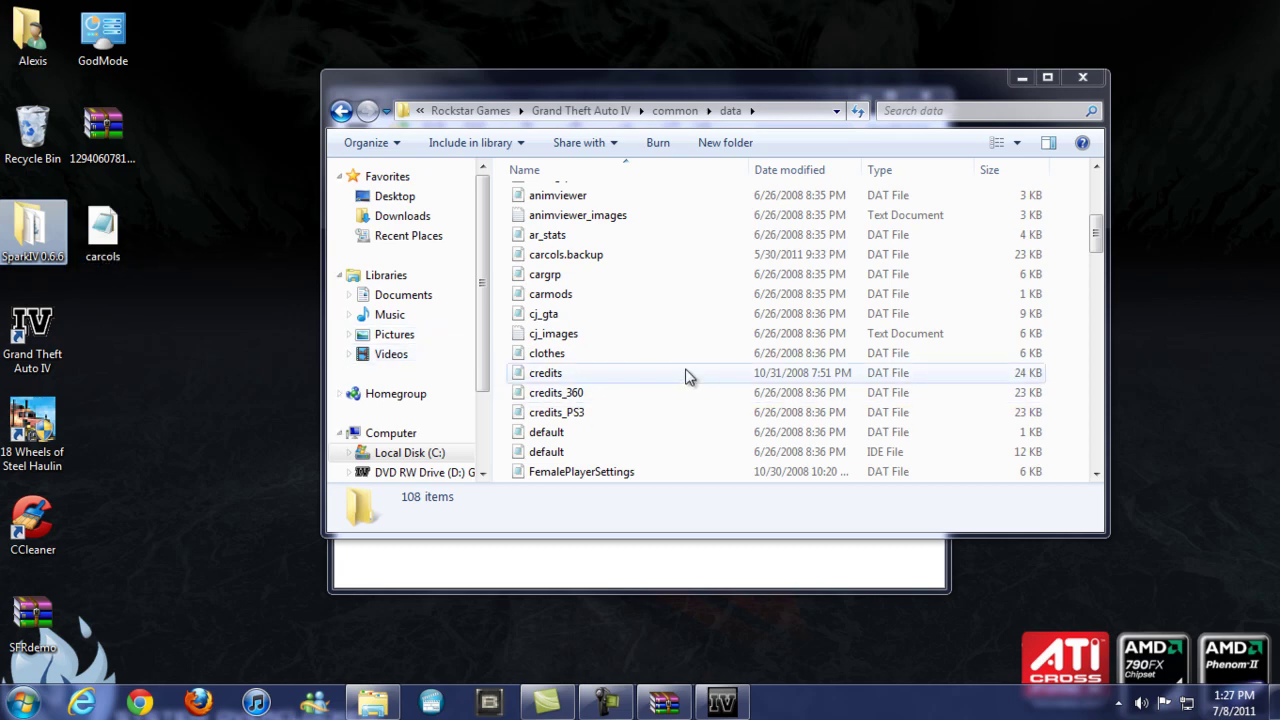
- Move the handling DAT file from the data folder to the desktop, granting administrator permission
left_click(605, 256)
scroll(596, 378, "down", 3)
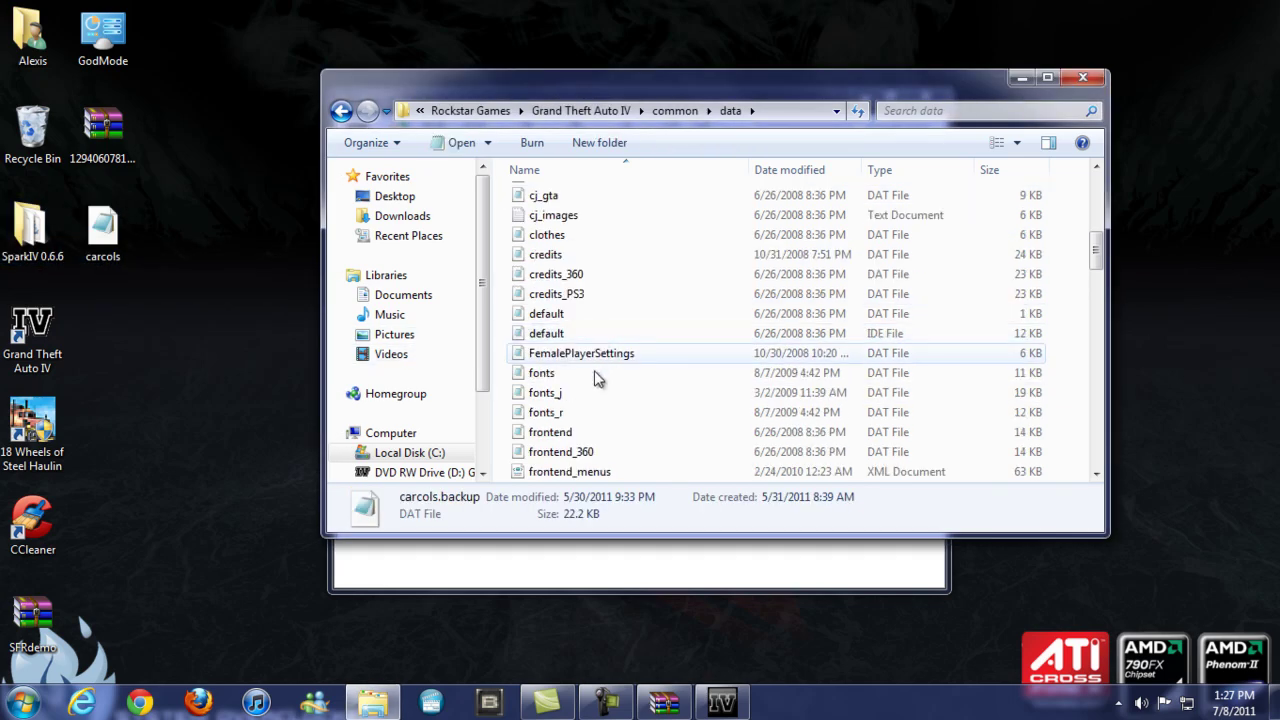
scroll(600, 385, "down", 5)
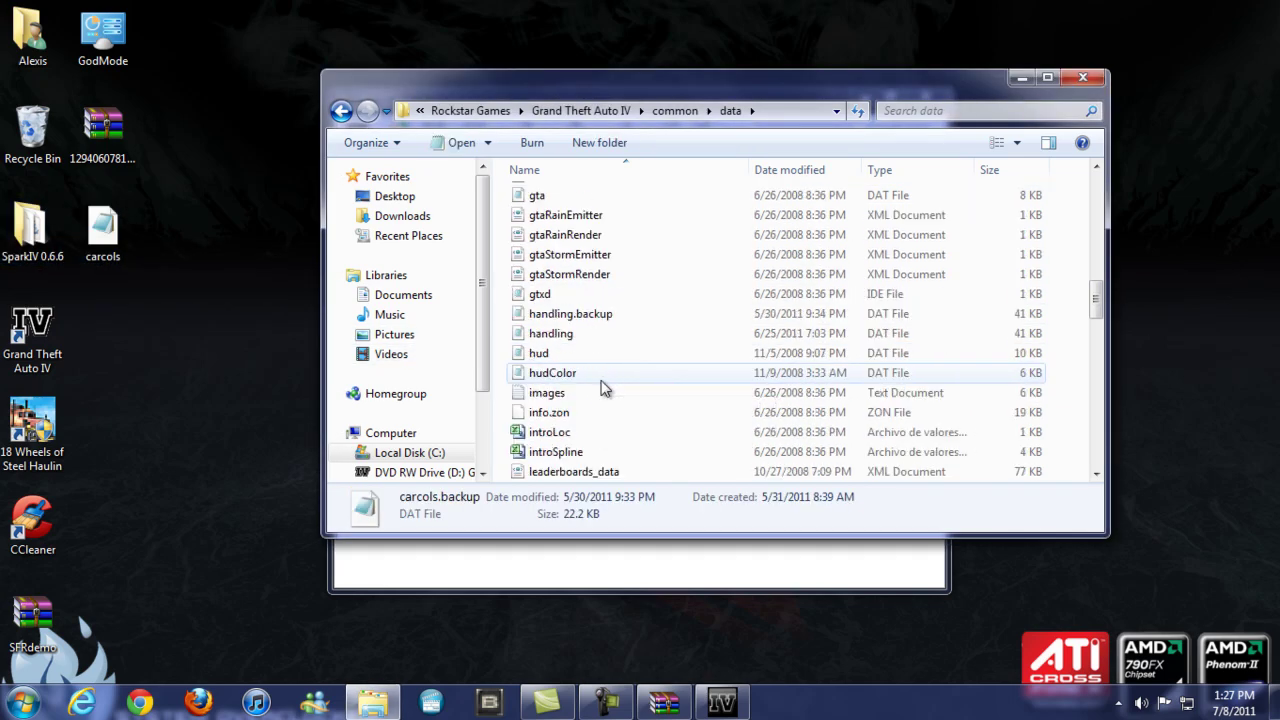
left_click_drag(555, 335, 136, 378)
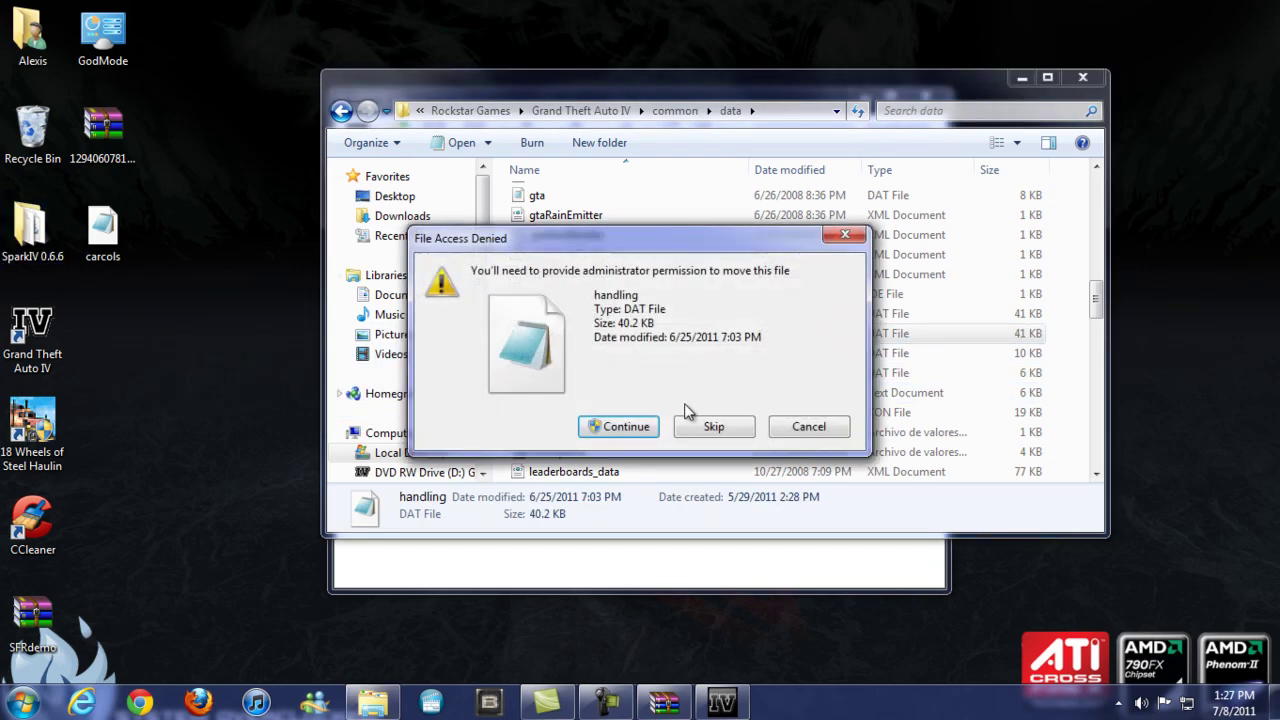
left_click(612, 427)
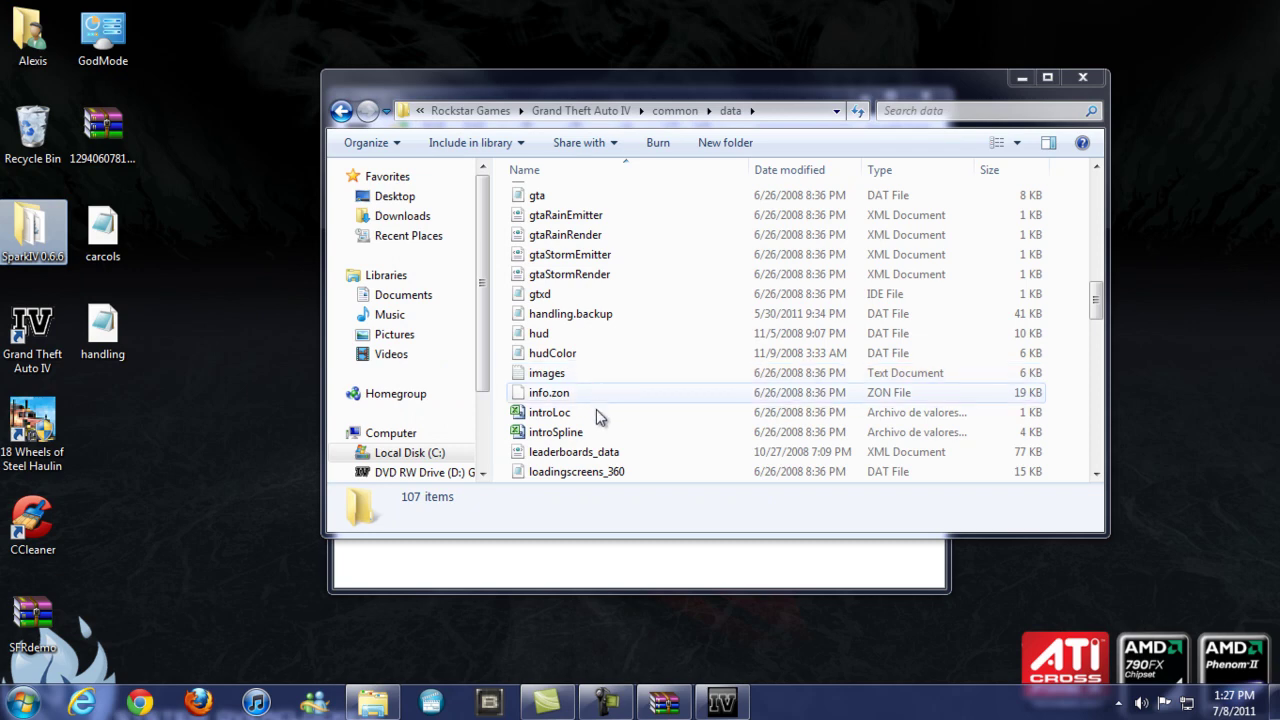
- Move the vehicles IDE file from the data folder to the desktop, granting administrator permission
scroll(1083, 320, "down", 15)
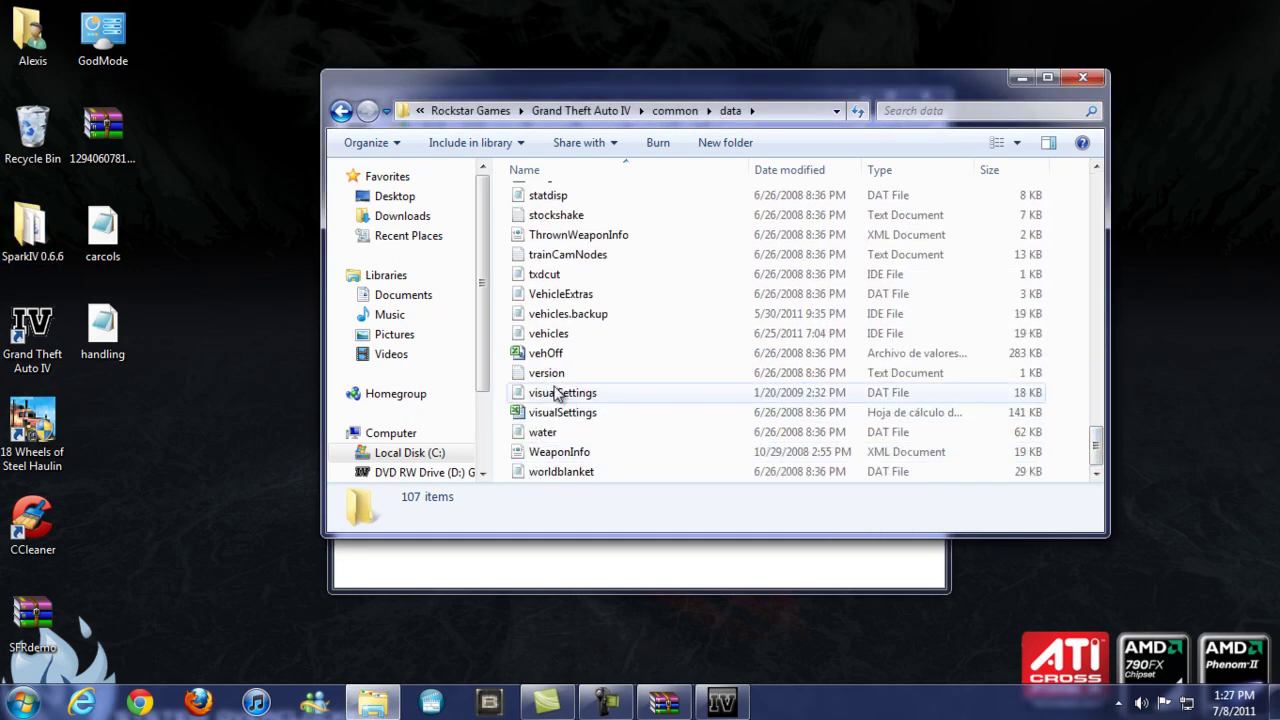
left_click(515, 338)
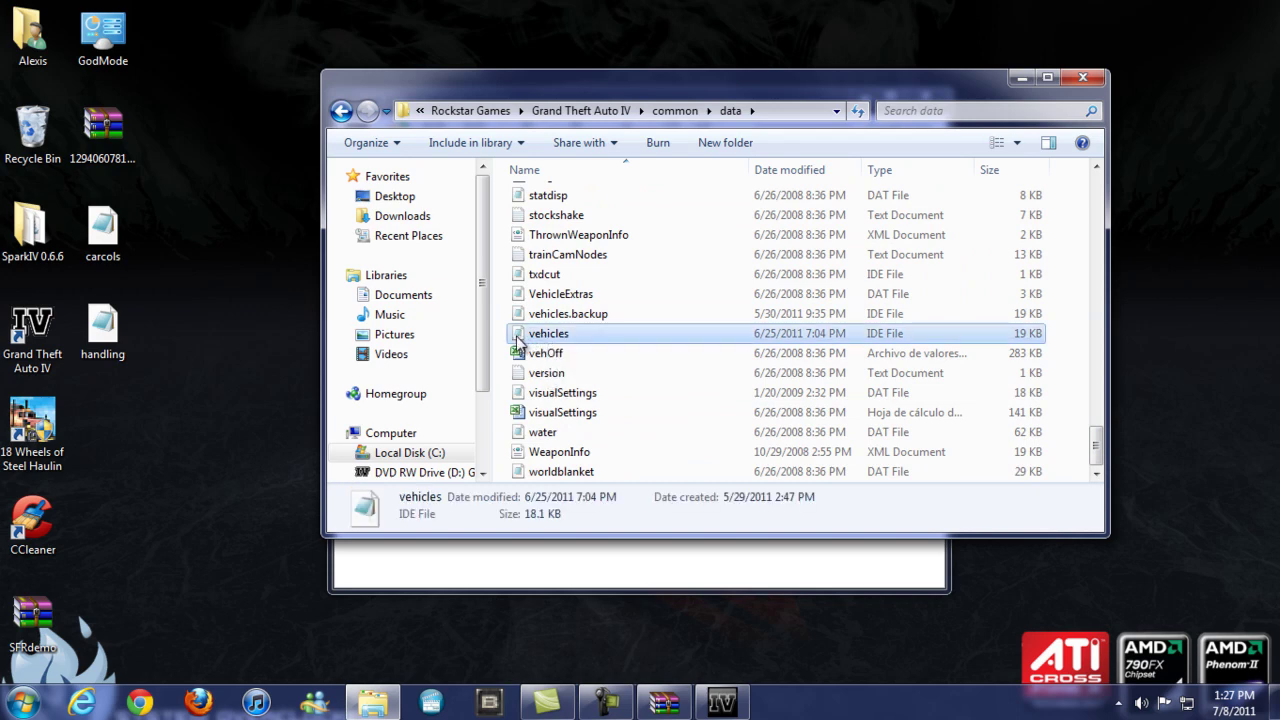
left_click_drag(515, 340, 175, 482)
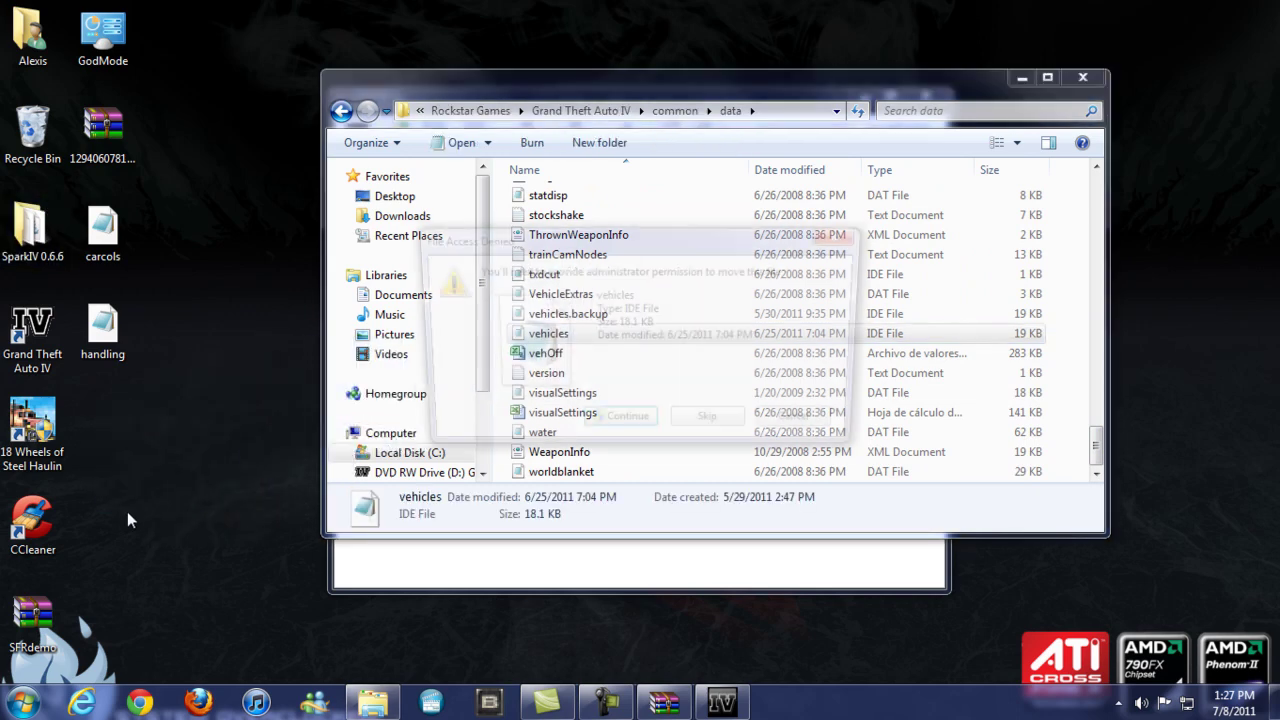
left_click(636, 435)
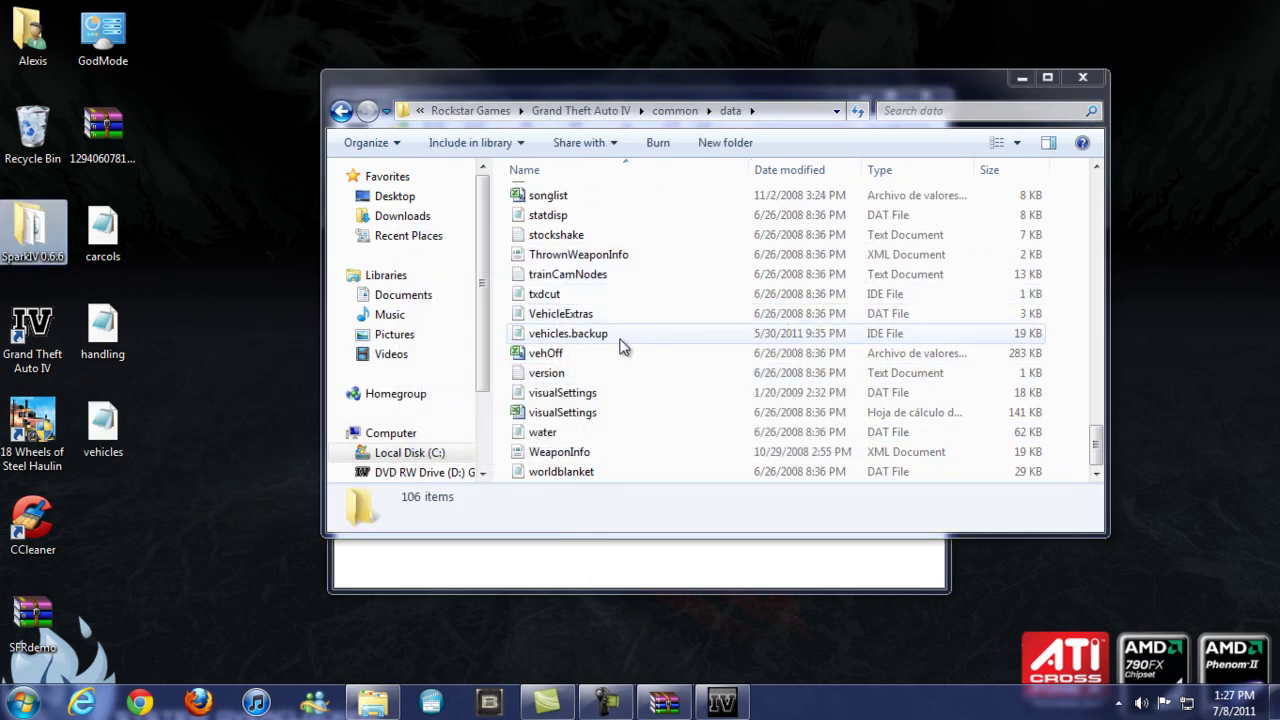
left_click(619, 338)
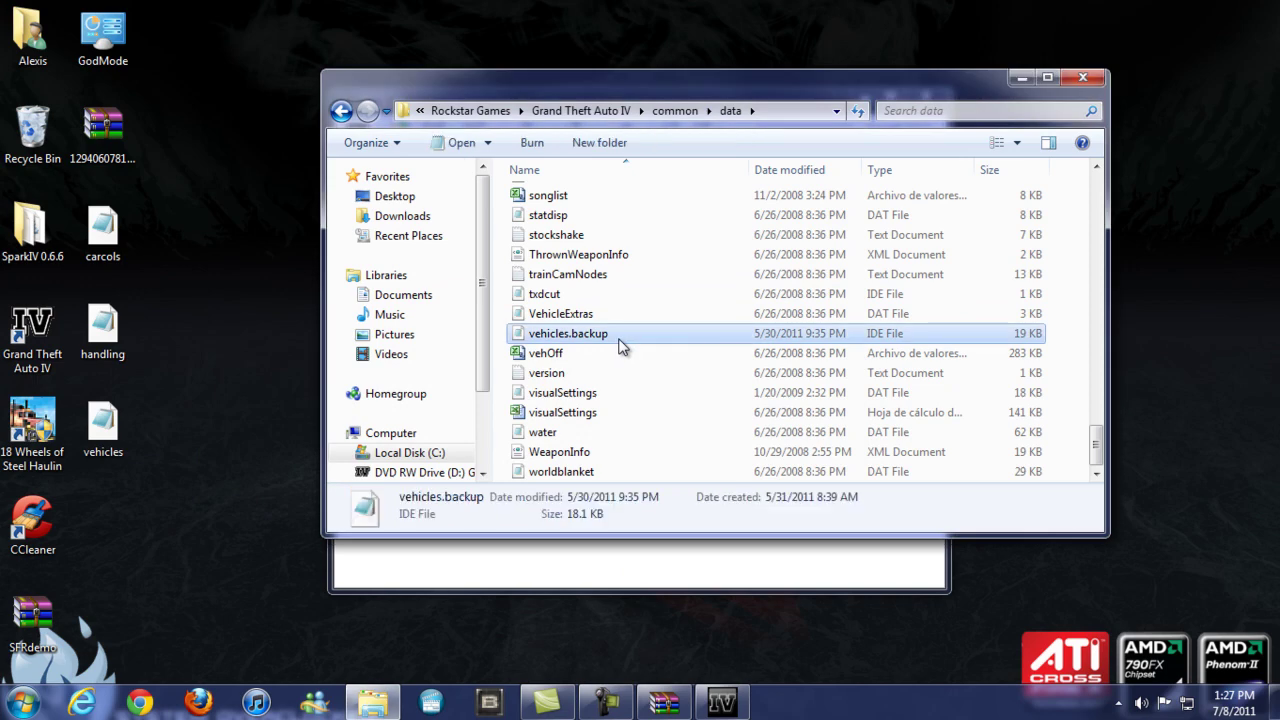
scroll(1117, 395, "up", 2)
scroll(1097, 440, "down", 2)
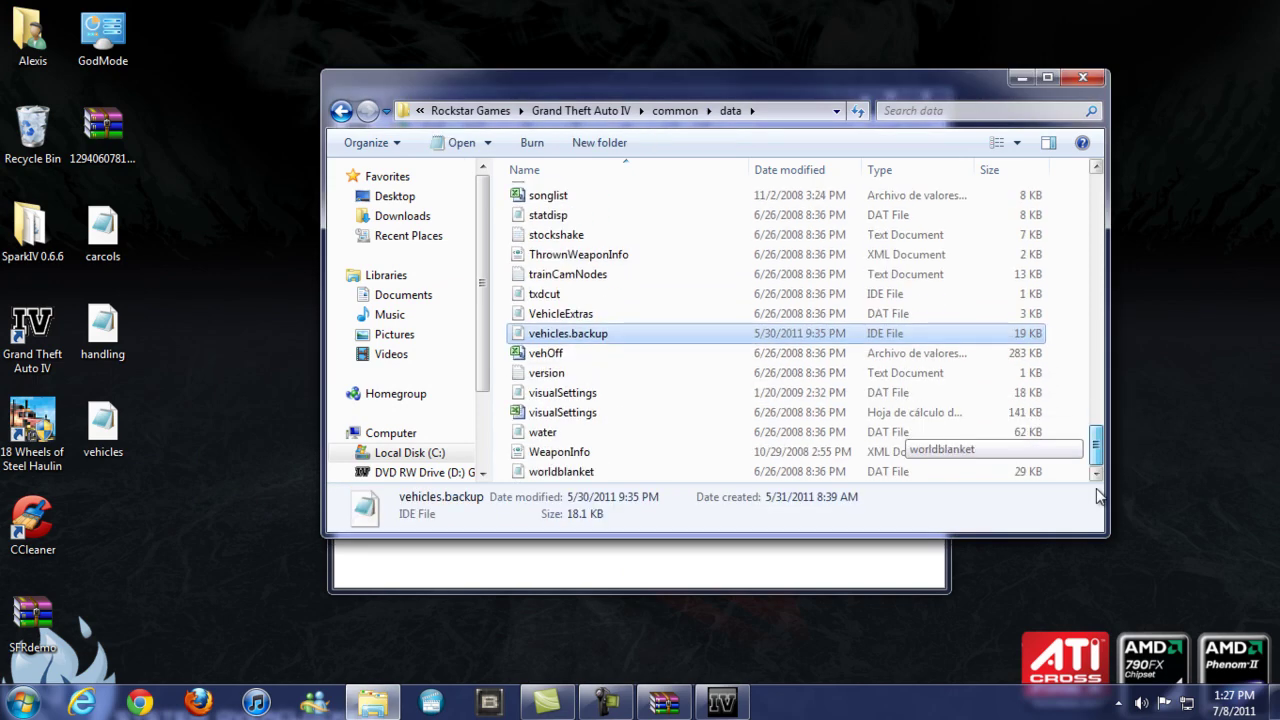
- Copy the carcols, handling and vehicles files on the desktop and clear away the data folder window
left_click_drag(218, 462, 68, 234)
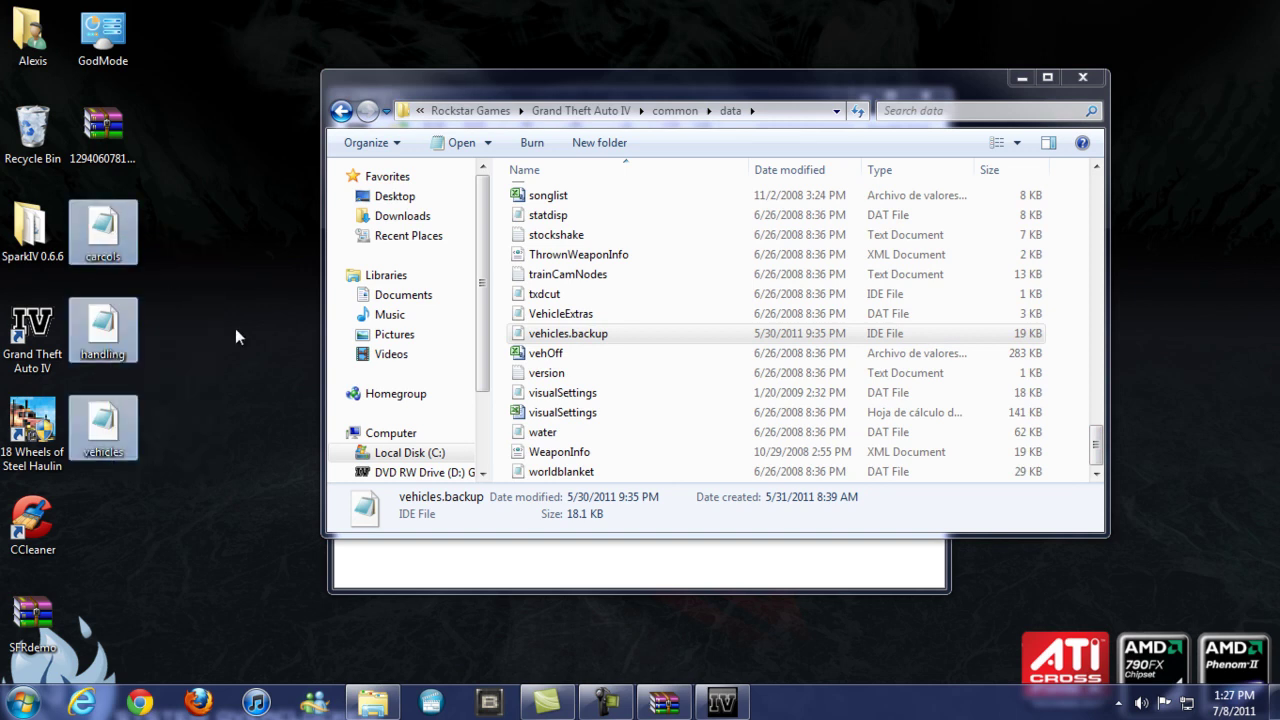
right_click(114, 258)
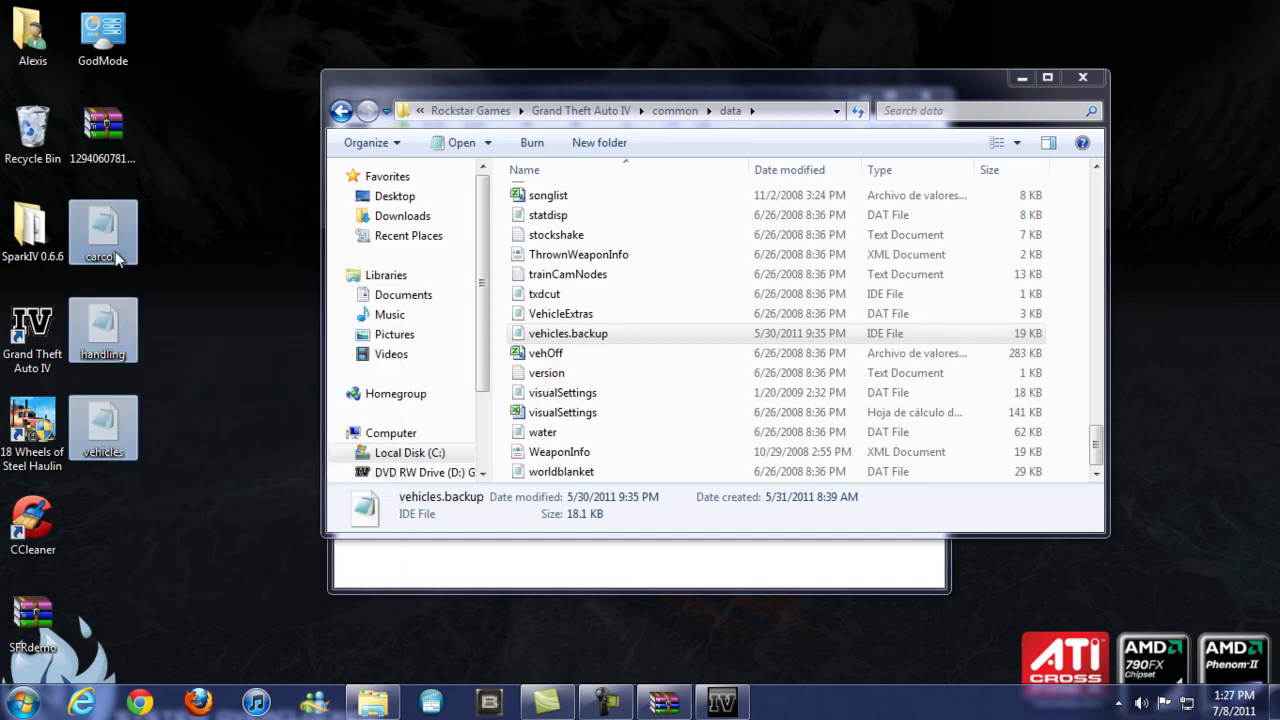
right_click(113, 243)
left_click(152, 495)
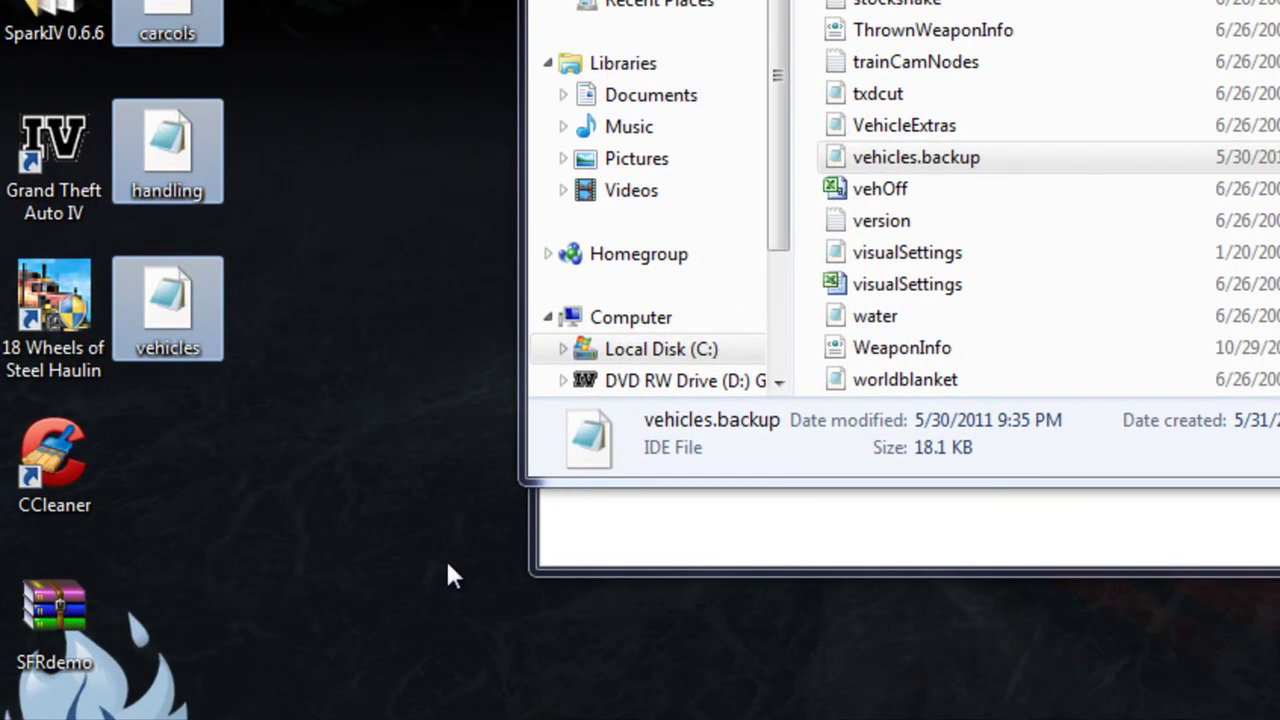
left_click(660, 455)
left_click(700, 530)
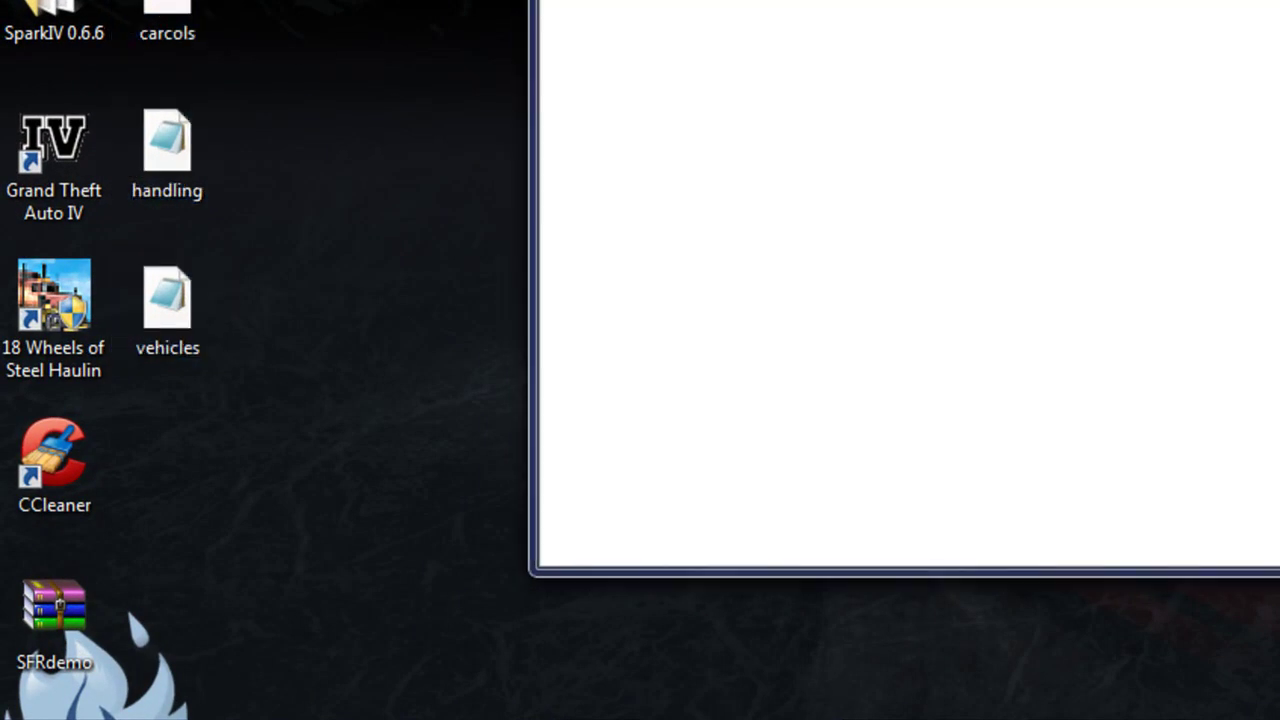
- Open the Documents library and try to paste the copied files there
key("super")
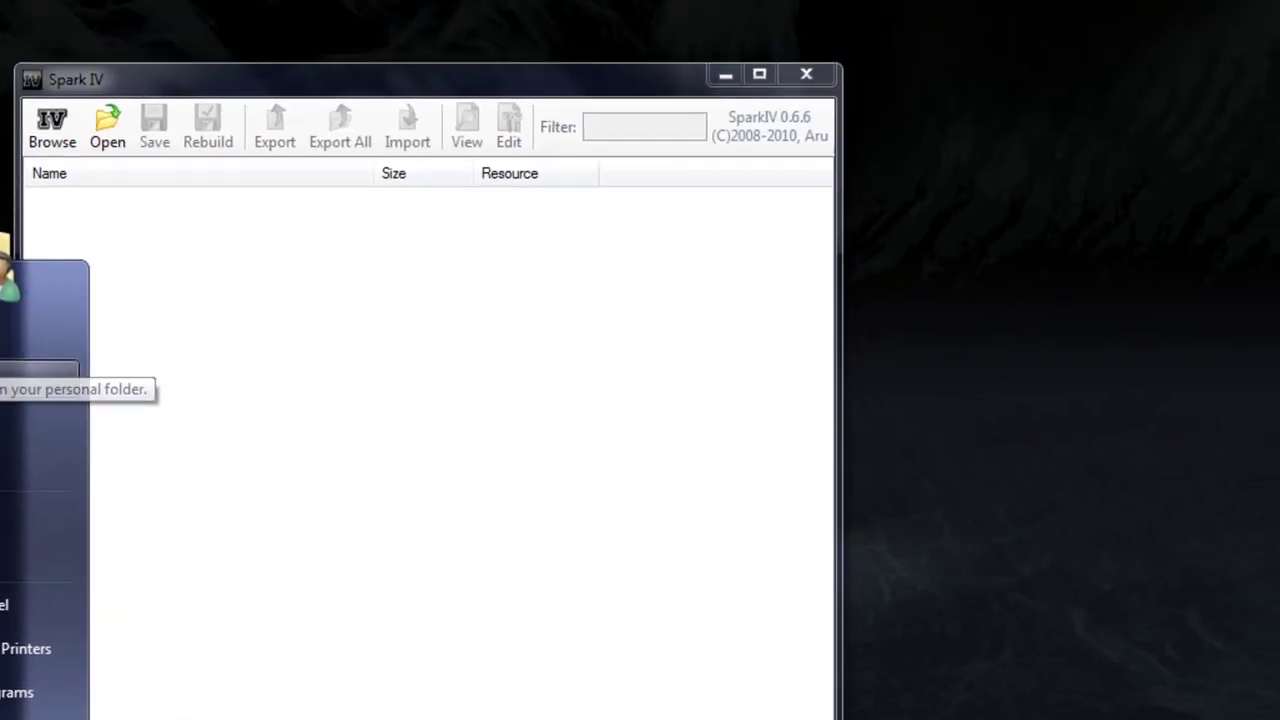
key("Escape")
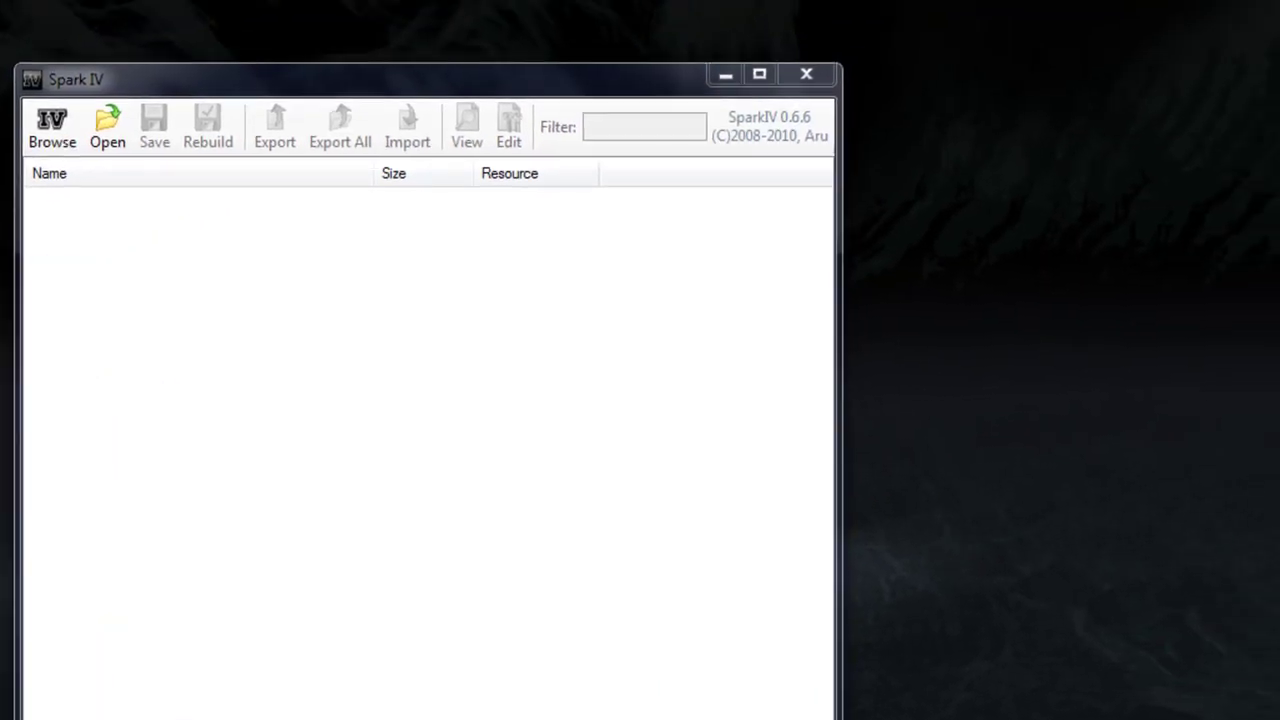
right_click(998, 385)
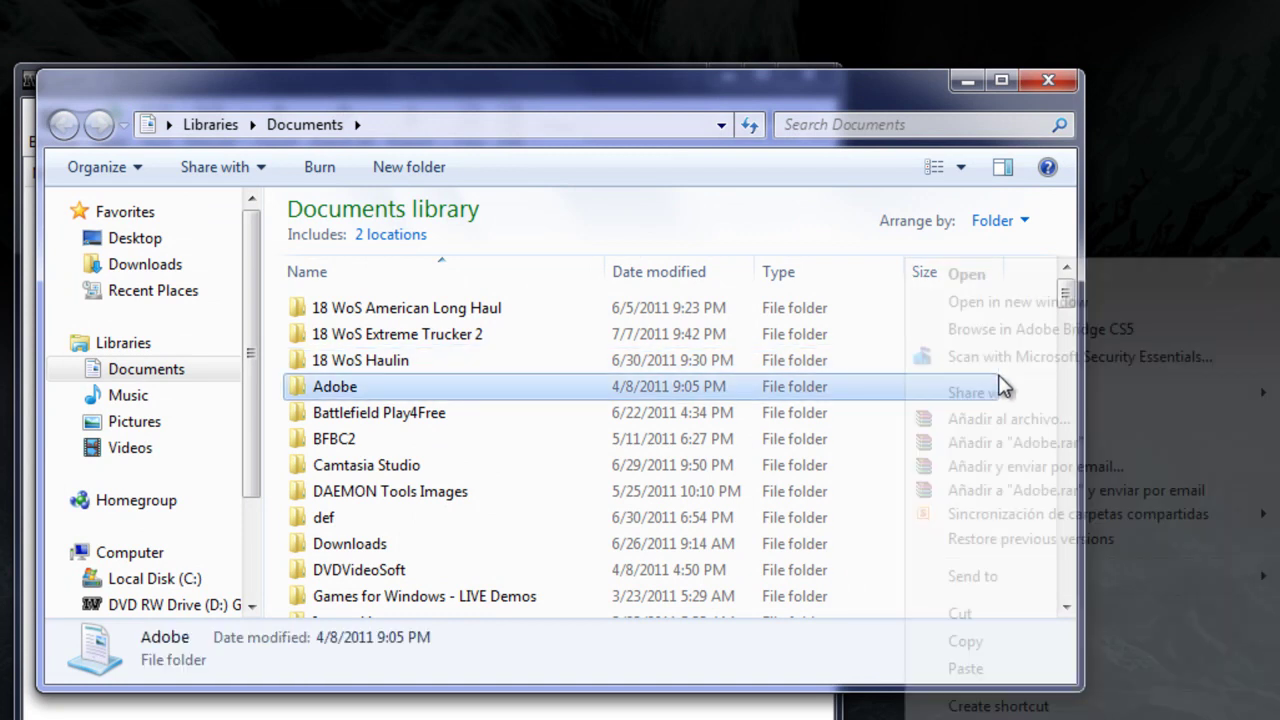
left_click(962, 668)
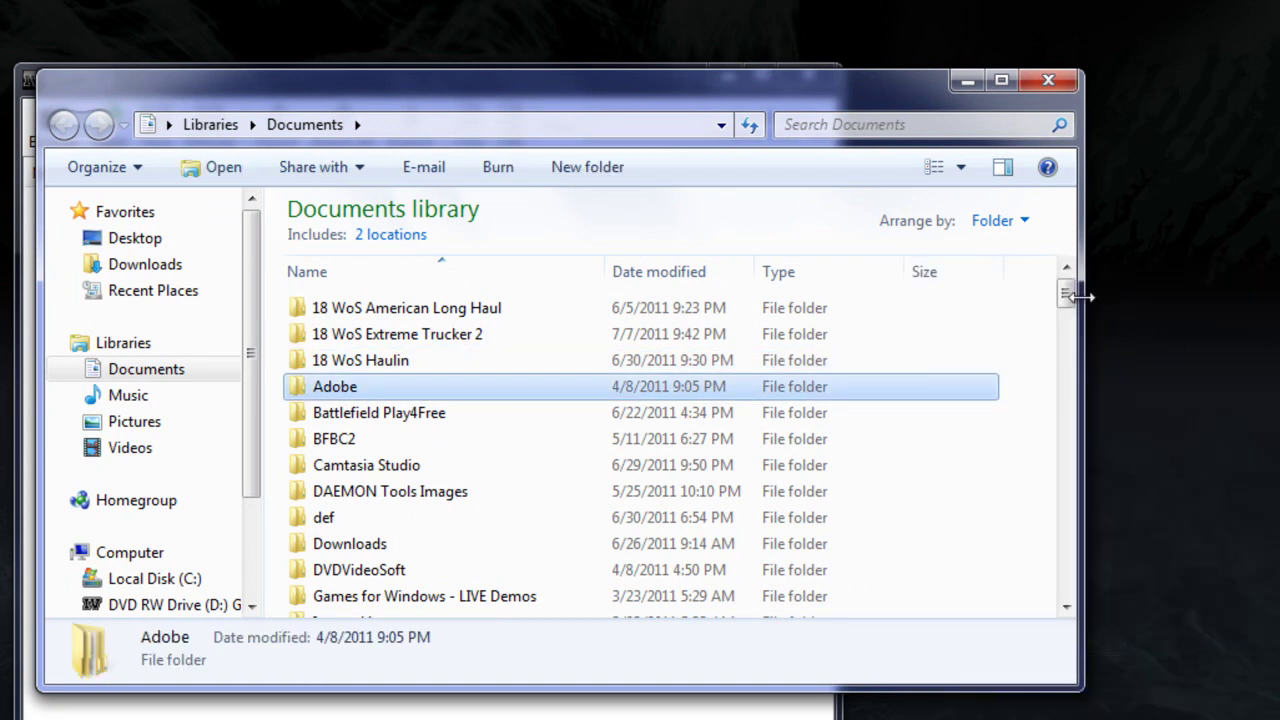
- Find the vehicles IDE file in the Documents library and close the window
left_click_drag(1066, 291, 1063, 609)
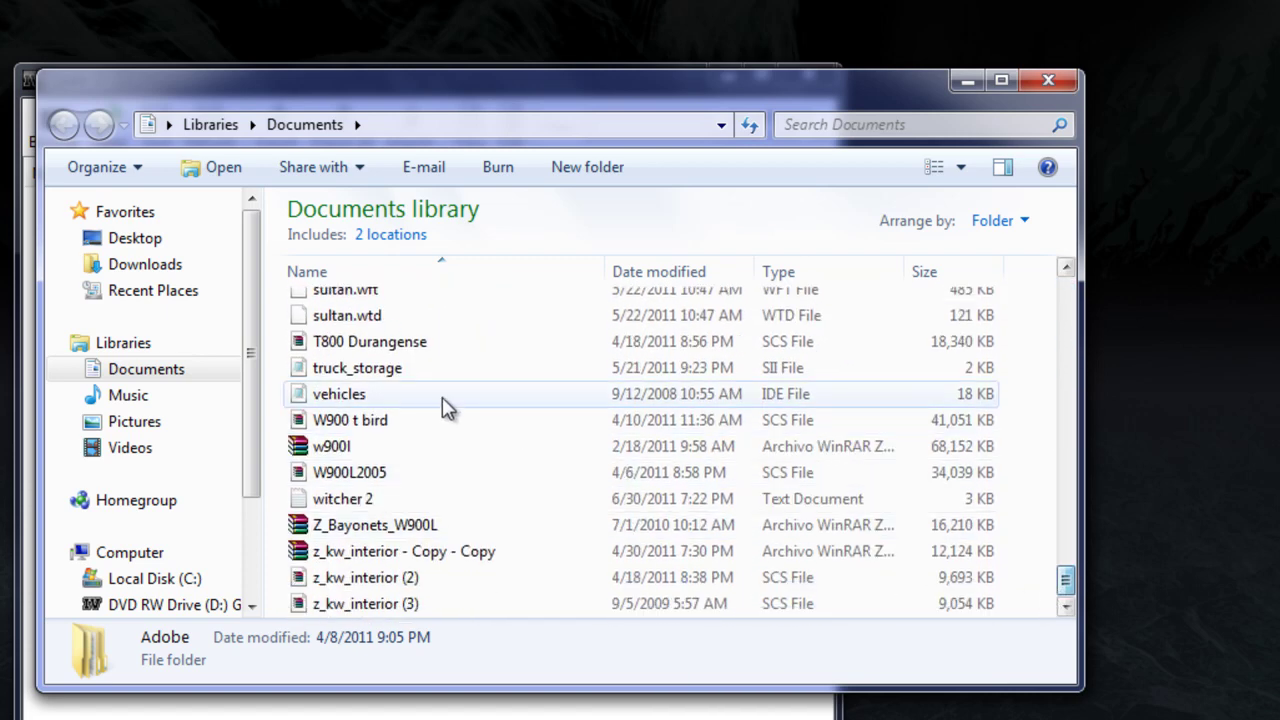
left_click(352, 375)
left_click(342, 394)
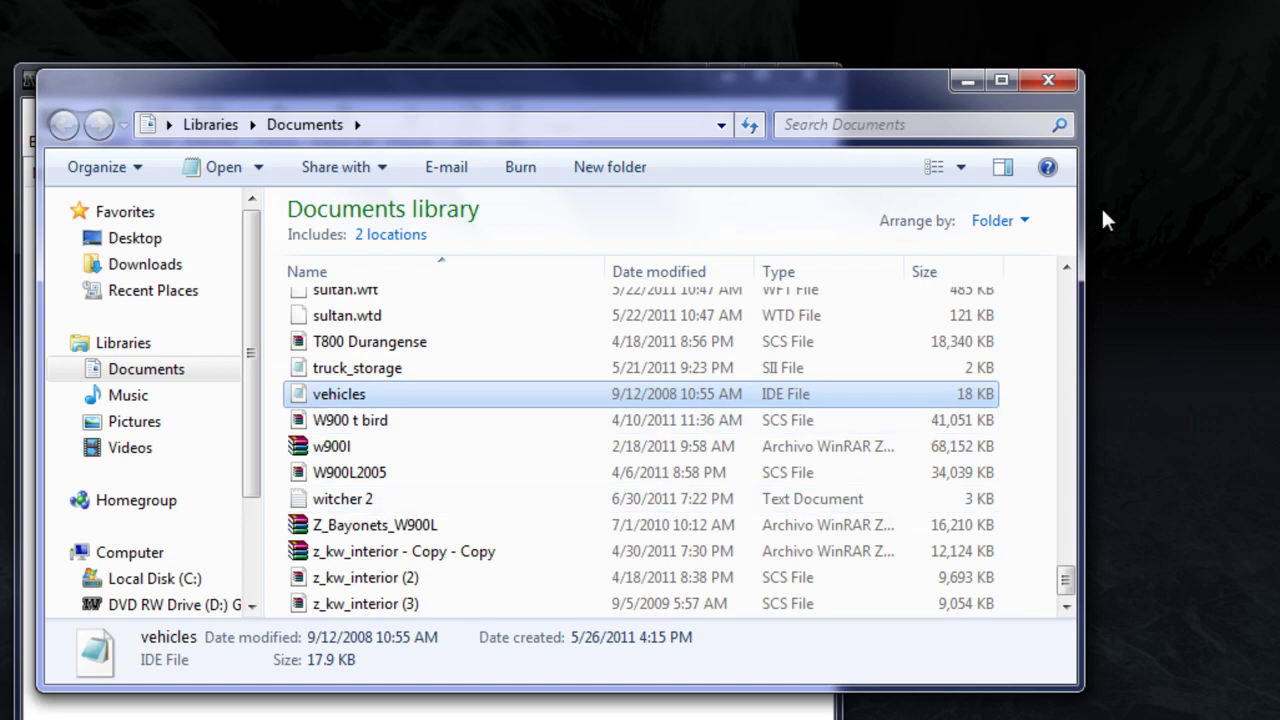
left_click(1048, 80)
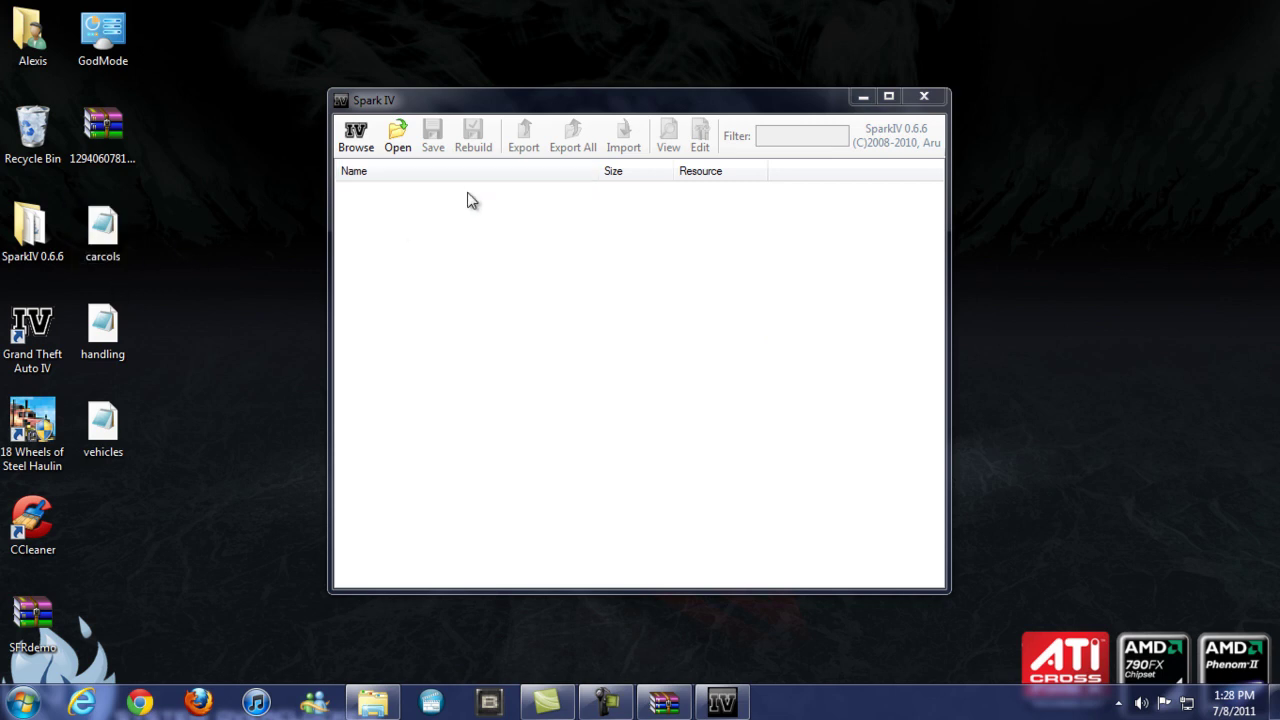
right_click(117, 238)
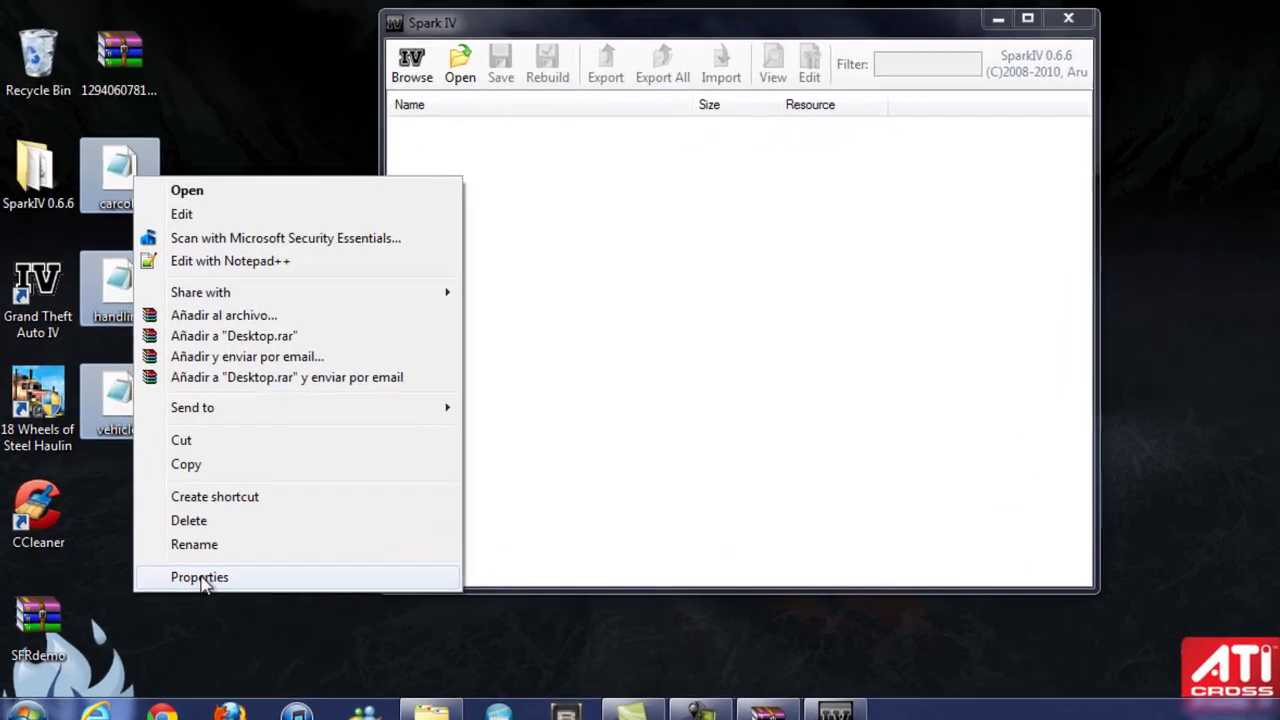
left_click(172, 580)
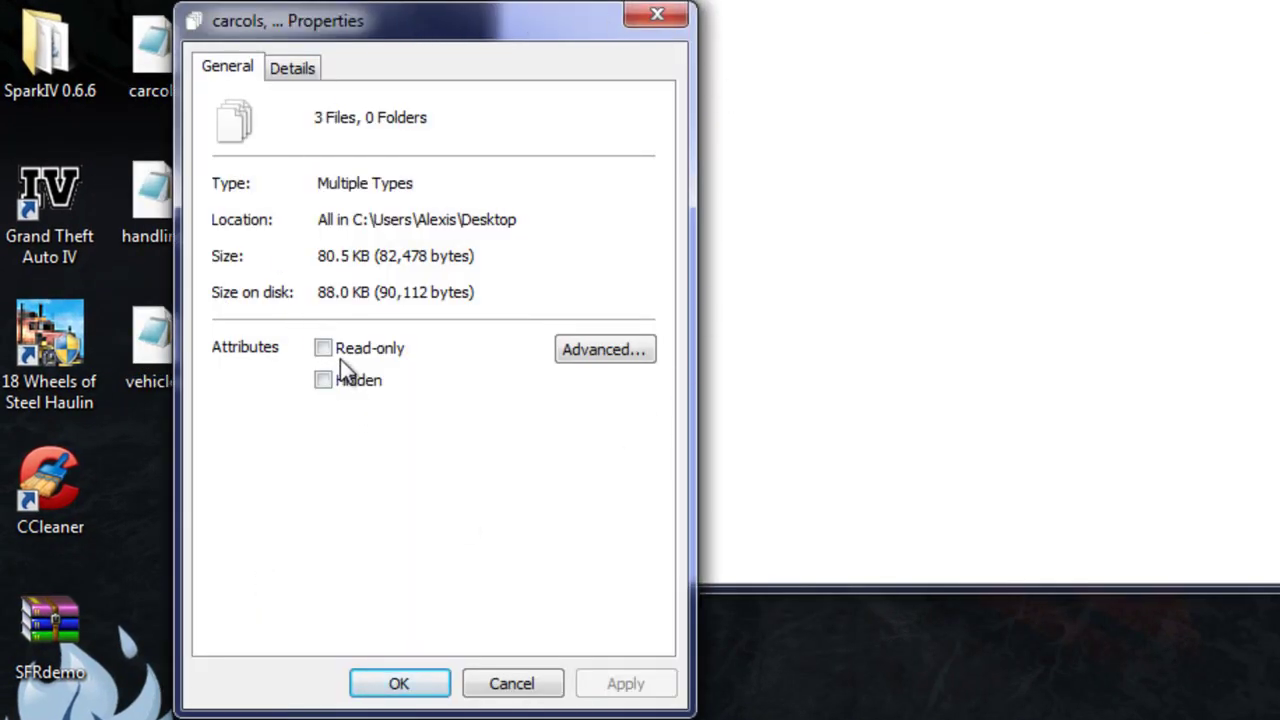
left_click(290, 70)
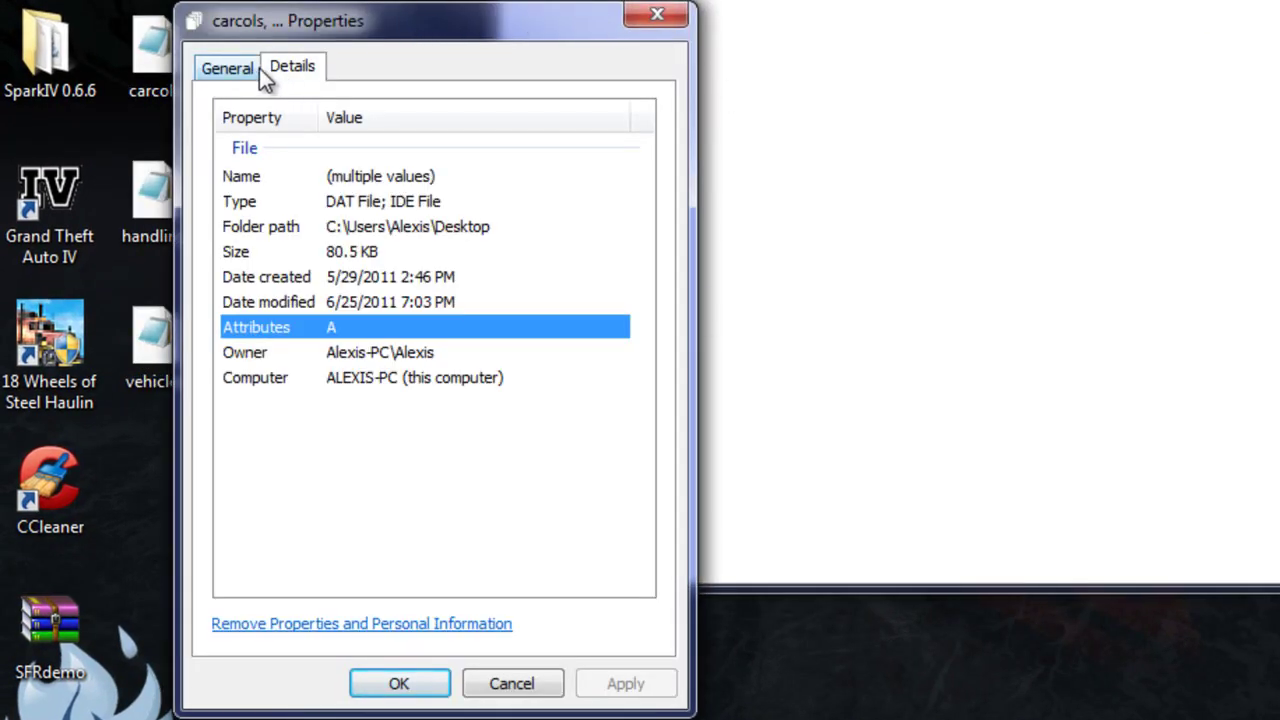
left_click(236, 72)
left_click(335, 345)
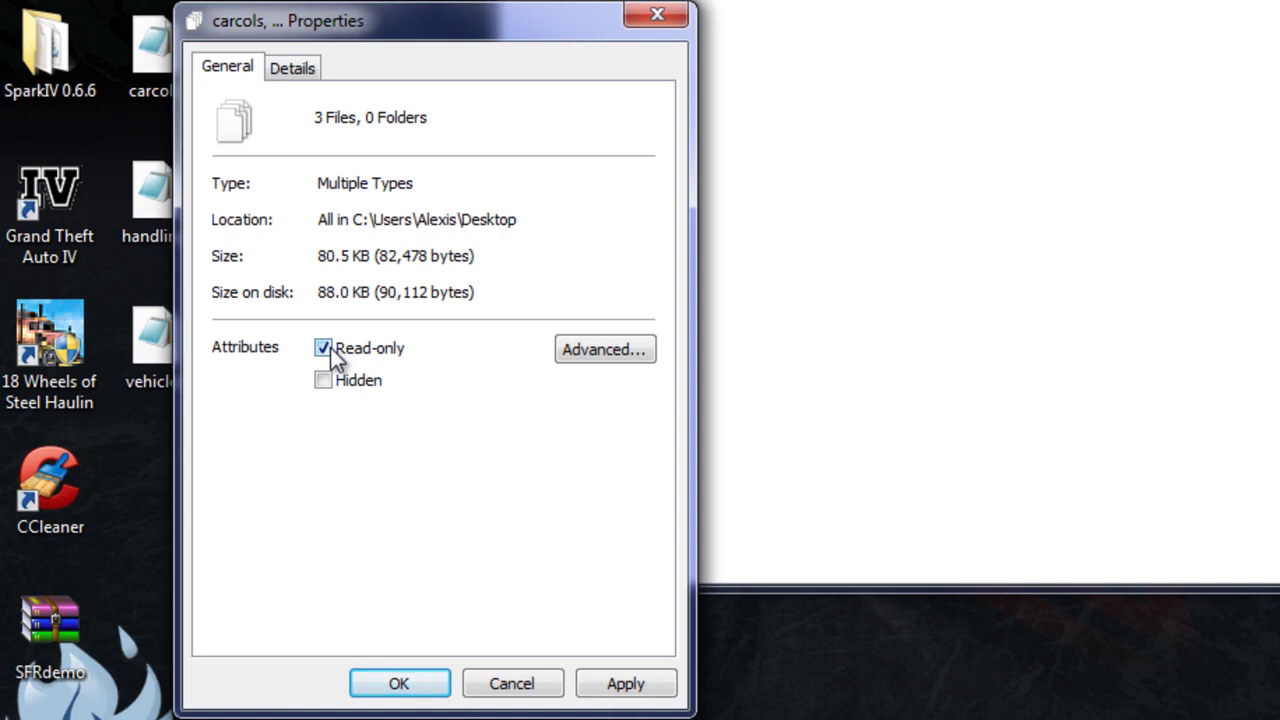
left_click(330, 348)
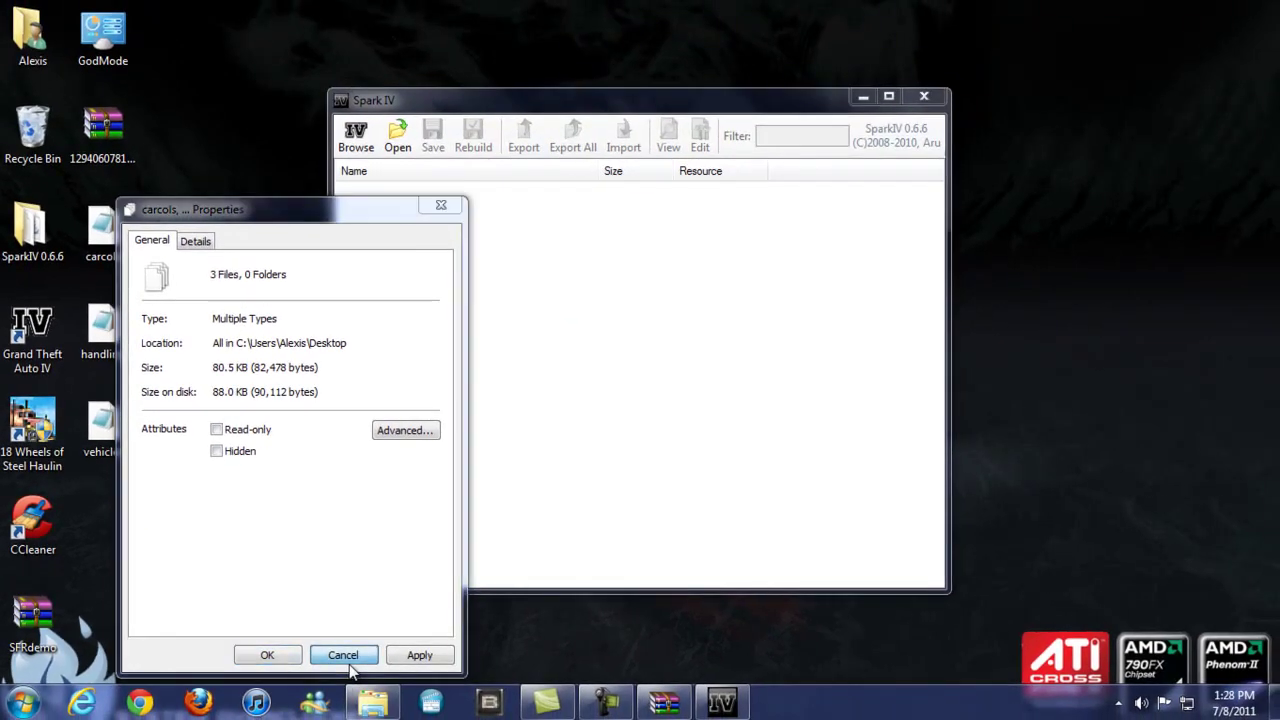
left_click(512, 683)
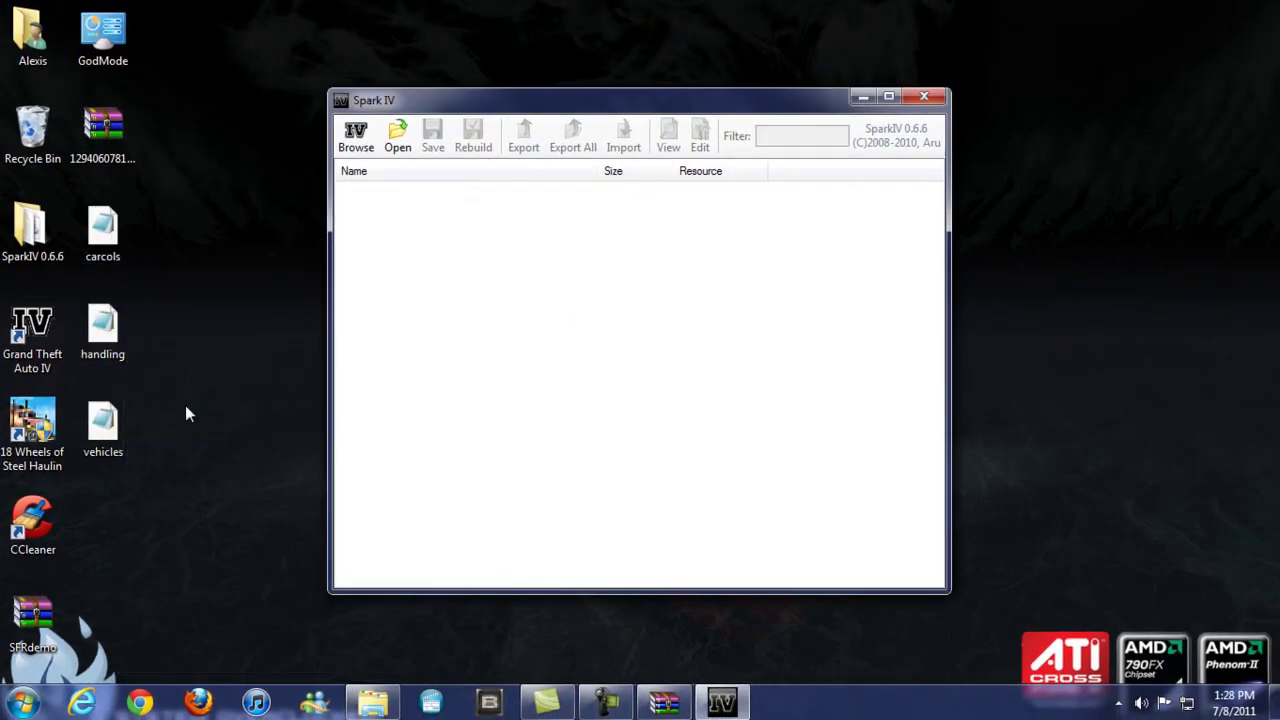
left_click(202, 360)
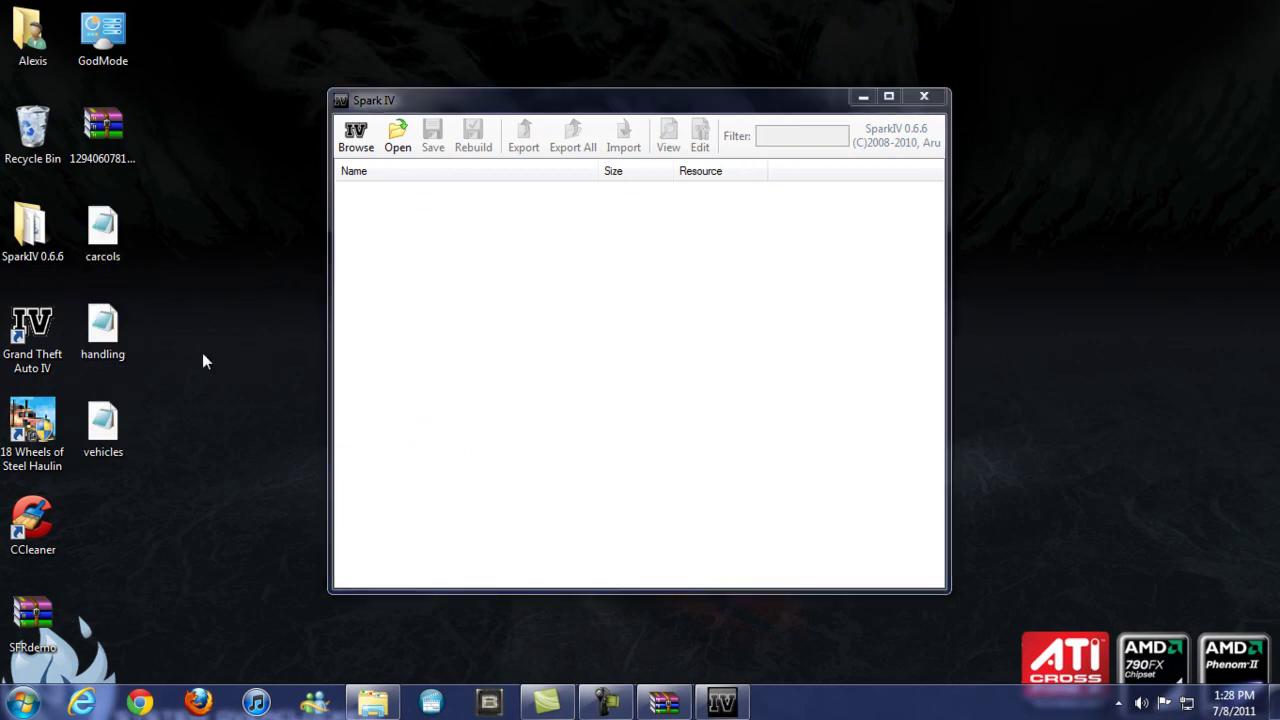
- Apply the Read-only attribute to the desktop carcols file, and clear it again in the file's properties
right_click(108, 238)
left_click(160, 535)
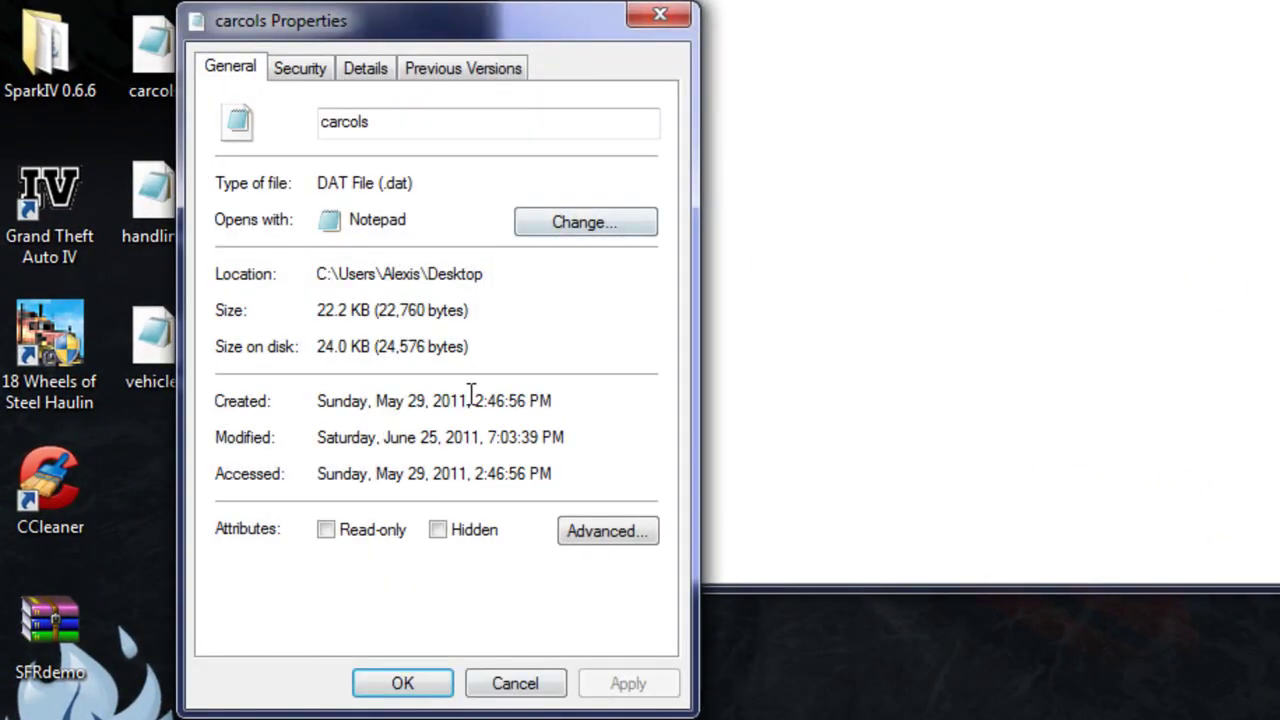
left_click(326, 530)
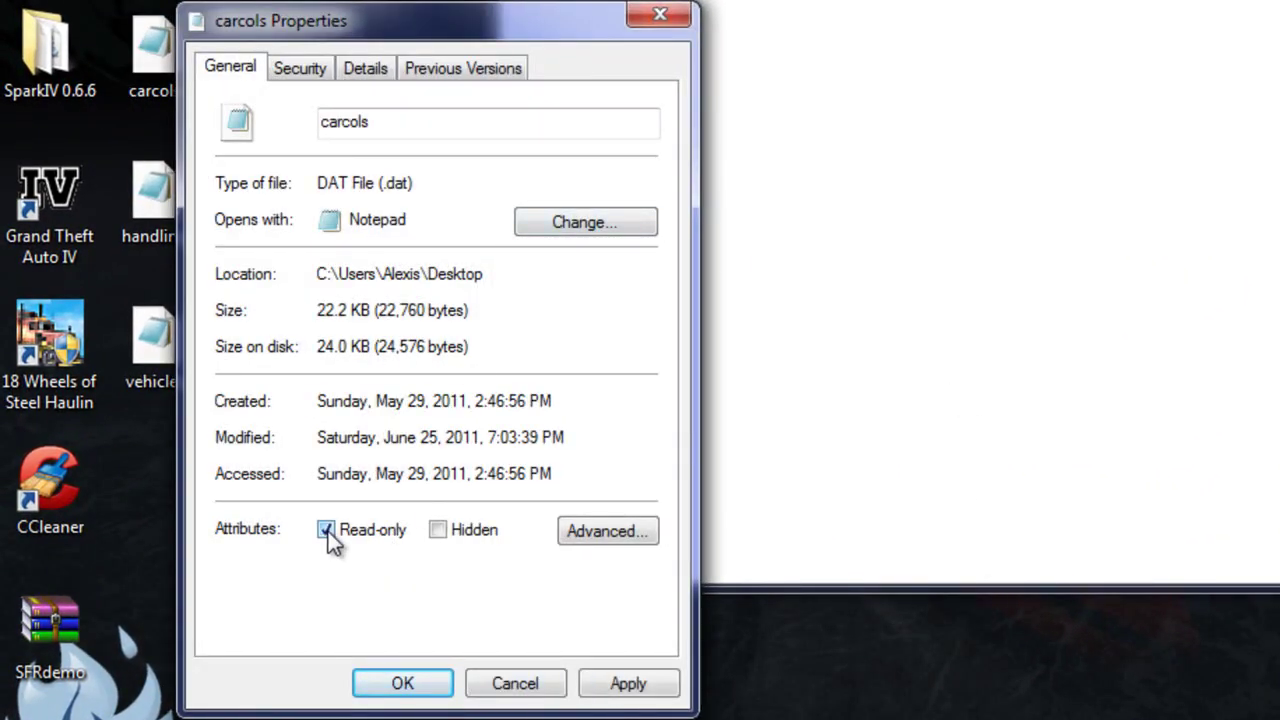
left_click(620, 684)
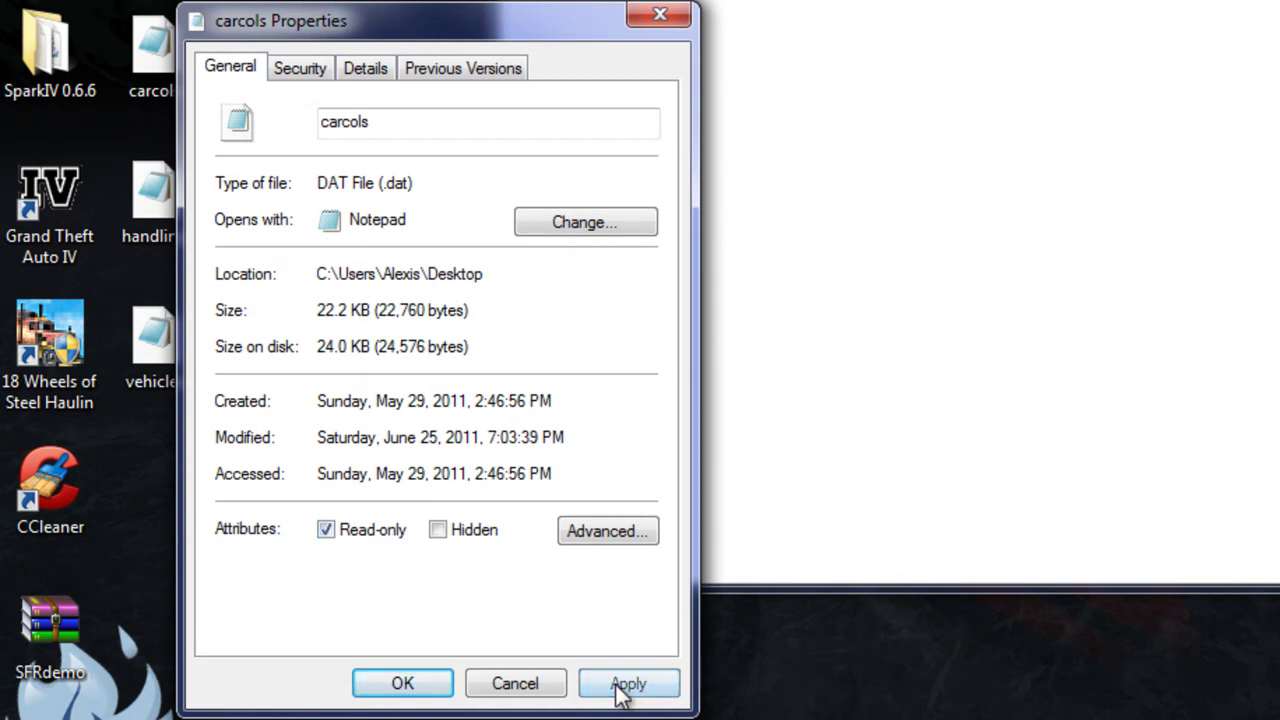
left_click(332, 531)
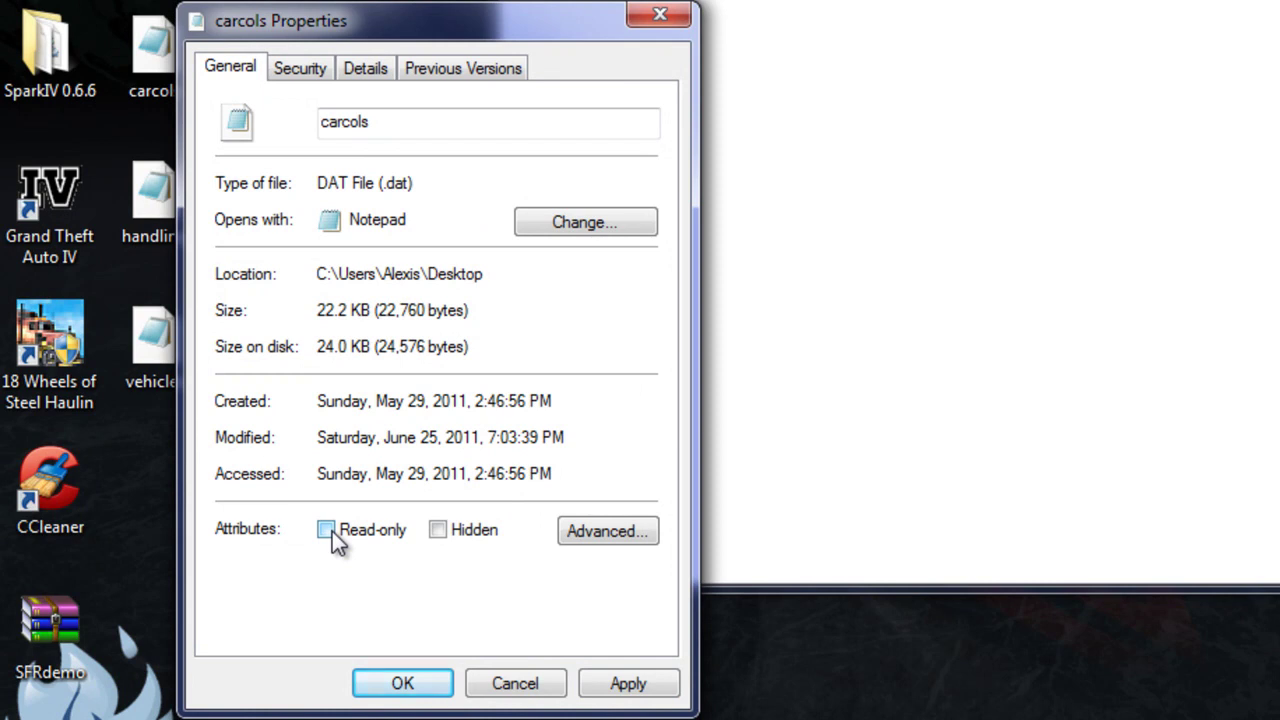
left_click(643, 692)
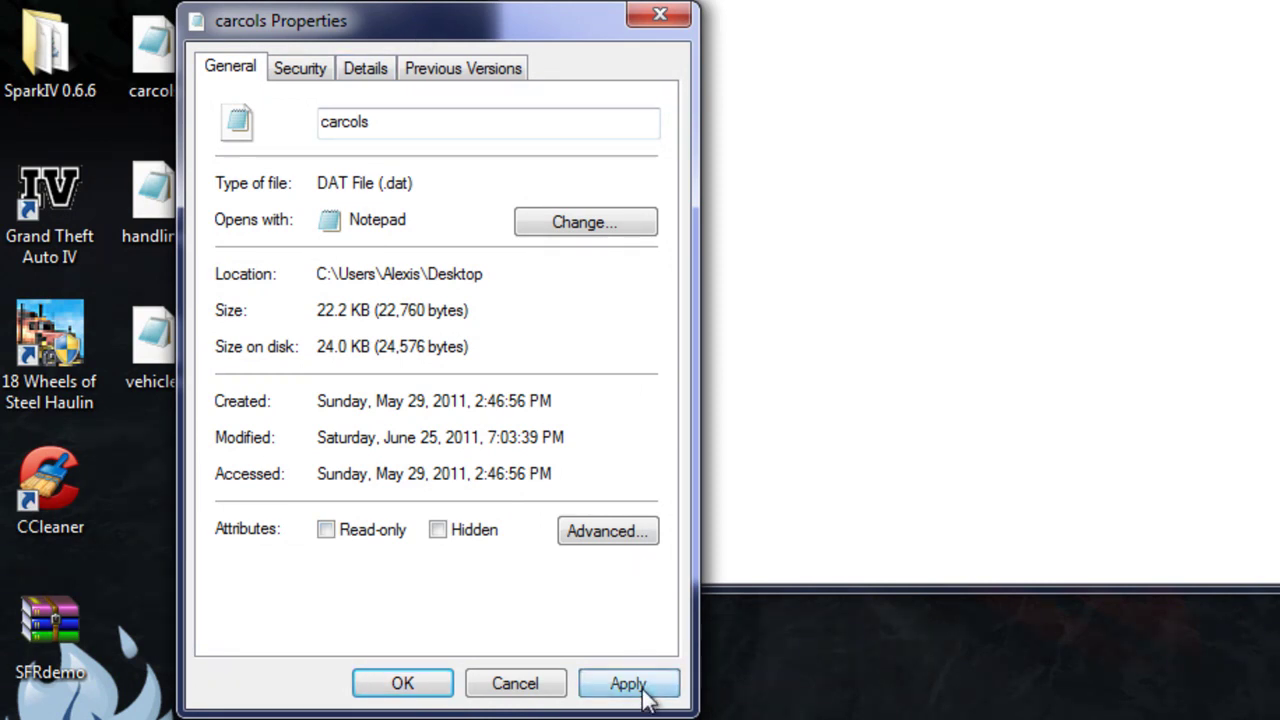
left_click(402, 684)
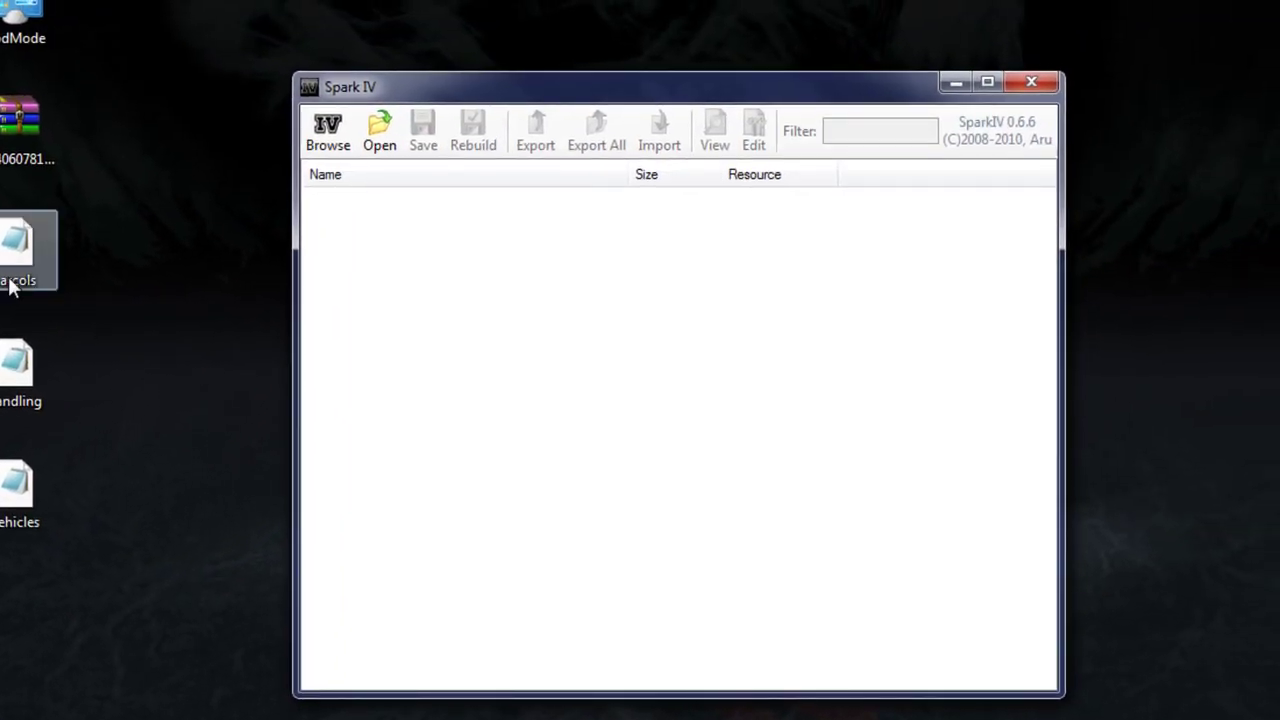
- Open the desktop carcols file in Notepad and look through its colour table
double_click(12, 285)
scroll(872, 431, "down", 3)
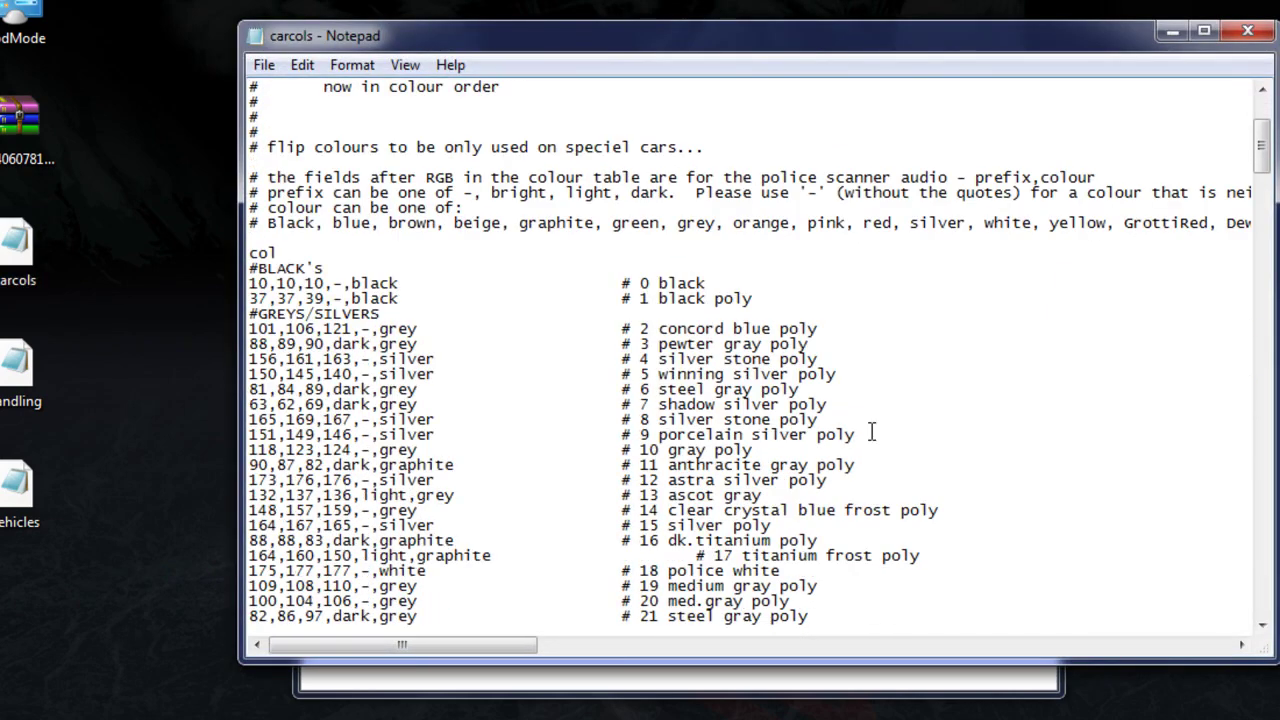
scroll(872, 431, "down", 20)
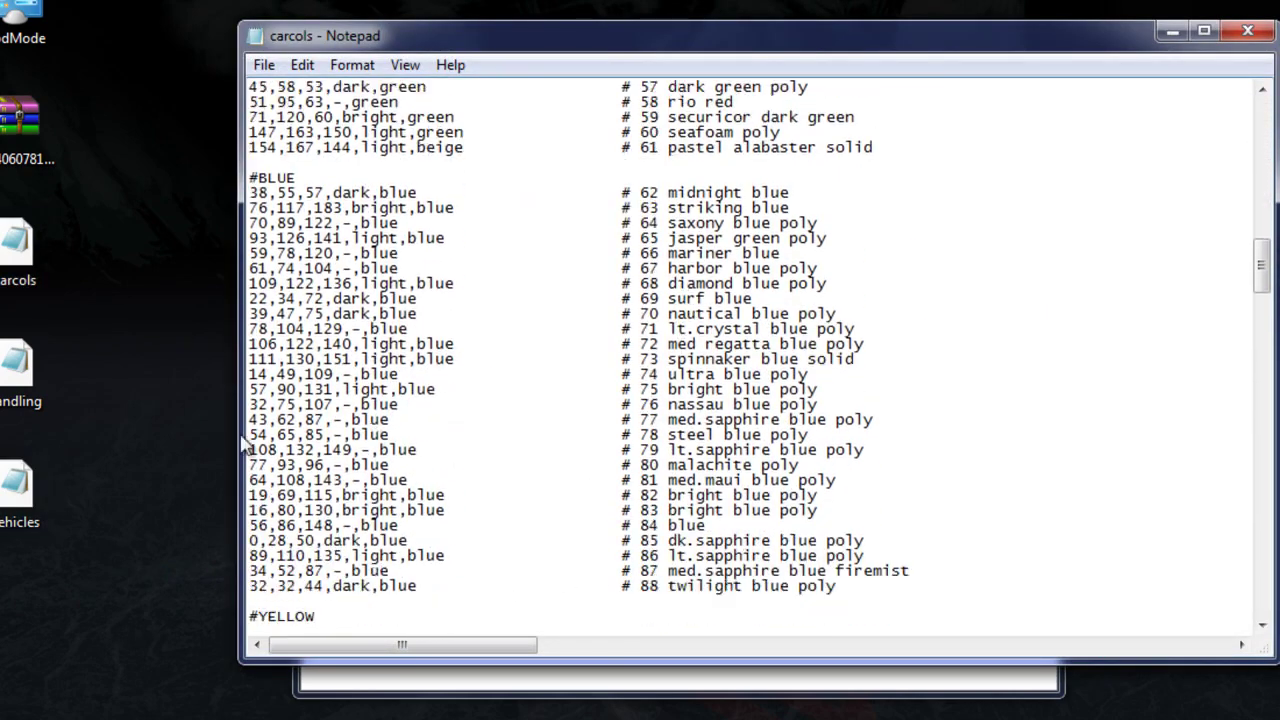
scroll(1023, 371, "down", 18)
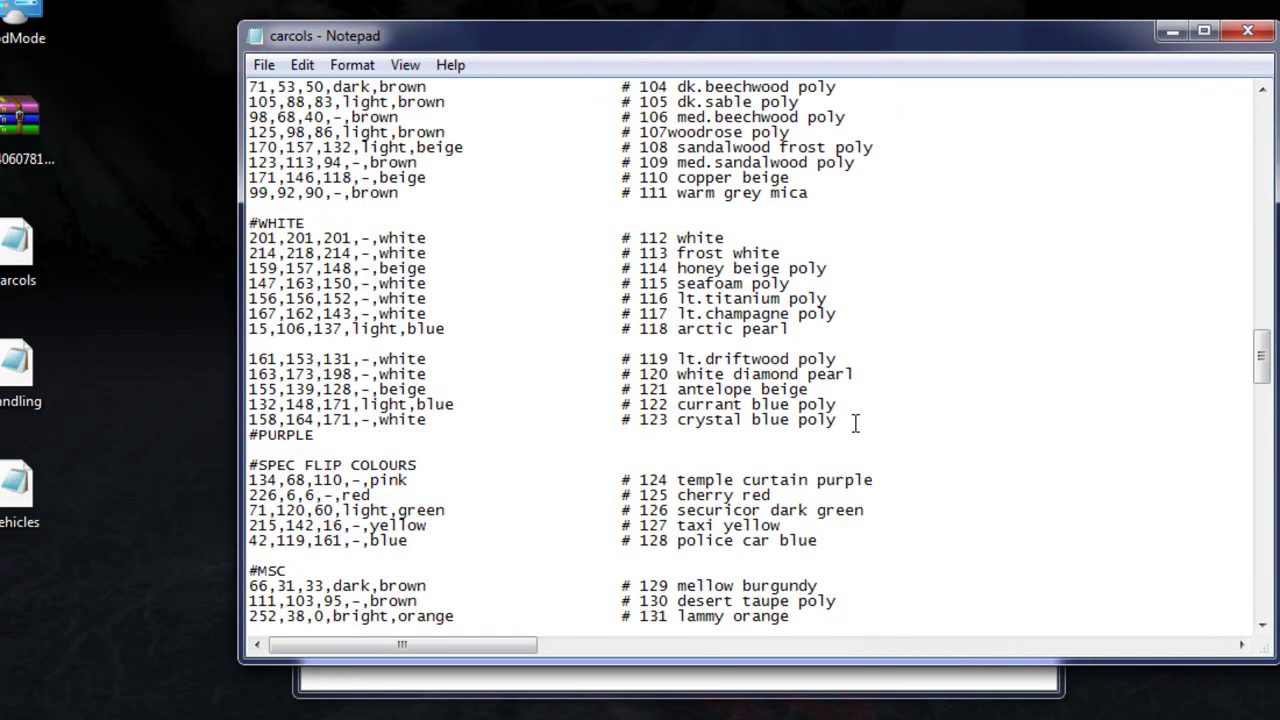
scroll(855, 423, "down", 7)
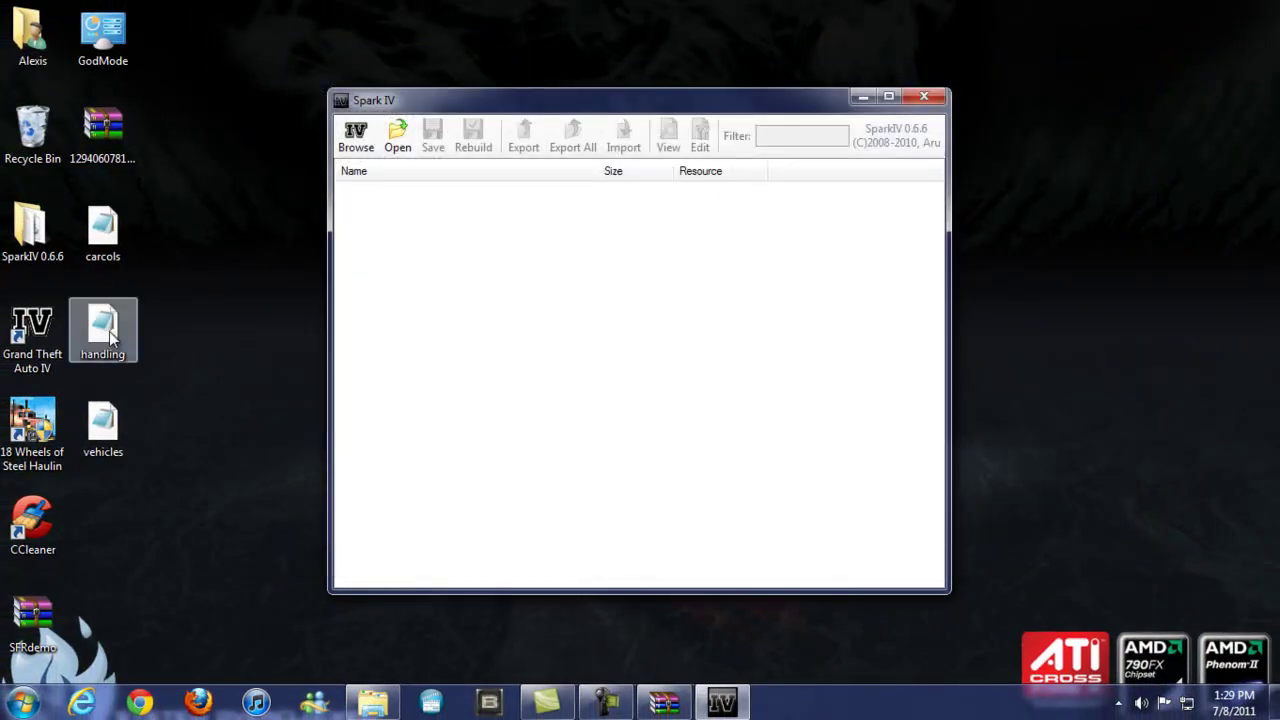
- Move the BMW X5 mod archive to a free spot on the desktop, apart from the carcols, handling and vehicles files
left_click(108, 132)
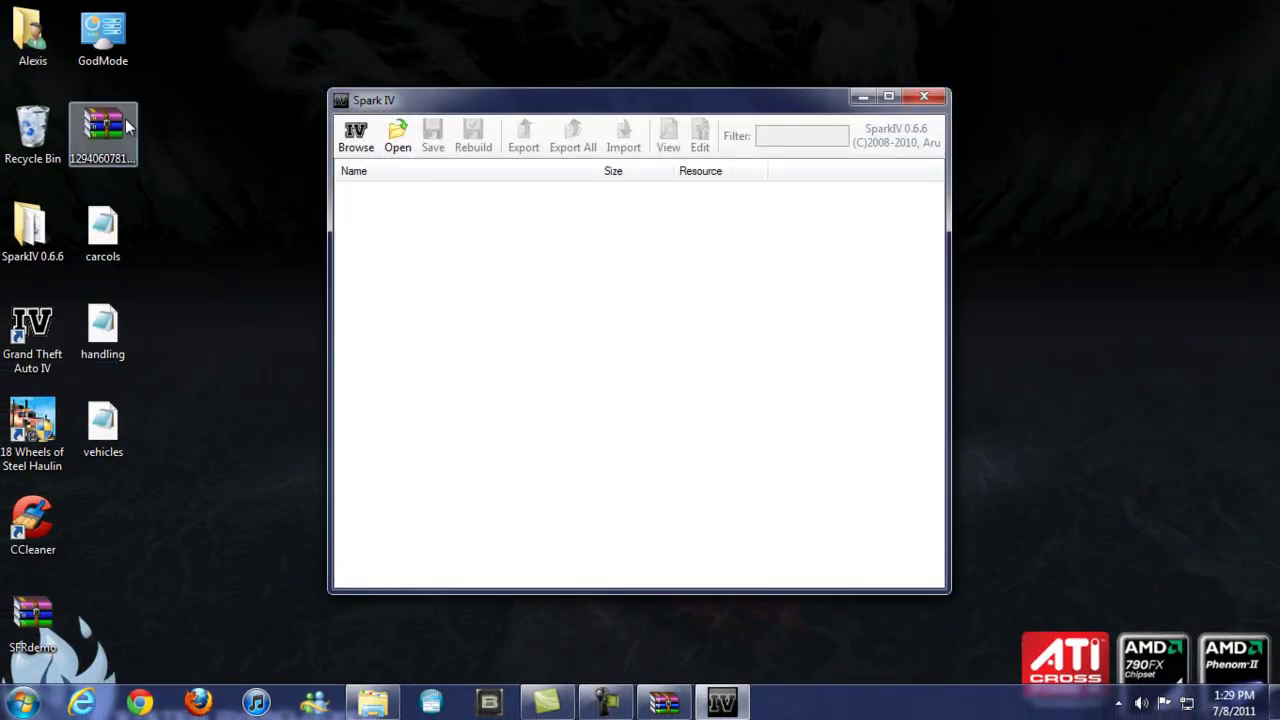
left_click_drag(114, 139, 192, 205)
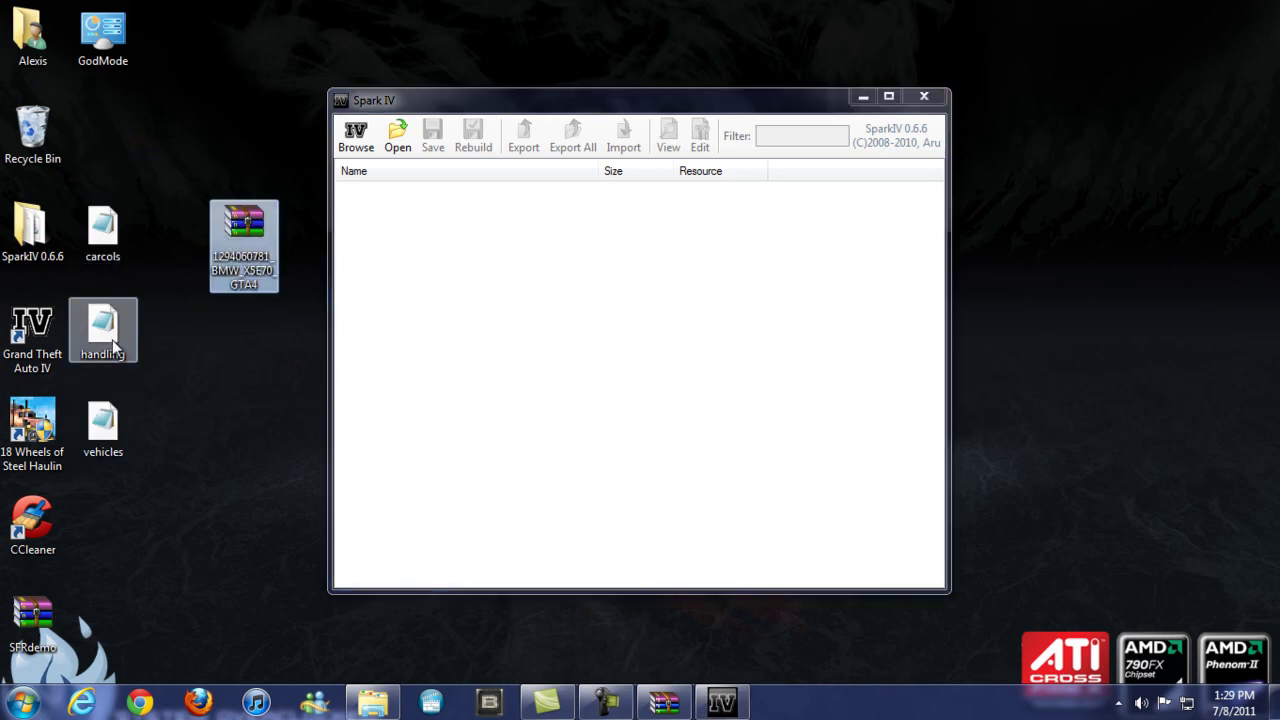
left_click(105, 436)
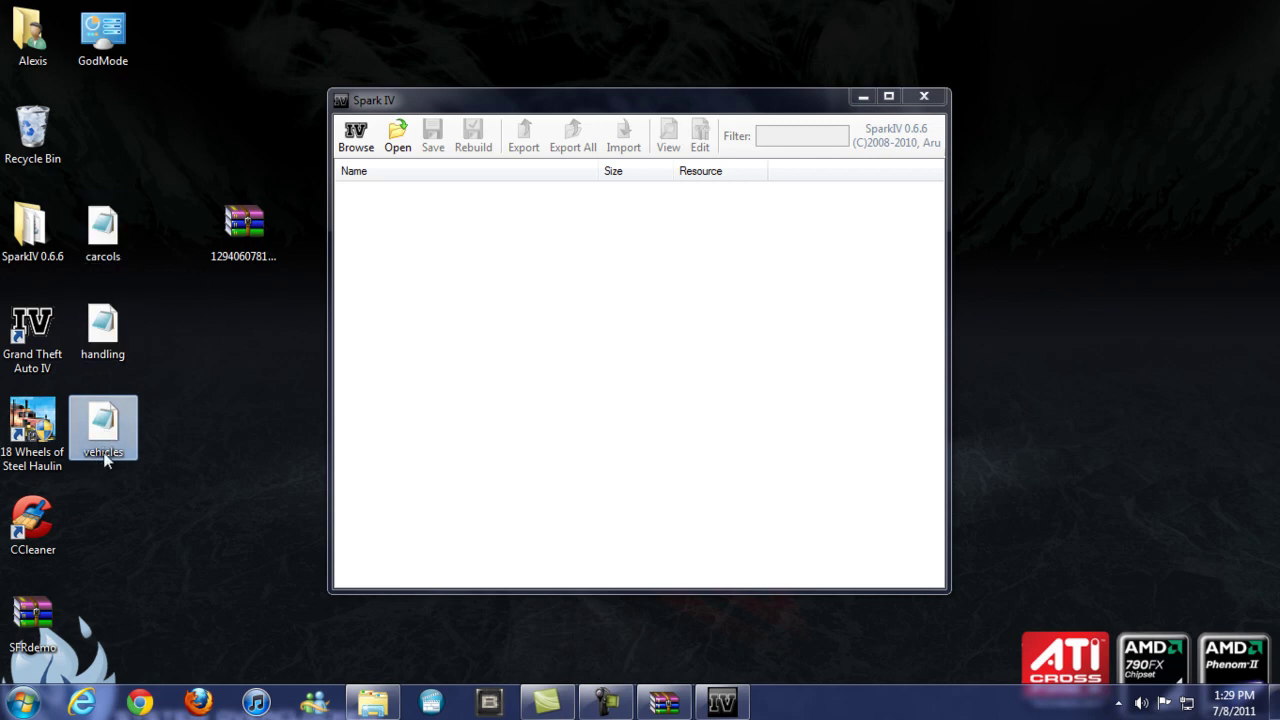
left_click(243, 240)
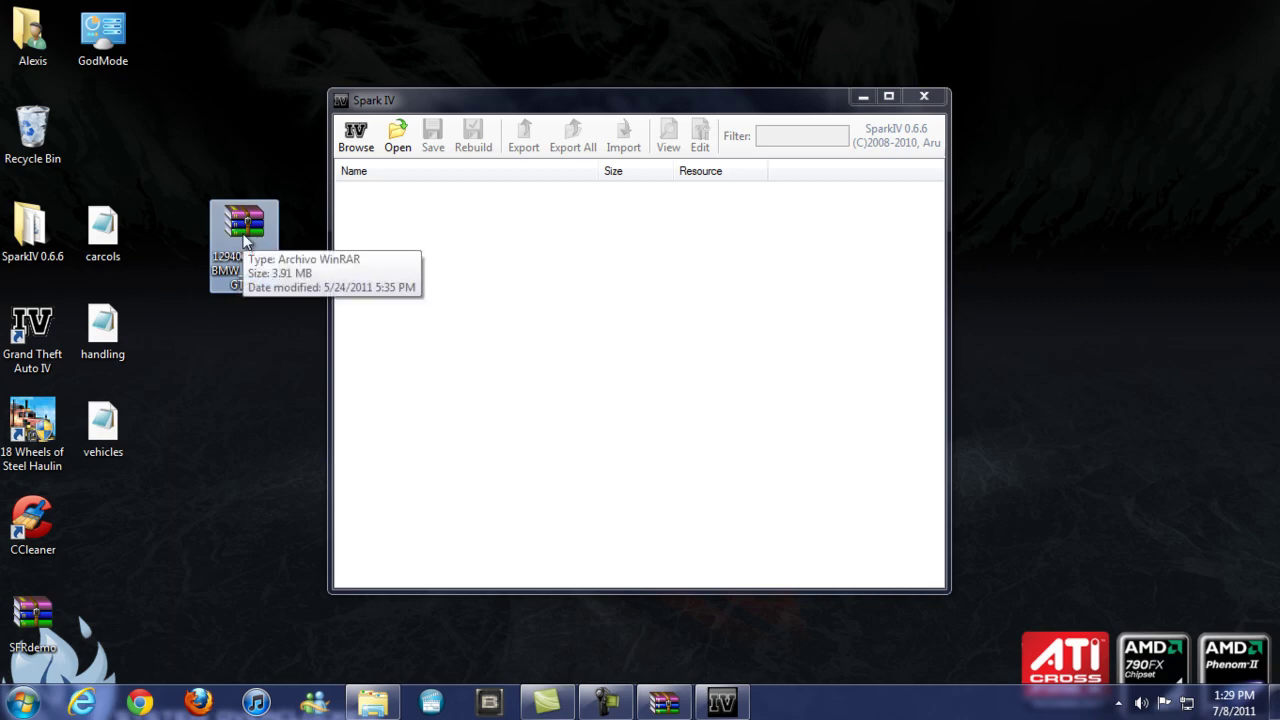
- Open the BMW X5 archive in WinRAR, view the bmwx5_e70_files.jpg picture and close the viewer
double_click(245, 236)
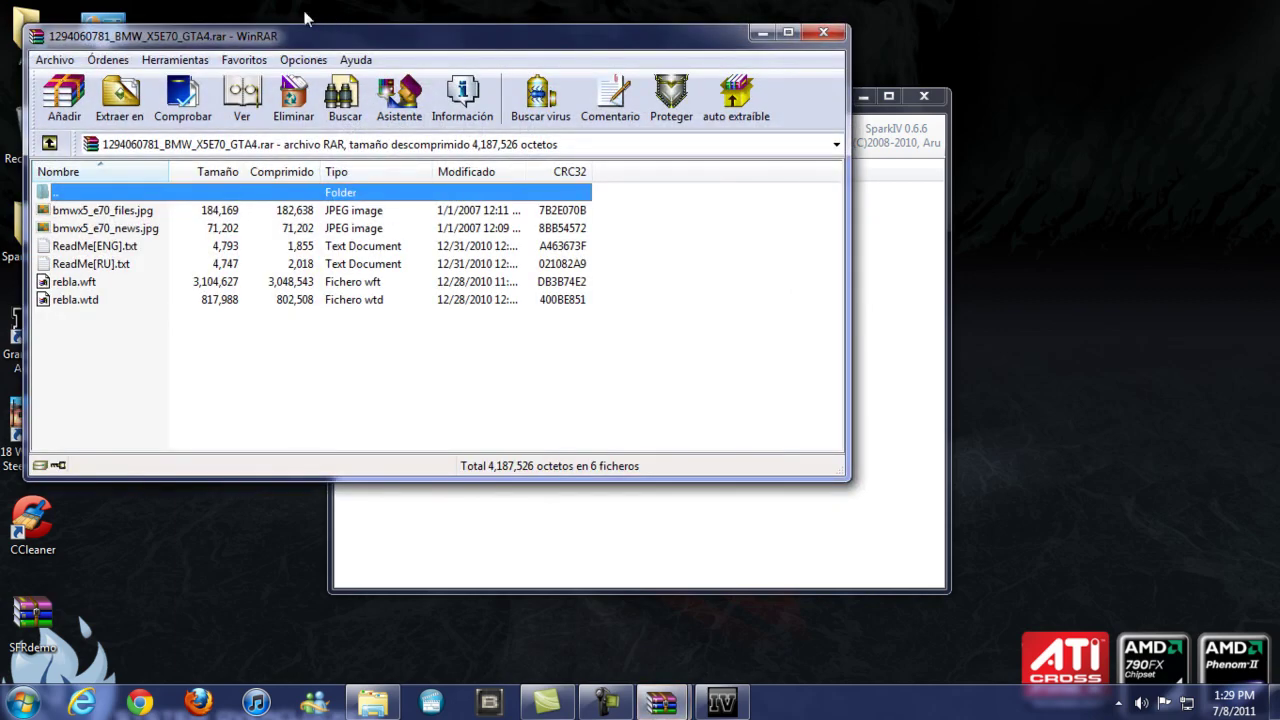
left_click_drag(305, 18, 431, 49)
left_click(253, 248)
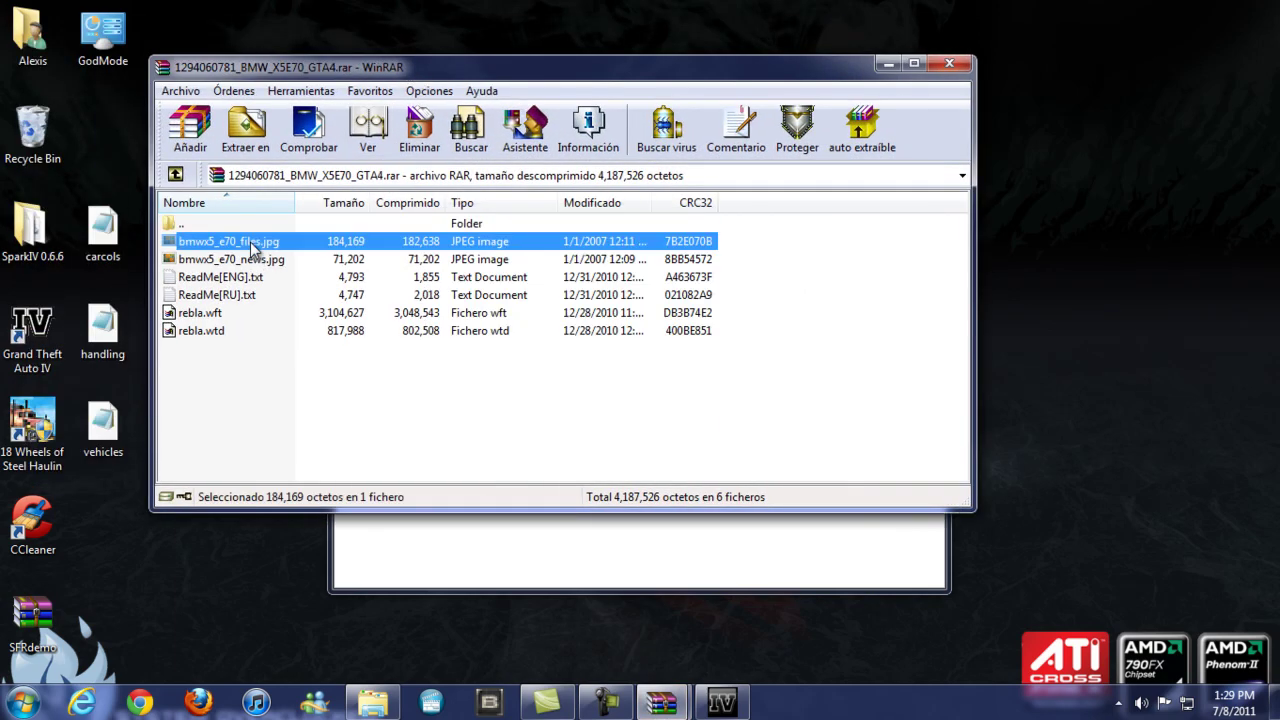
double_click(252, 245)
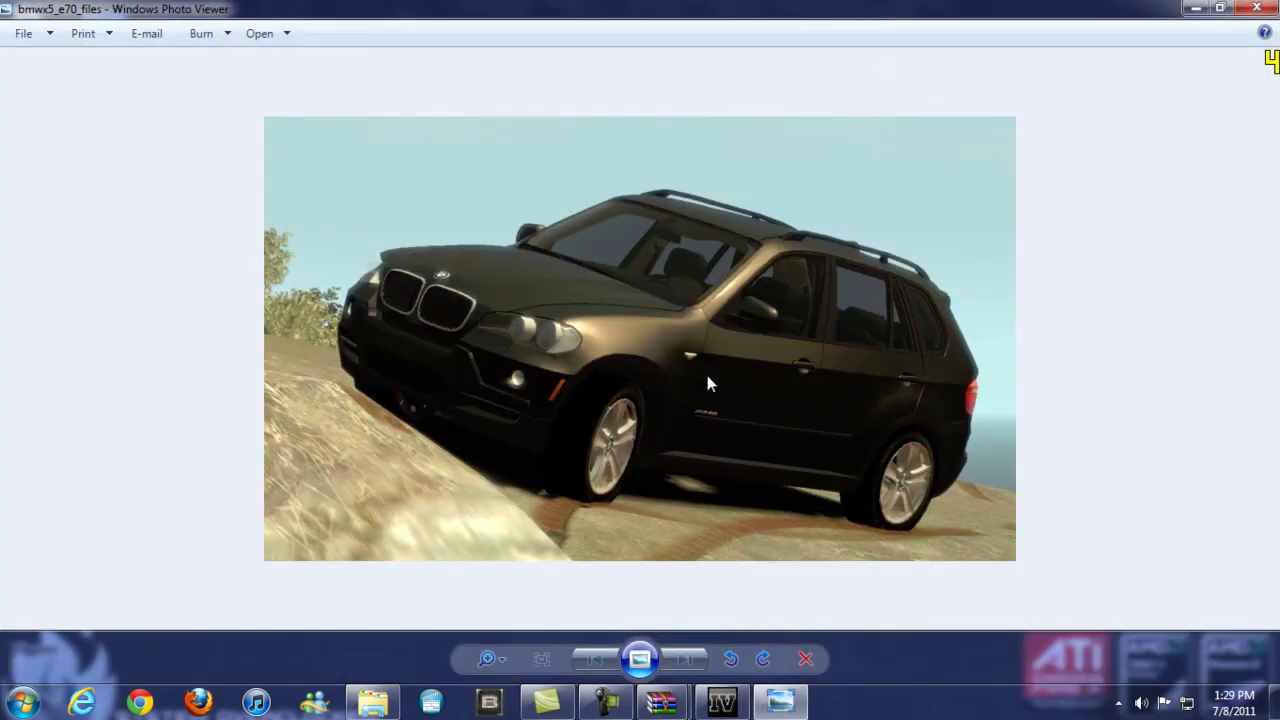
left_click(1272, 8)
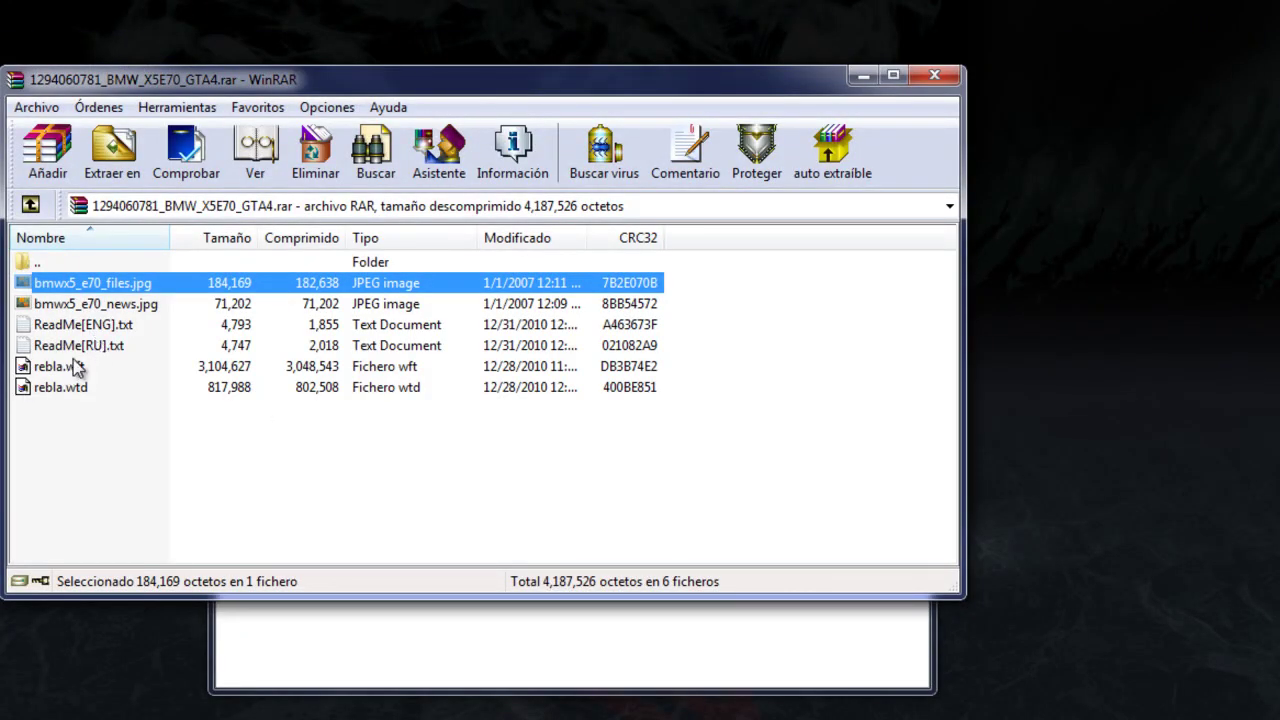
- Open ReadMe[ENG].txt from the archive and go to its My options section
left_click_drag(302, 92, 568, 92)
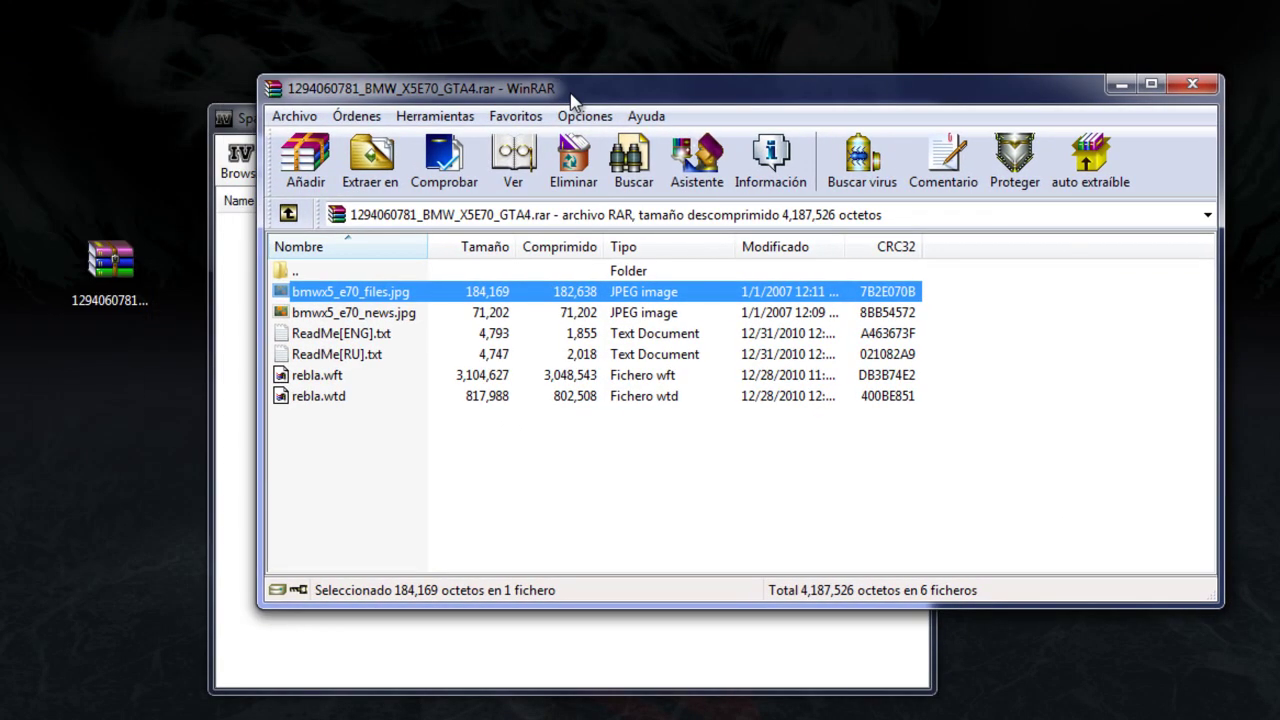
left_click(363, 343)
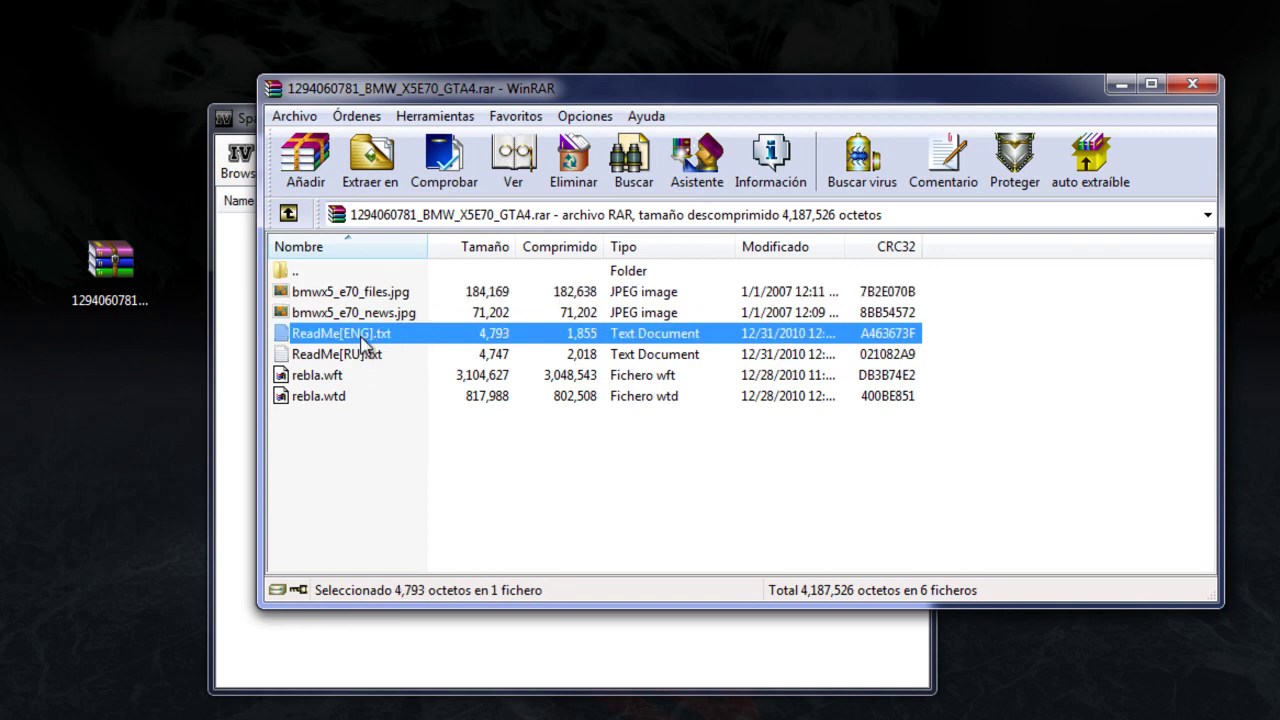
double_click(363, 343)
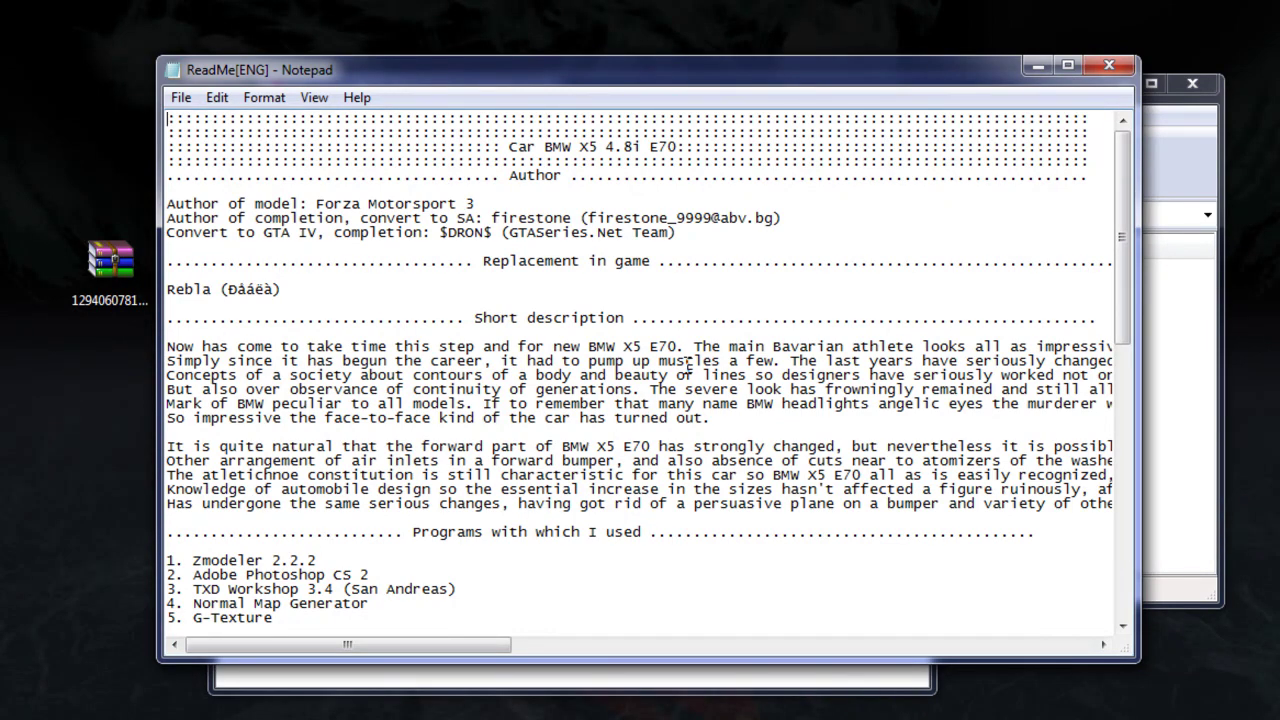
scroll(688, 368, "down", 9)
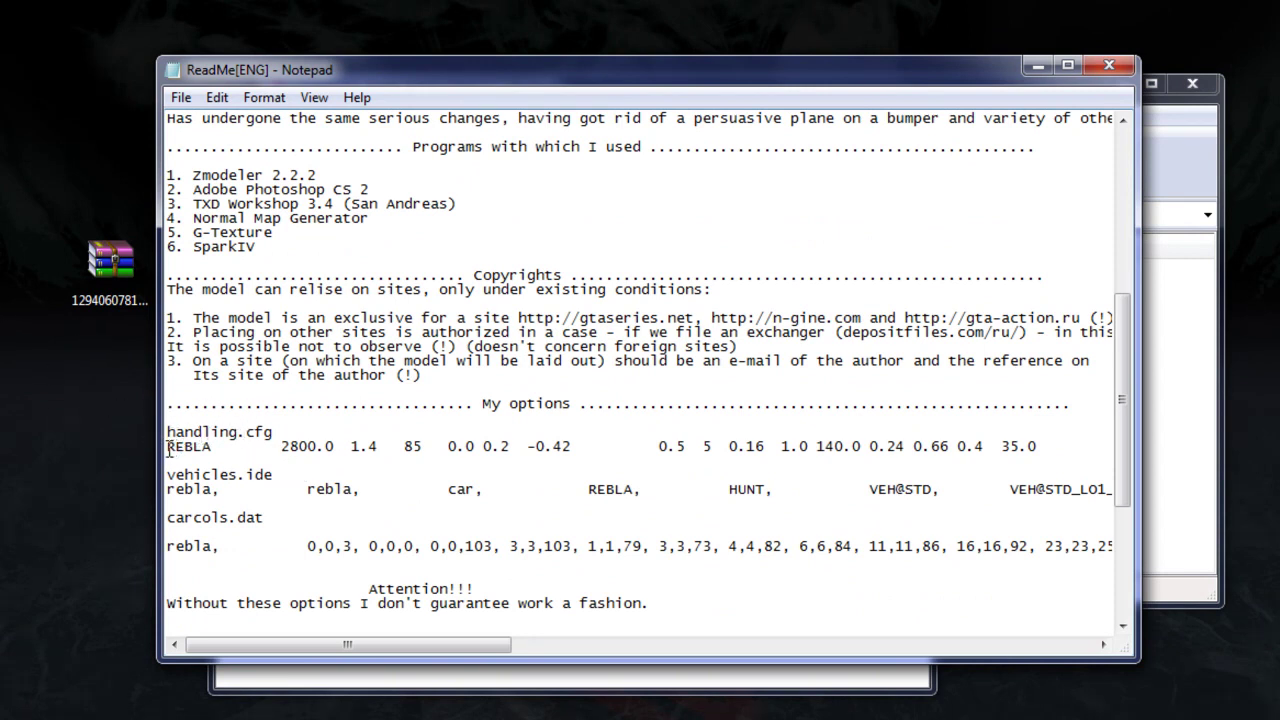
- Copy the entire REBLA line listed under handling.cfg in the readme
left_click_drag(289, 446, 968, 460)
left_click(288, 446)
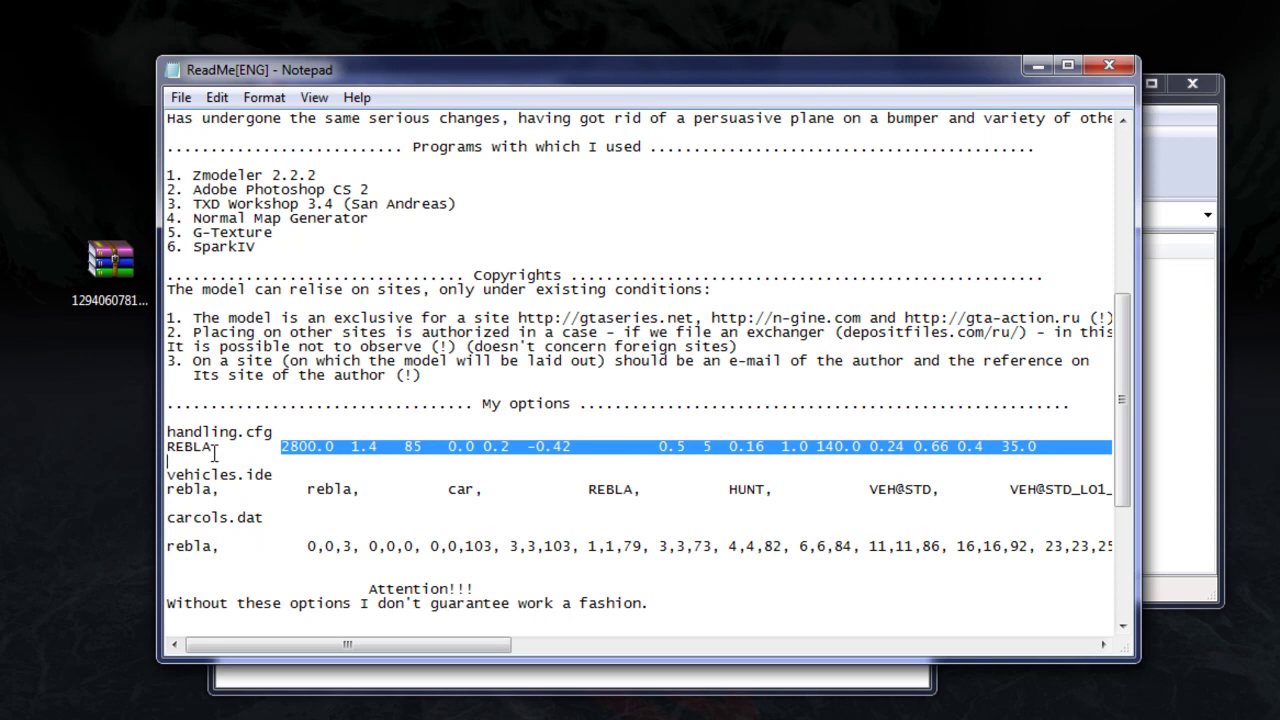
left_click(168, 448)
left_click_drag(168, 448, 922, 458)
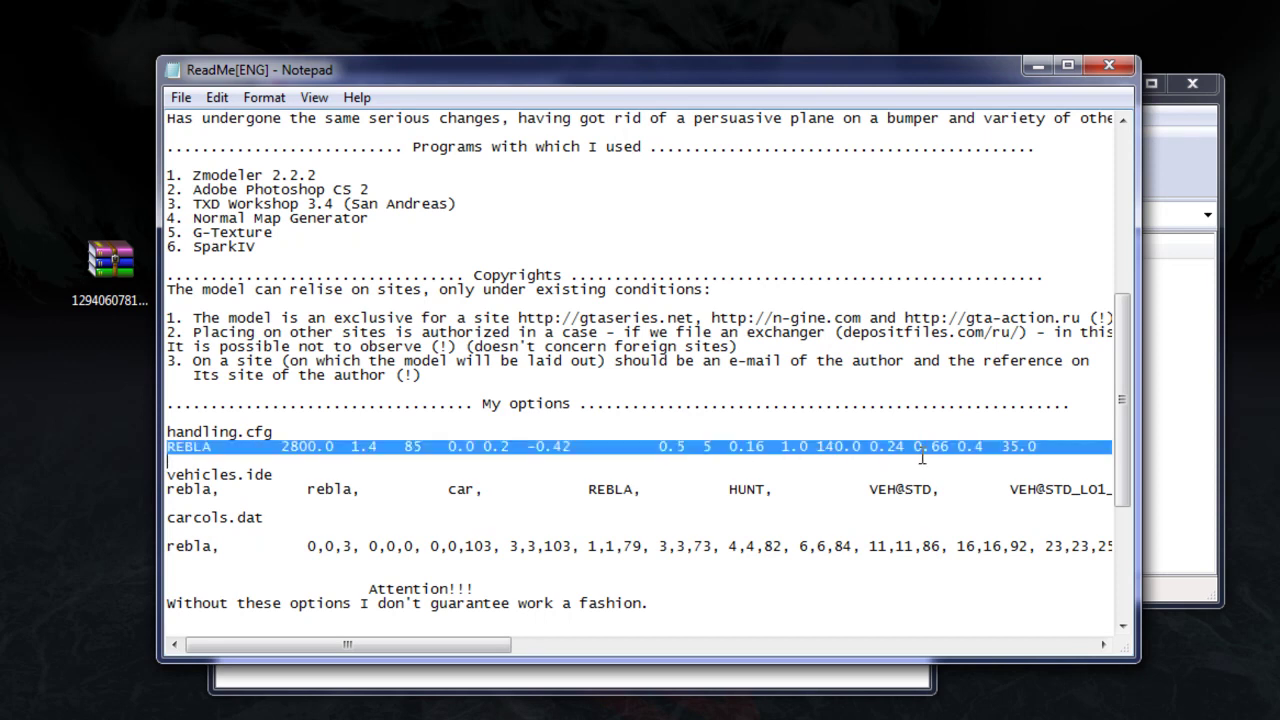
right_click(1029, 446)
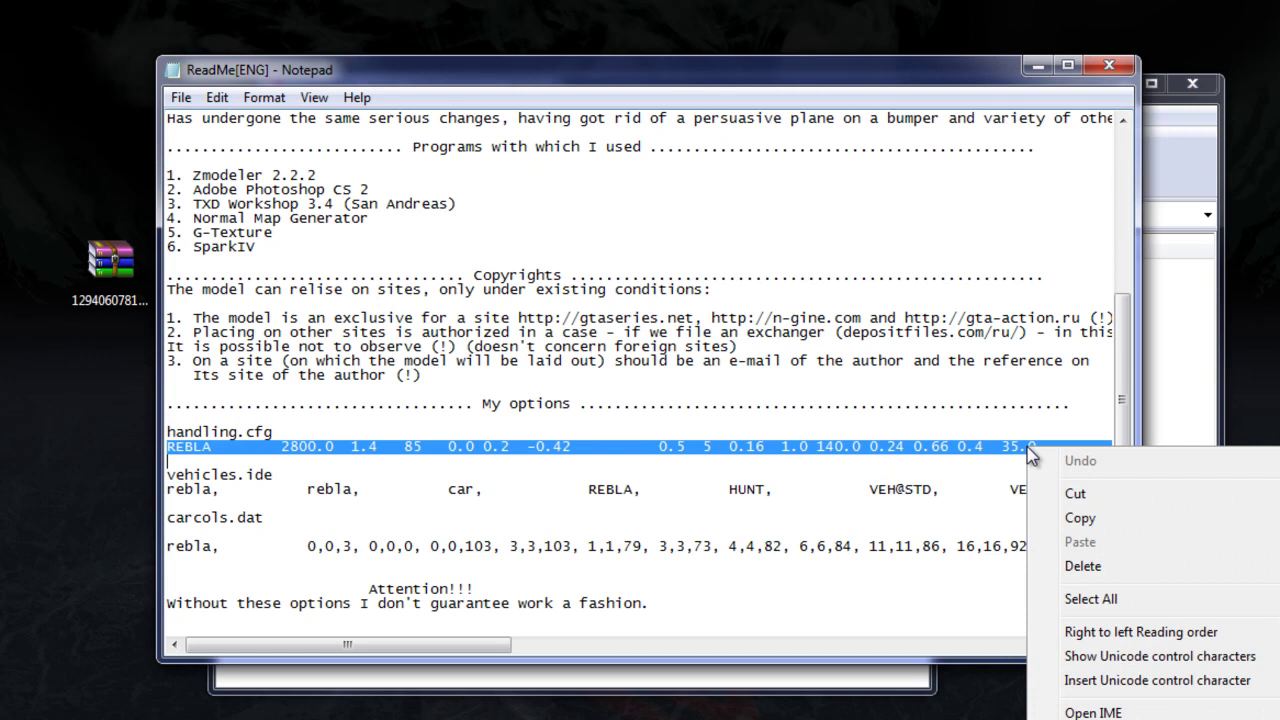
left_click(1094, 519)
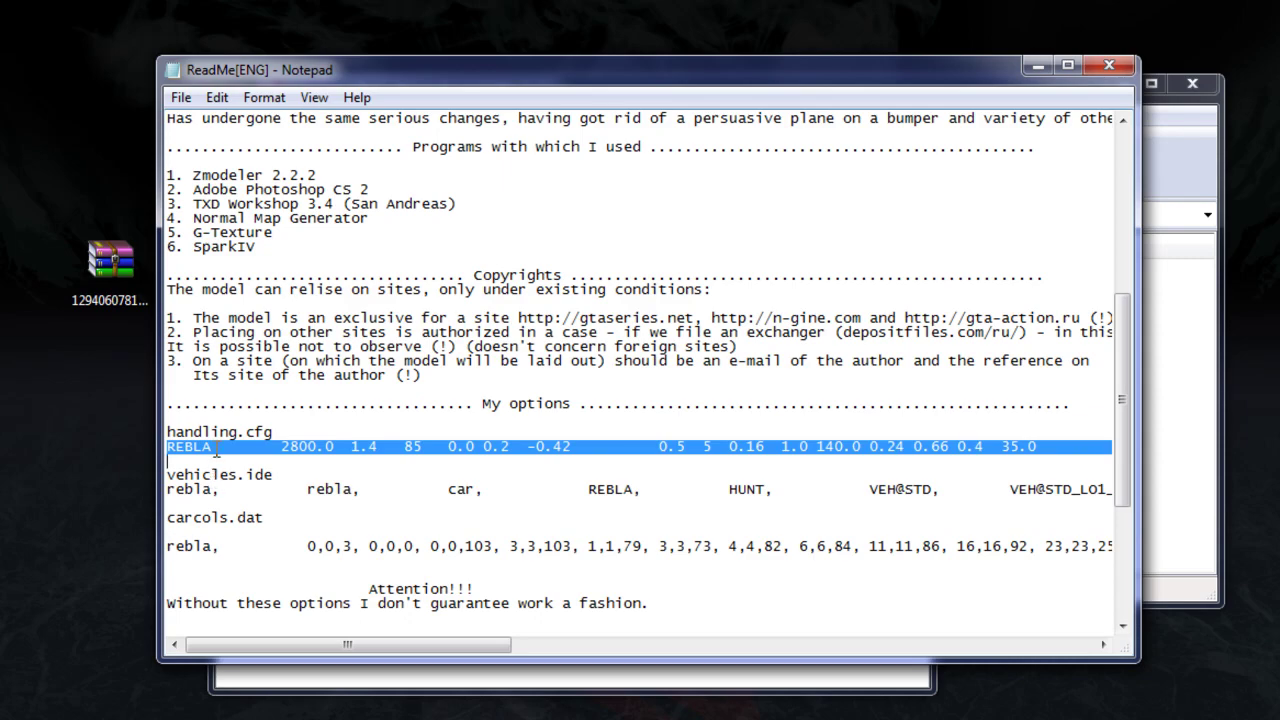
- Replace the REBLA line in the handling file with the copied readme line and remove the extra blank line below it
key("alt+Tab")
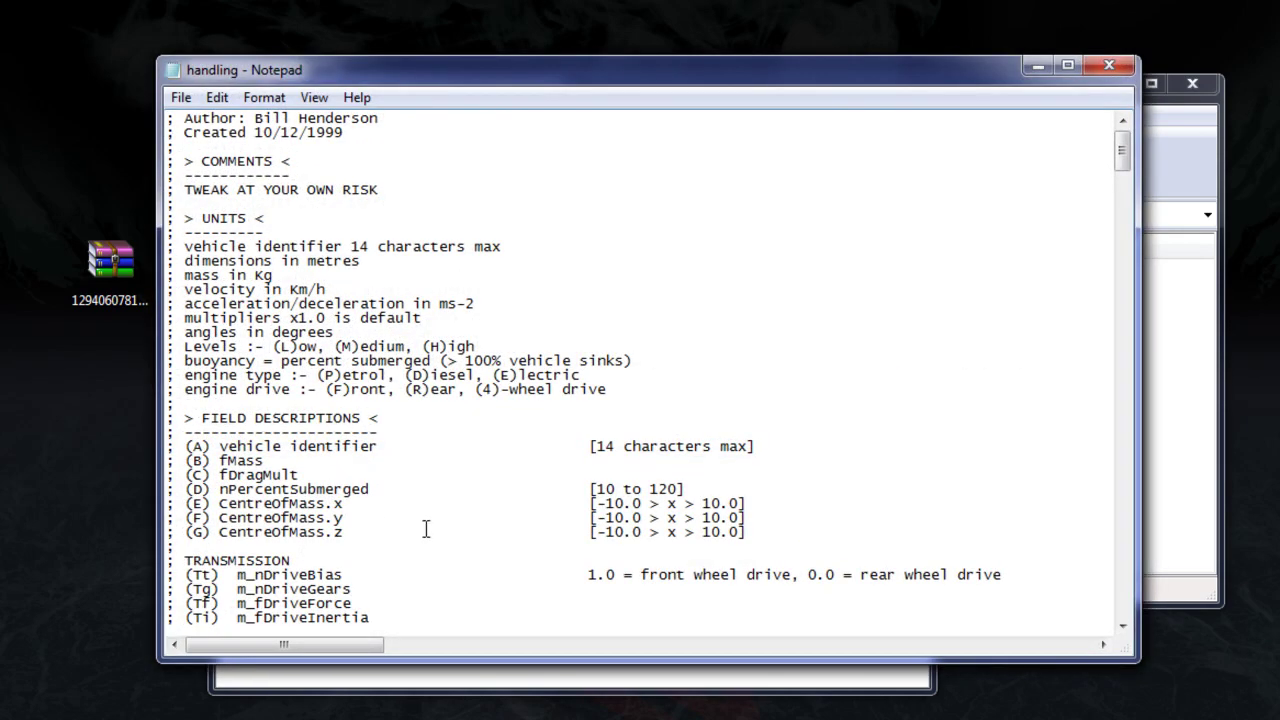
scroll(426, 529, "down", 20)
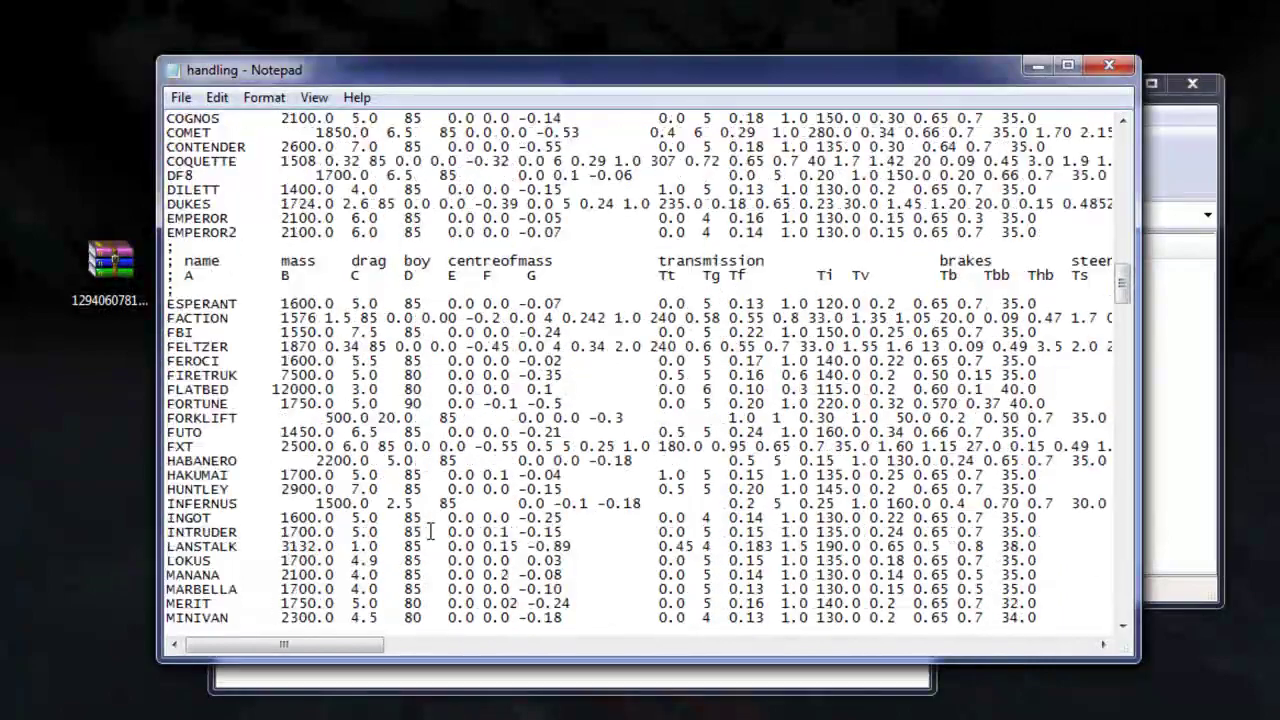
scroll(430, 531, "down", 15)
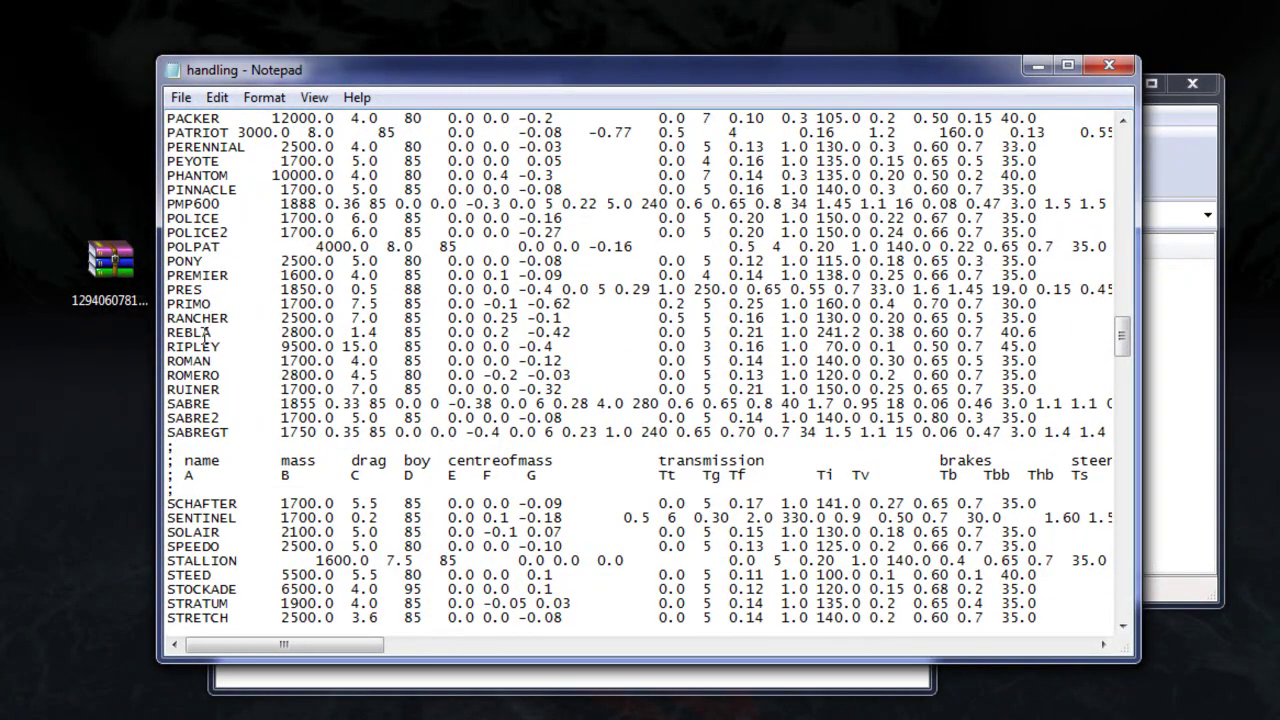
left_click_drag(166, 333, 1260, 329)
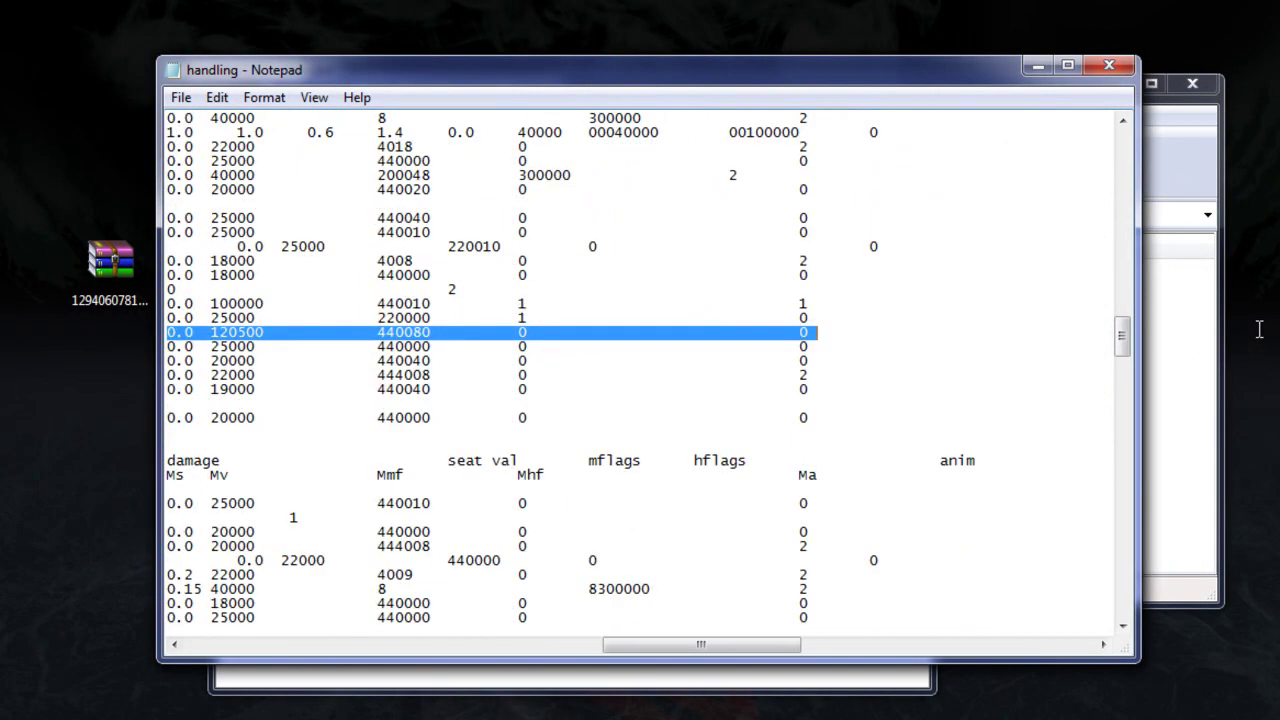
left_click_drag(636, 646, 250, 428)
right_click(324, 342)
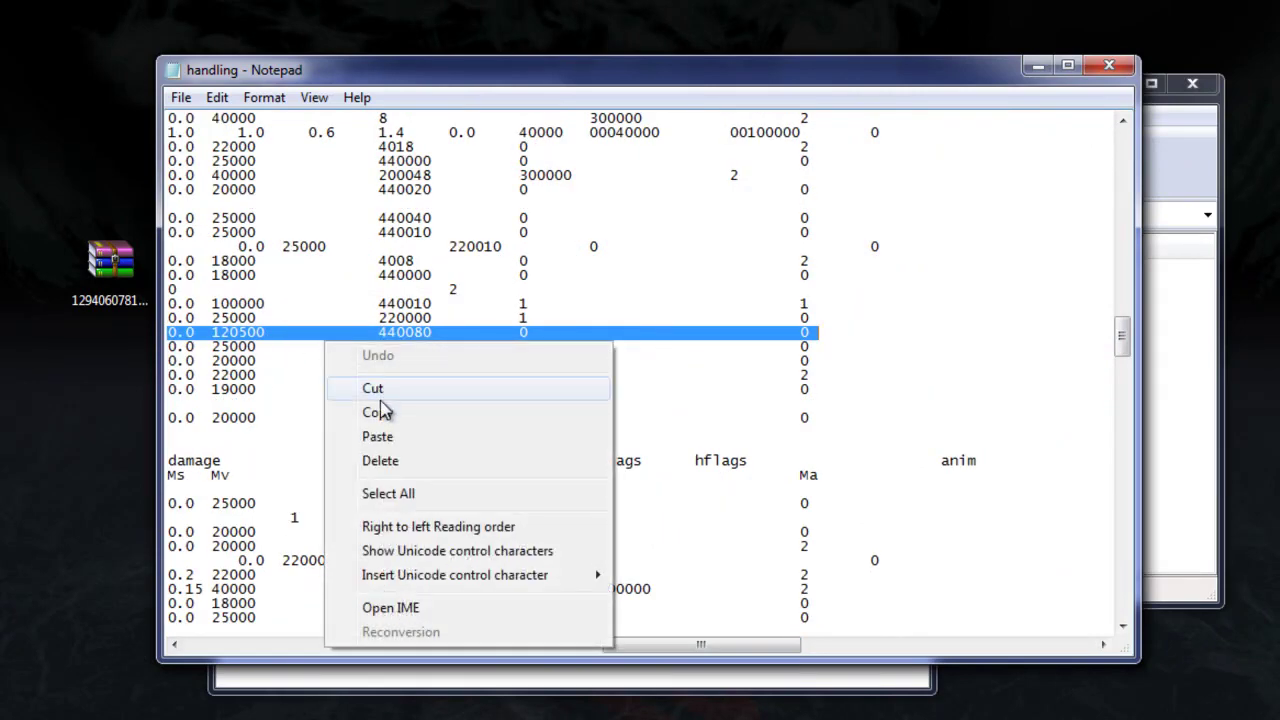
left_click(377, 440)
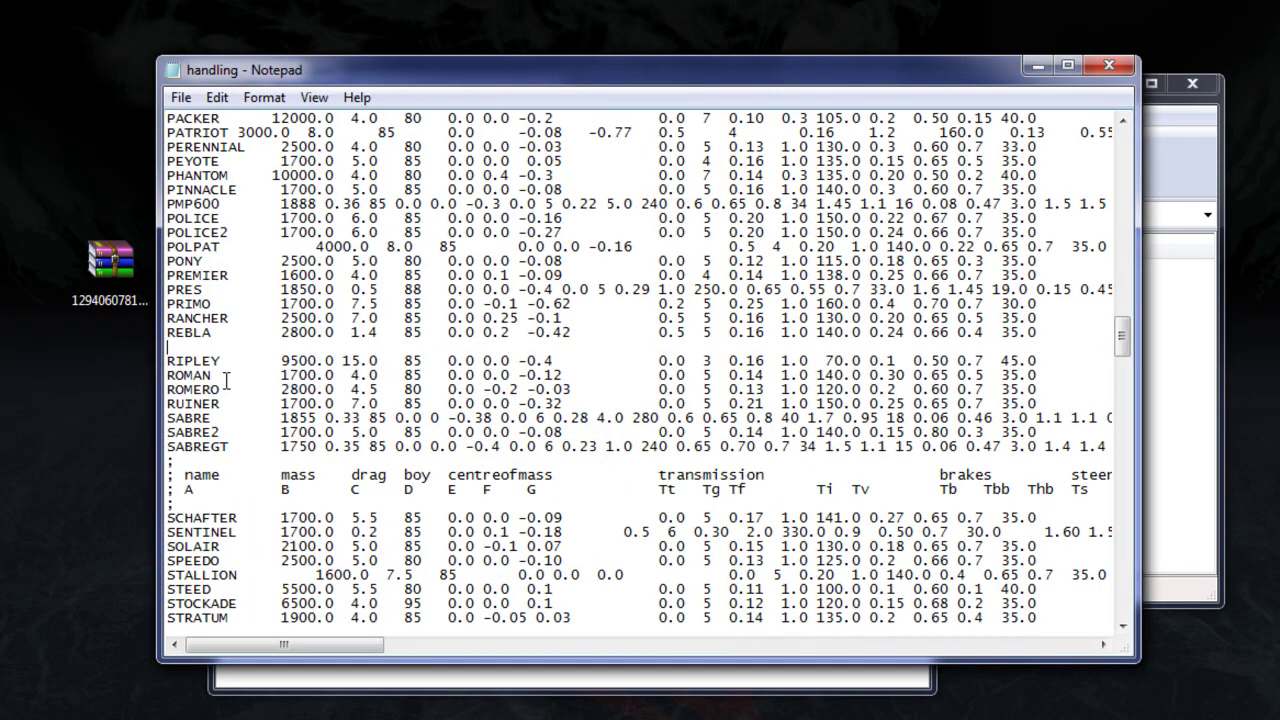
left_click_drag(250, 645, 670, 646)
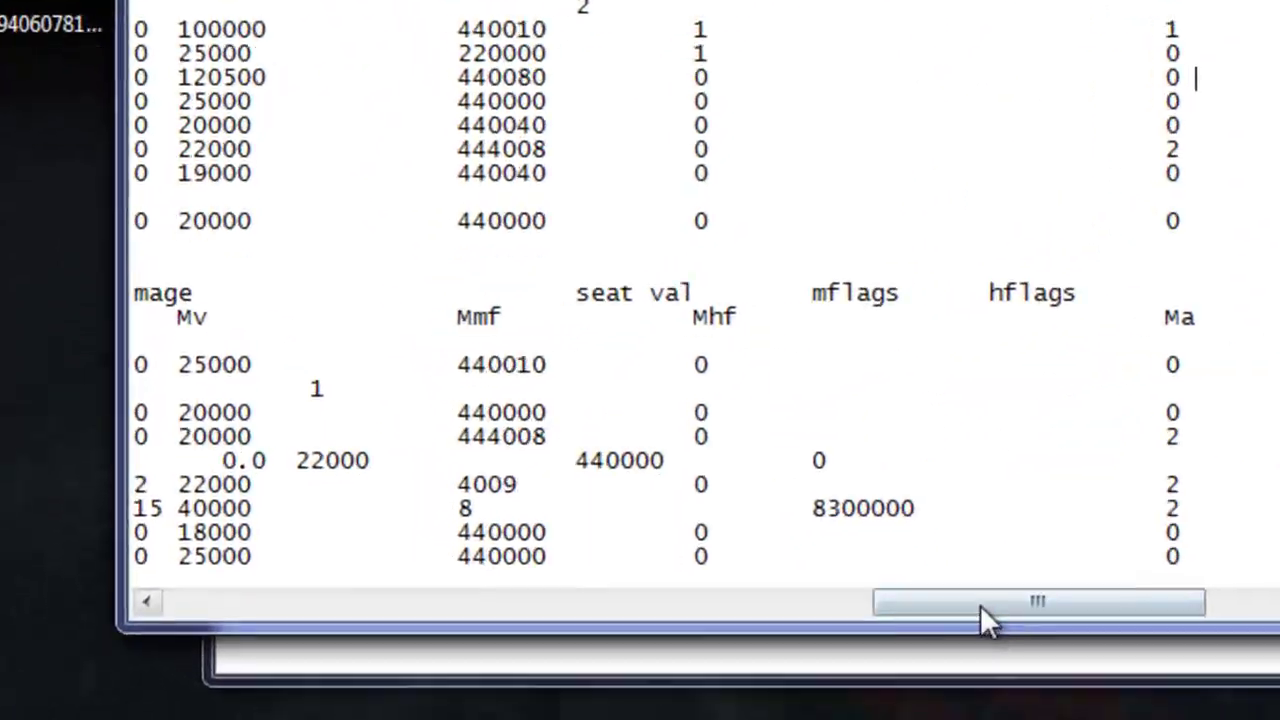
left_click_drag(980, 605, 127, 590)
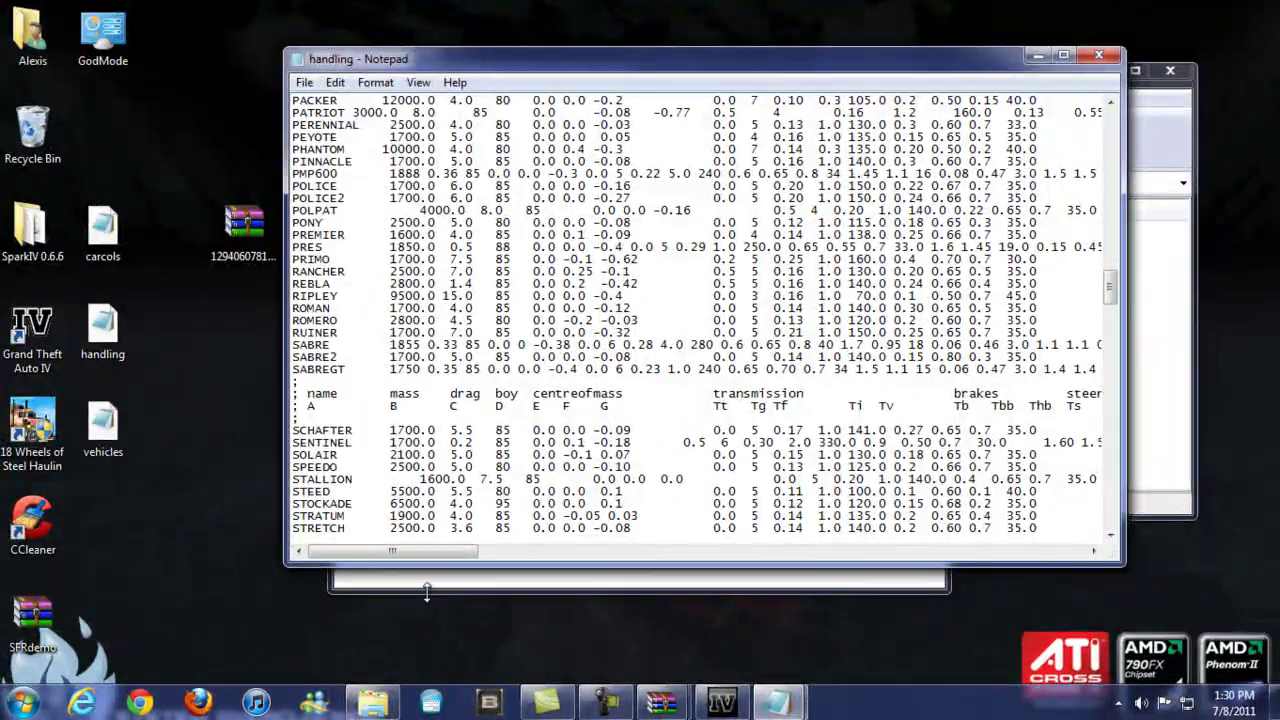
- Switch back to the readme and copy the full handling.cfg REBLA line again, up to its last value
left_click(426, 592)
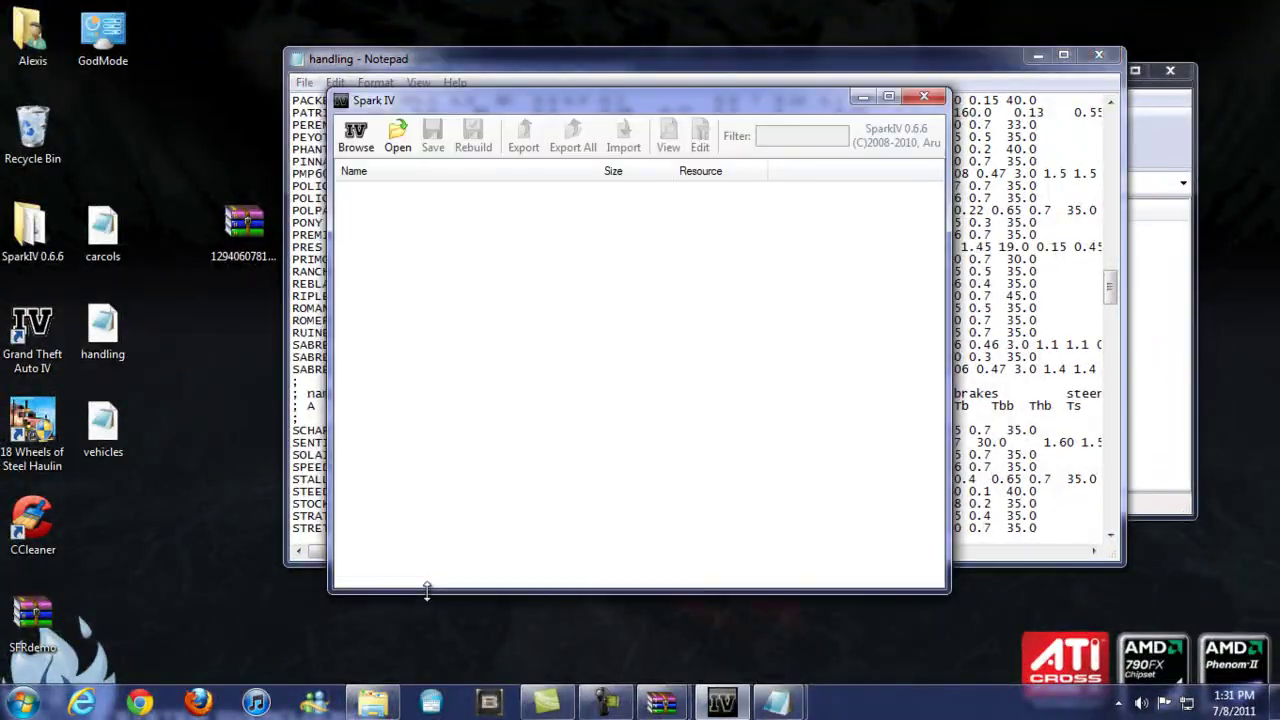
left_click(1183, 396)
mouse_move(778, 702)
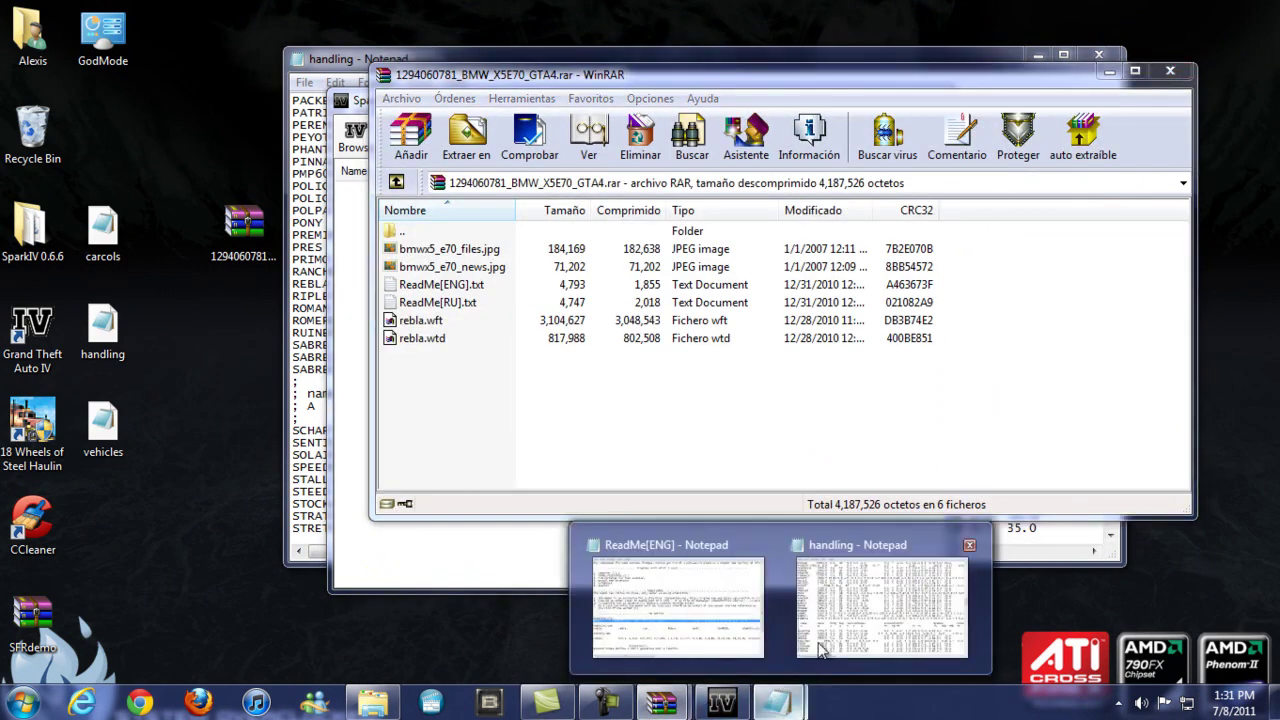
left_click(709, 552)
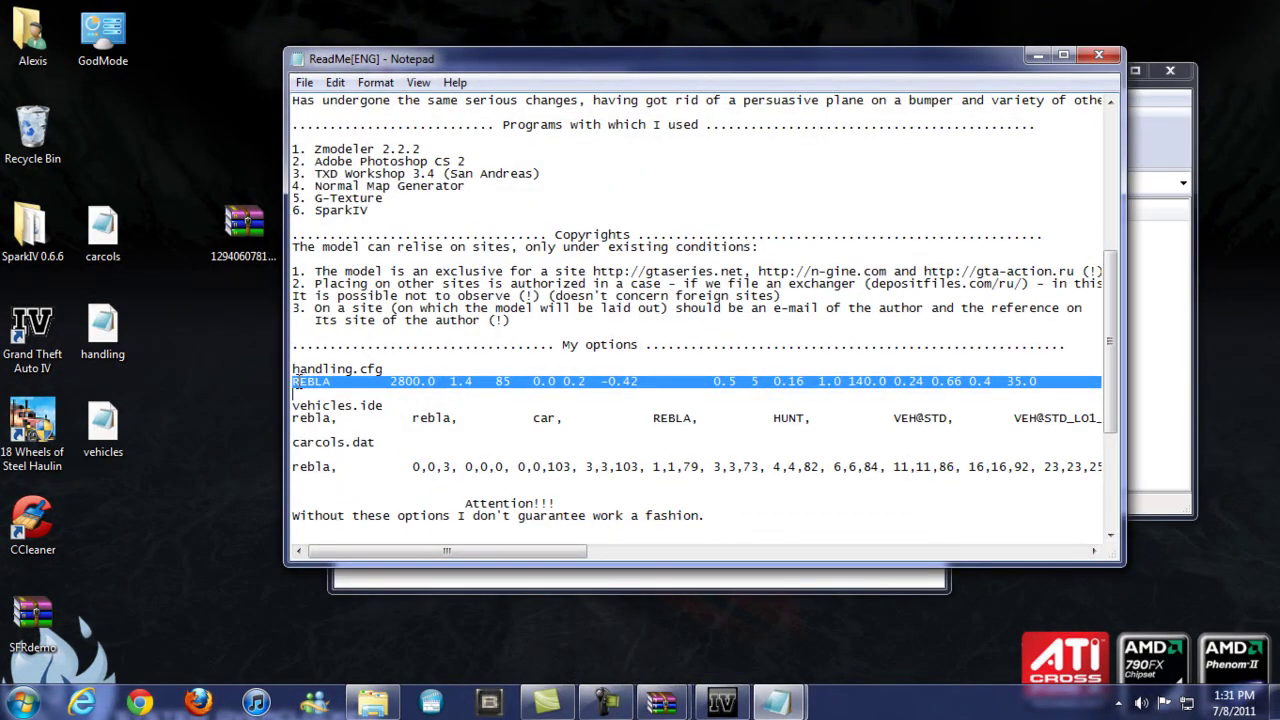
left_click(293, 381)
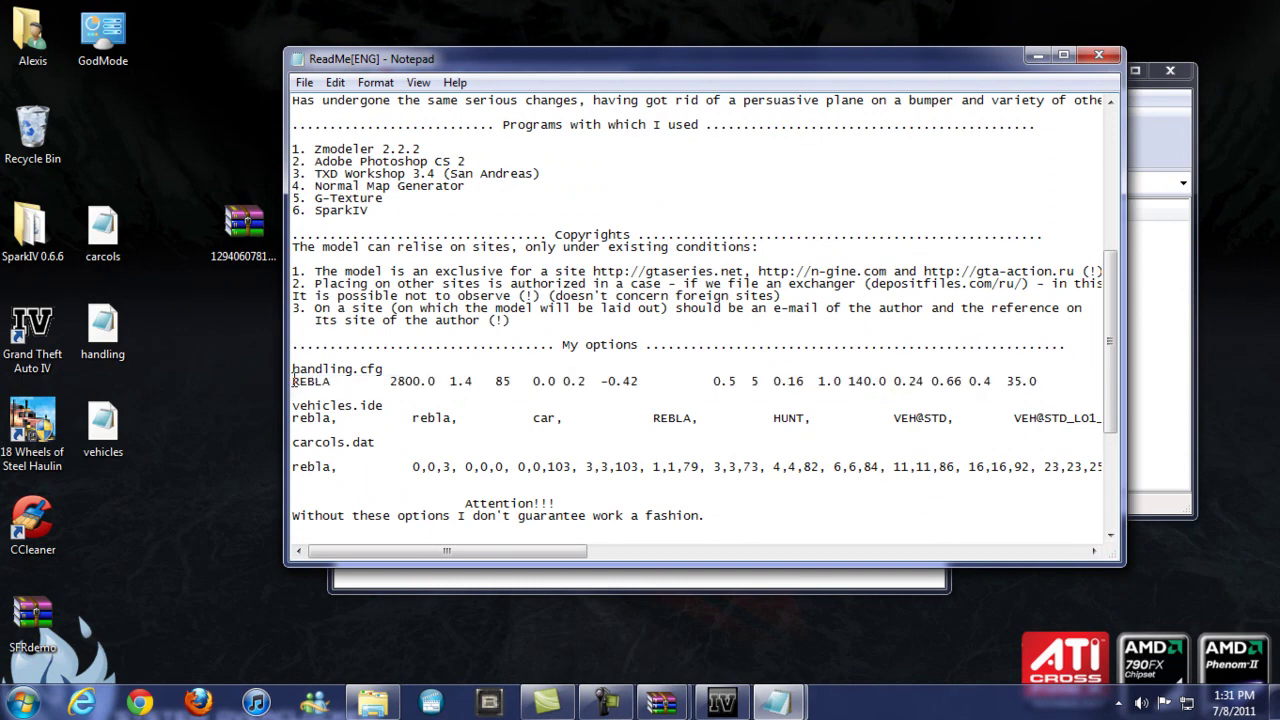
left_click_drag(293, 381, 1122, 378)
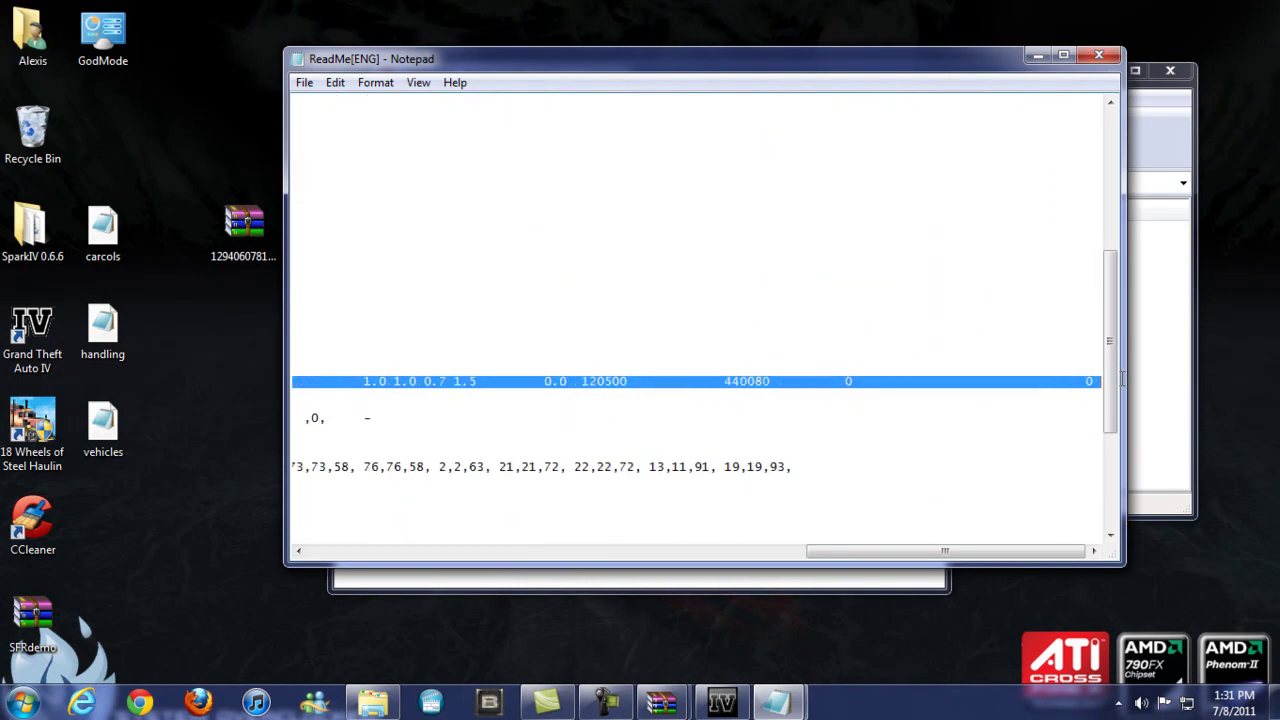
right_click(708, 382)
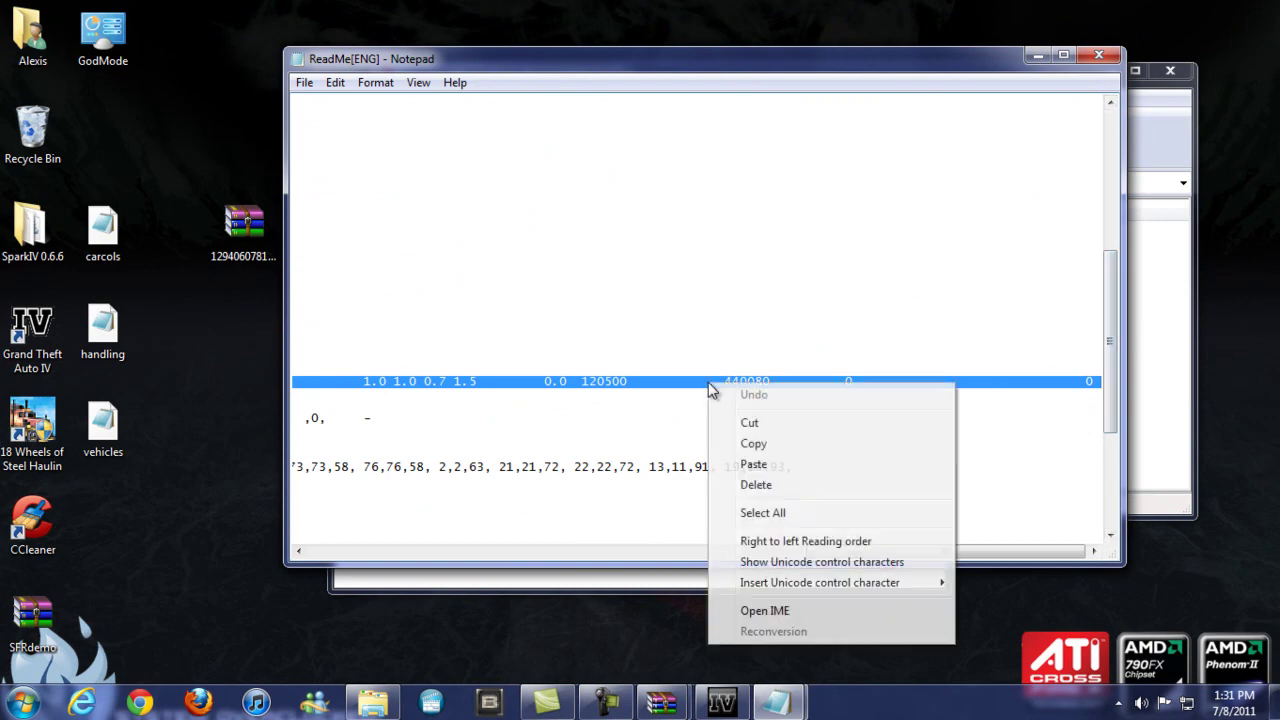
left_click(766, 445)
left_click_drag(850, 553, 275, 550)
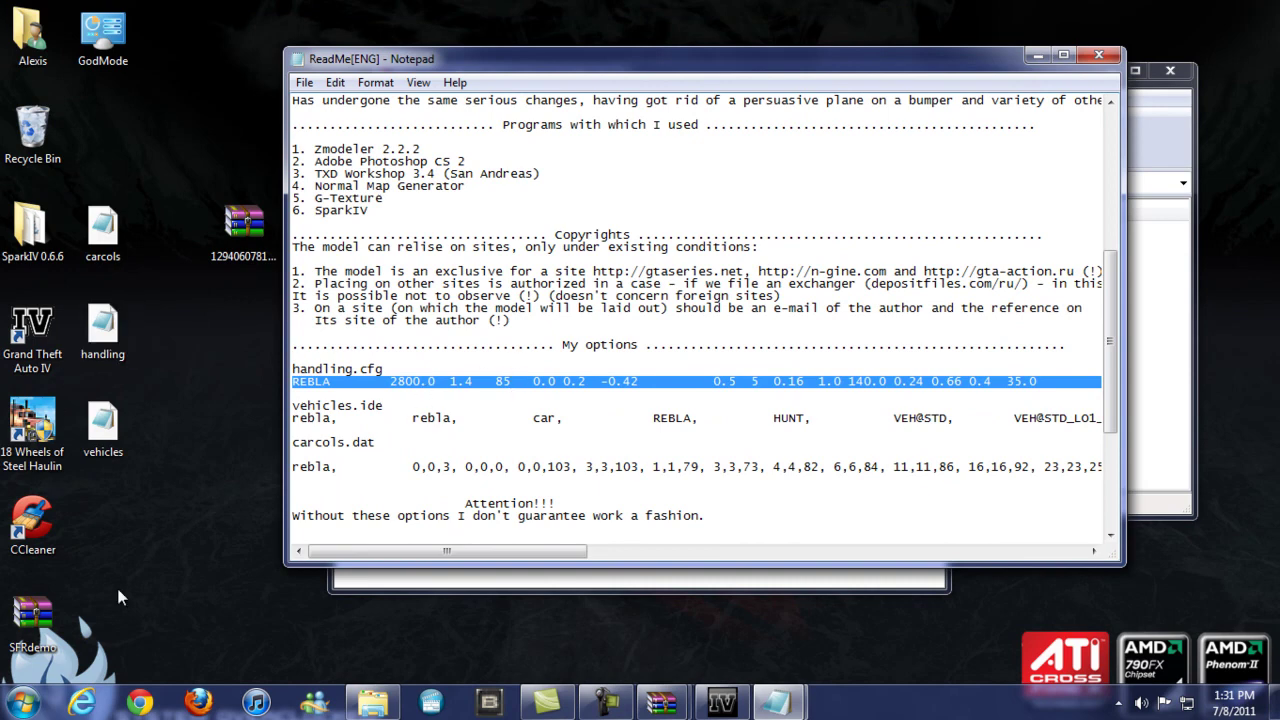
- Switch to the handling file and replace its entire REBLA line with the line copied from the readme
left_click(778, 702)
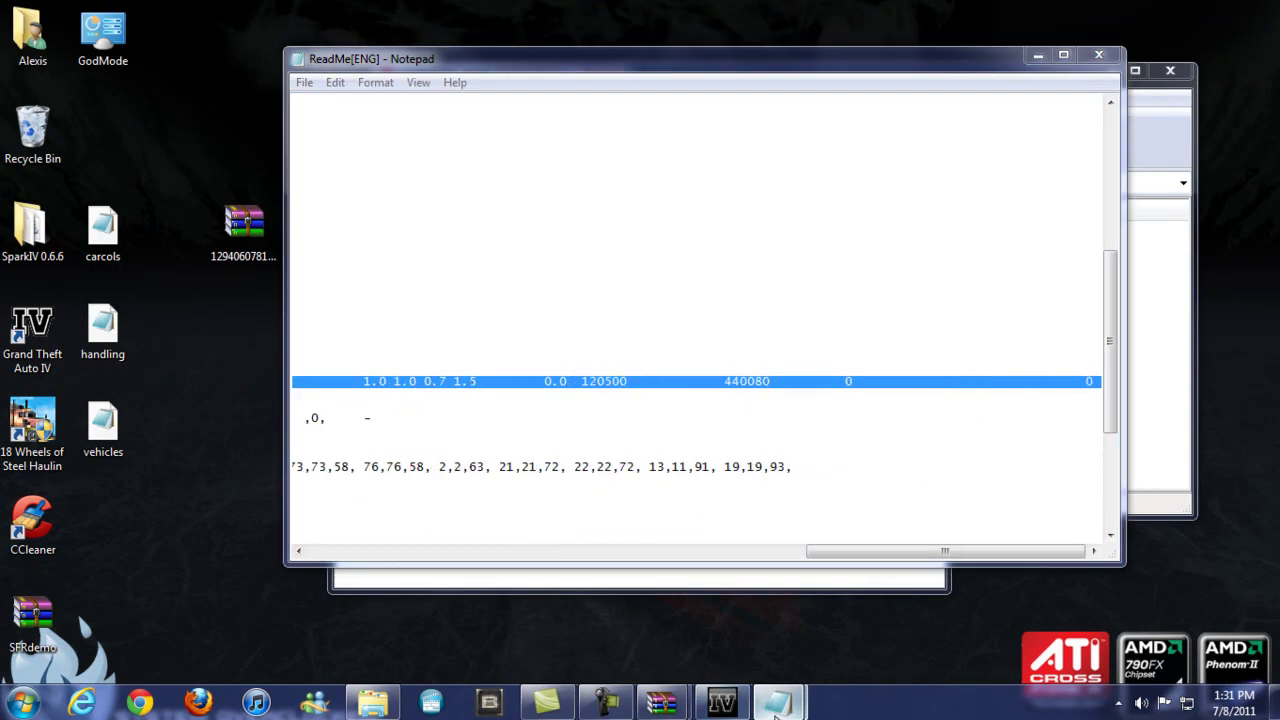
left_click(845, 563)
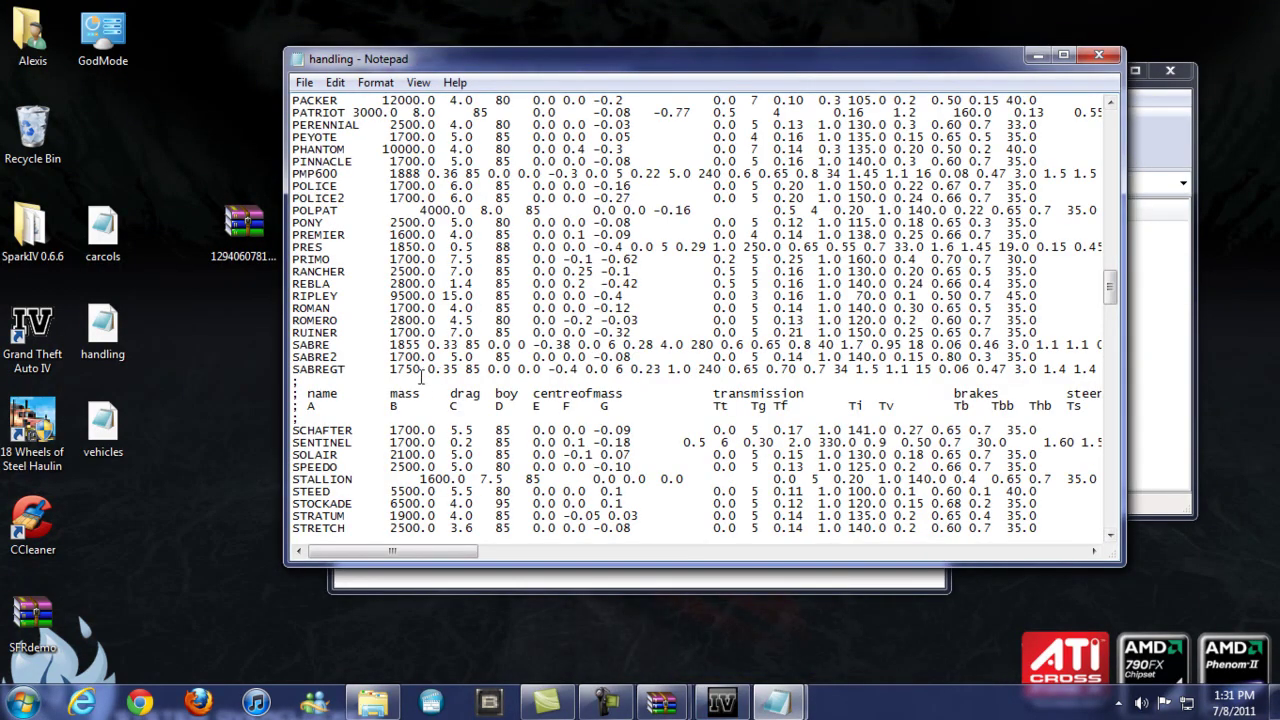
scroll(380, 430, "down", 3)
scroll(345, 335, "up", 2)
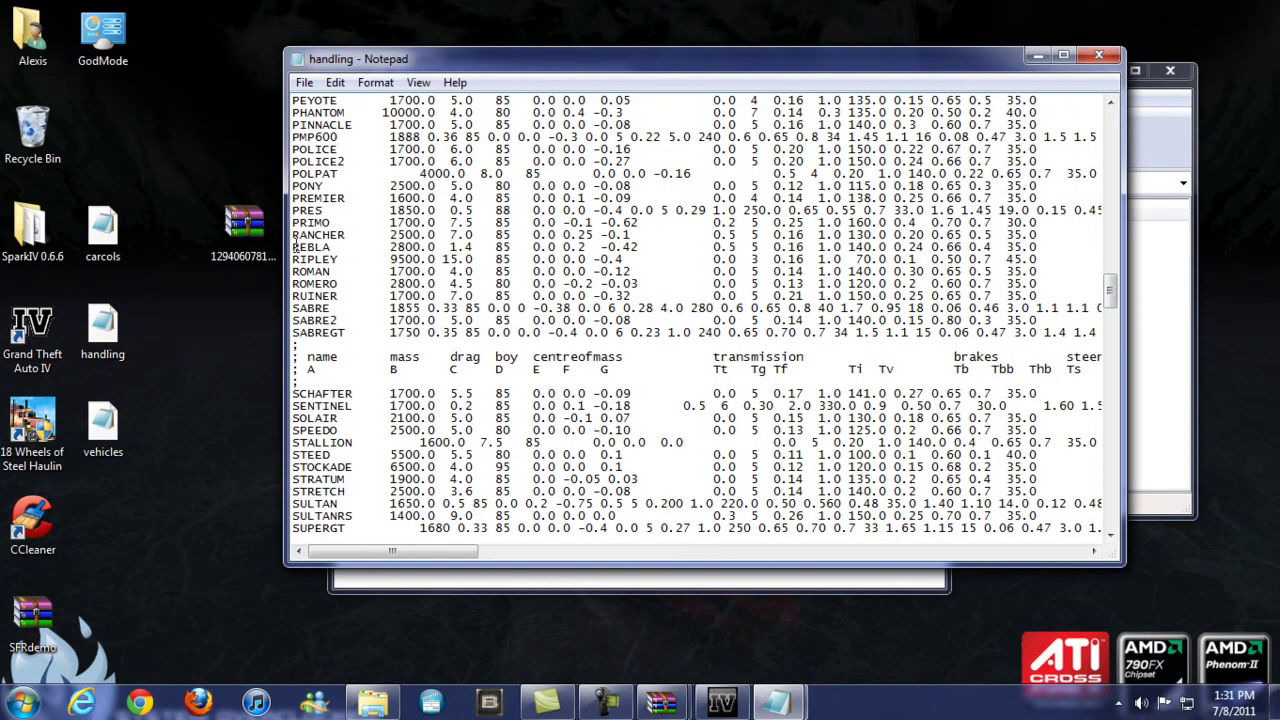
left_click_drag(293, 246, 1171, 250)
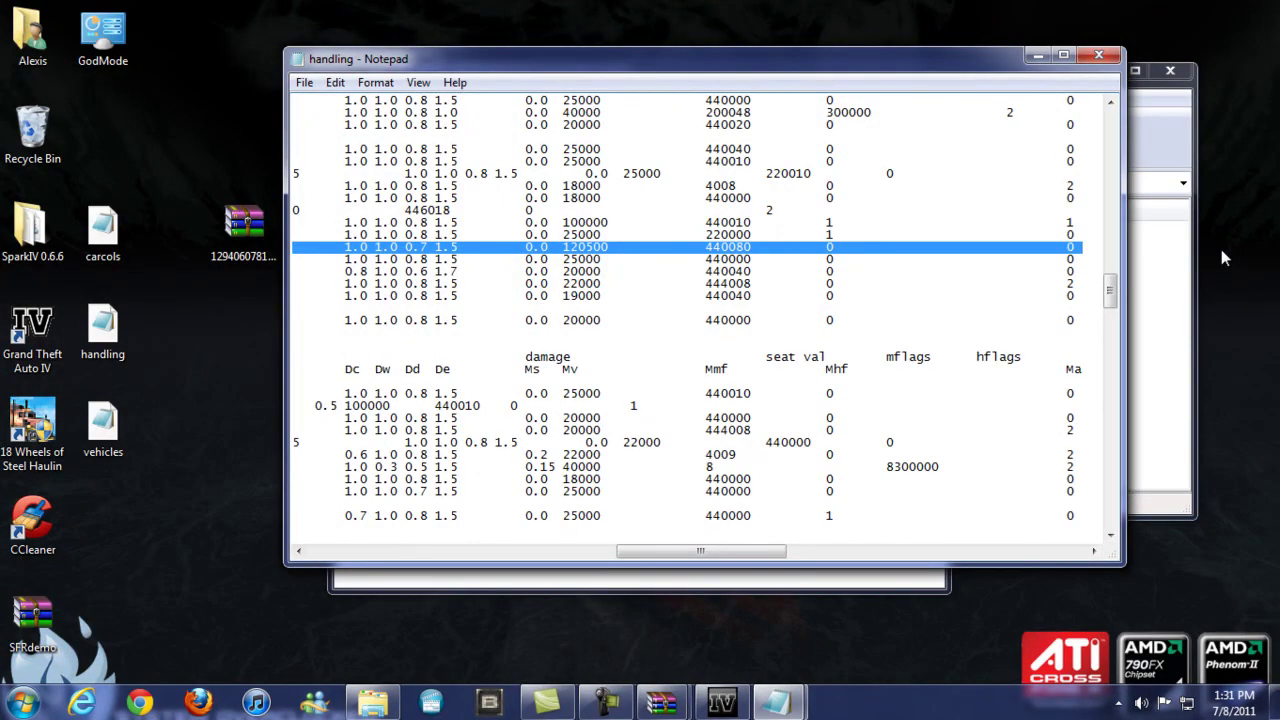
right_click(612, 252)
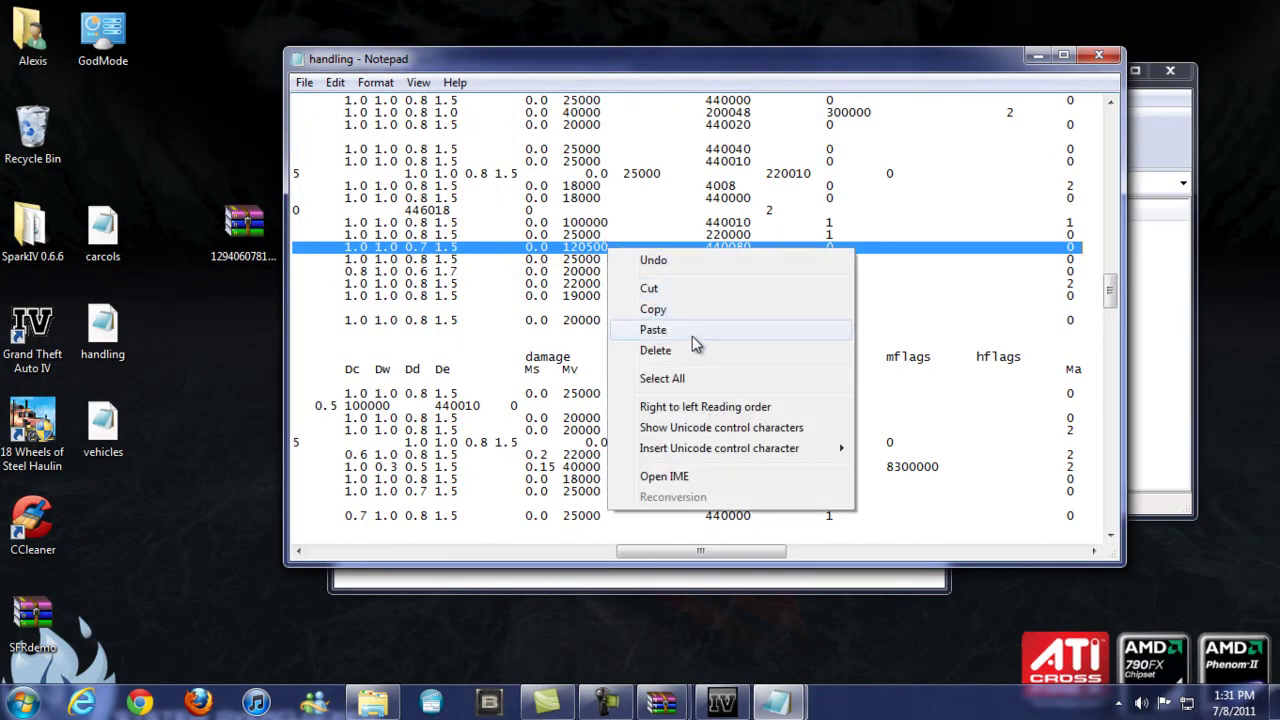
left_click(688, 333)
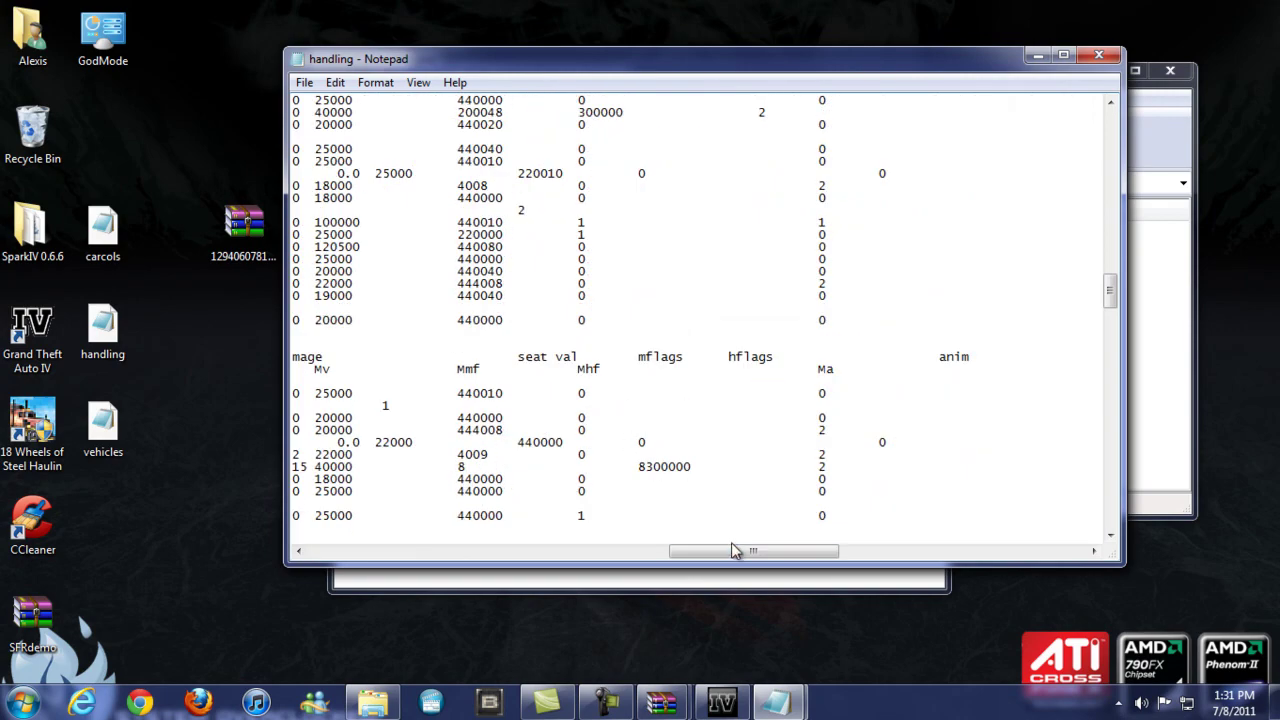
- Close the handling file and save its changes
left_click_drag(735, 550, 310, 558)
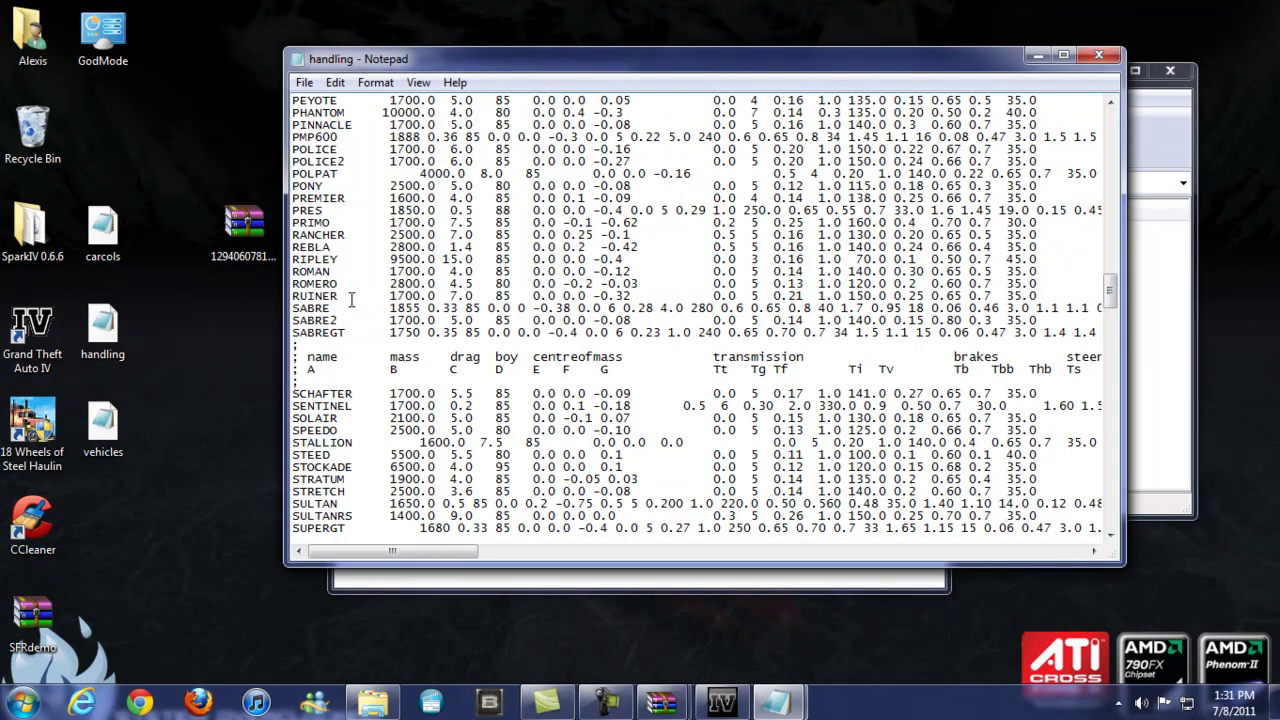
left_click(1091, 62)
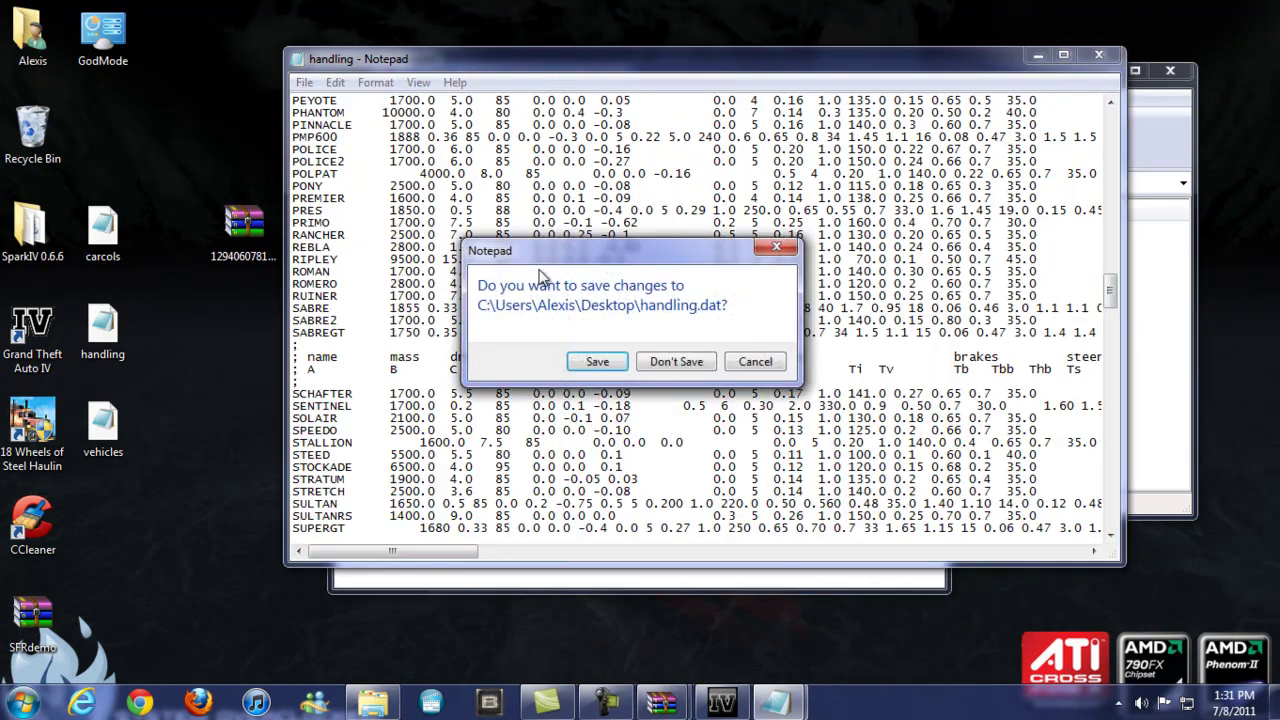
left_click(626, 362)
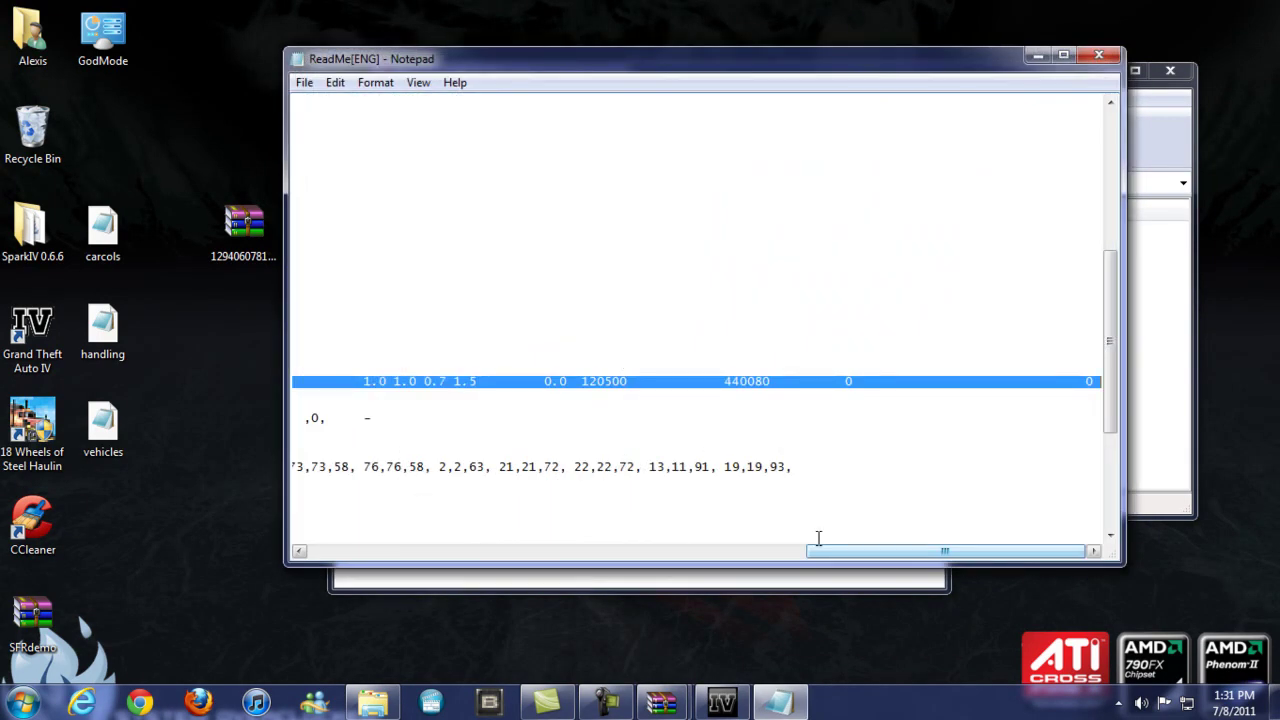
- Copy the entire rebla line listed under vehicles.ide in the readme
left_click_drag(866, 556, 325, 562)
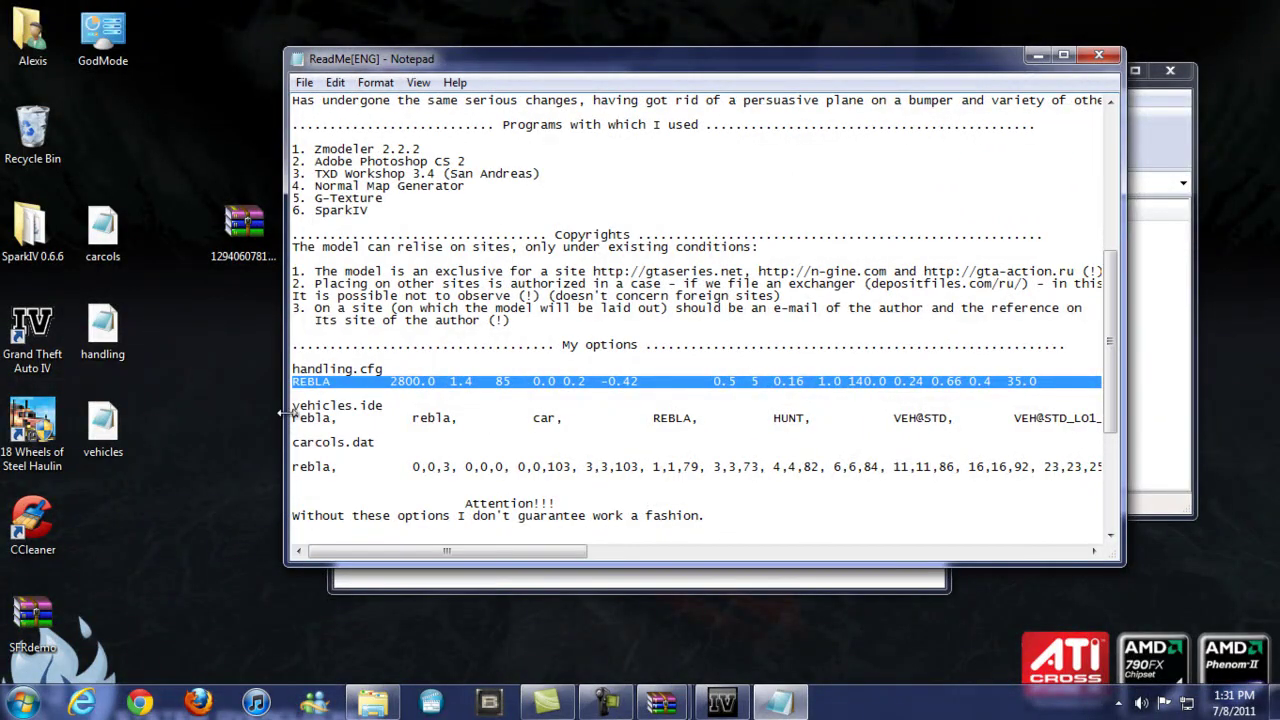
left_click_drag(293, 418, 1122, 418)
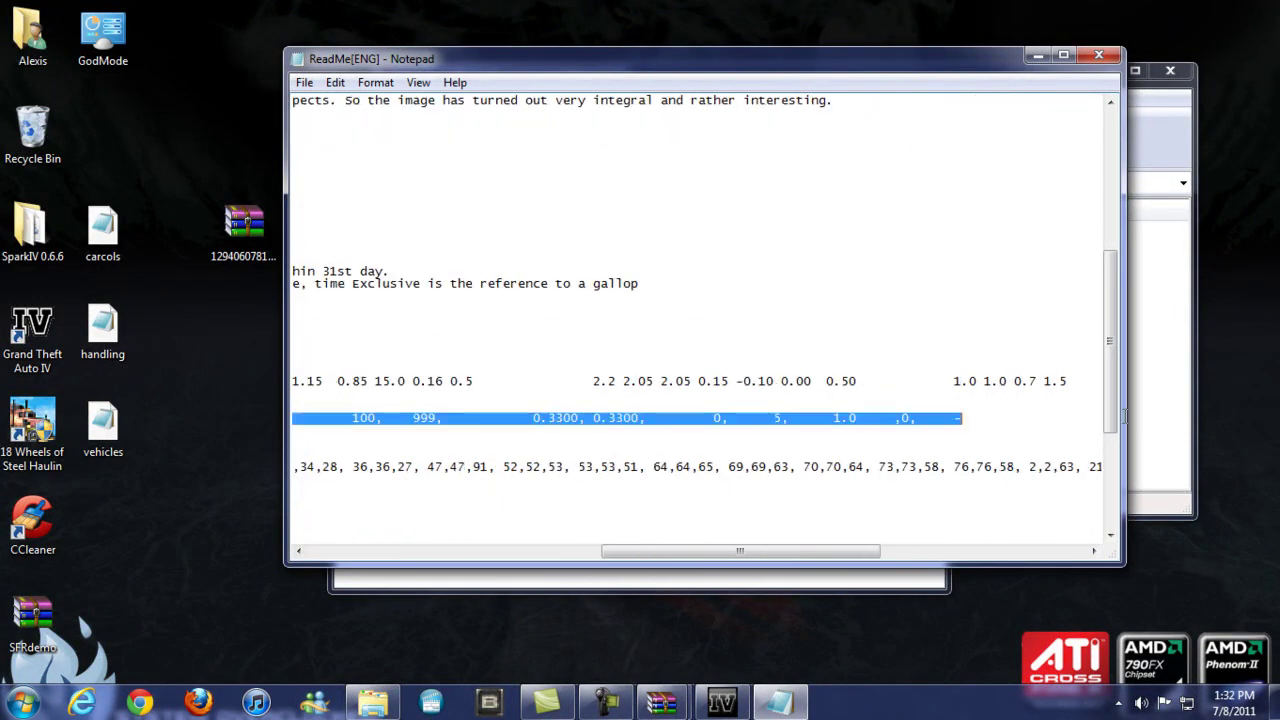
right_click(661, 414)
left_click(731, 474)
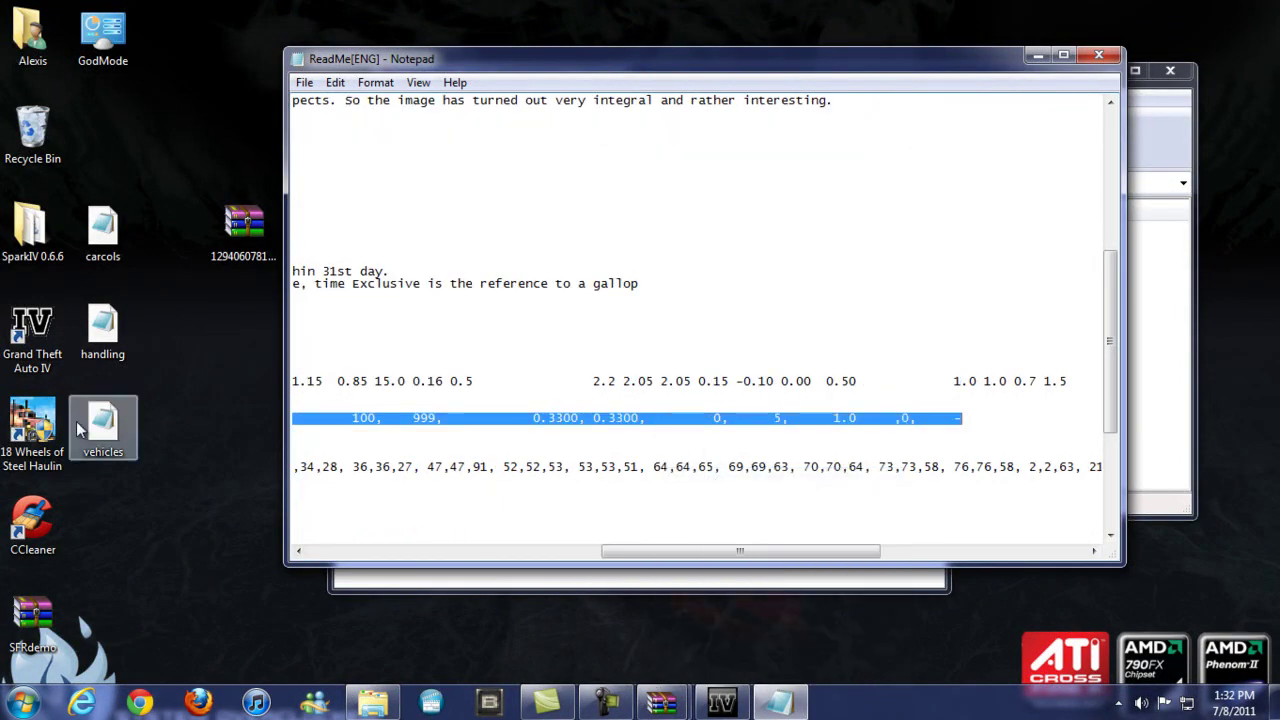
- Open the vehicles file from the desktop and replace its entire rebla line with the copied readme line
double_click(80, 428)
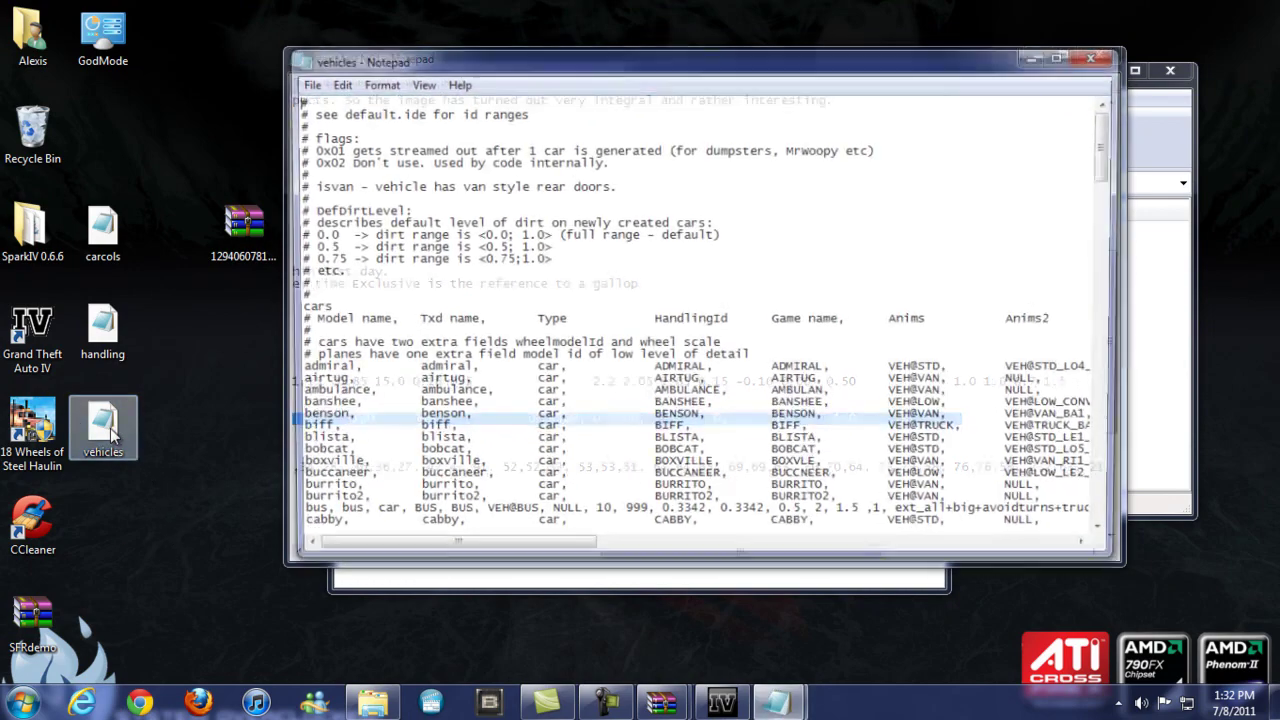
scroll(398, 370, "down", 18)
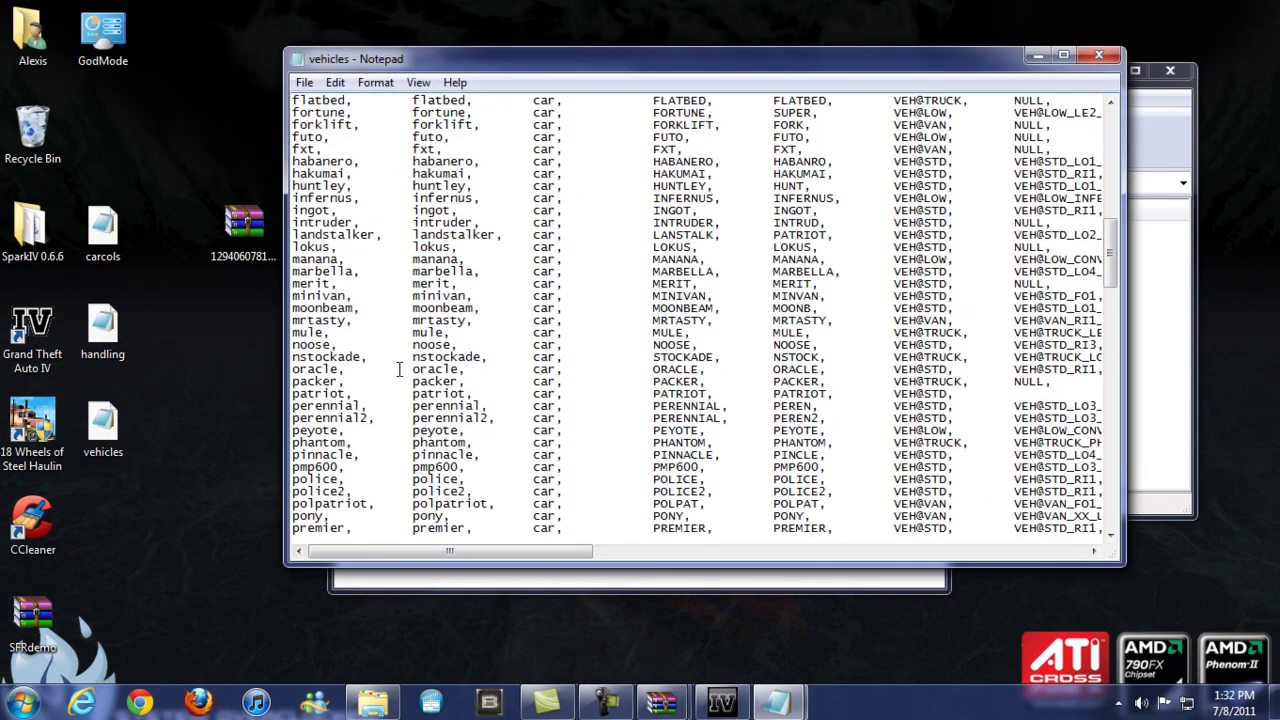
scroll(398, 370, "down", 7)
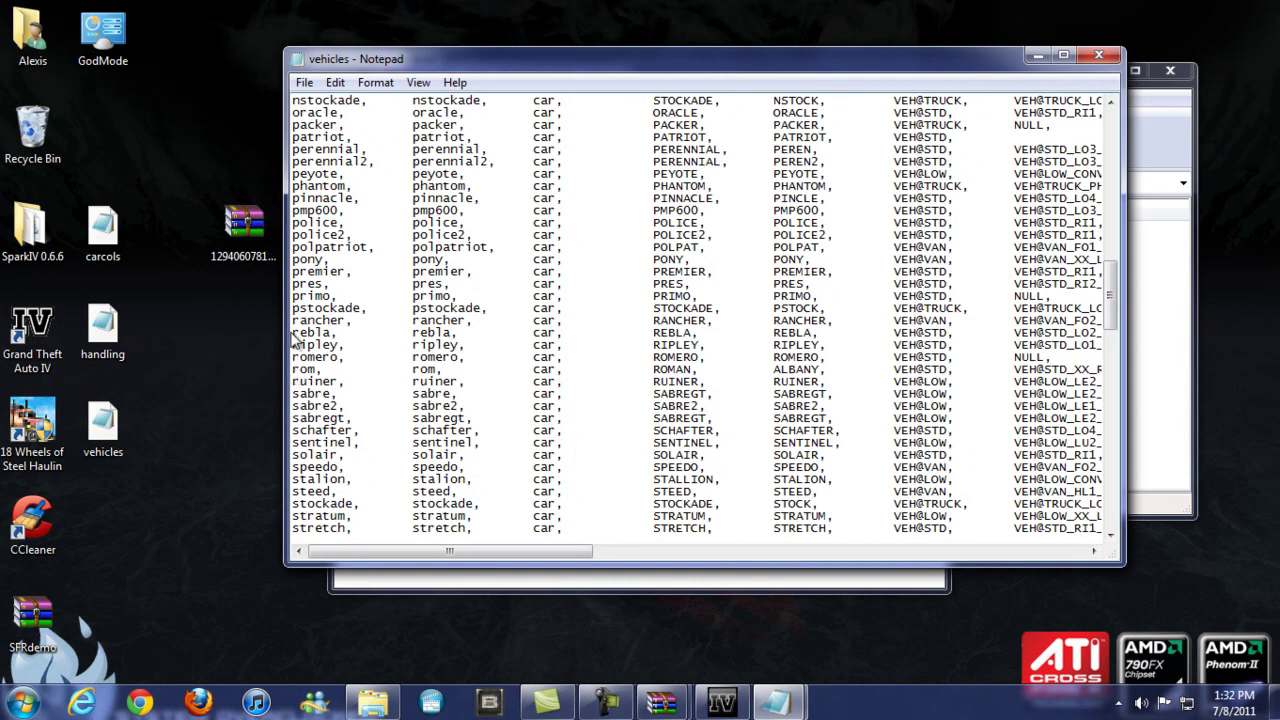
left_click_drag(292, 333, 1223, 331)
right_click(894, 330)
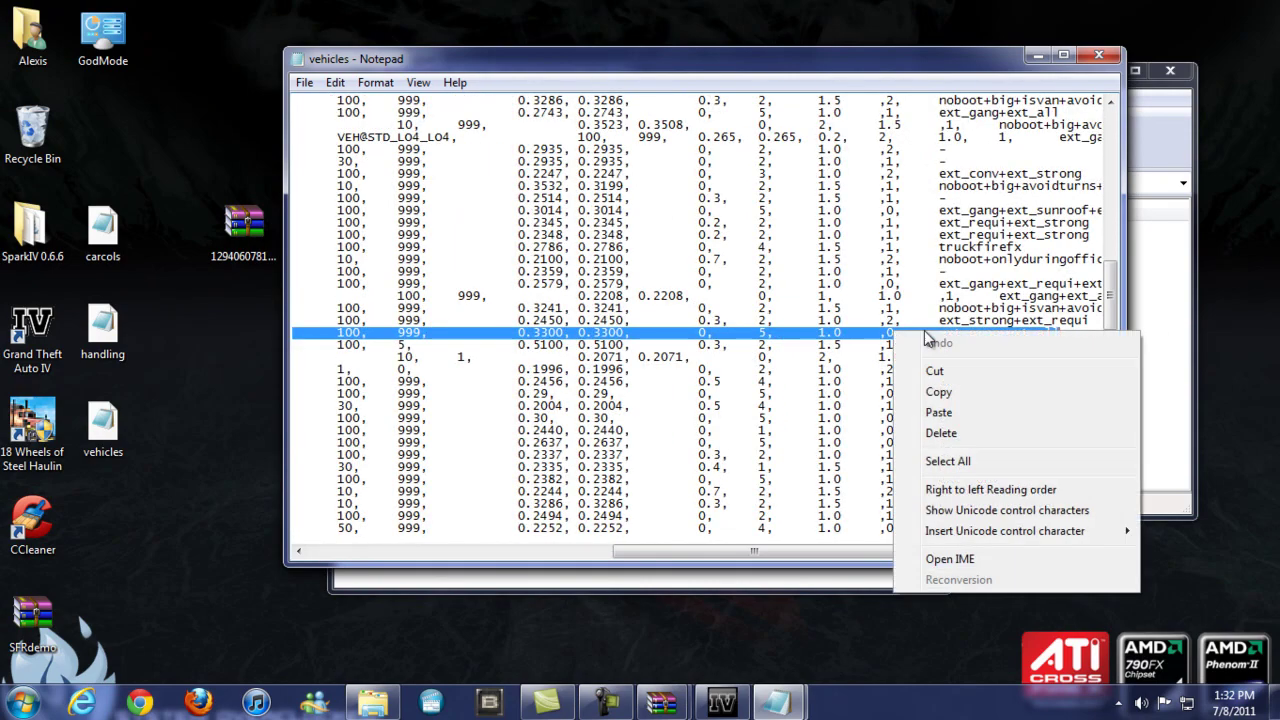
left_click(938, 412)
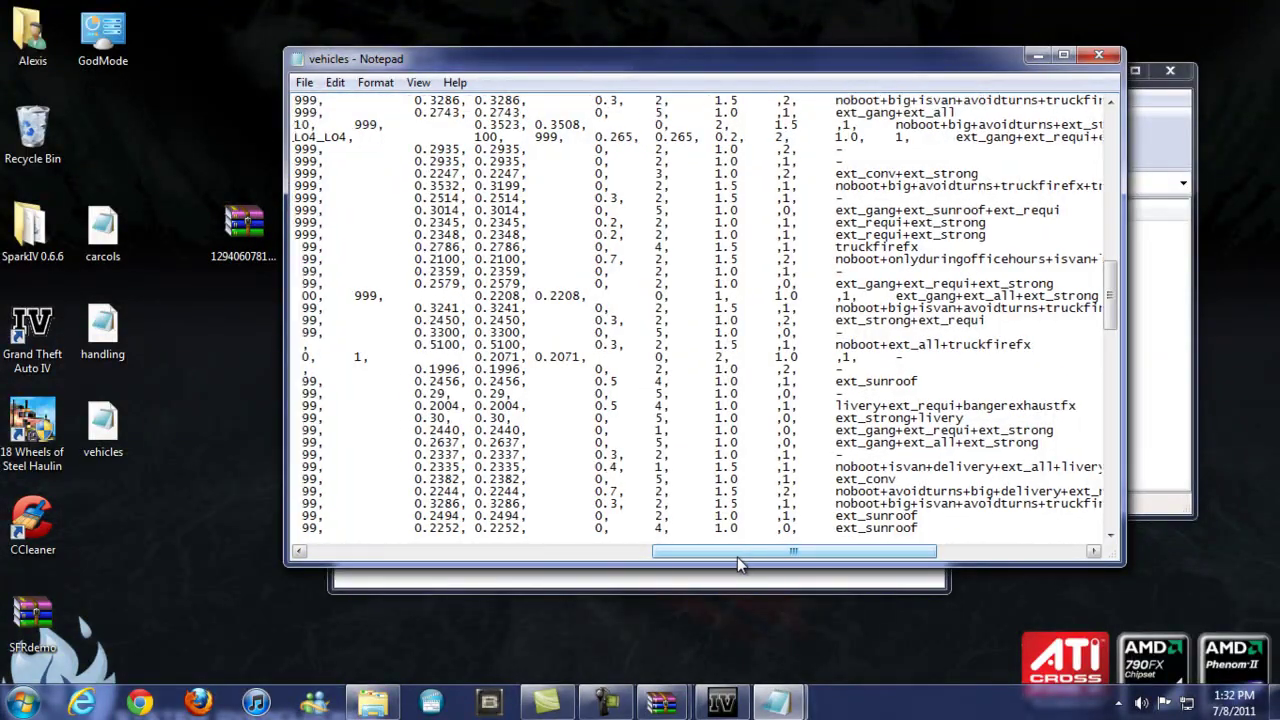
left_click_drag(738, 563, 288, 557)
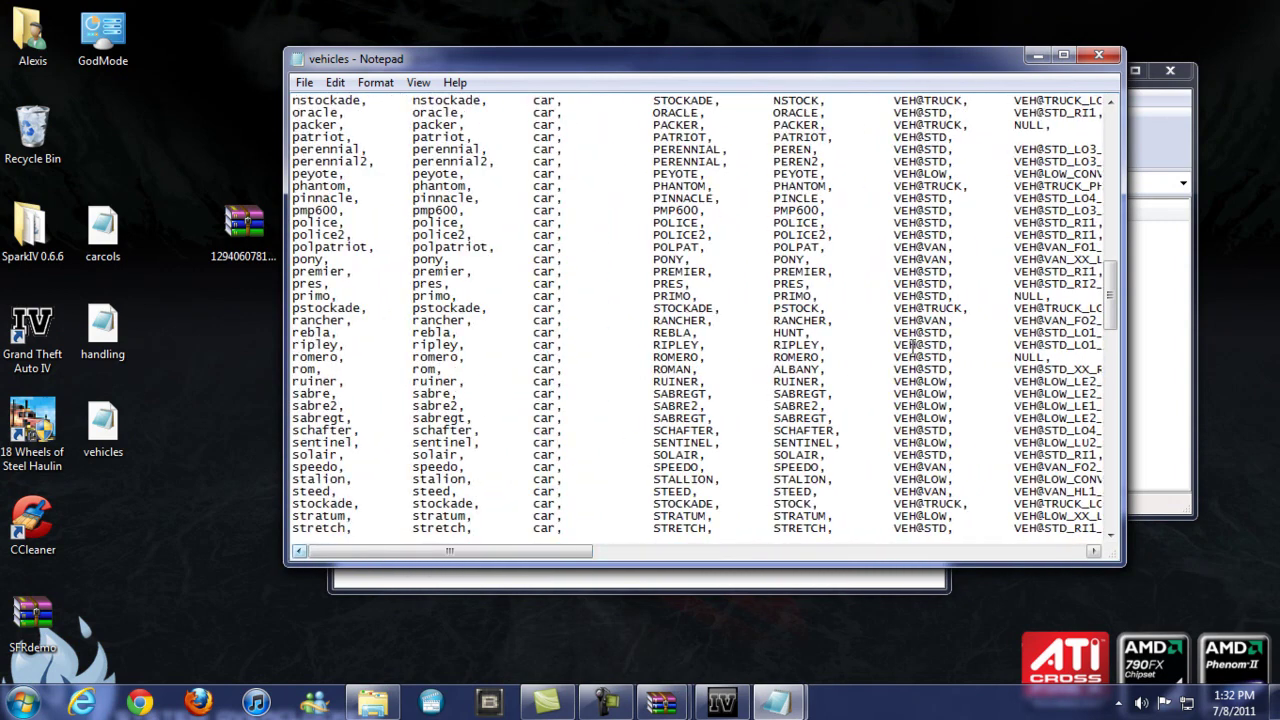
left_click(1170, 340)
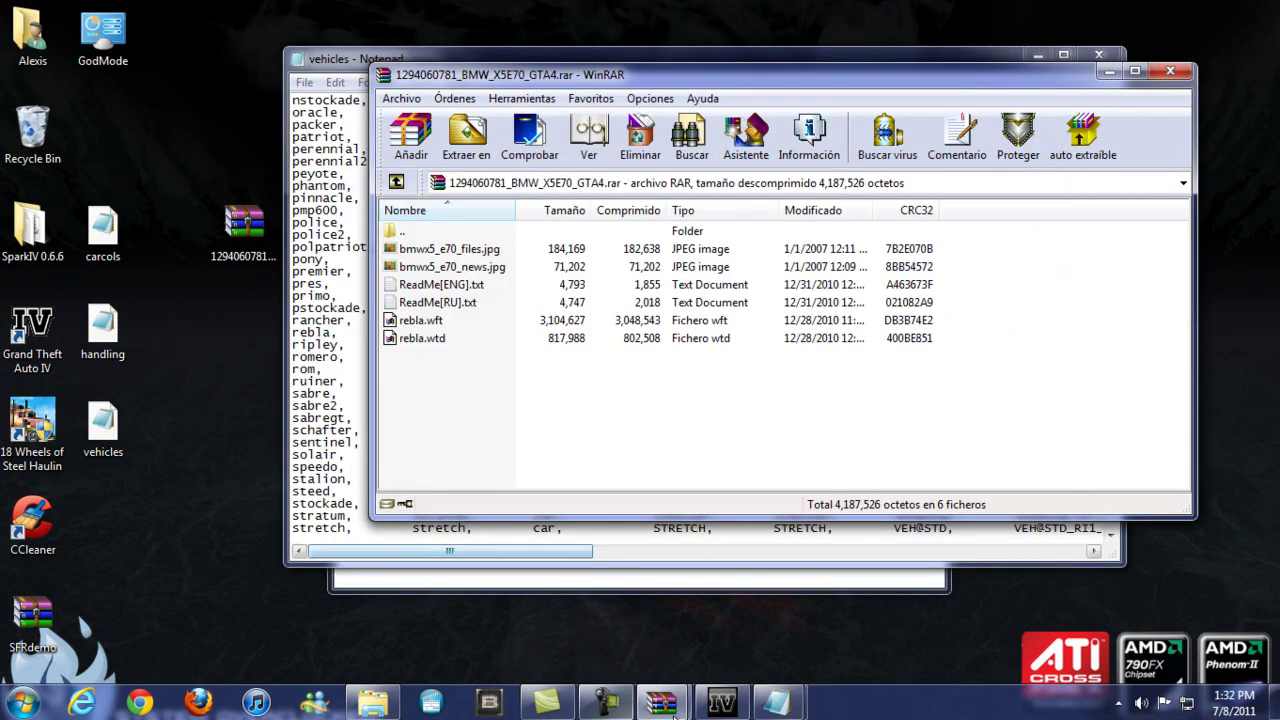
mouse_move(776, 703)
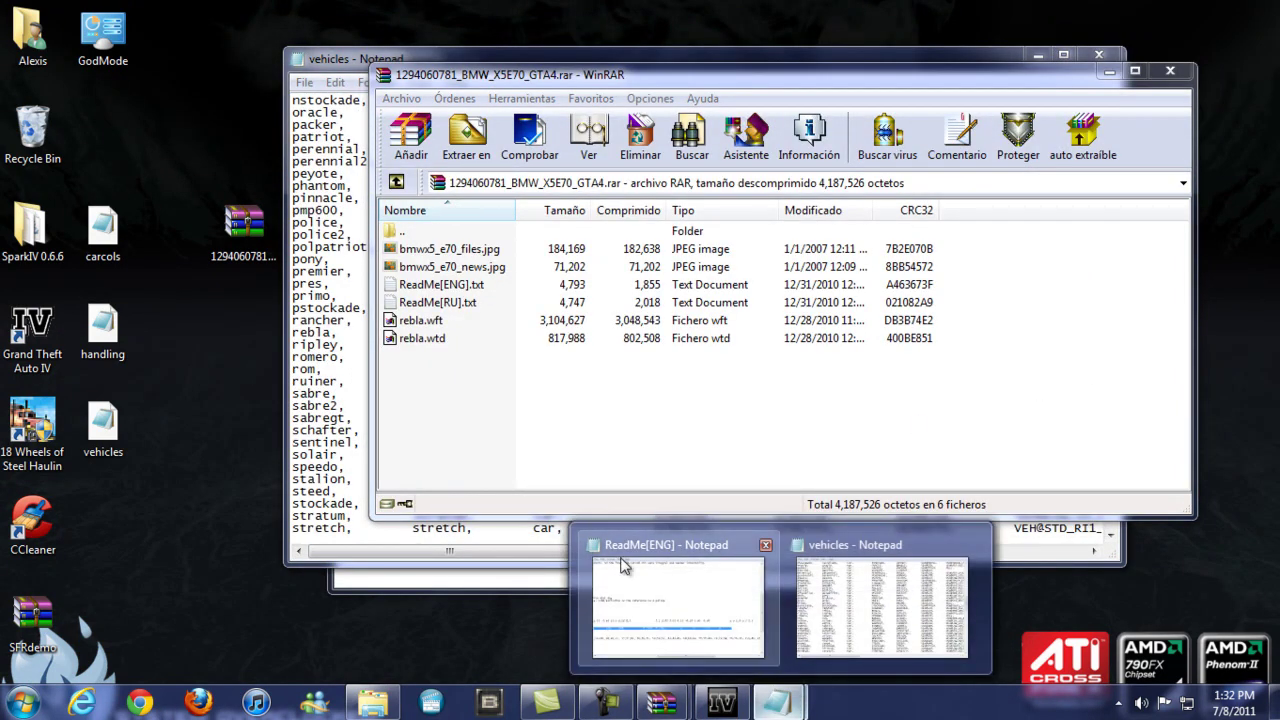
left_click(622, 565)
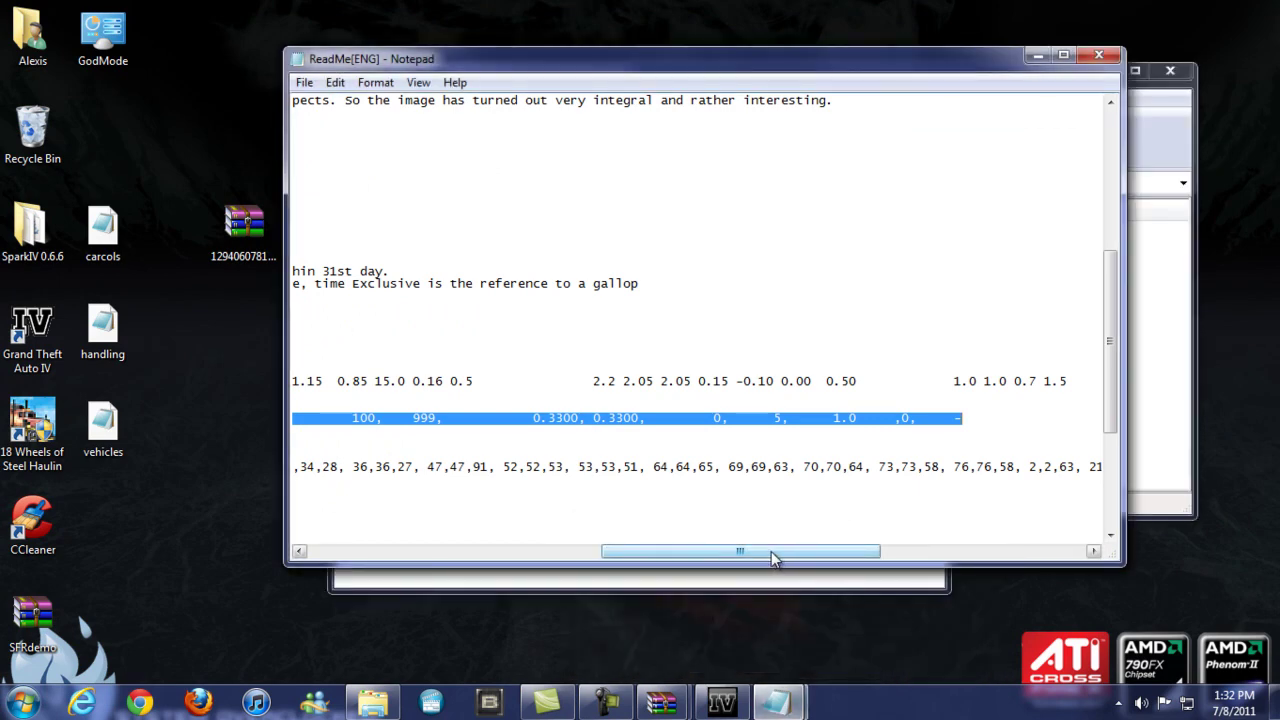
left_click_drag(771, 551, 478, 551)
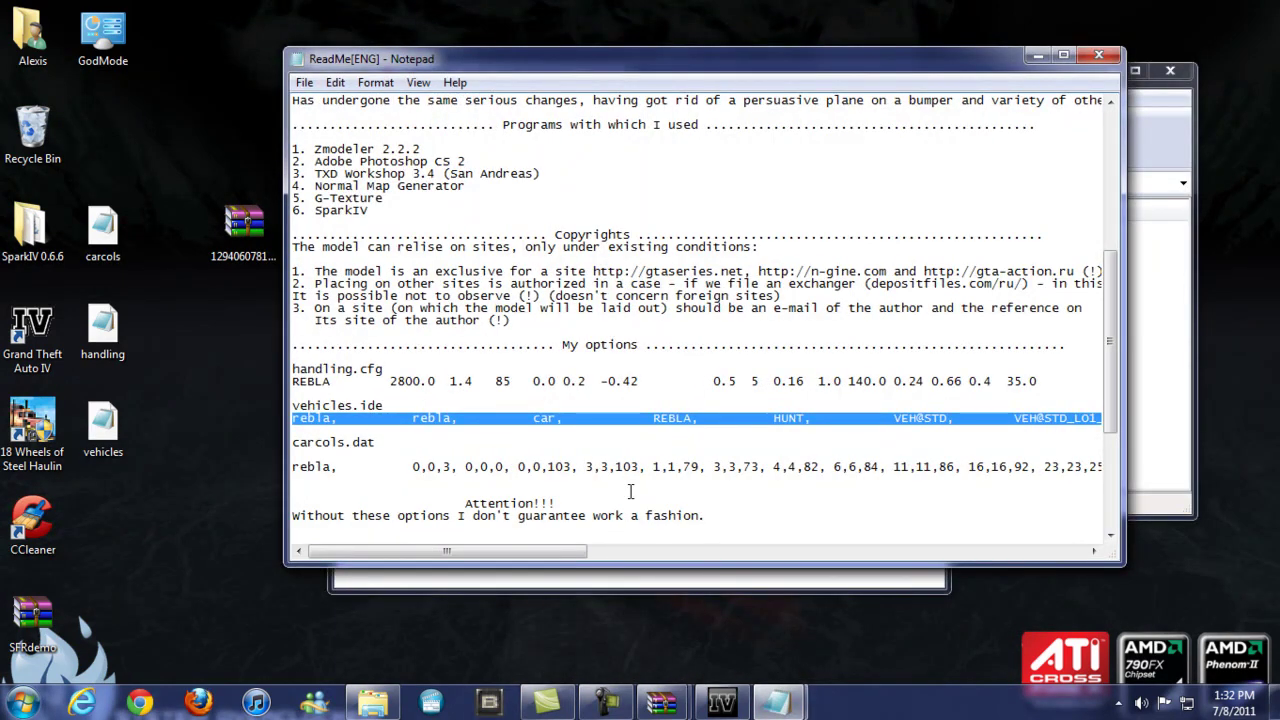
left_click(660, 588)
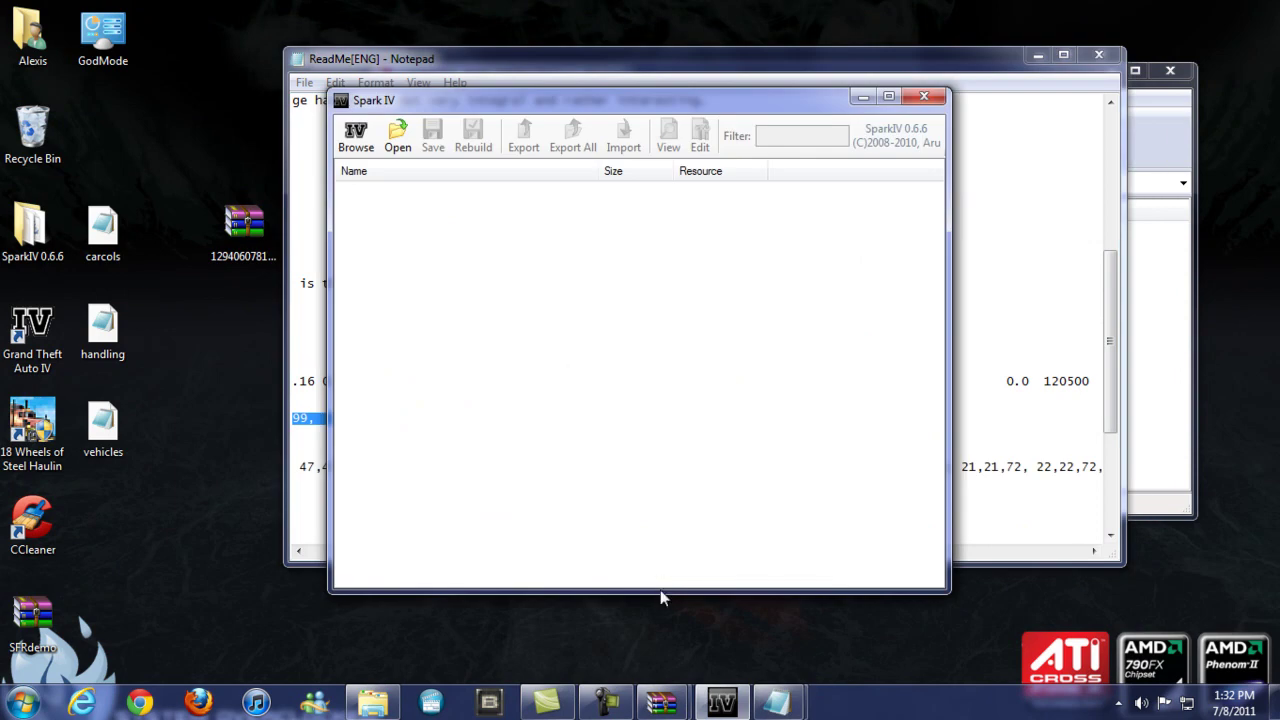
- Return to the vehicles file and close it, saving the changes to vehicles.ide
mouse_move(775, 700)
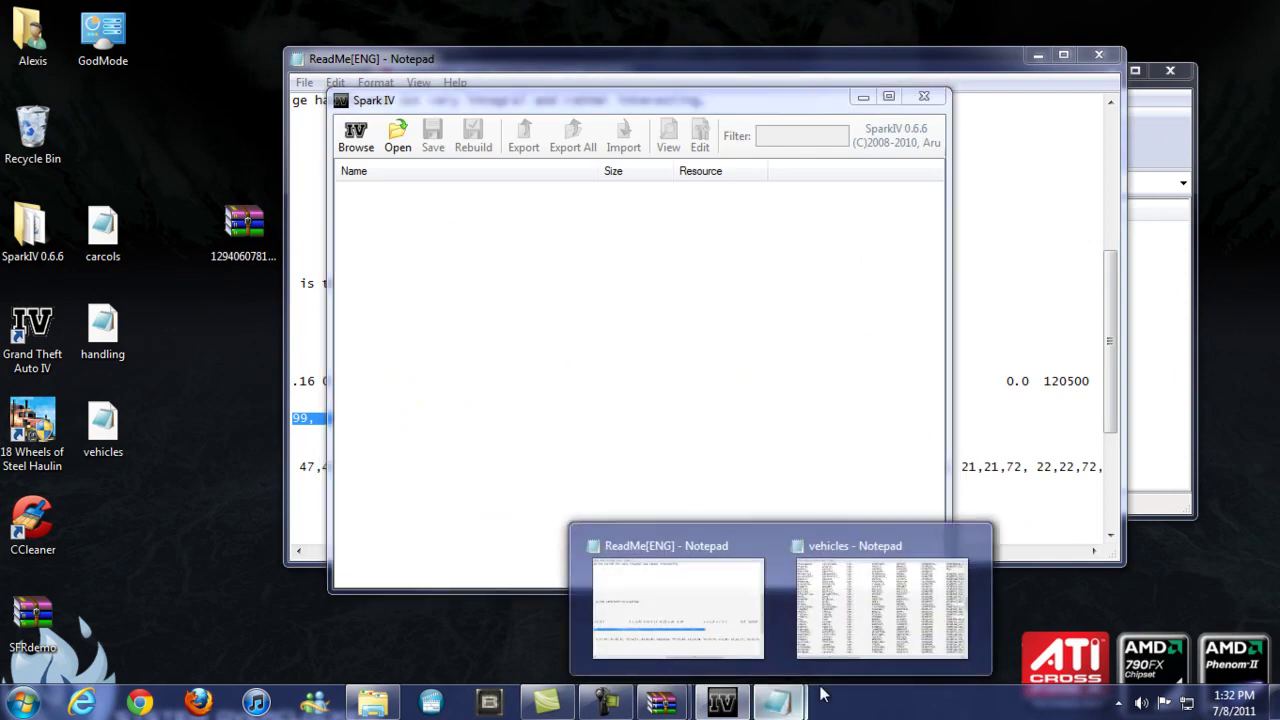
left_click(810, 582)
left_click(1099, 55)
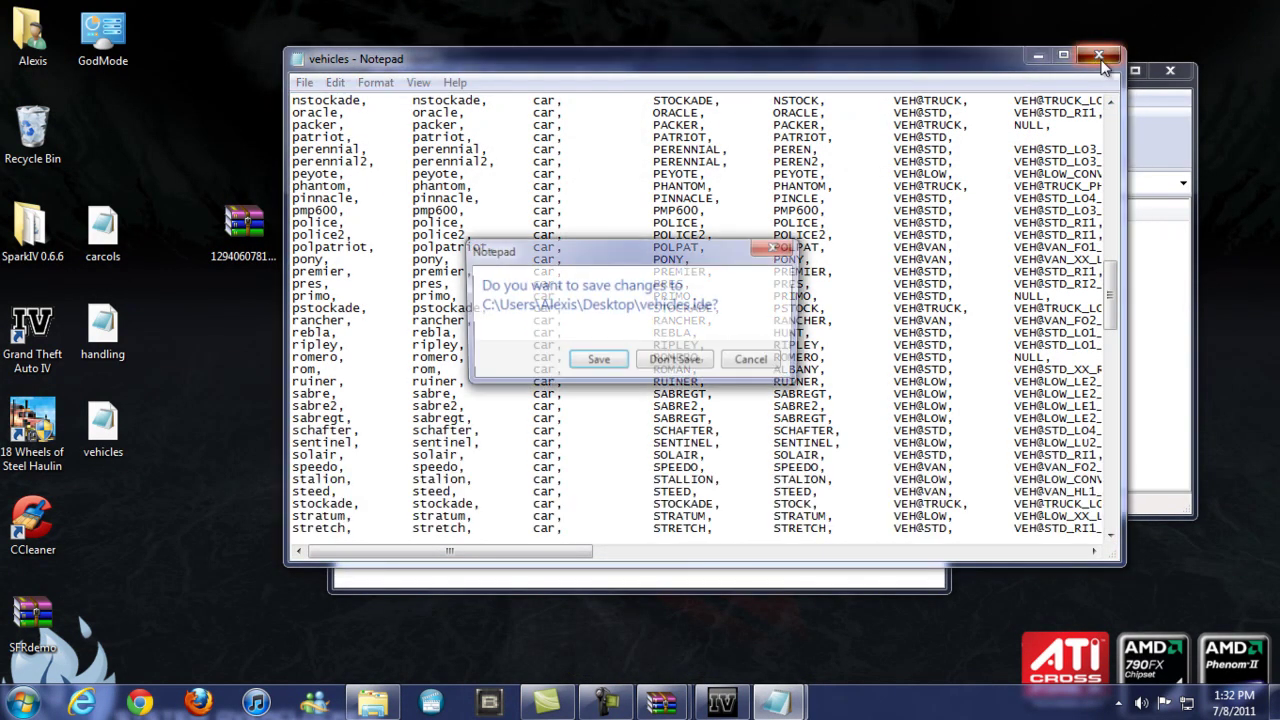
left_click(614, 362)
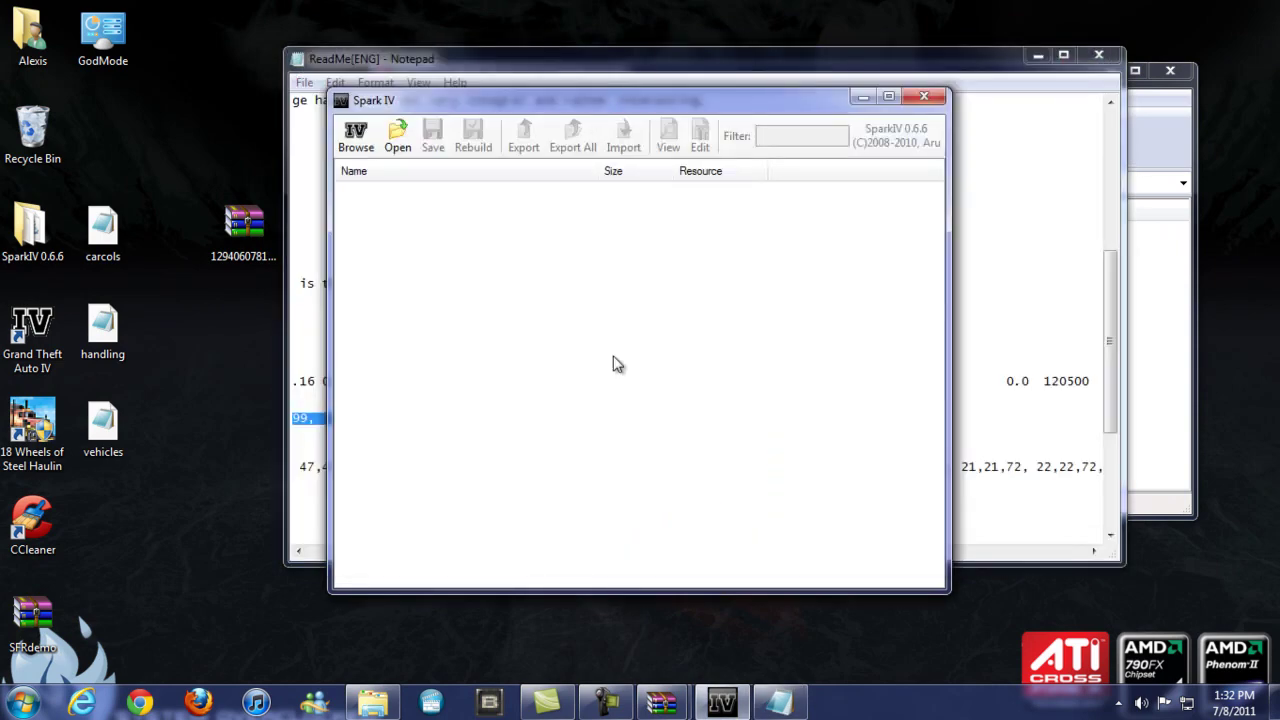
- Return to the readme and copy the entire rebla colour line listed under carcols.dat, up to 19,19,93
left_click(984, 64)
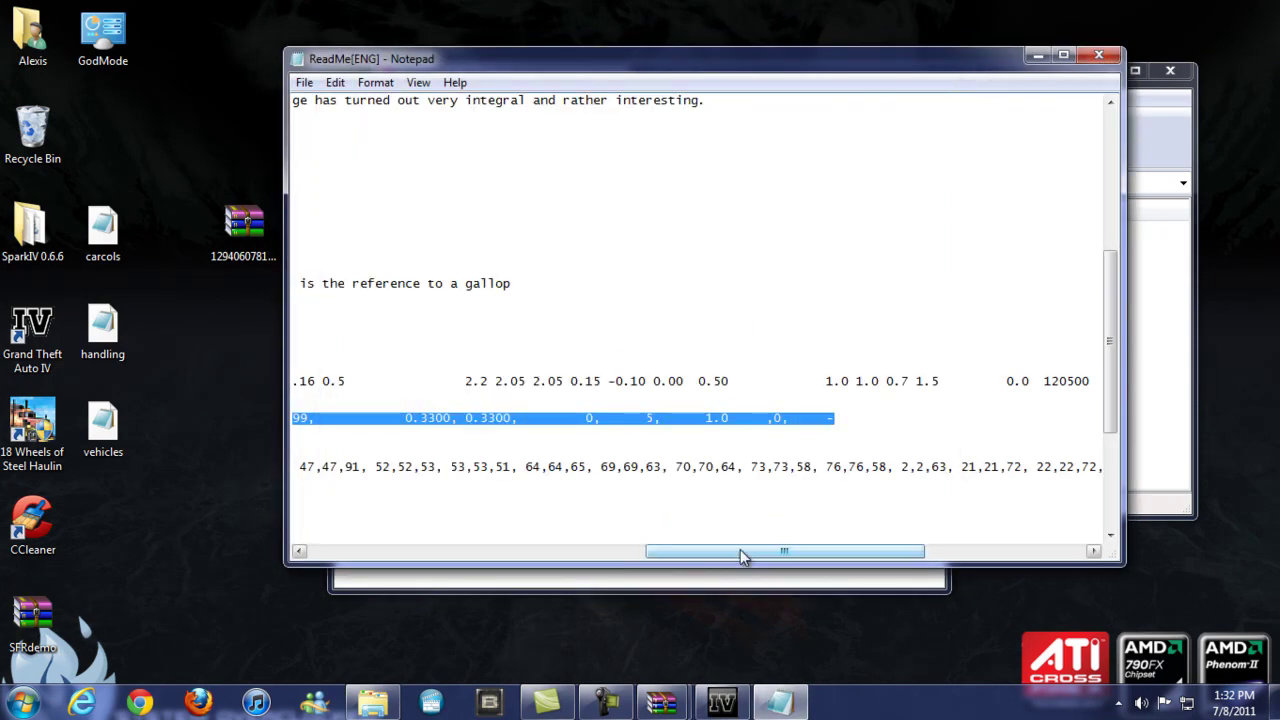
left_click_drag(742, 557, 395, 561)
left_click_drag(317, 561, 317, 561)
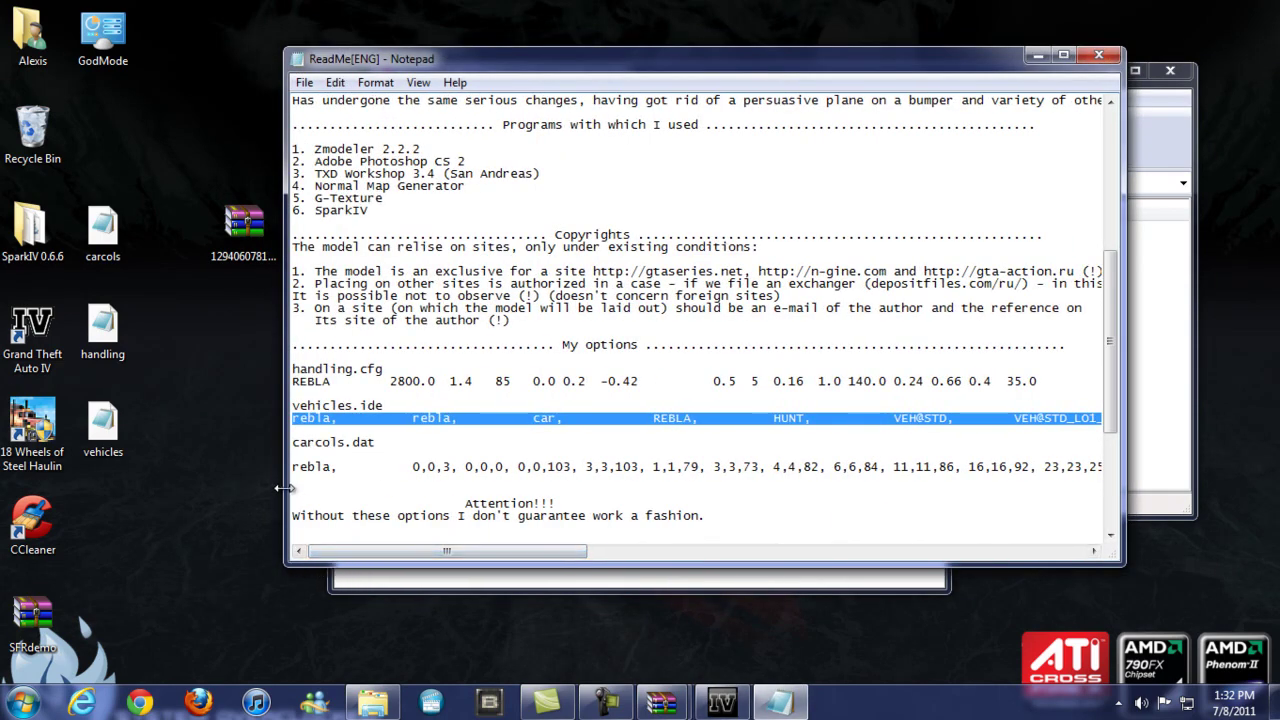
left_click_drag(294, 470, 1191, 468)
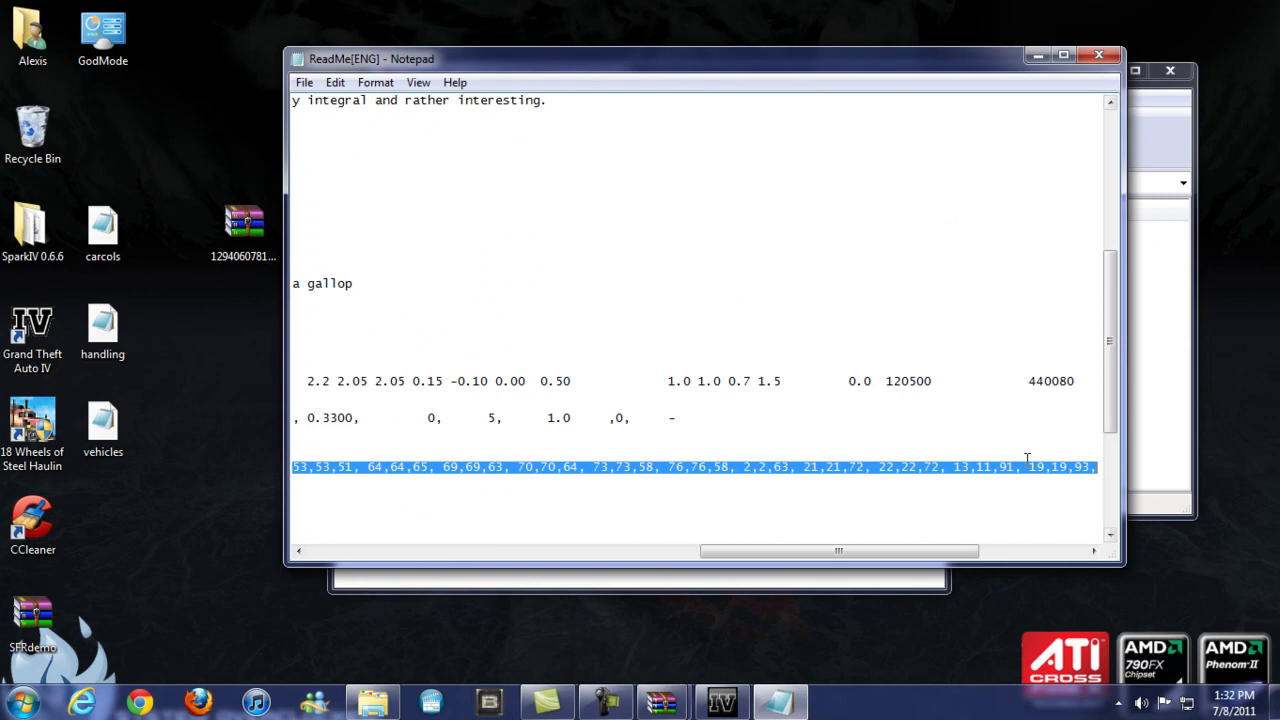
right_click(1016, 467)
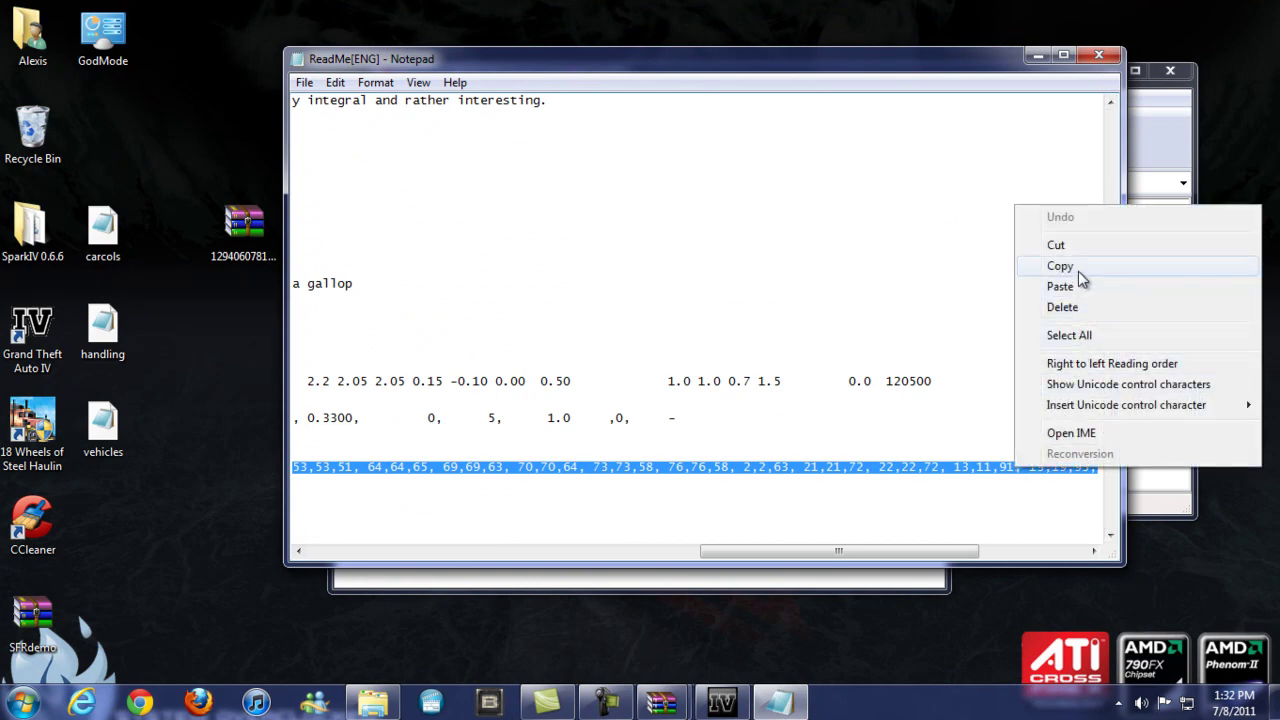
left_click(1060, 266)
- Open the carcols file from the desktop and replace its entire rebla line with the copied readme line
double_click(95, 239)
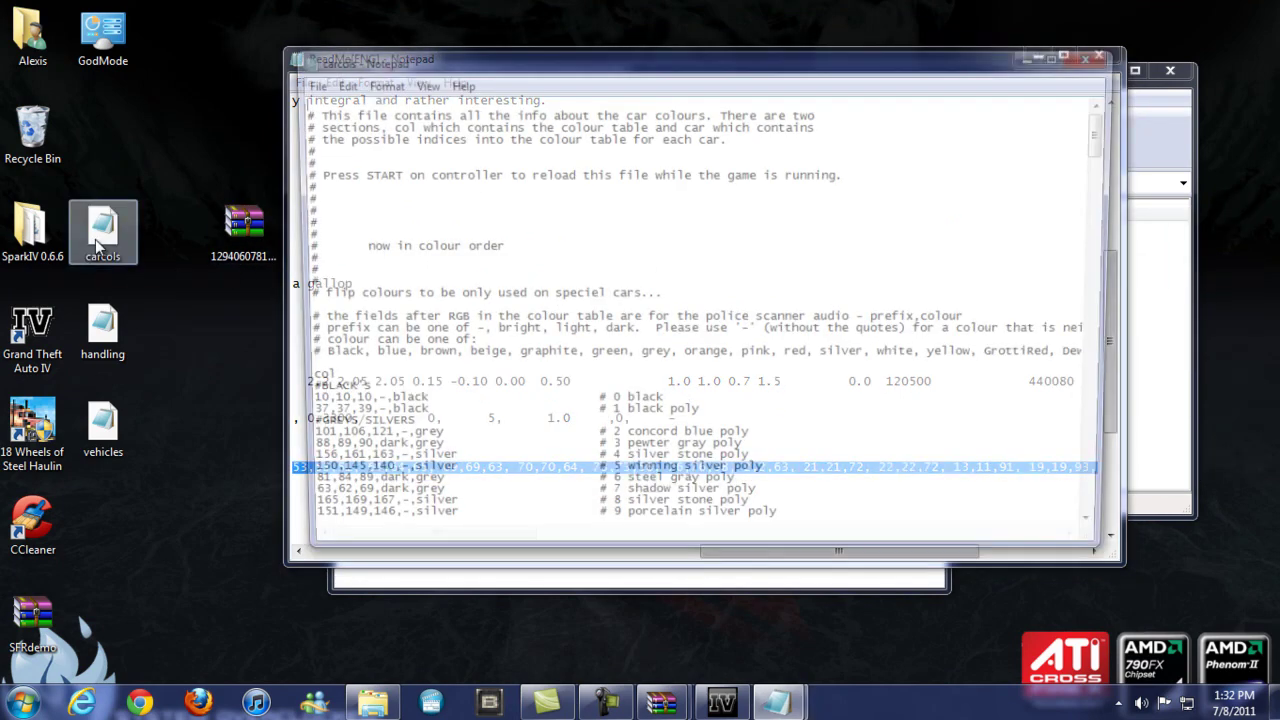
scroll(475, 400, "down", 20)
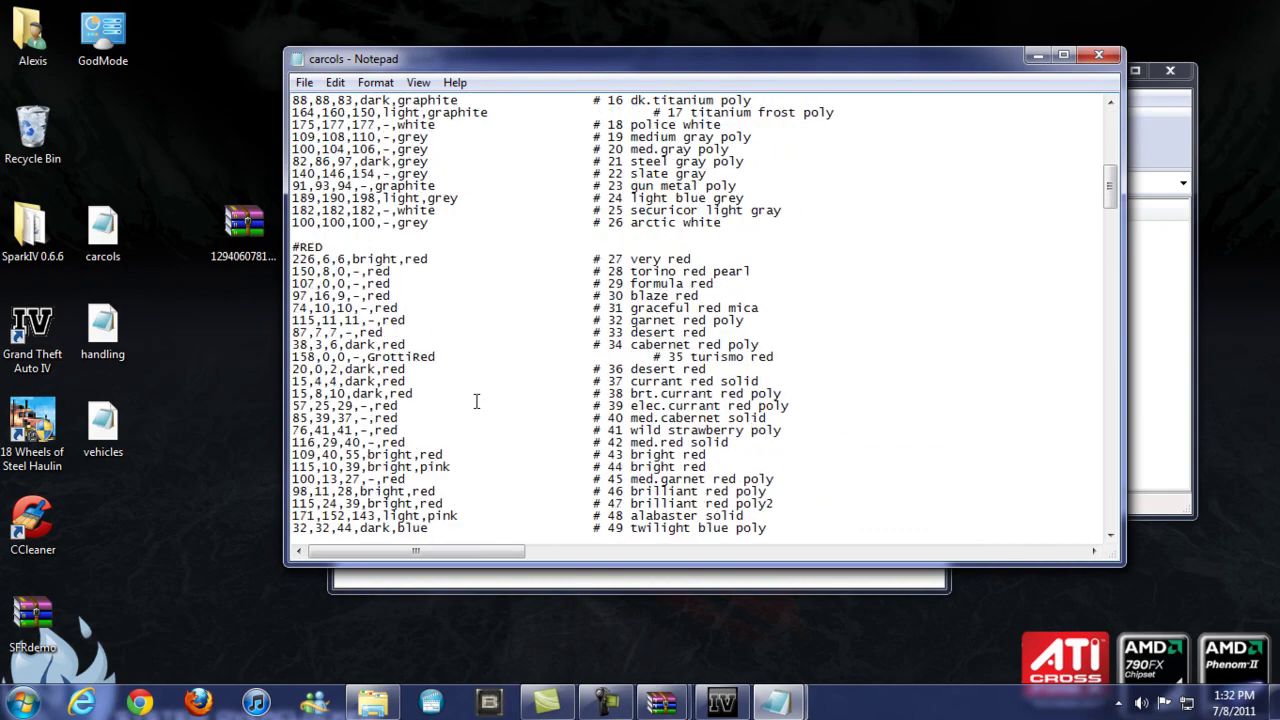
scroll(476, 401, "down", 19)
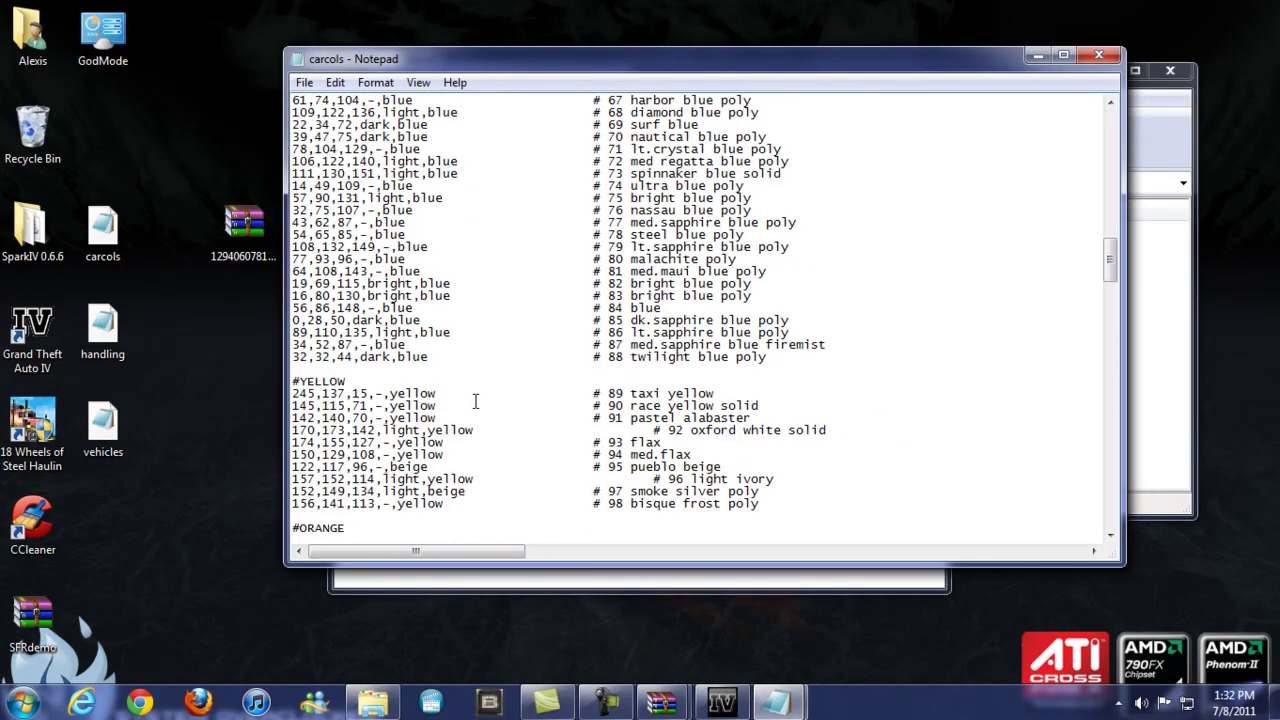
scroll(476, 401, "down", 15)
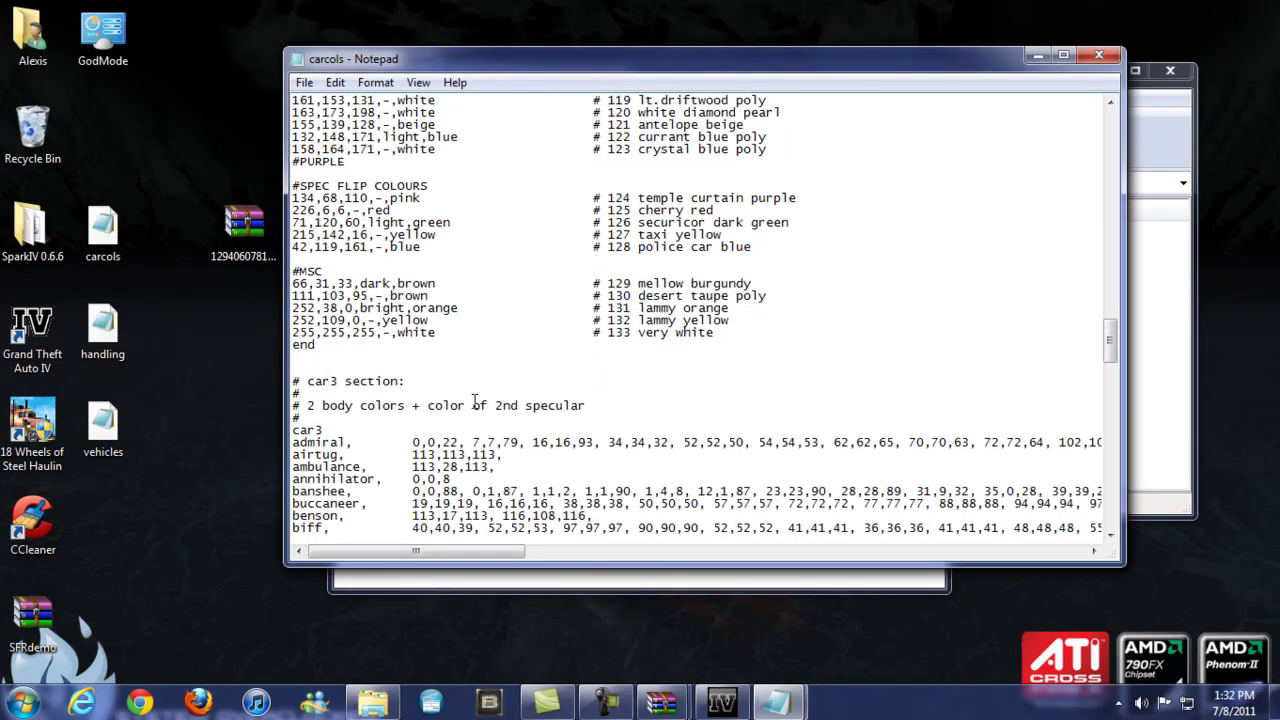
scroll(437, 400, "down", 12)
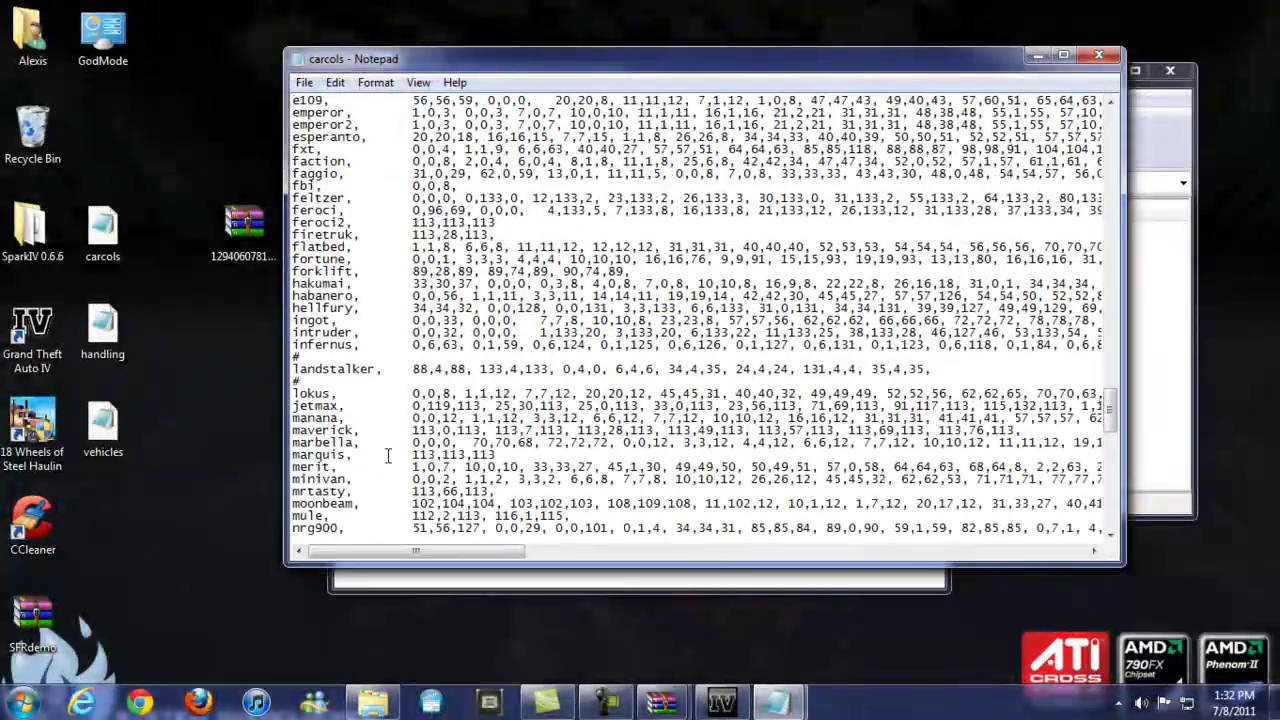
scroll(388, 456, "down", 8)
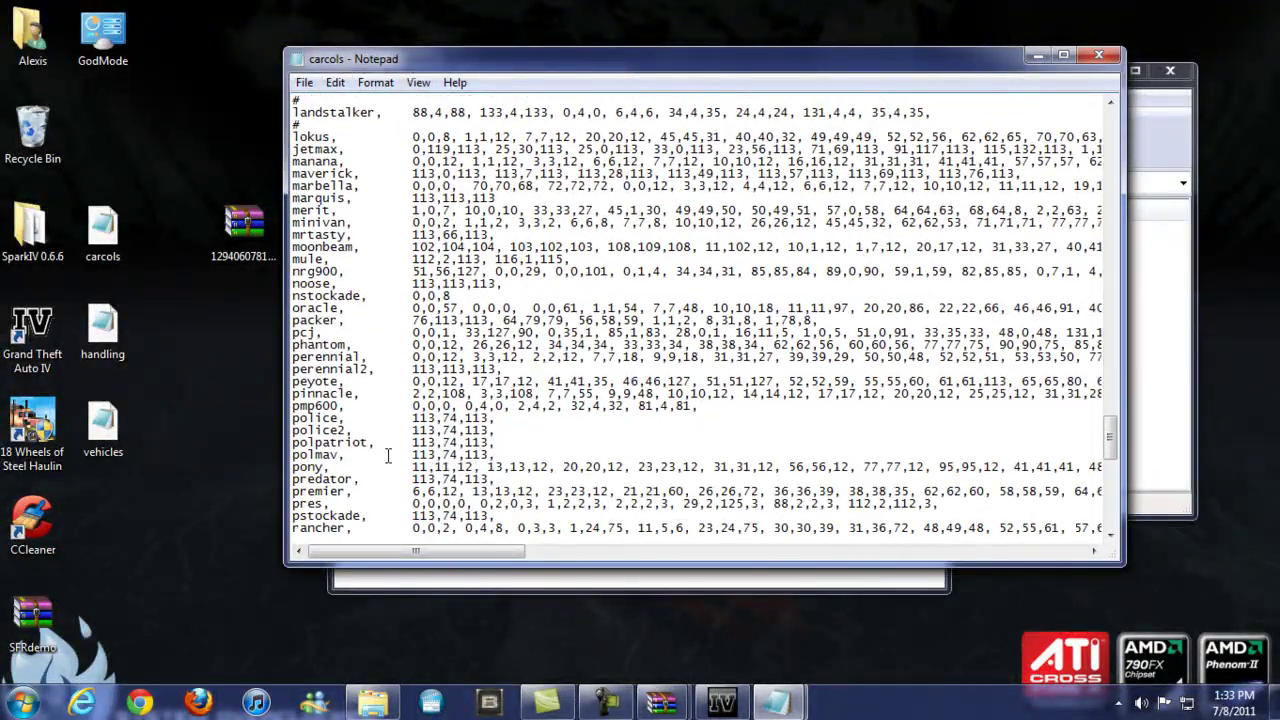
scroll(388, 456, "down", 7)
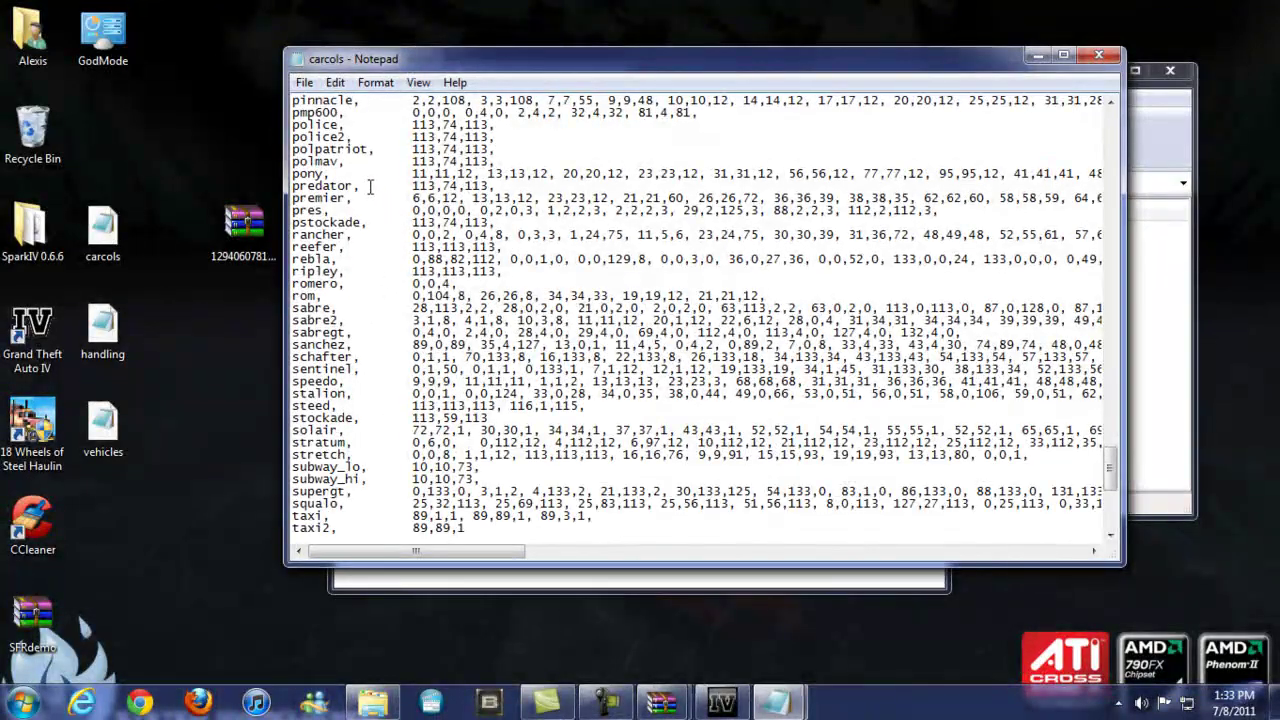
scroll(368, 244, "down", 1)
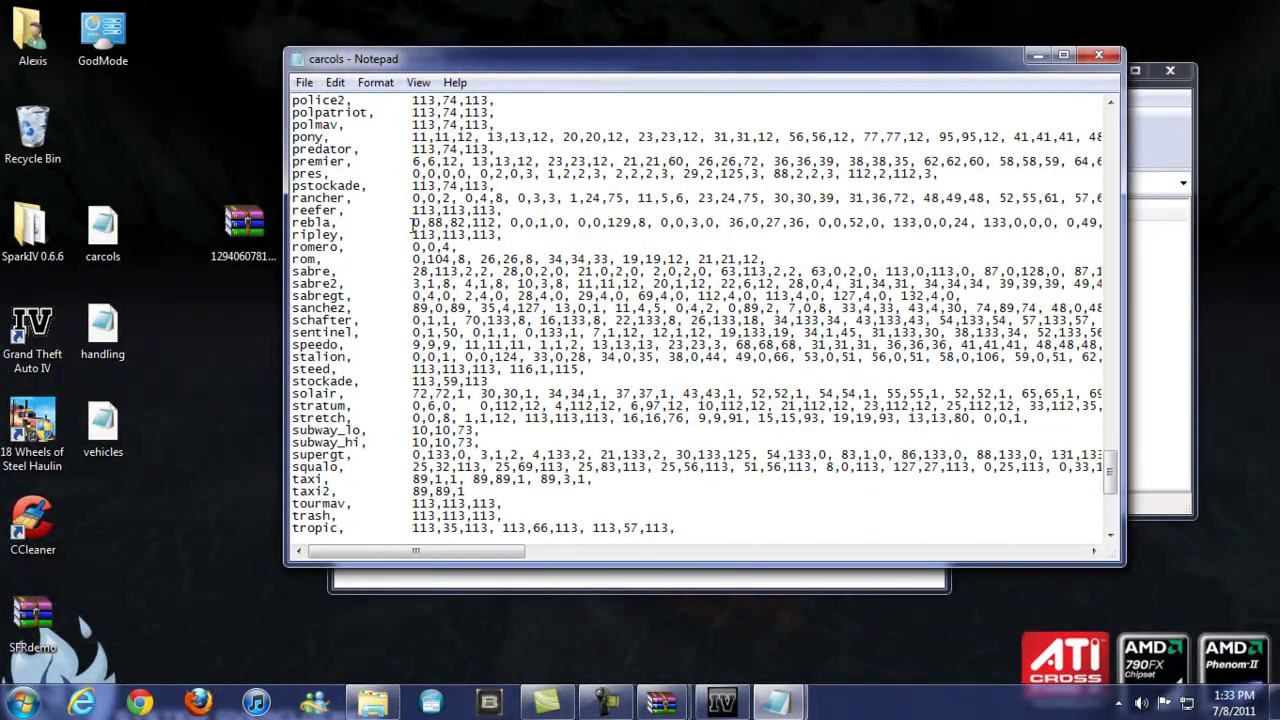
left_click_drag(295, 222, 1229, 222)
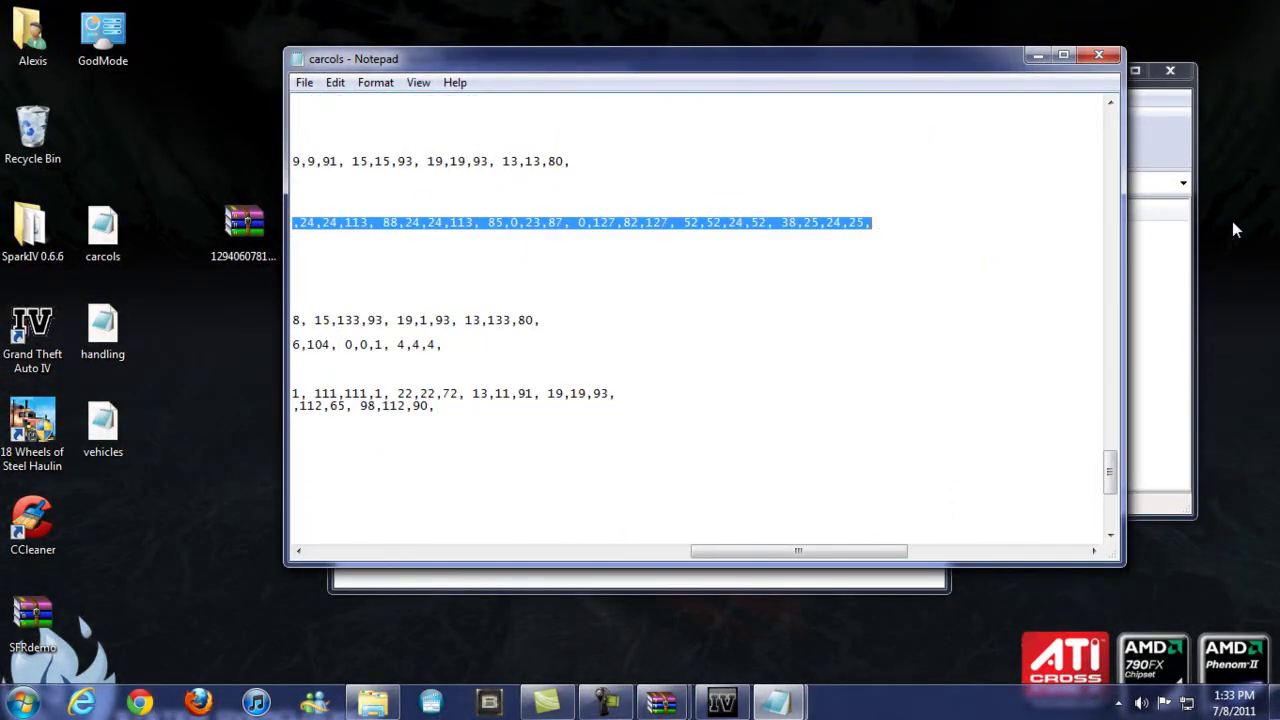
right_click(754, 227)
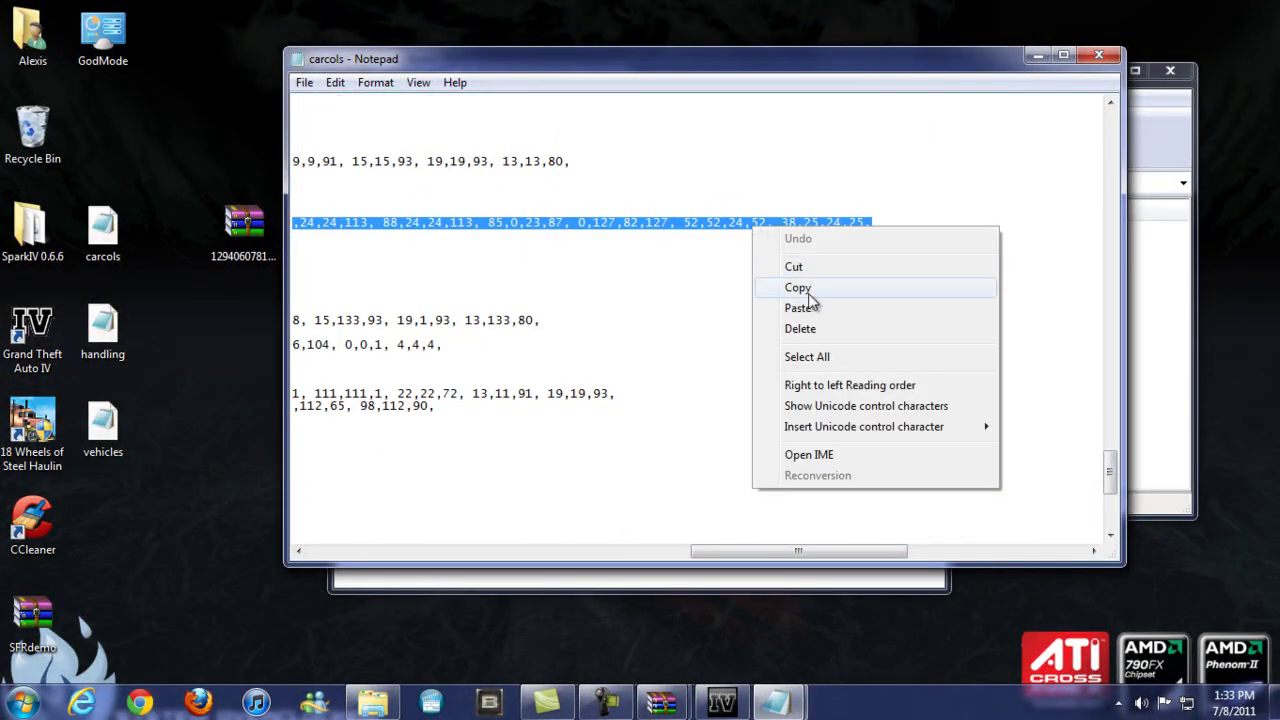
left_click(808, 306)
left_click_drag(741, 562, 293, 562)
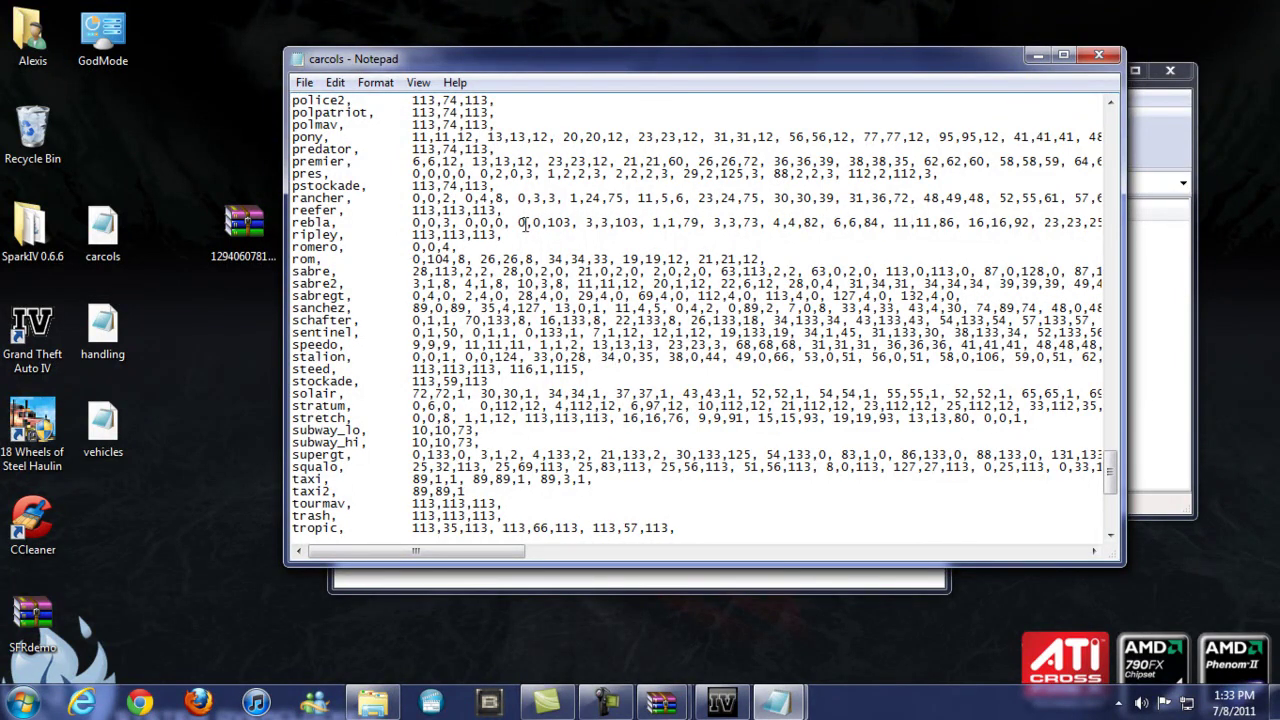
- Close the carcols file, saving its changes, and close the English readme
left_click(1096, 57)
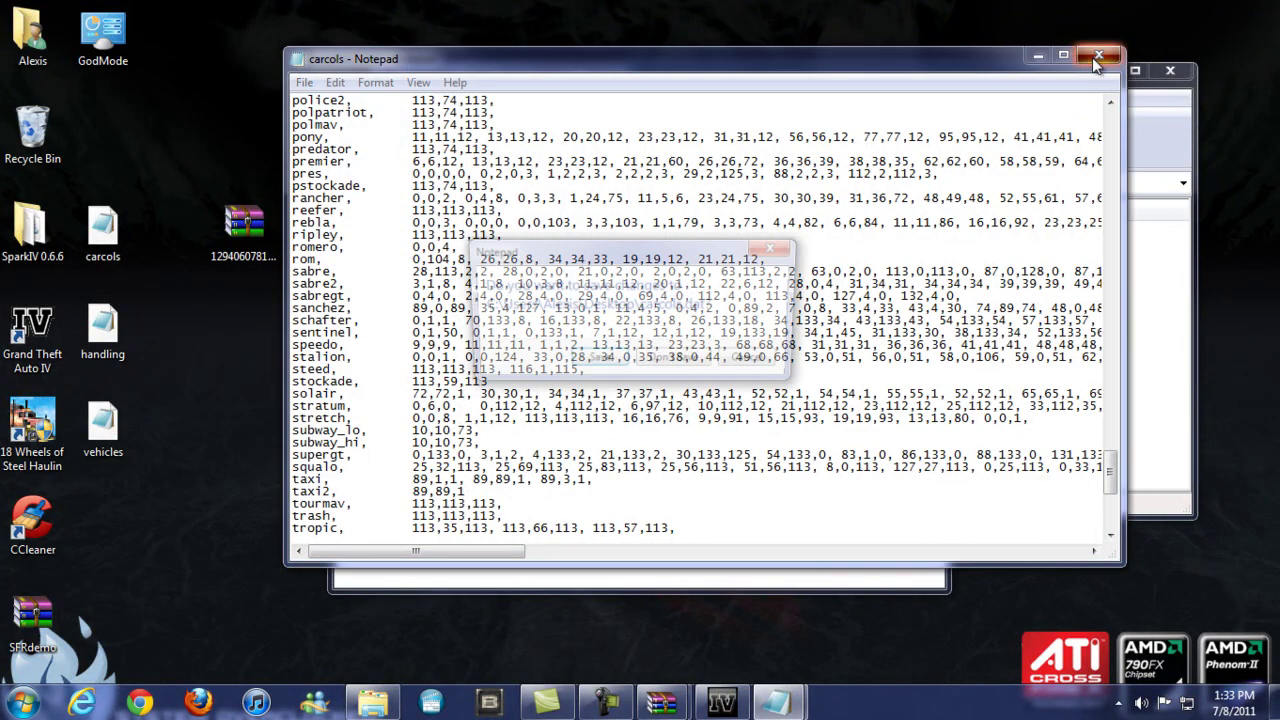
left_click(596, 362)
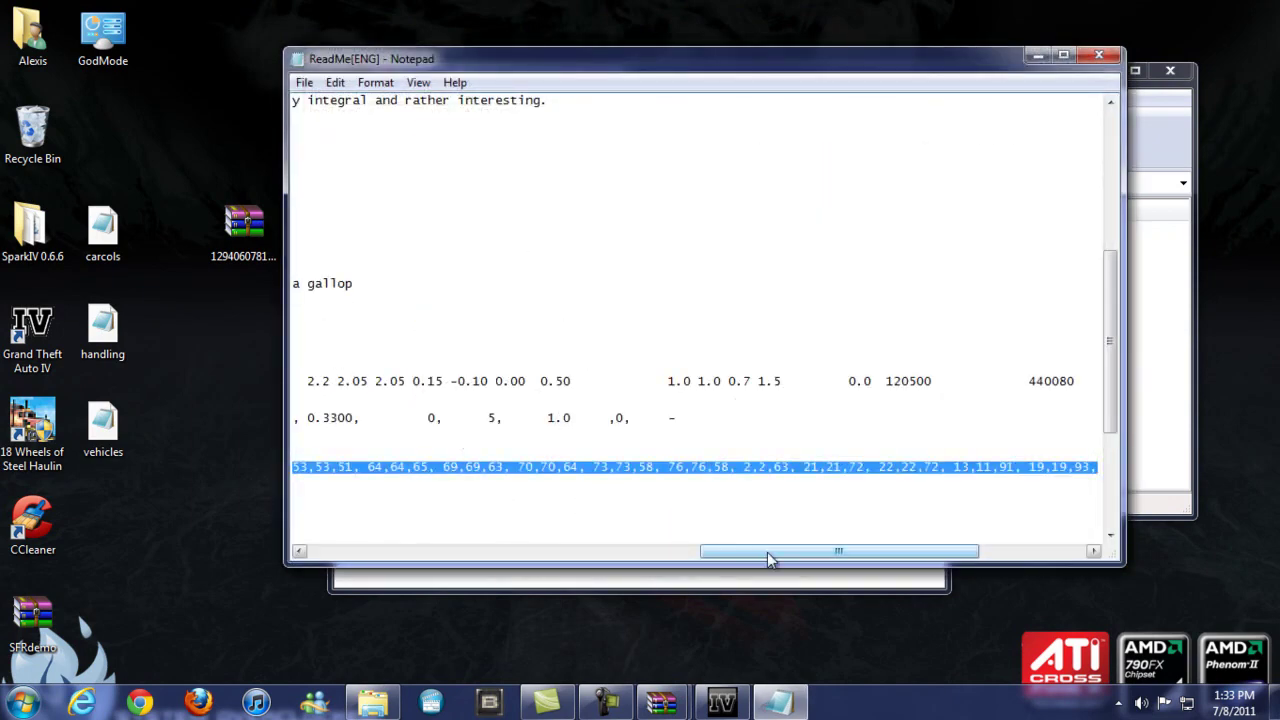
left_click_drag(771, 554, 376, 562)
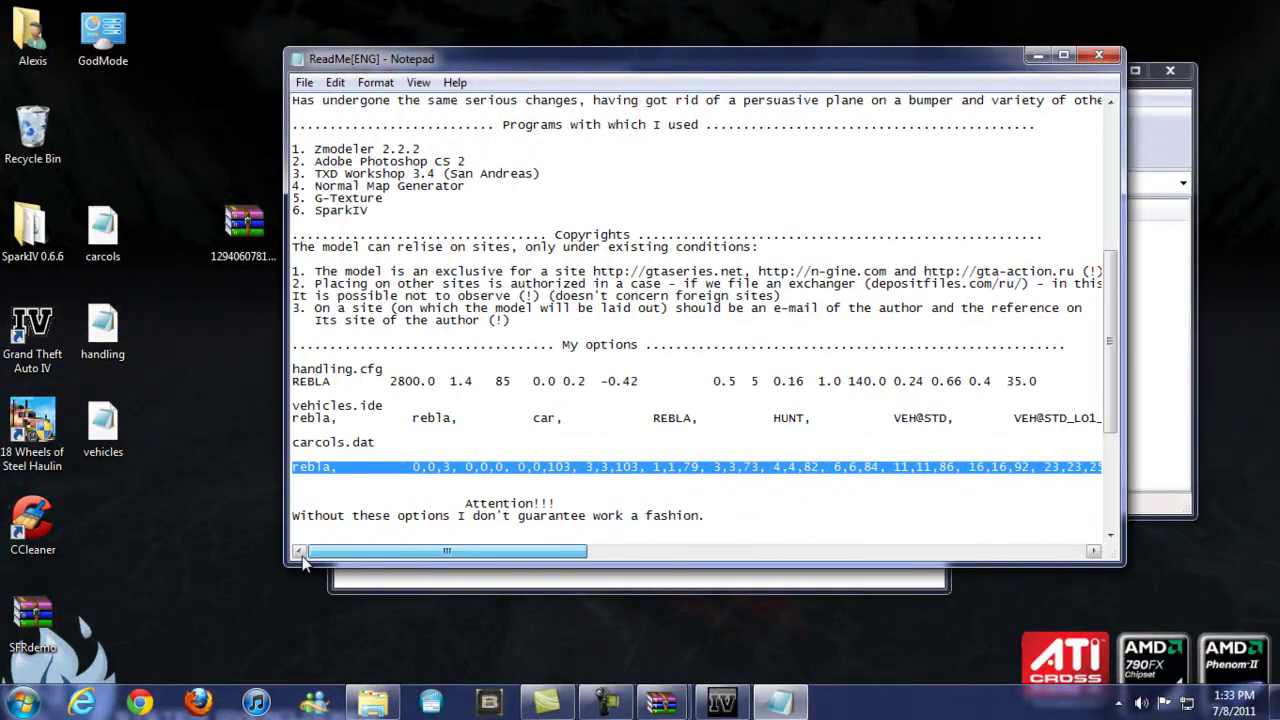
left_click(1100, 56)
- Extract rebla.wft and rebla.wtd from the BMW X5 archive to the desktop and close the archive
left_click(1010, 82)
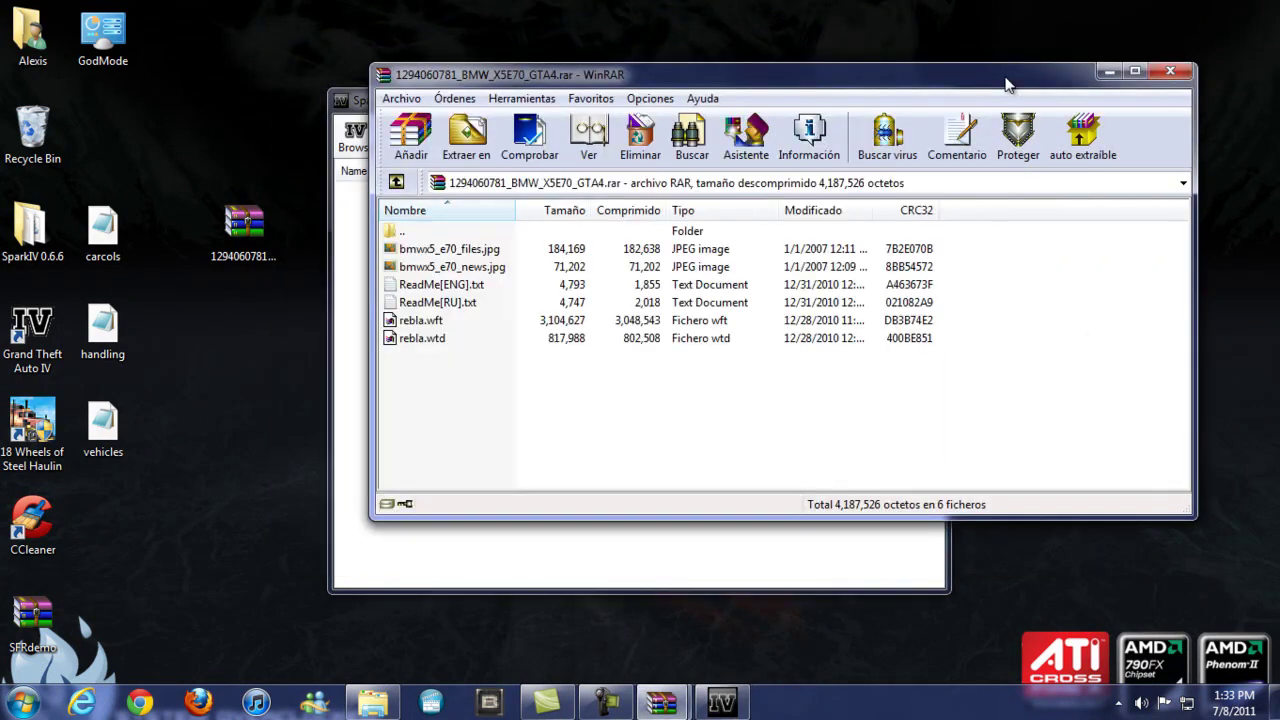
left_click_drag(445, 339, 215, 476)
left_click(414, 322, "shift")
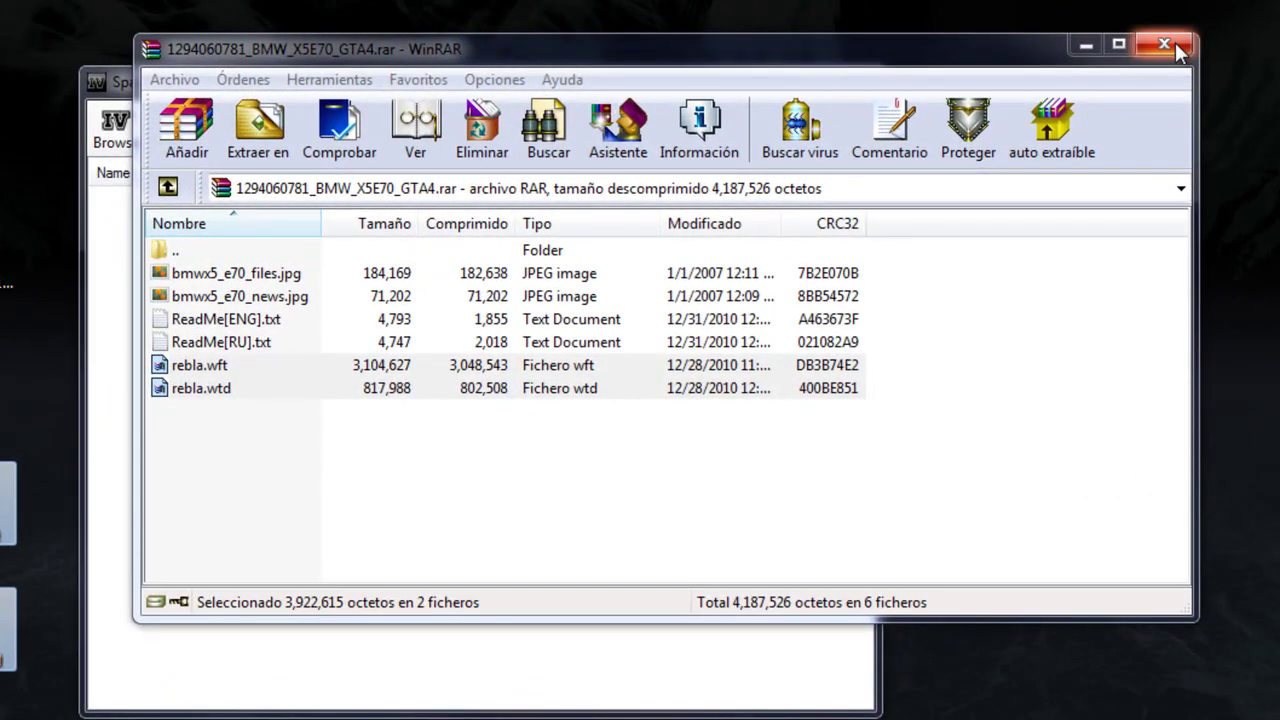
left_click(1170, 45)
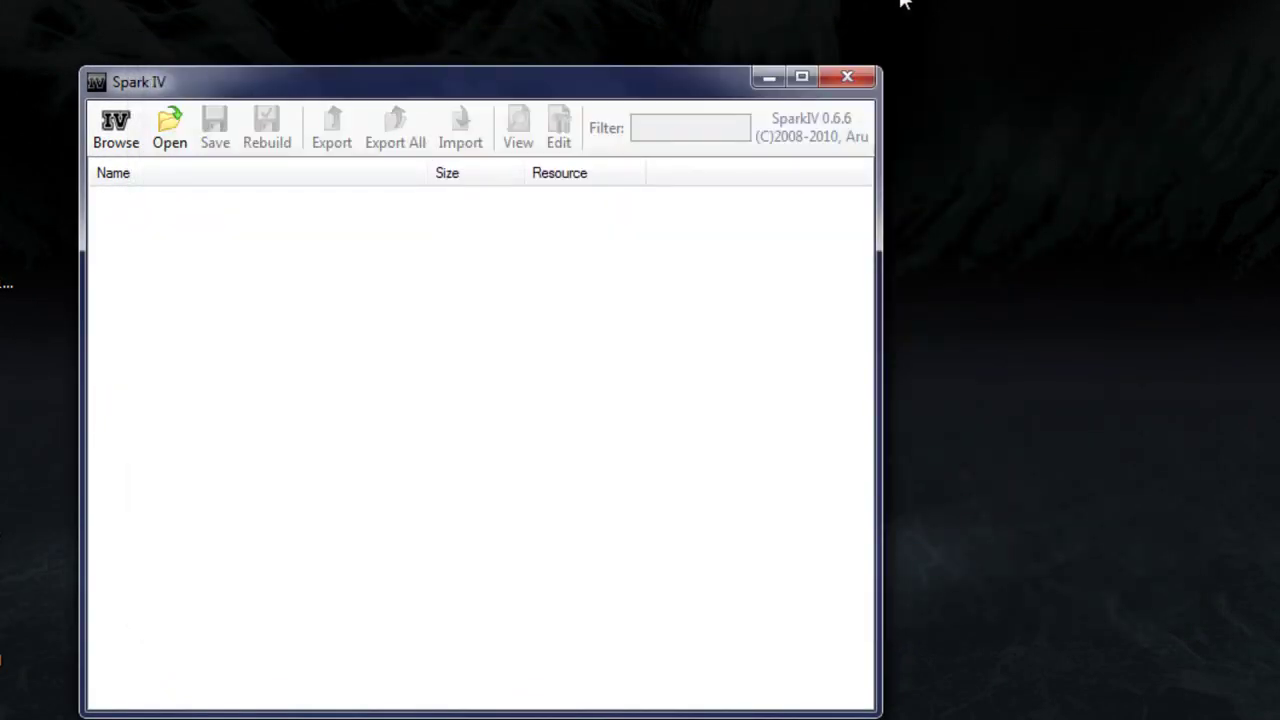
- Browse the Grand Theft Auto IV directory in SparkIV and show the cdimages folder under pc > models
left_click_drag(206, 91, 435, 76)
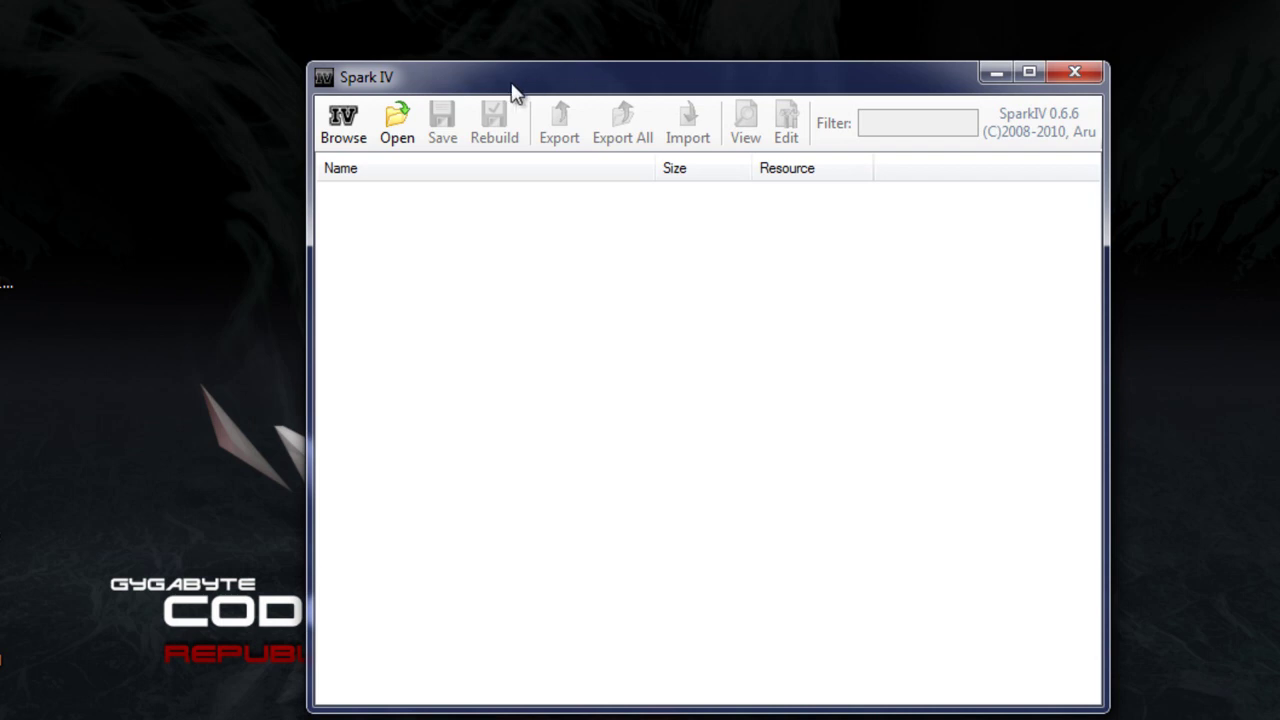
left_click(352, 138)
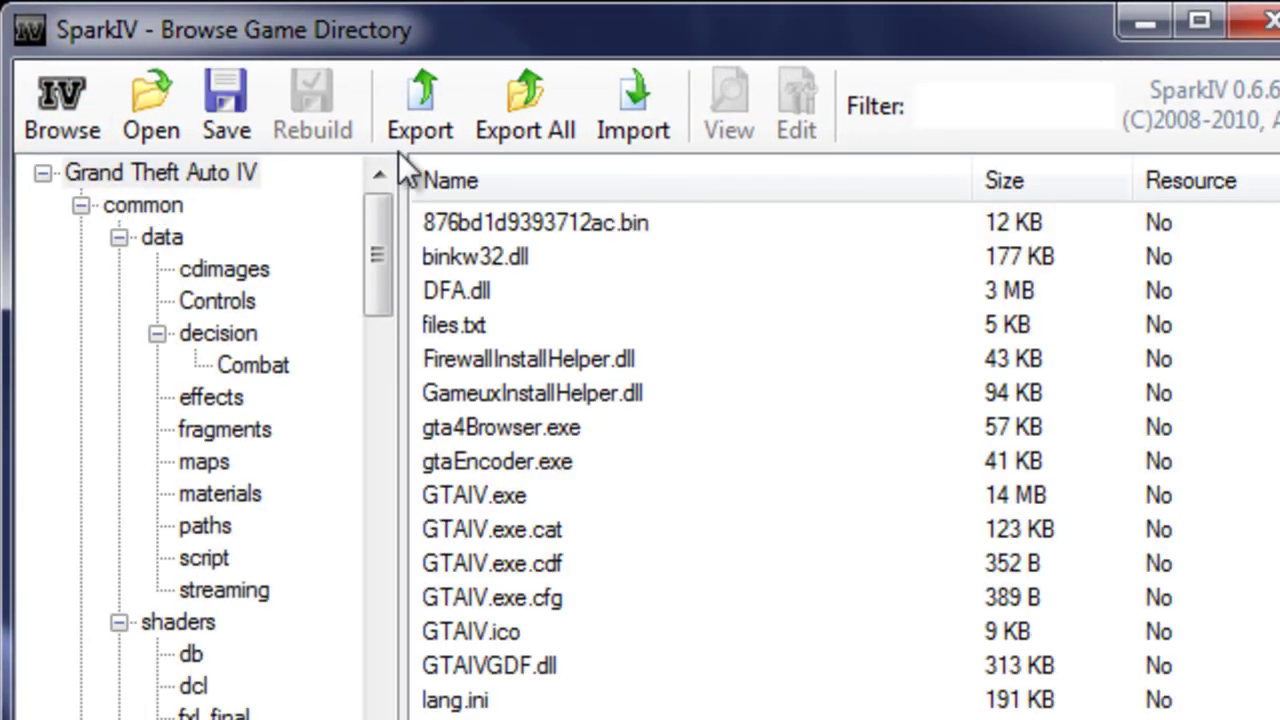
left_click(120, 237)
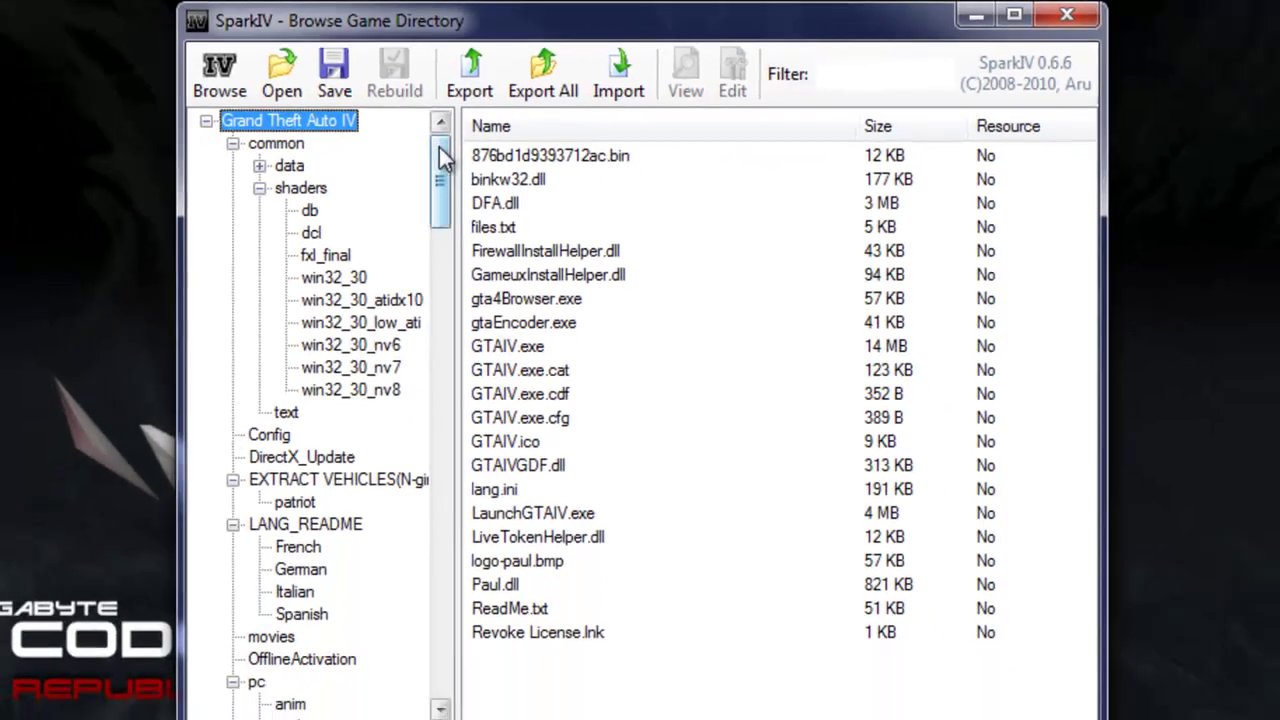
left_click_drag(375, 241, 381, 388)
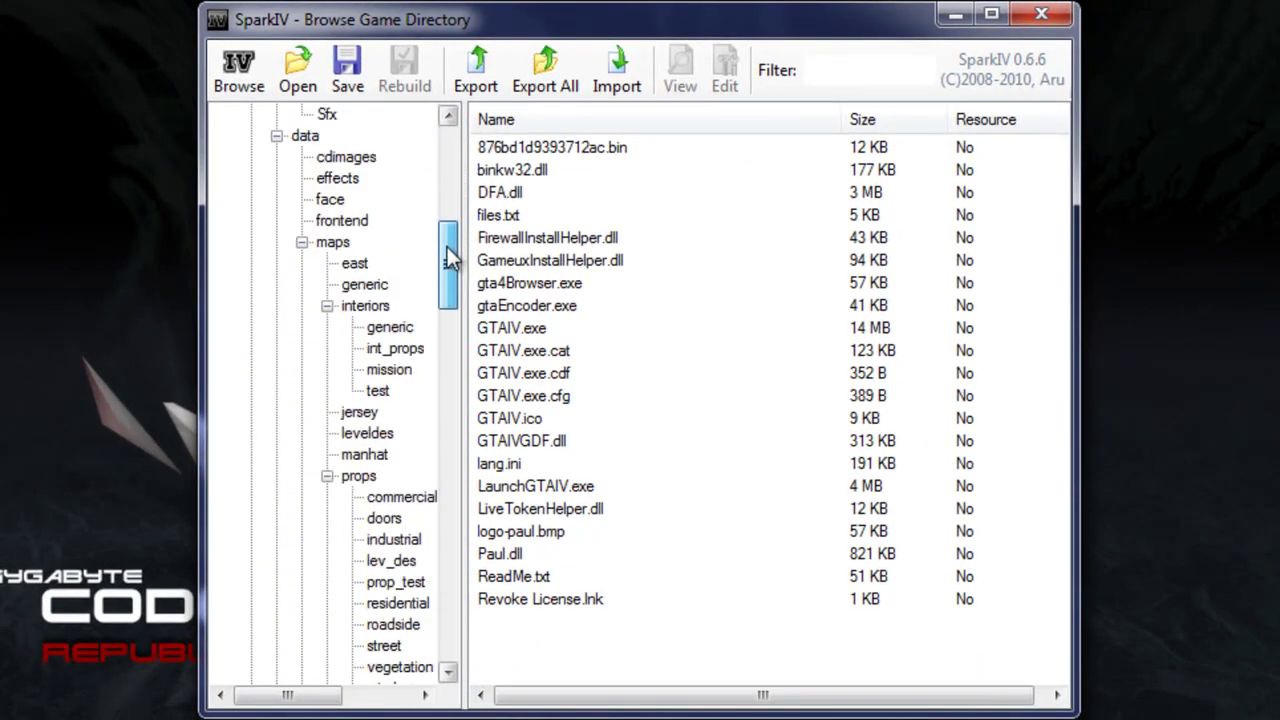
left_click_drag(449, 260, 438, 625)
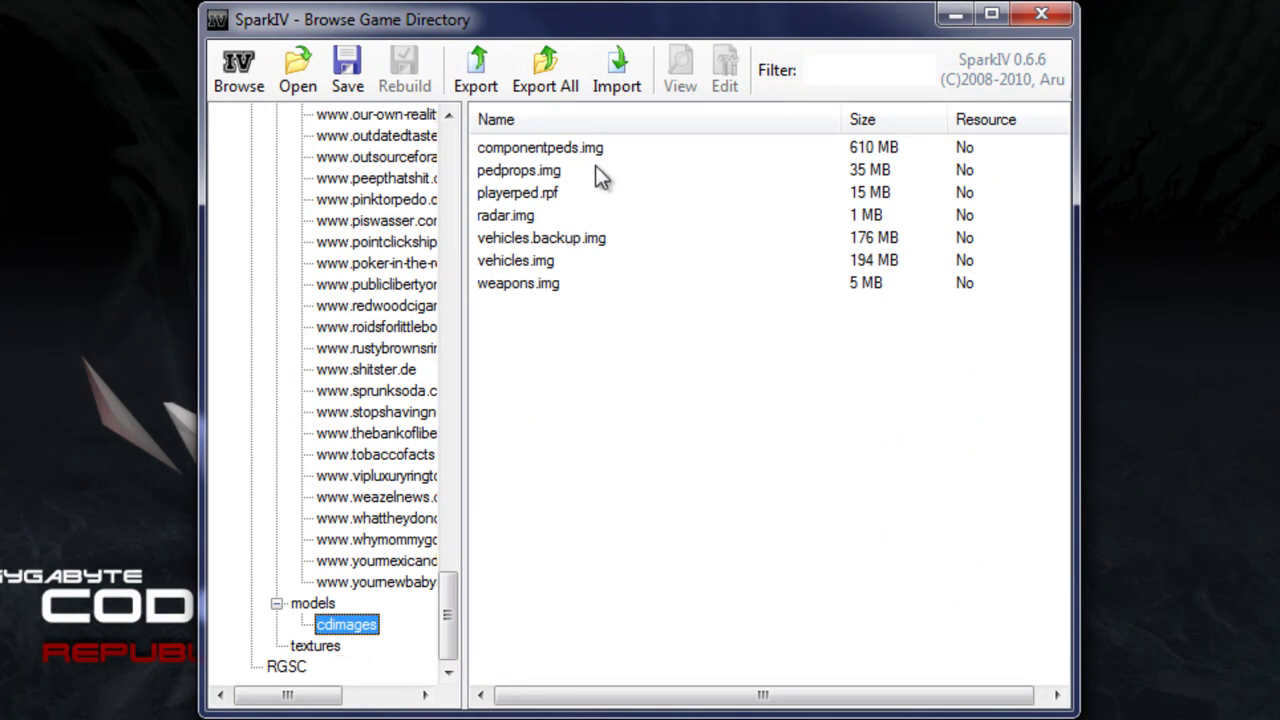
- Open the vehicles.img archive from the cdimages folder
left_click(538, 266)
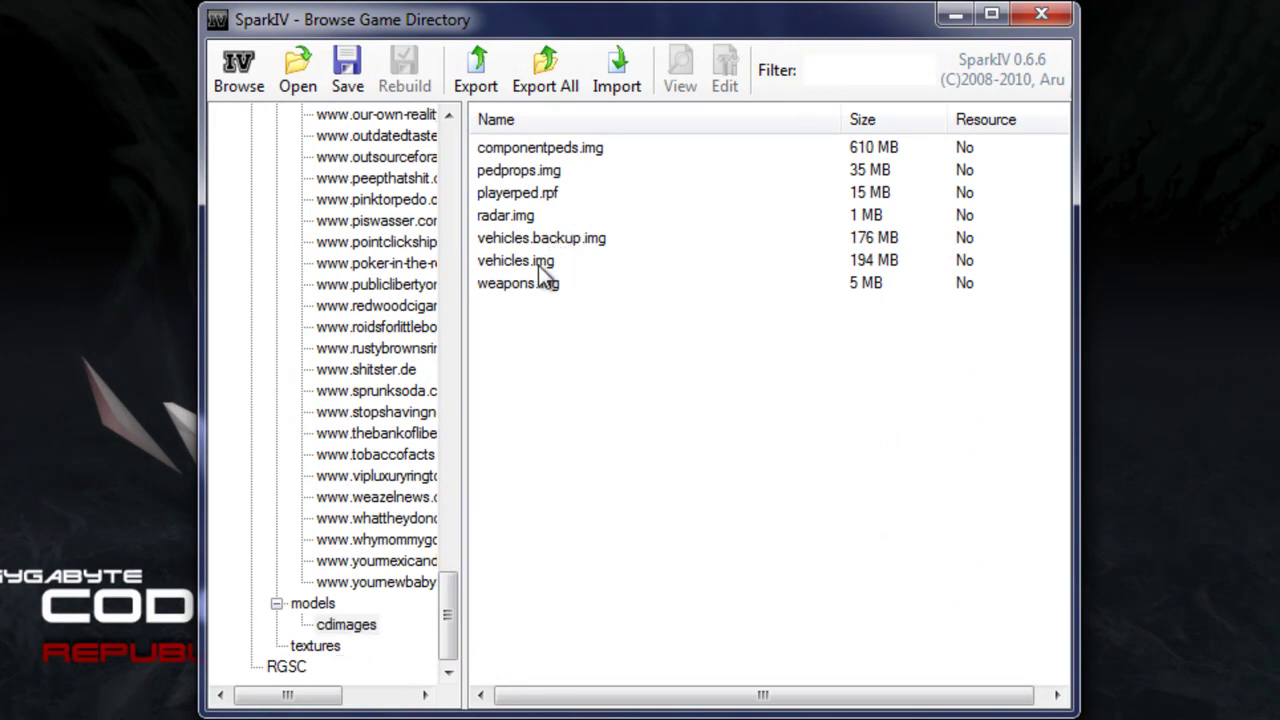
left_click(538, 265)
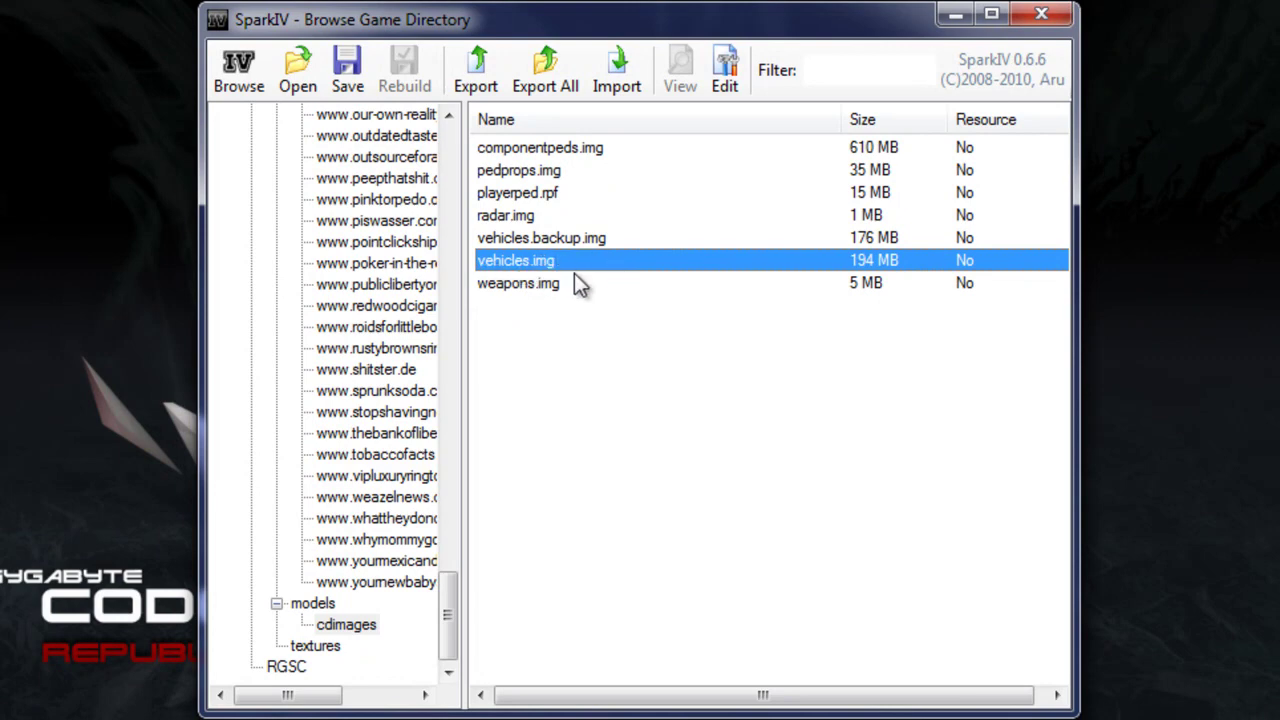
double_click(575, 262)
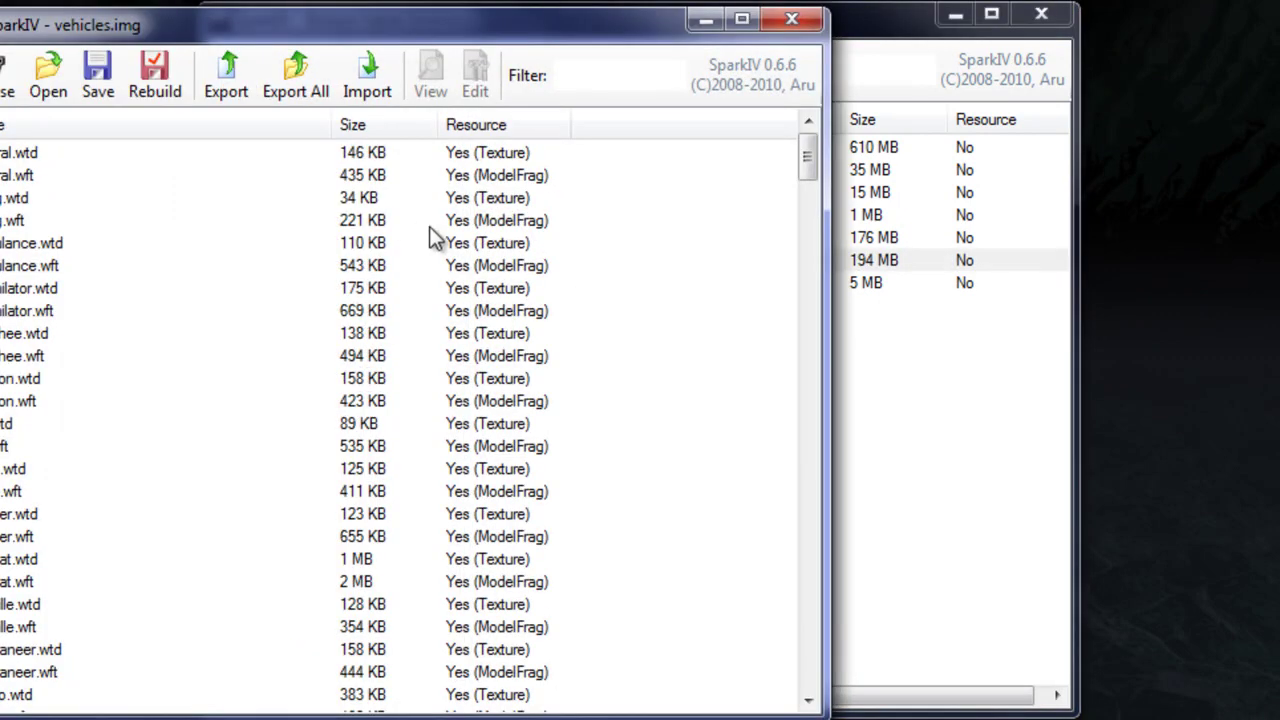
- Find the flatbed .wft model in vehicles.img, preview it from another angle and close the preview
scroll(91, 298, "down", 15)
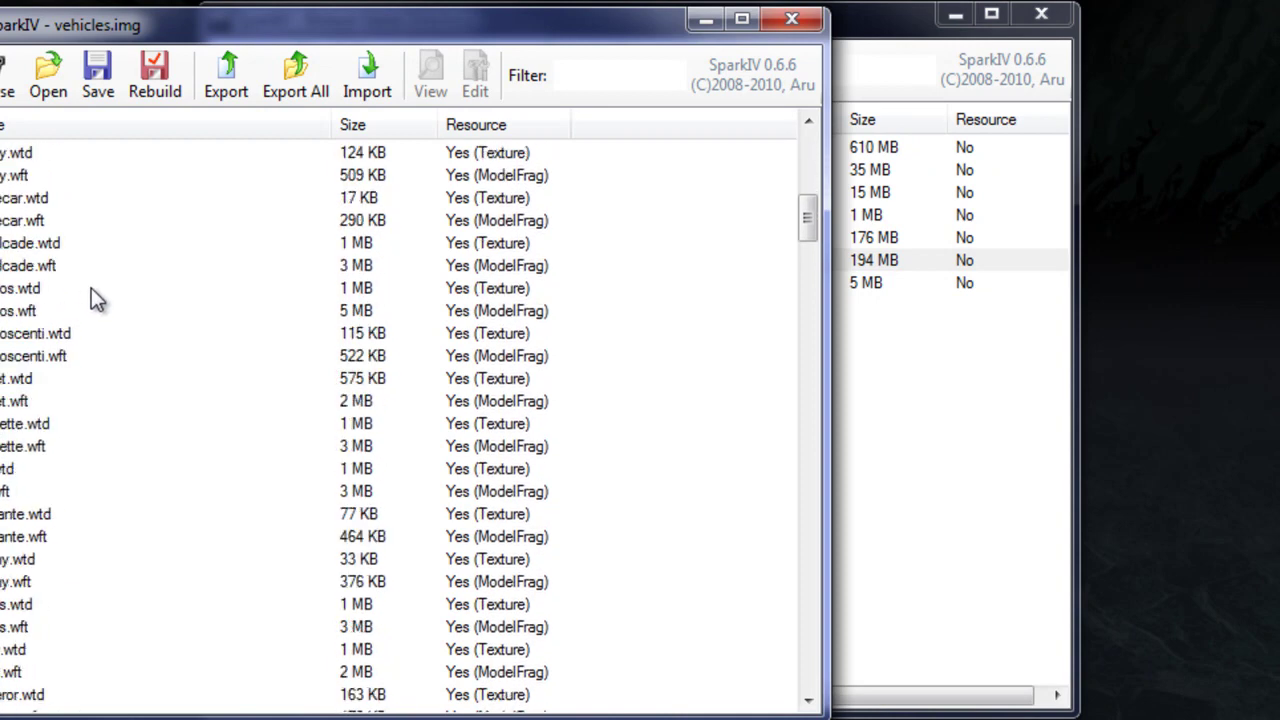
scroll(91, 288, "down", 20)
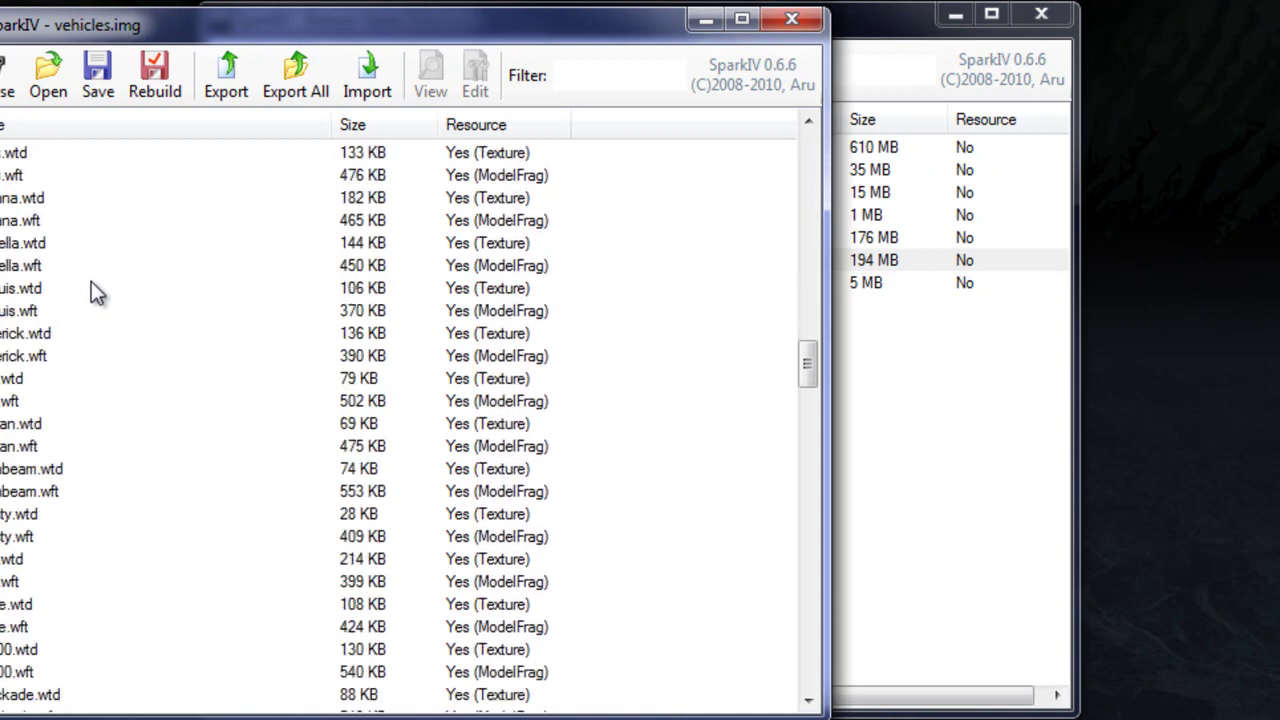
scroll(96, 291, "down", 8)
scroll(96, 291, "up", 20)
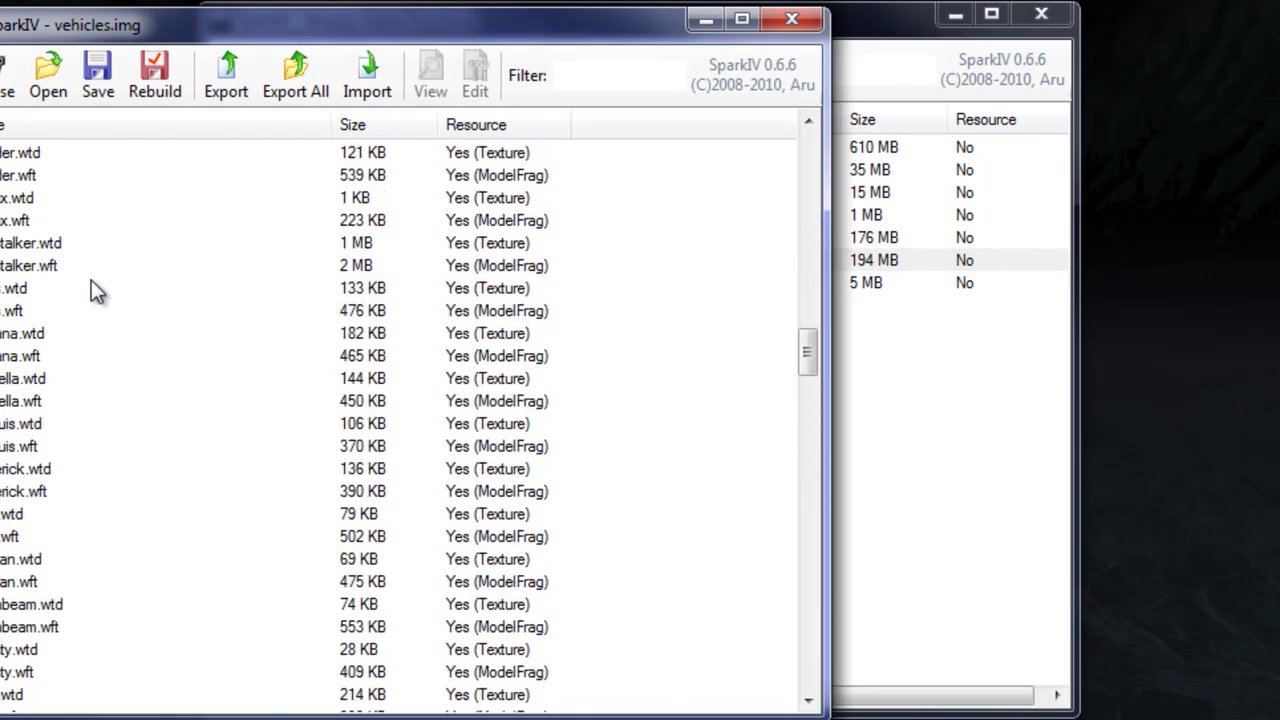
scroll(96, 288, "up", 6)
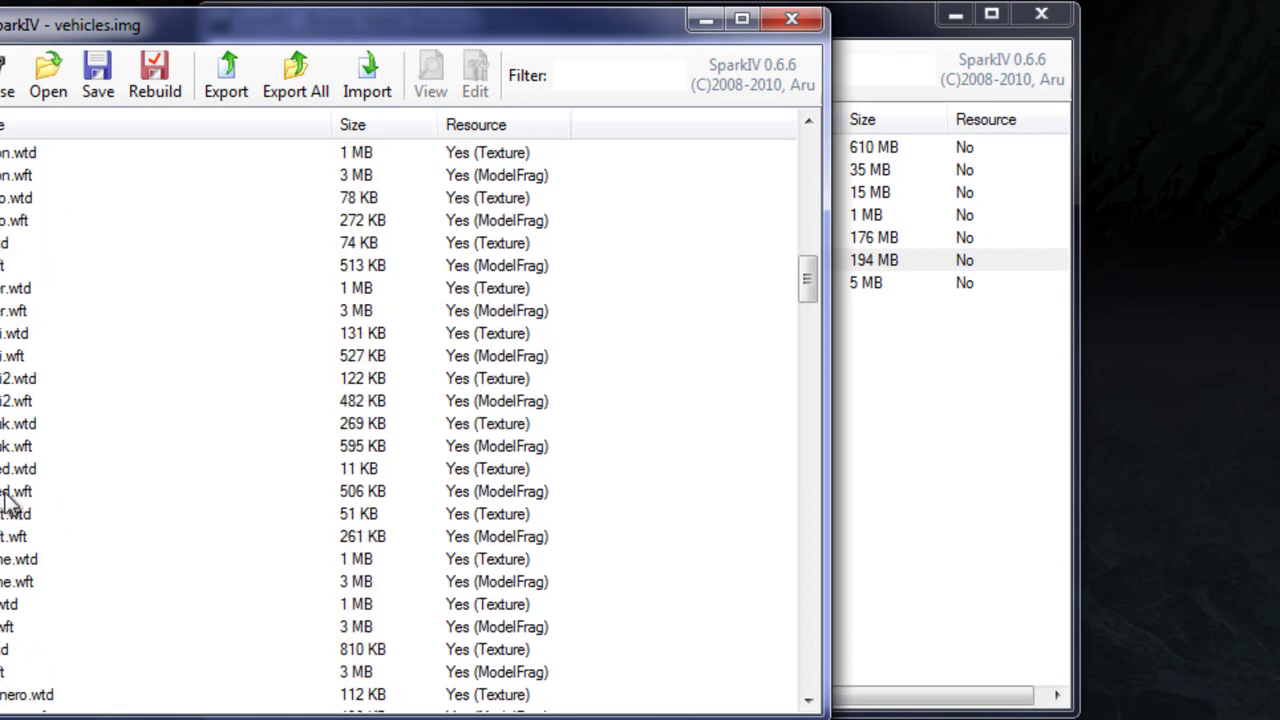
left_click(6, 497)
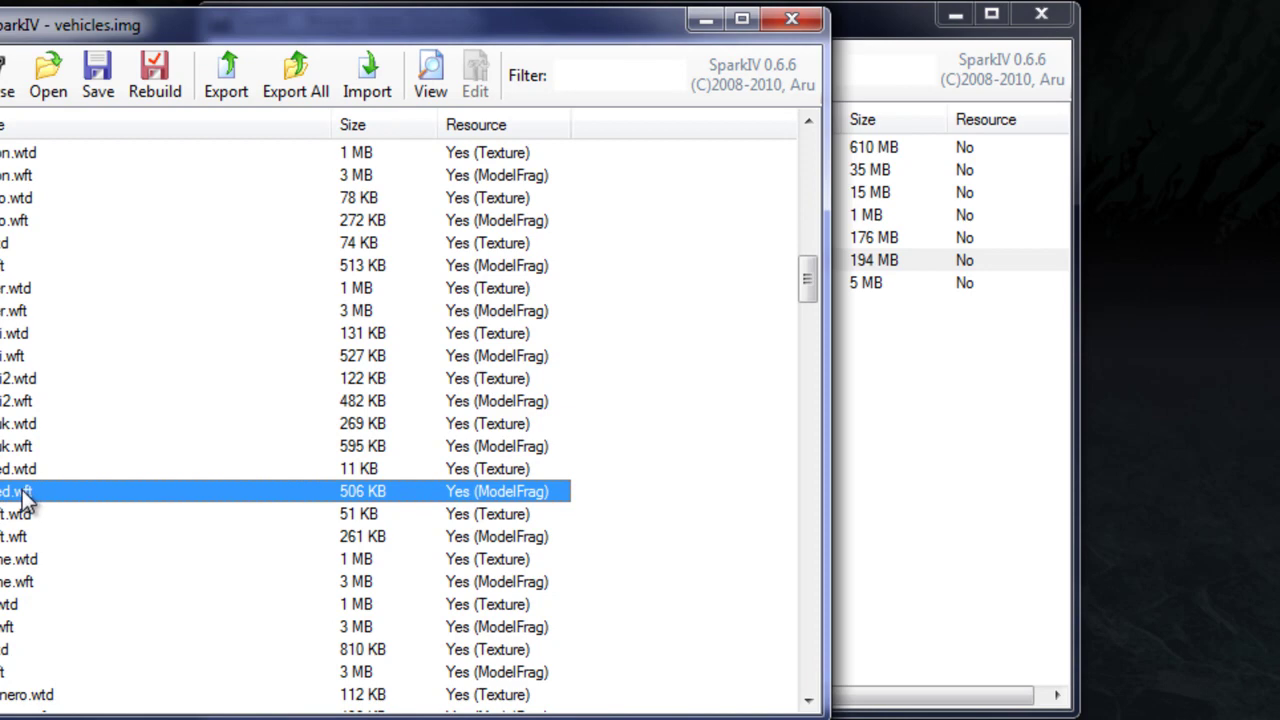
double_click(237, 493)
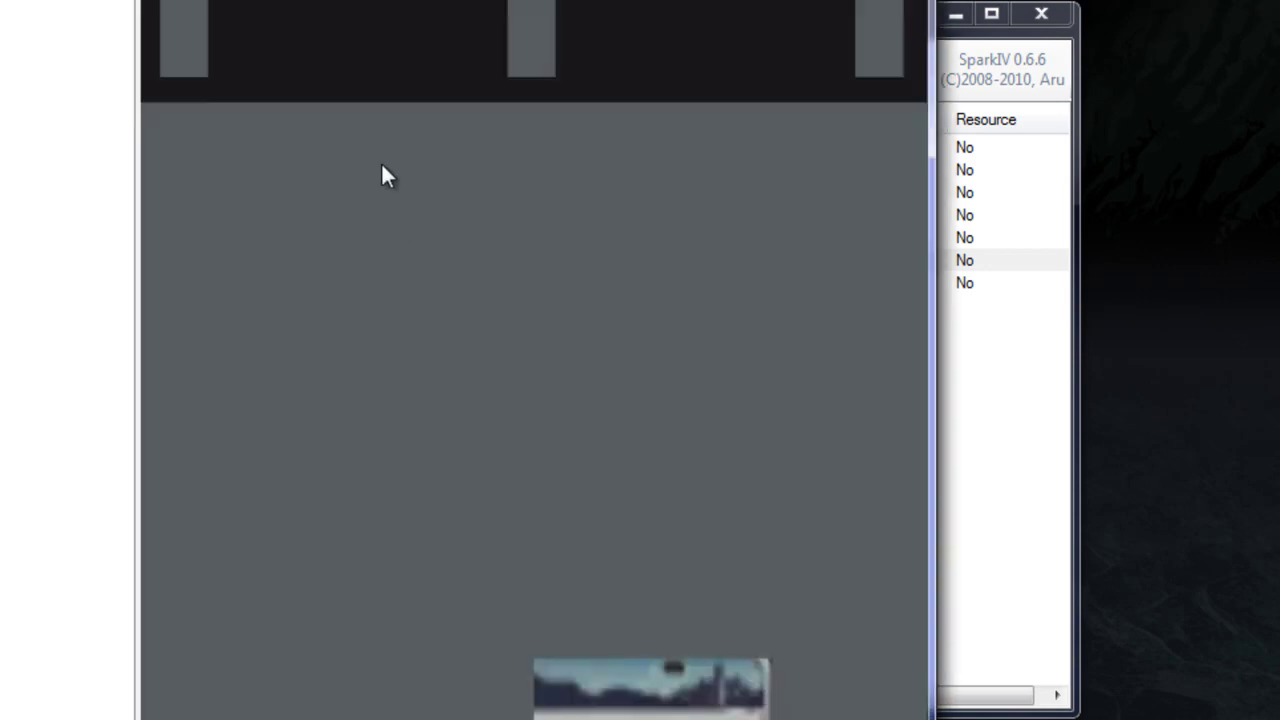
left_click_drag(610, 394, 63, 507)
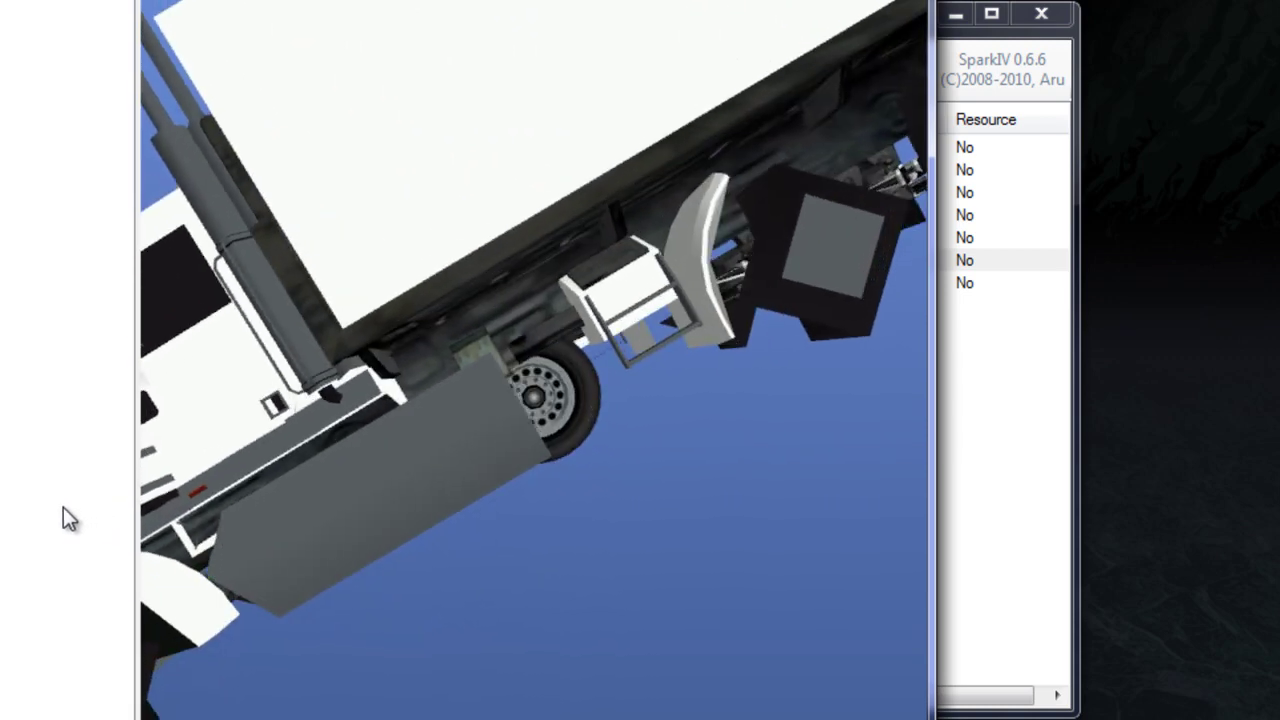
key("alt+F4")
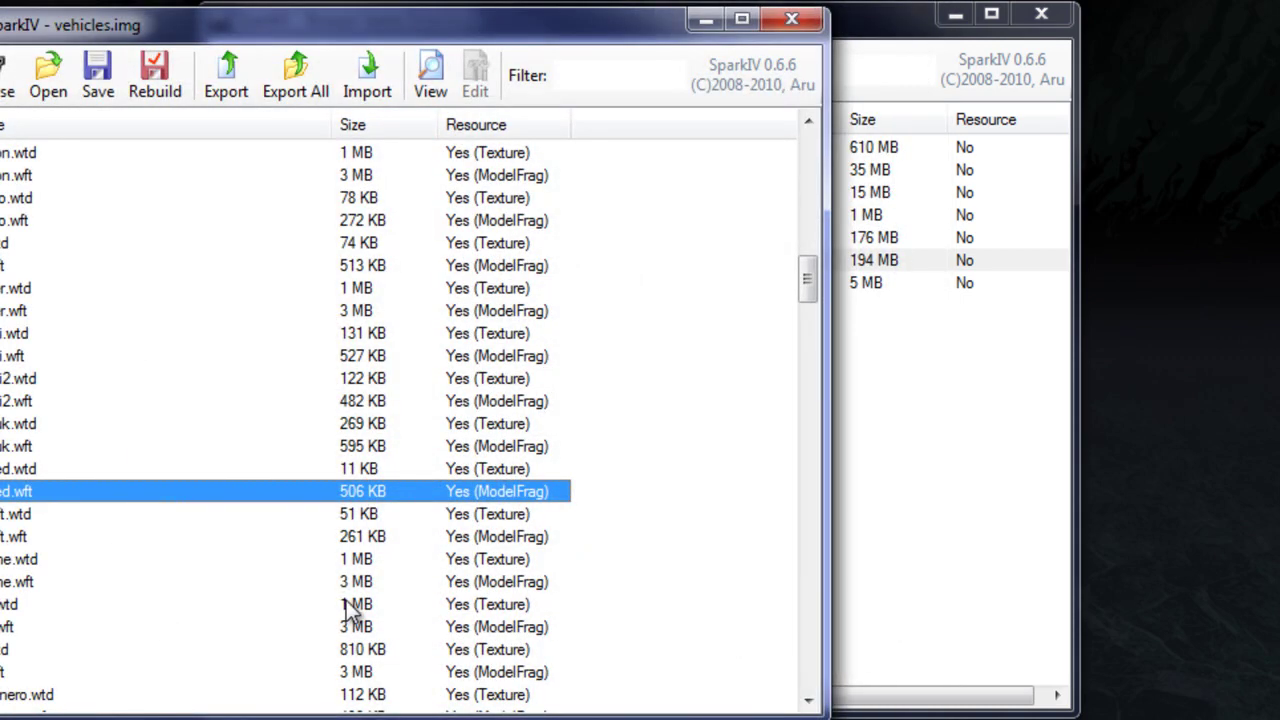
- Import rebla.wtd and rebla.wft from the desktop into the vehicles.img archive
scroll(58, 508, "up", 10)
scroll(58, 508, "up", 7)
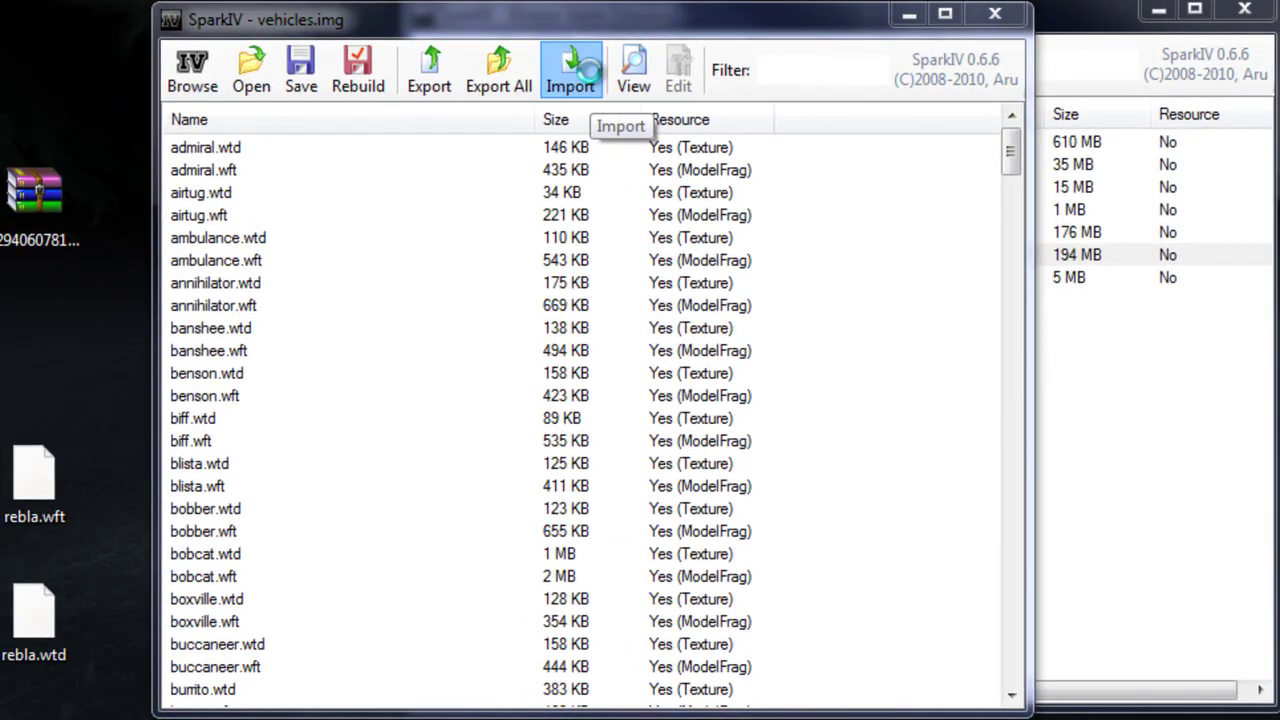
left_click(590, 71)
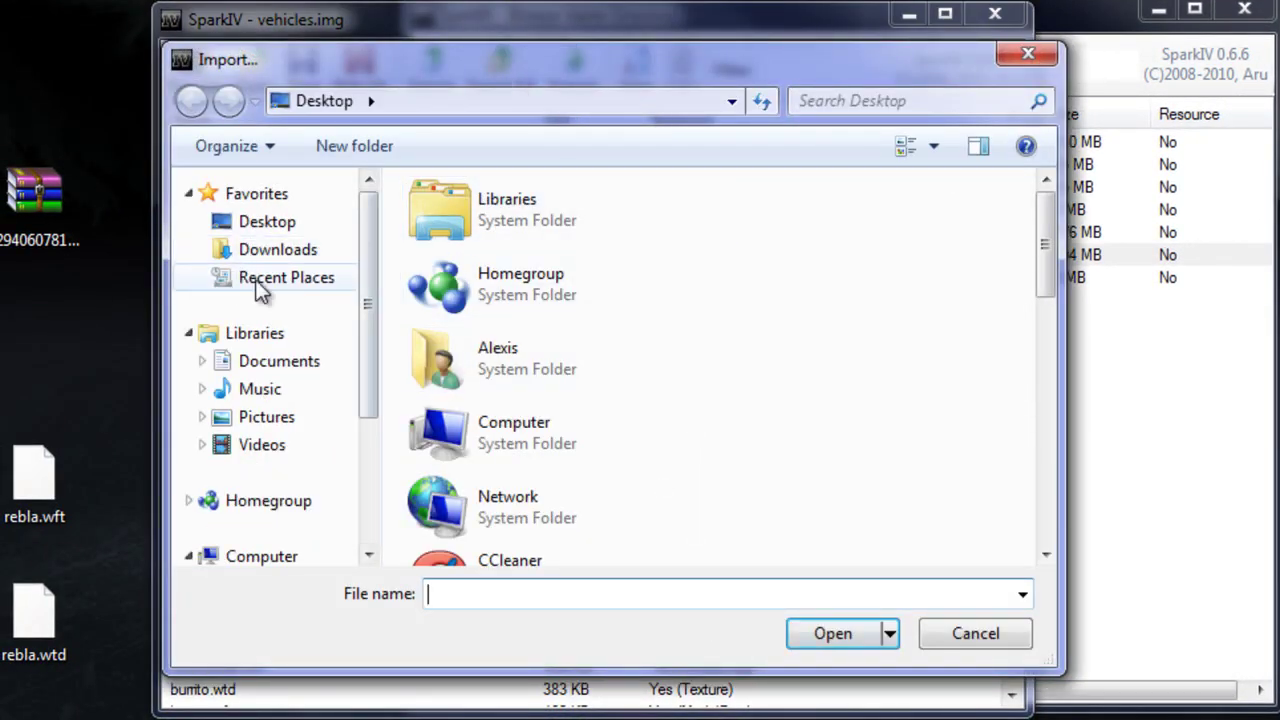
left_click_drag(1045, 240, 1049, 551)
left_click_drag(724, 378, 453, 321)
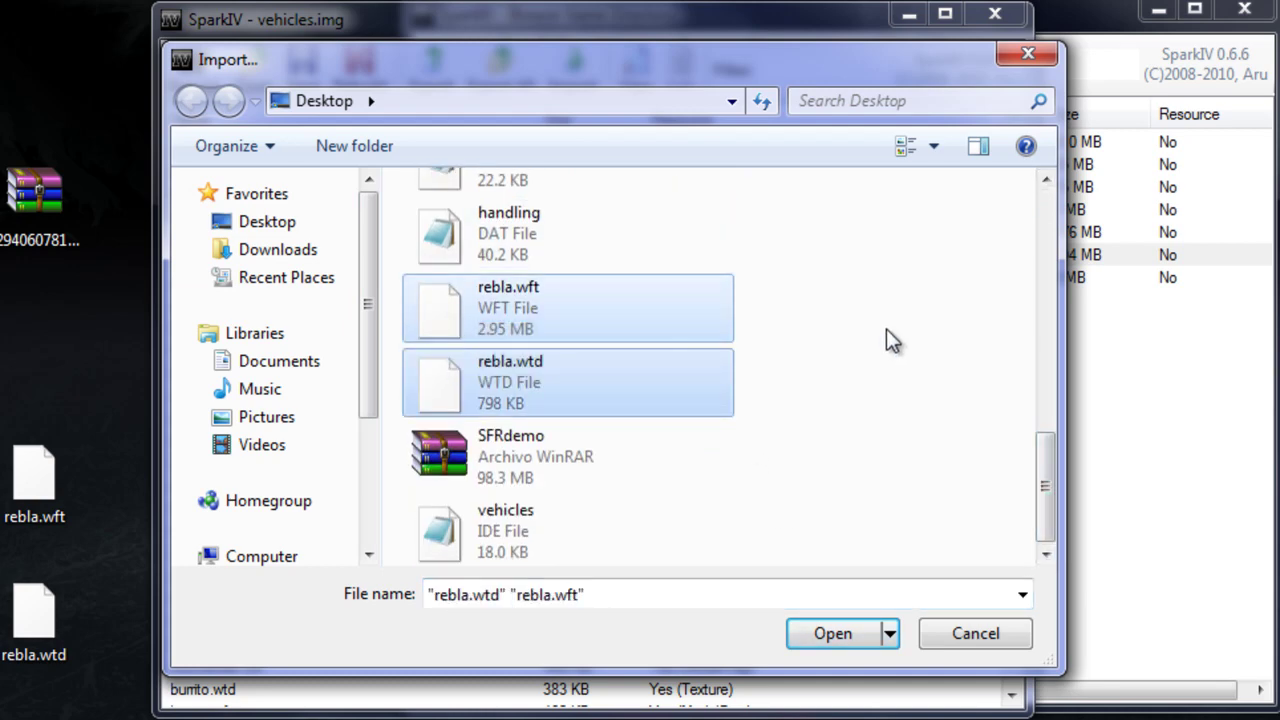
left_click(832, 633)
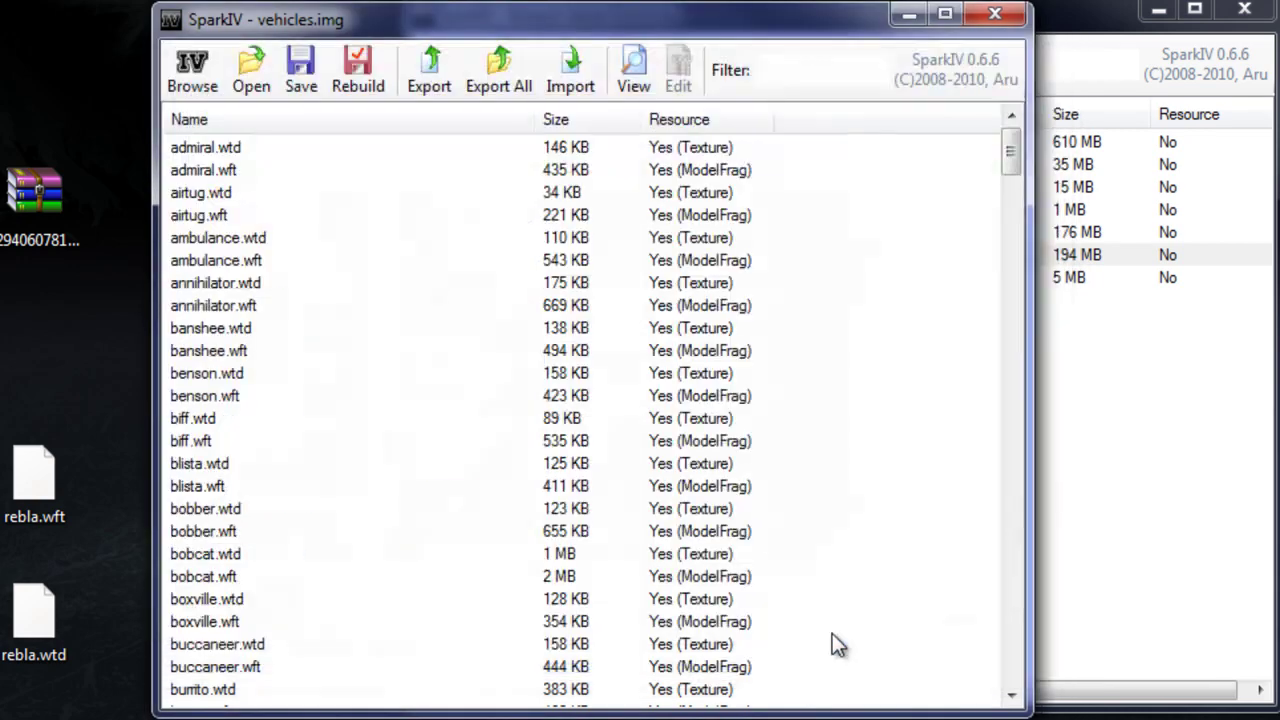
- Rebuild the vehicles.img archive and save it
left_click(356, 88)
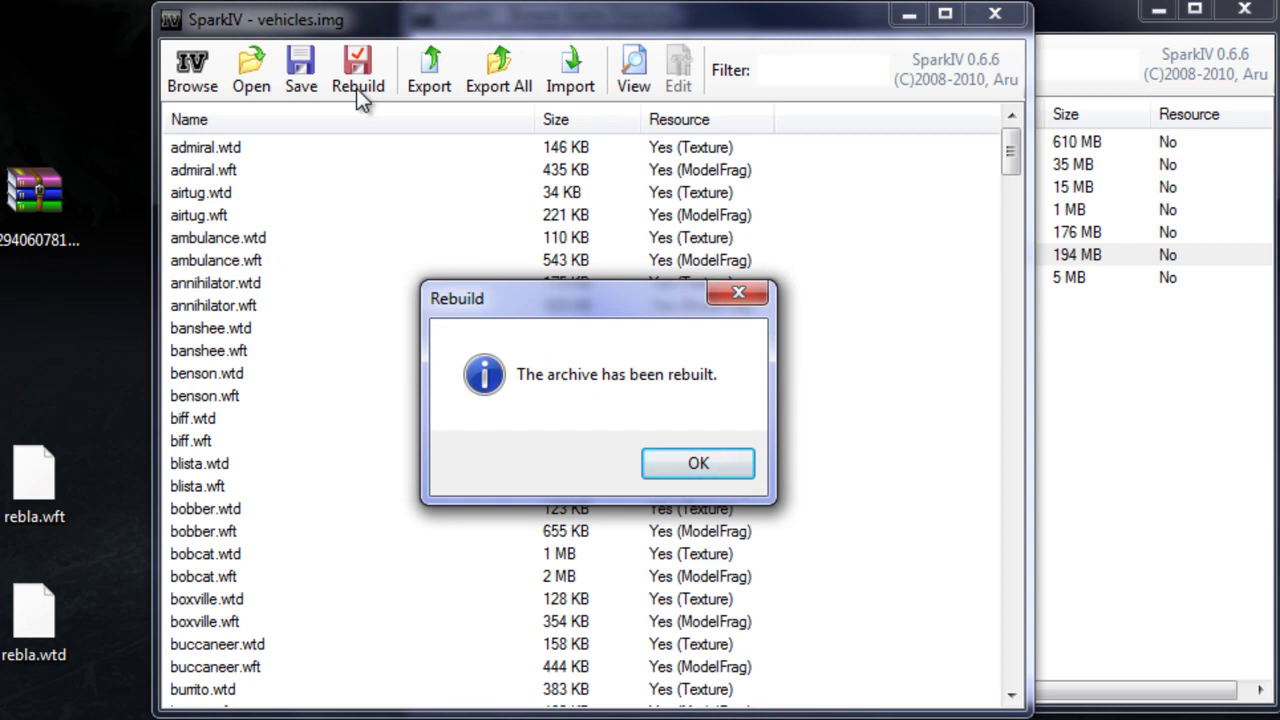
left_click(724, 470)
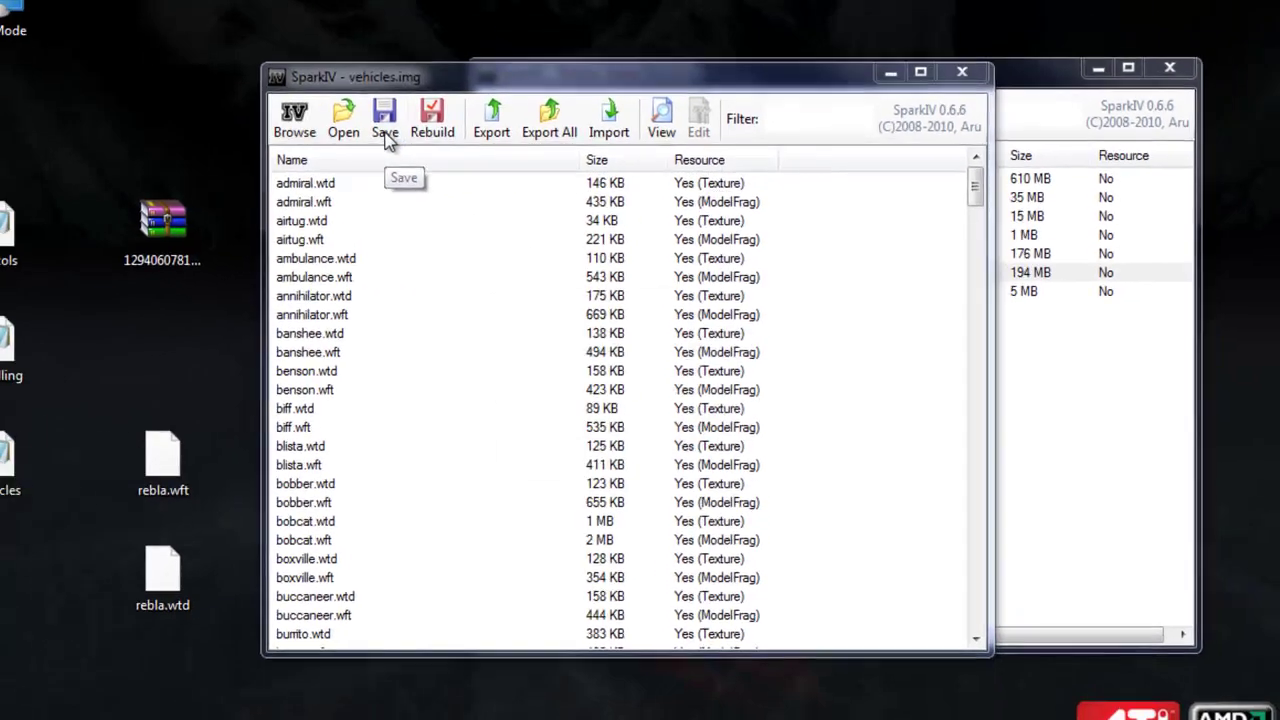
left_click(303, 80)
left_click(716, 440)
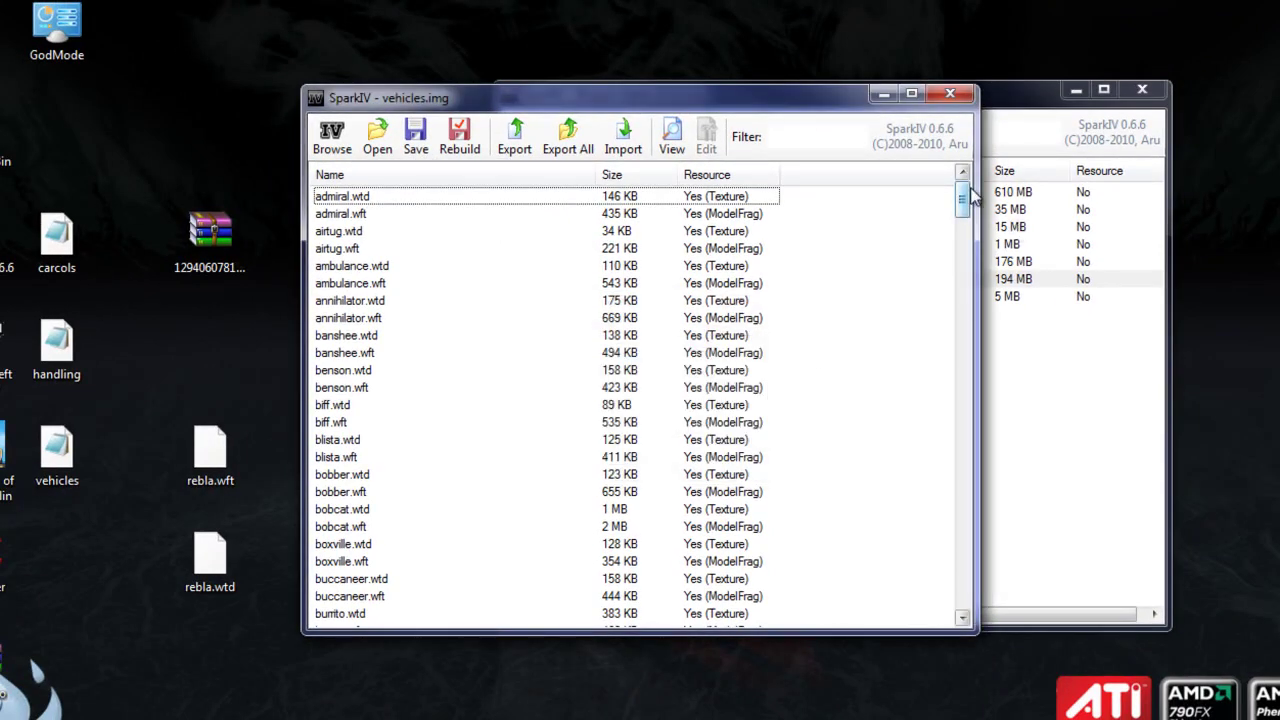
- Find rebla.wft in vehicles.img, open its model preview and close the preview
left_click_drag(966, 200, 977, 466)
scroll(598, 380, "up", 1)
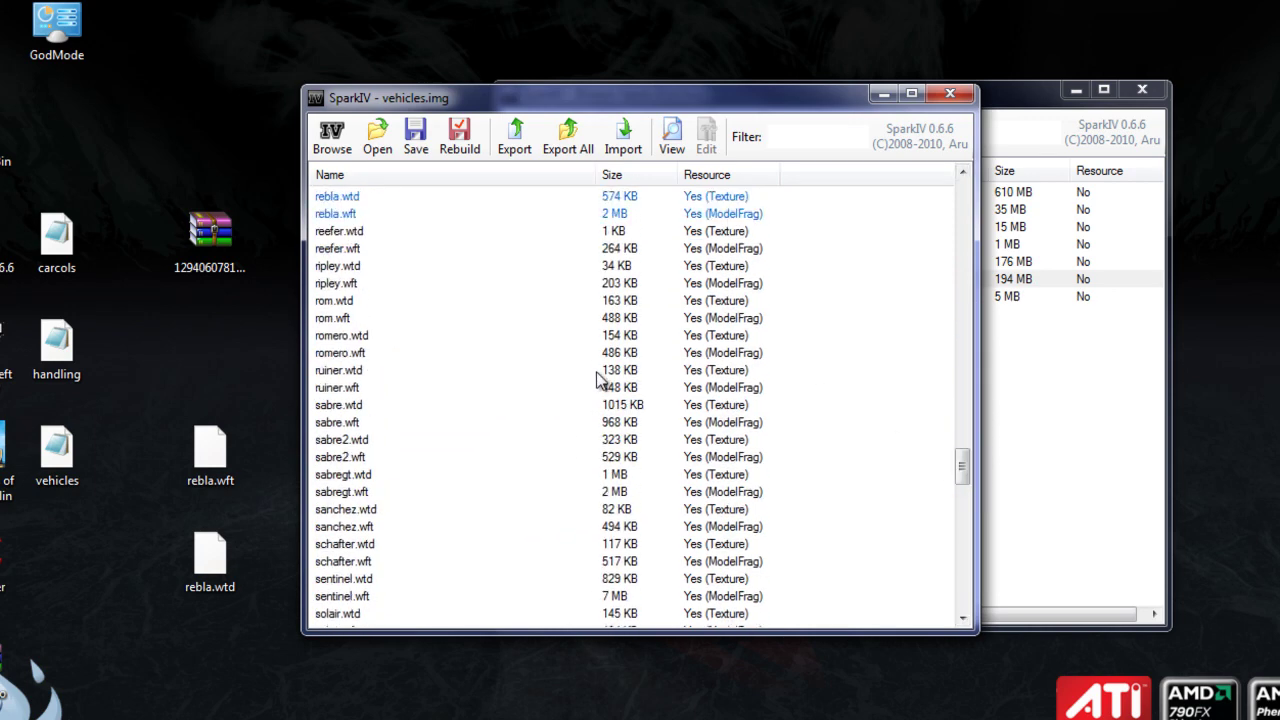
scroll(598, 380, "up", 1)
left_click(355, 271)
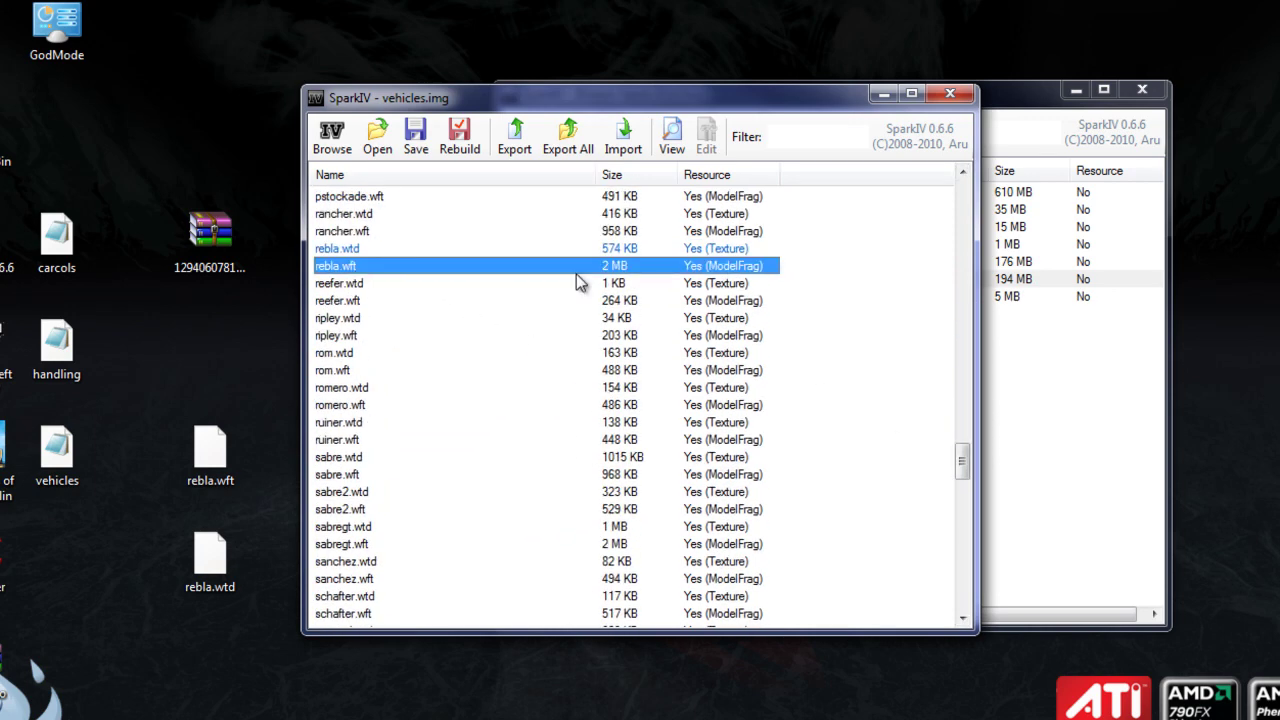
double_click(330, 270)
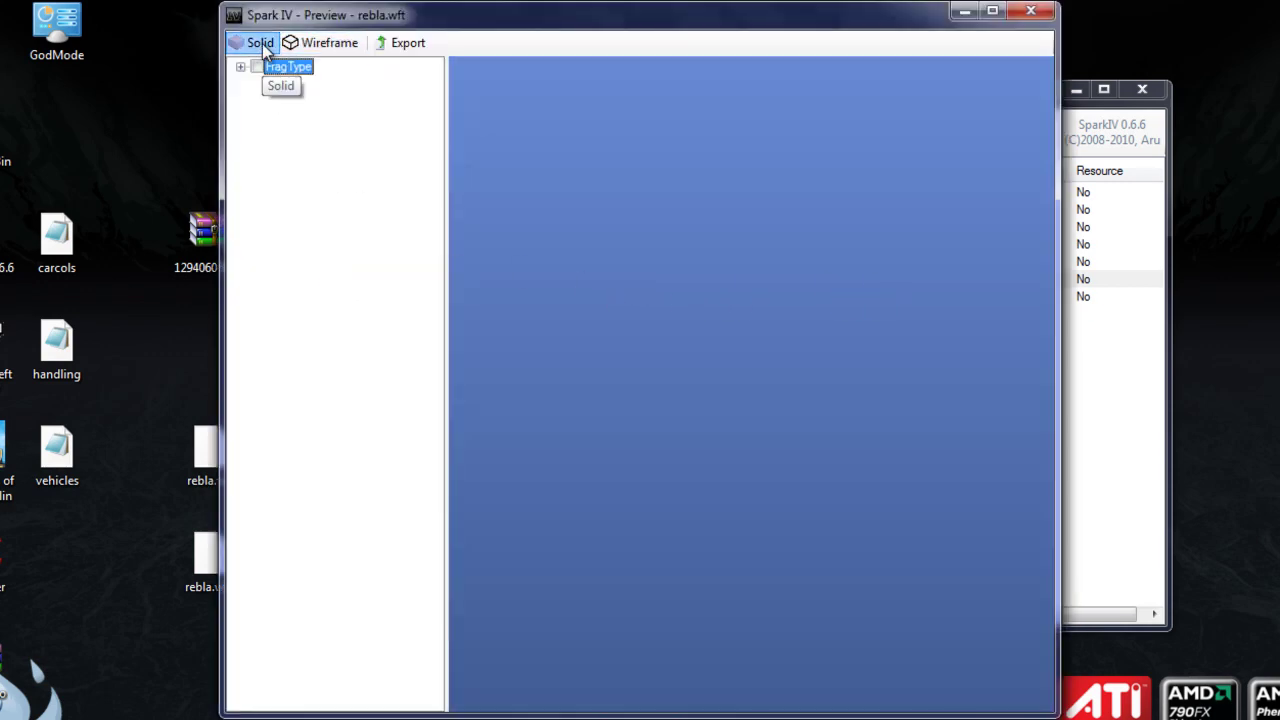
key("alt+F4")
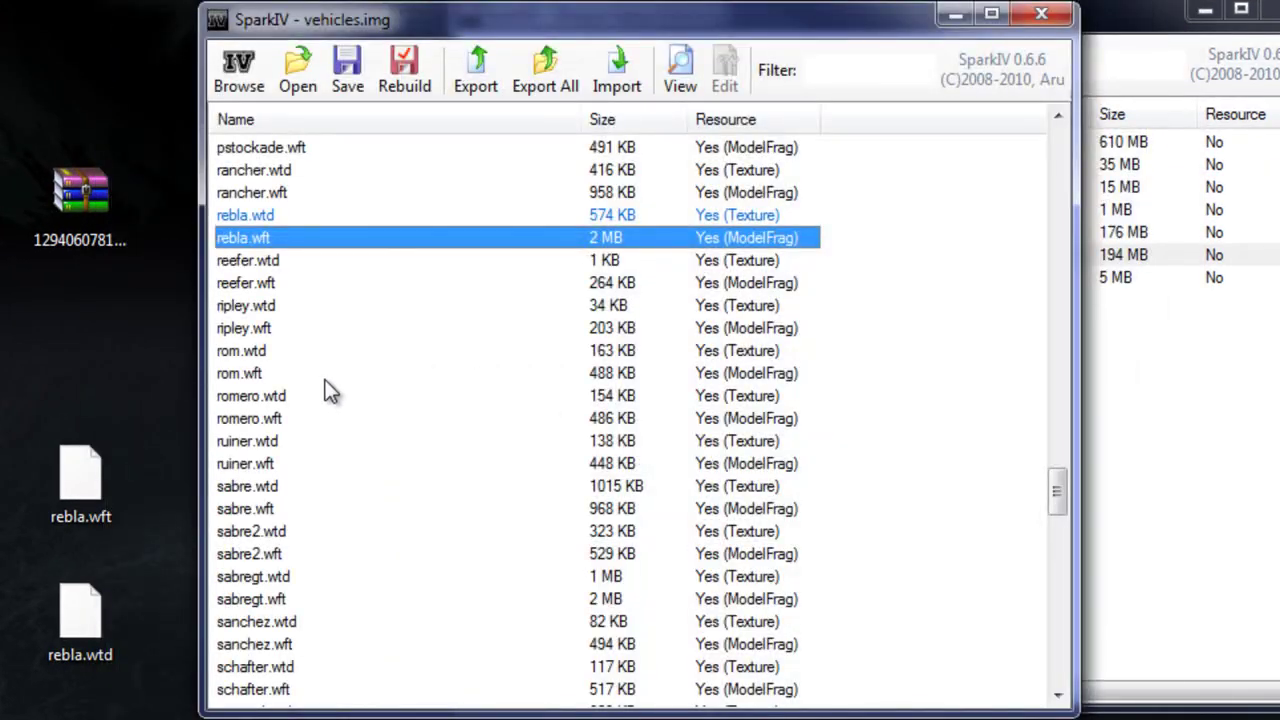
- Preview the rebla.wtd textures, including 750i_plast, bmw_wheel_rim, lights, lights_2 and rim1_graz, and close the preview
double_click(258, 216)
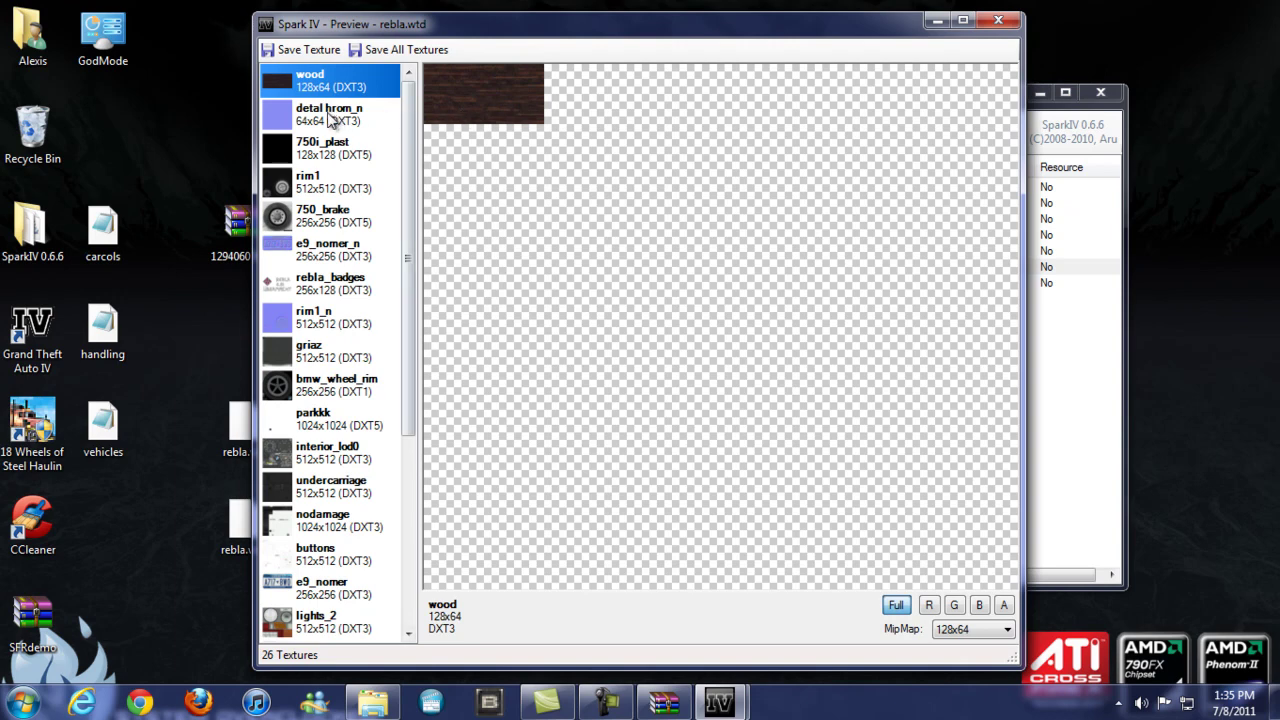
left_click(330, 118)
left_click(303, 156)
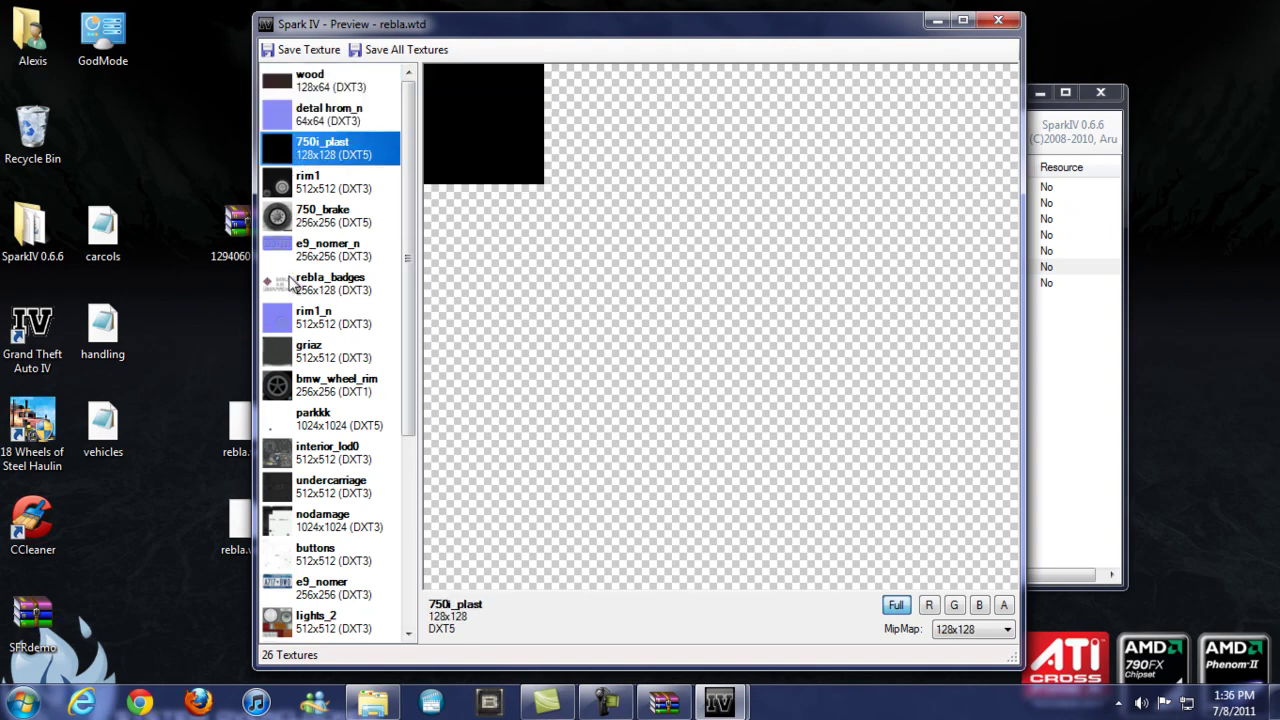
left_click(287, 388)
scroll(287, 385, "down", 2)
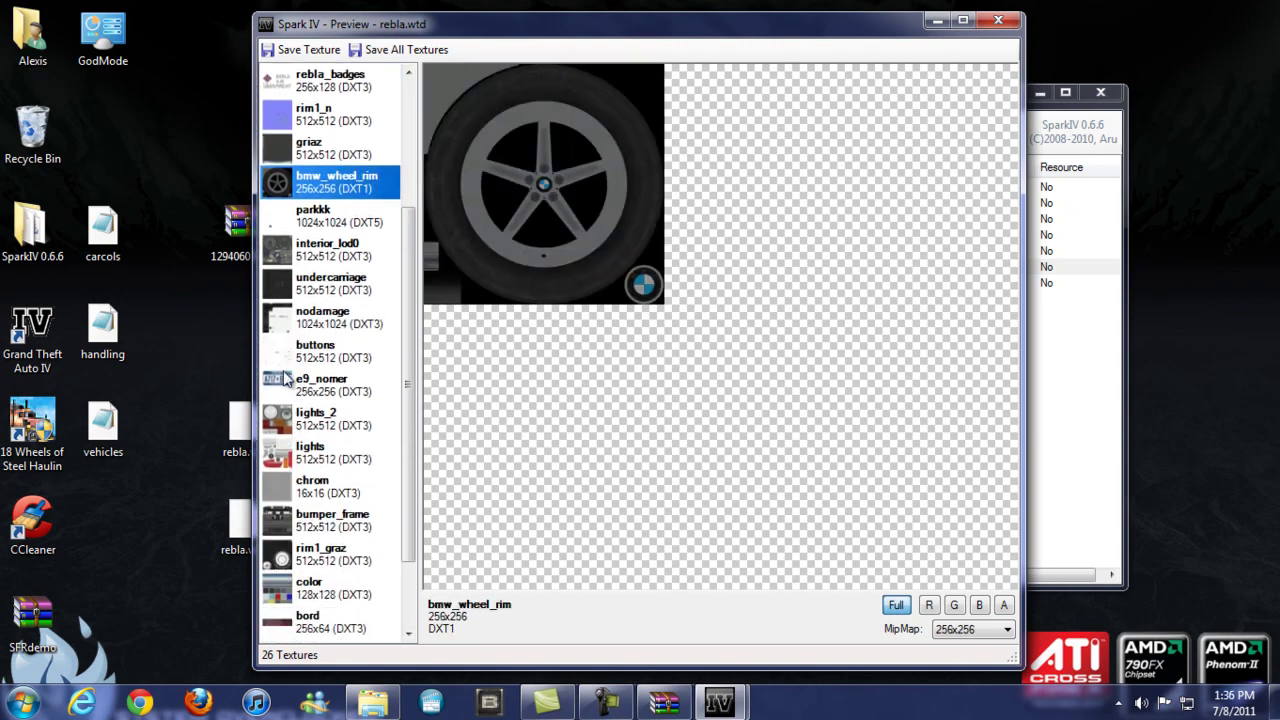
left_click(290, 460)
left_click(298, 422)
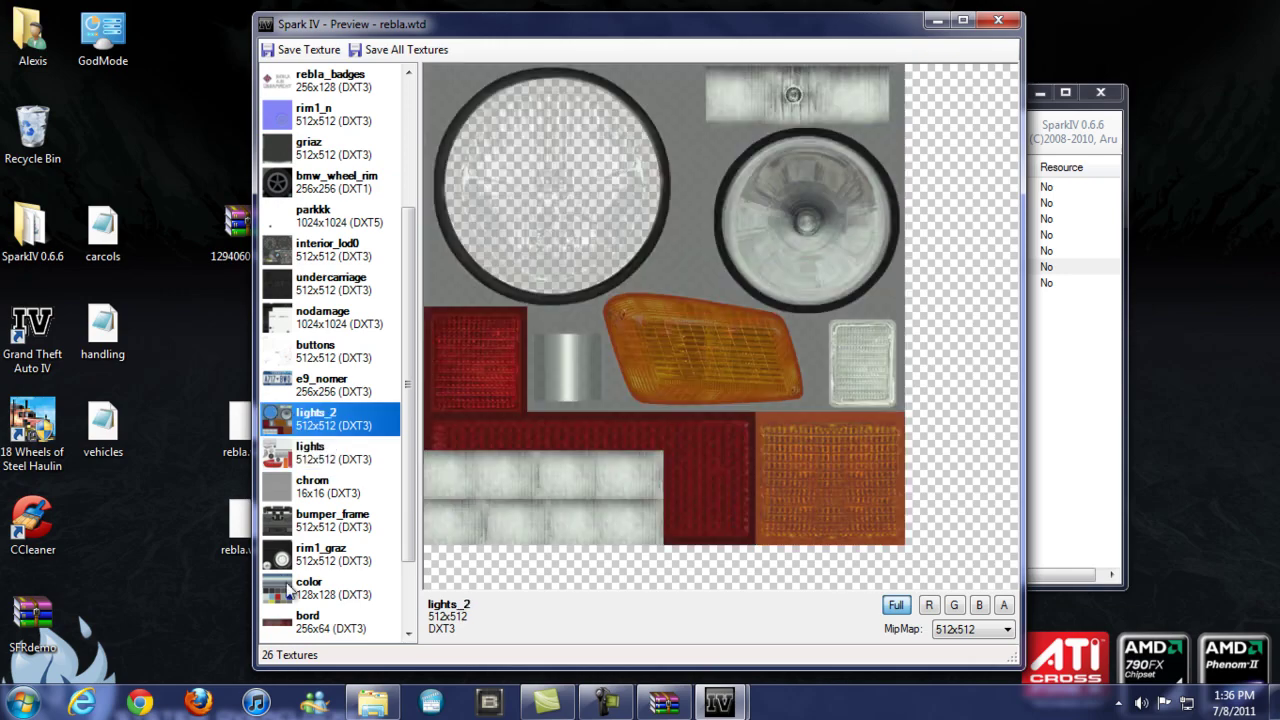
left_click(312, 556)
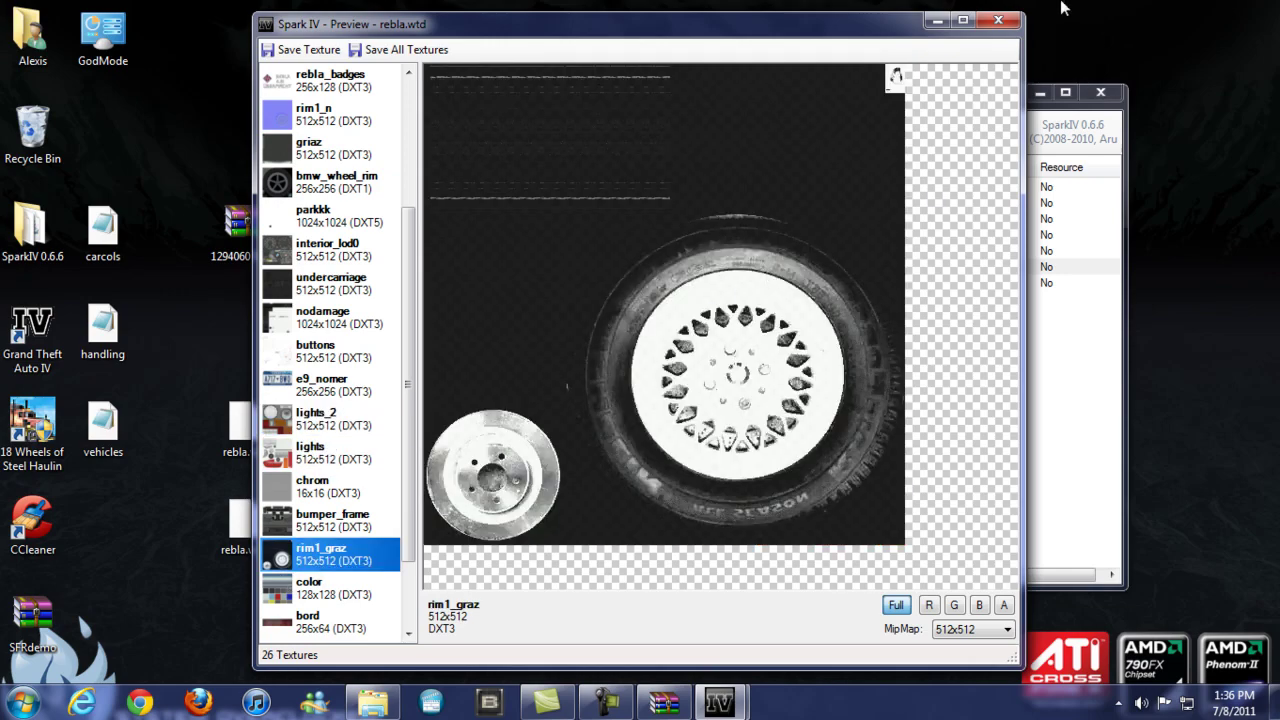
left_click(998, 20)
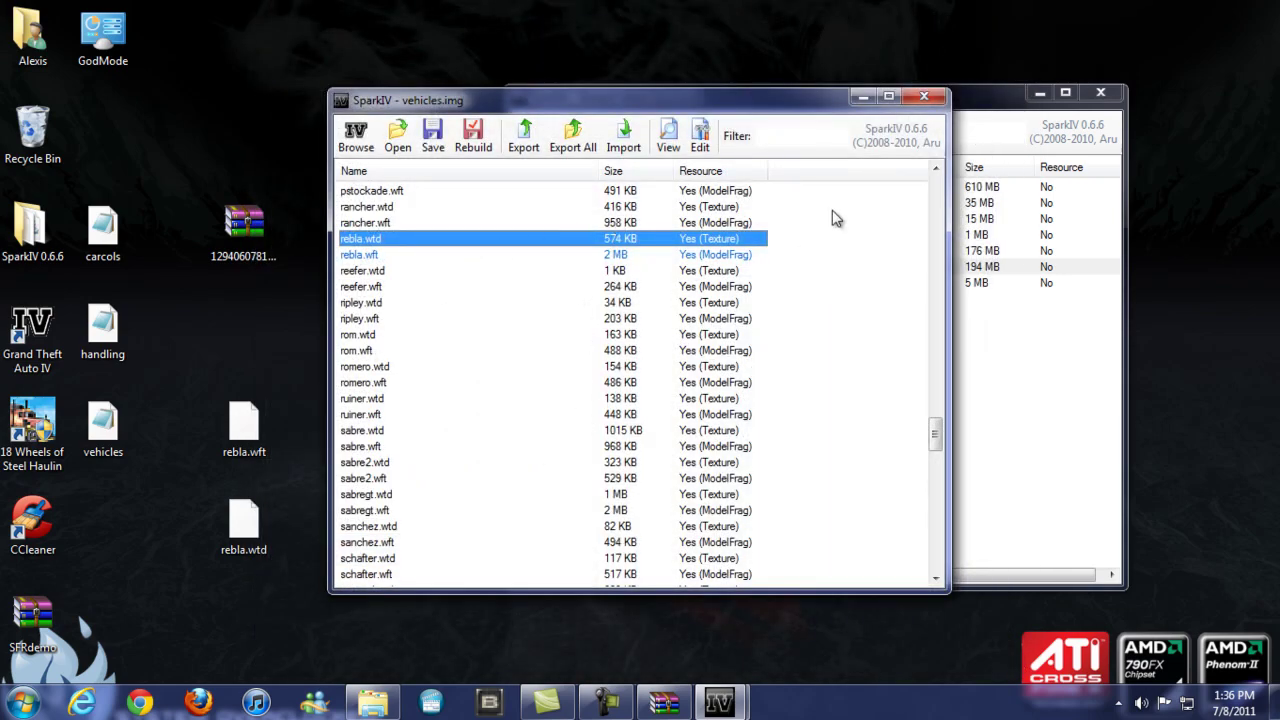
- Save the vehicles.img archive again and close its window
left_click(433, 135)
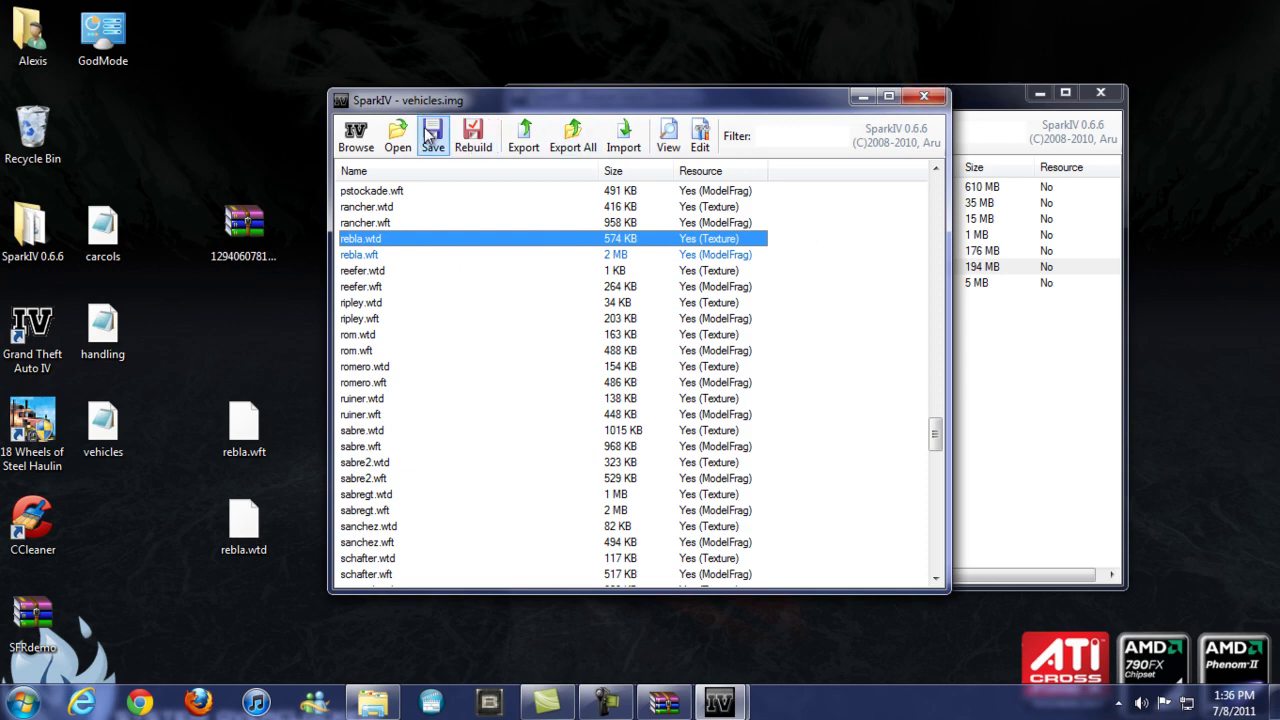
left_click(711, 415)
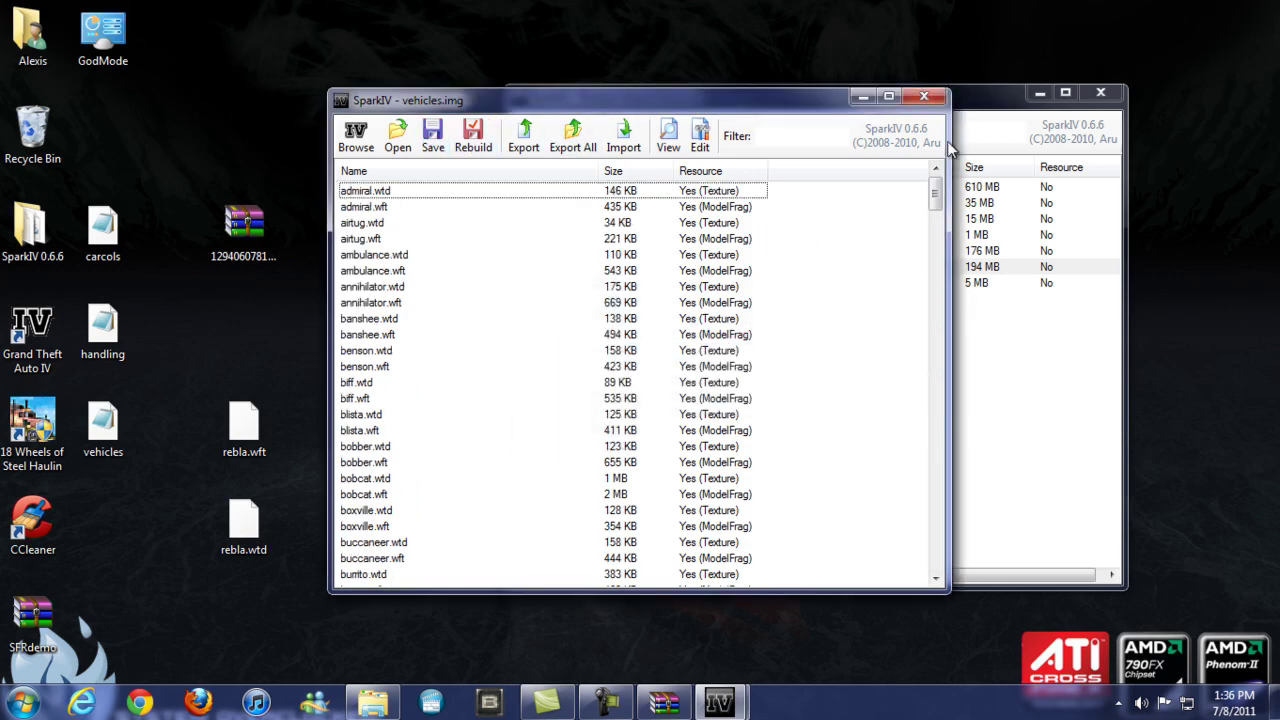
left_click(924, 97)
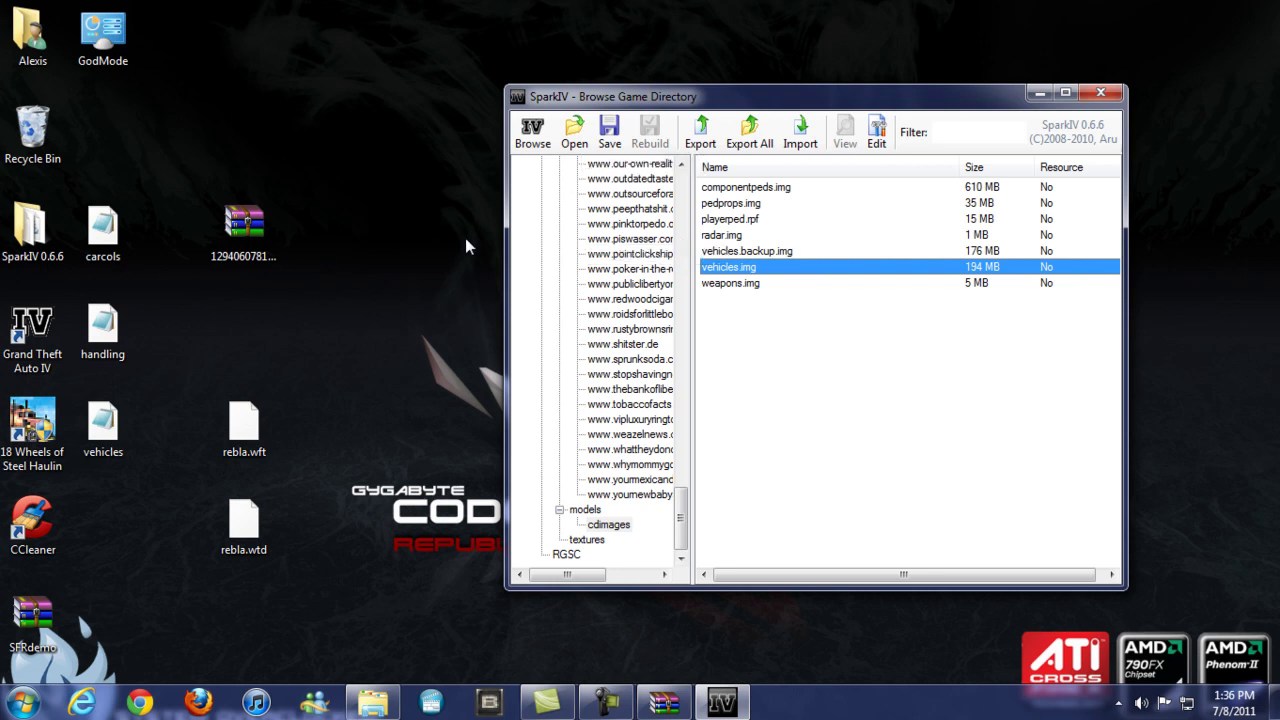
left_click(243, 228)
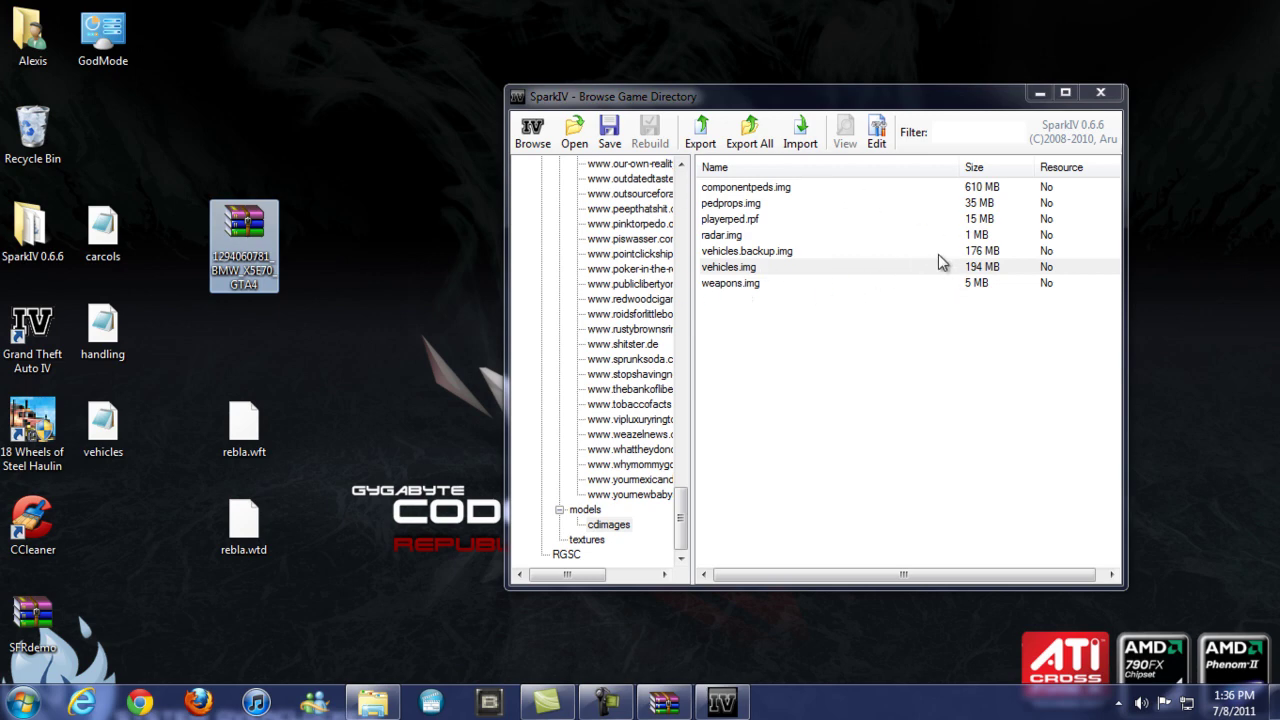
double_click(753, 269)
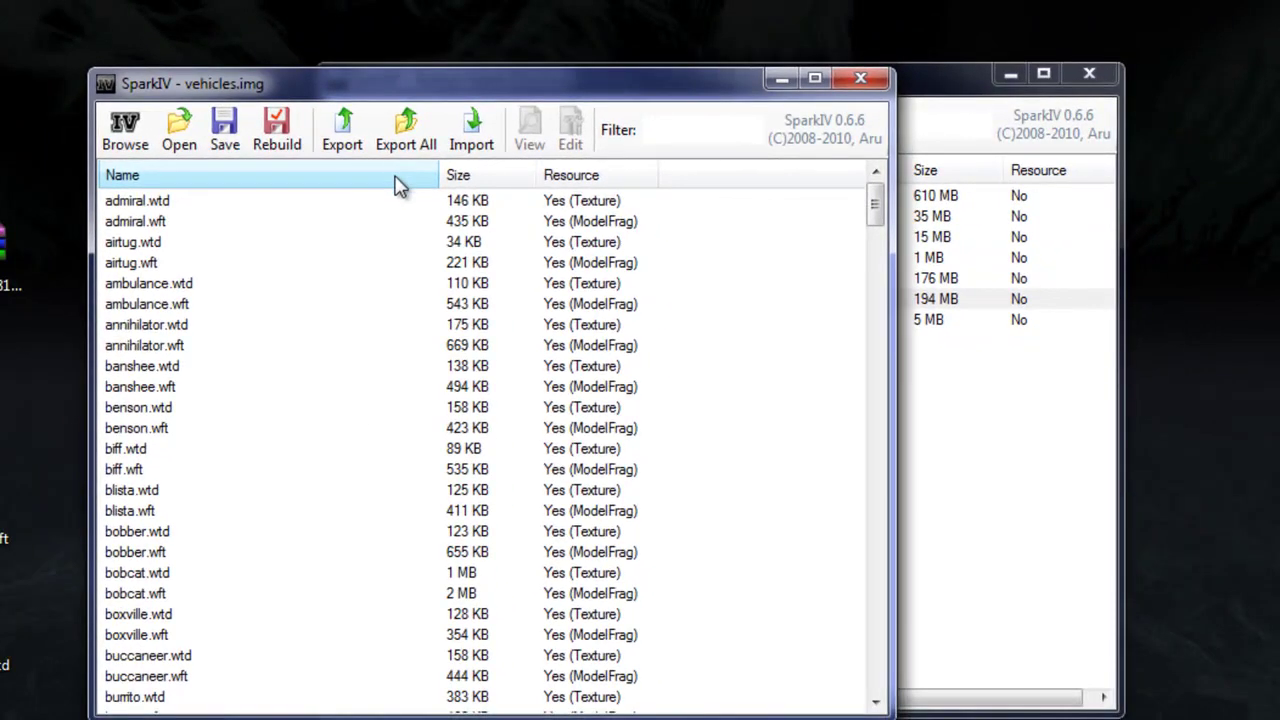
left_click(860, 78)
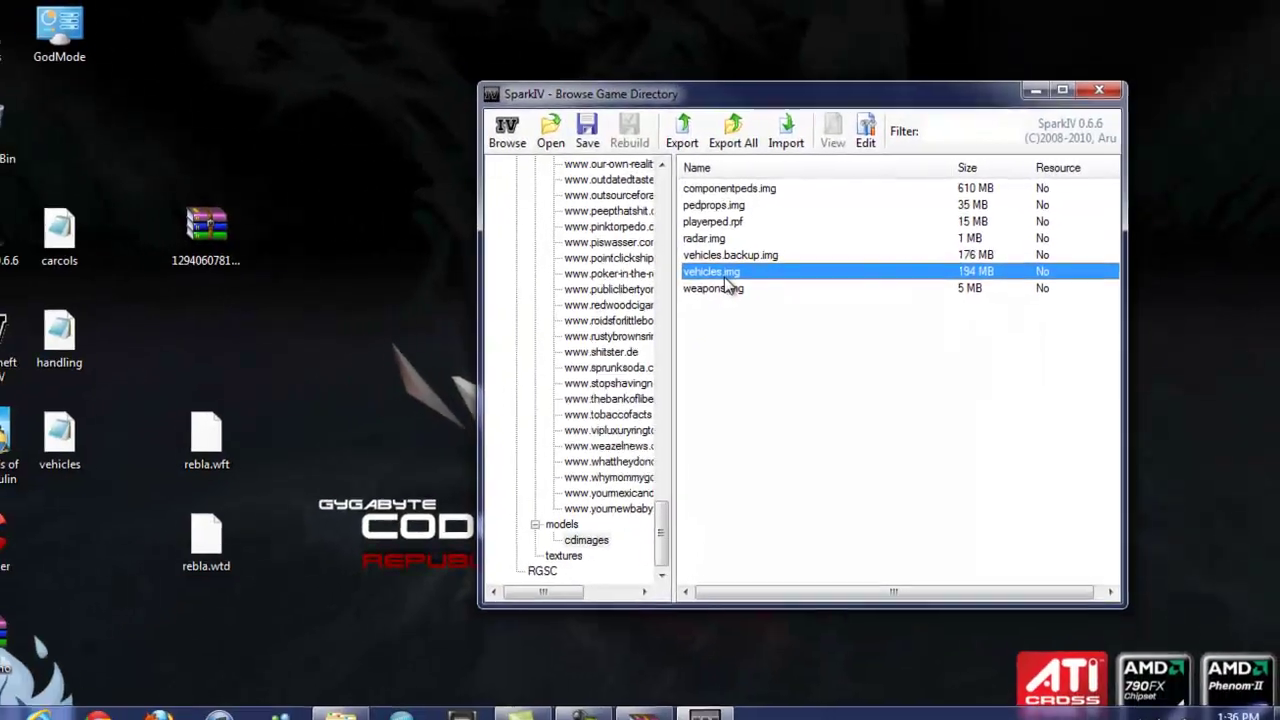
double_click(725, 276)
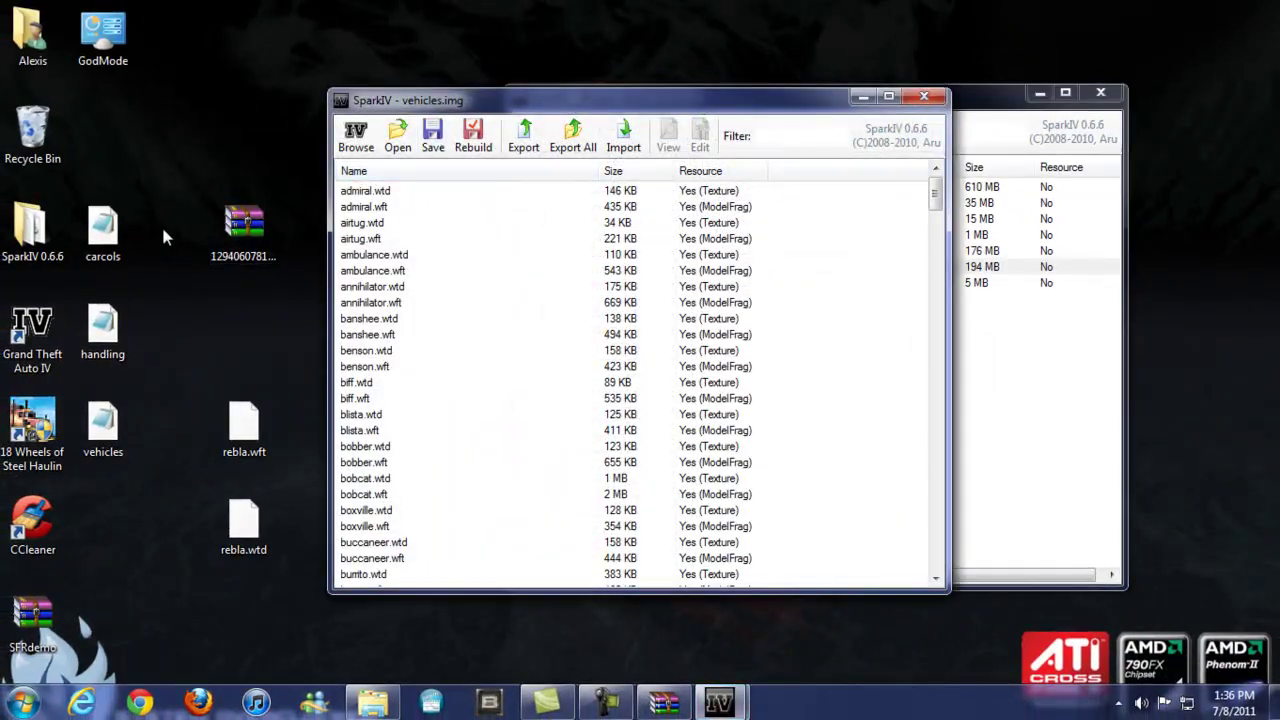
left_click(922, 97)
- Open the carcols file from the desktop, look through its colour table and car3 section, and close it
left_click(110, 240)
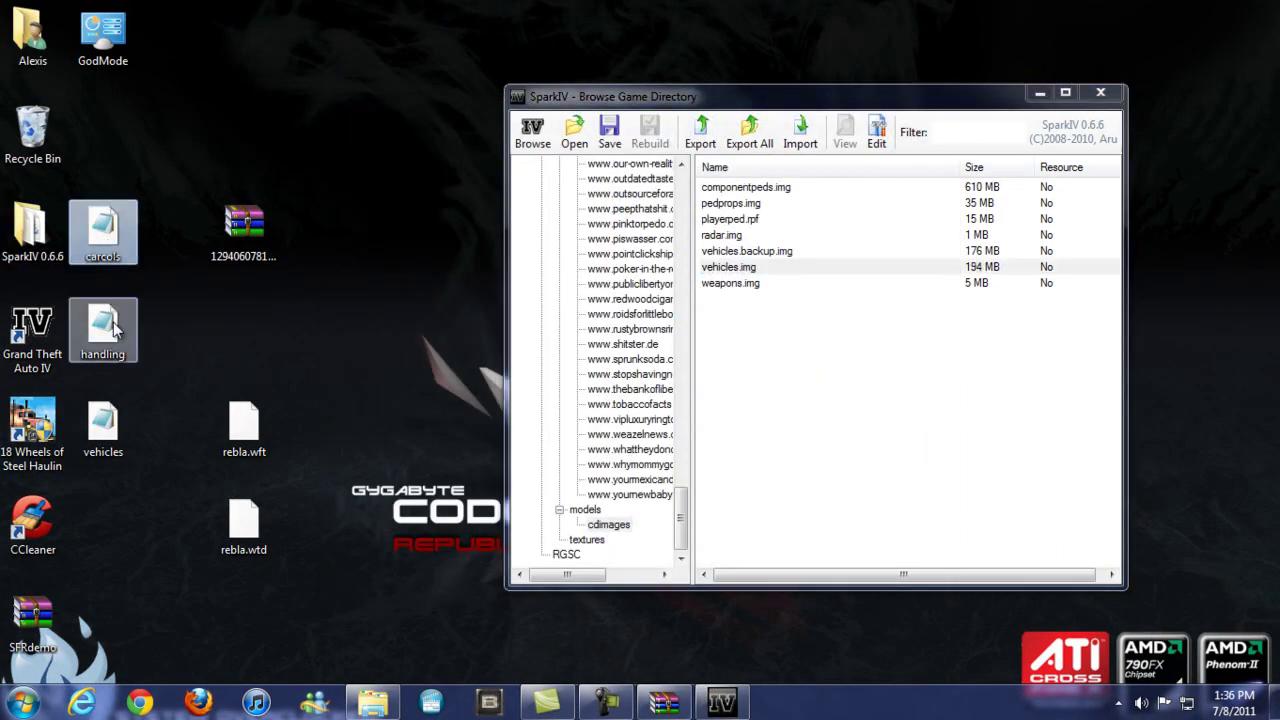
left_click(110, 330)
left_click(103, 428)
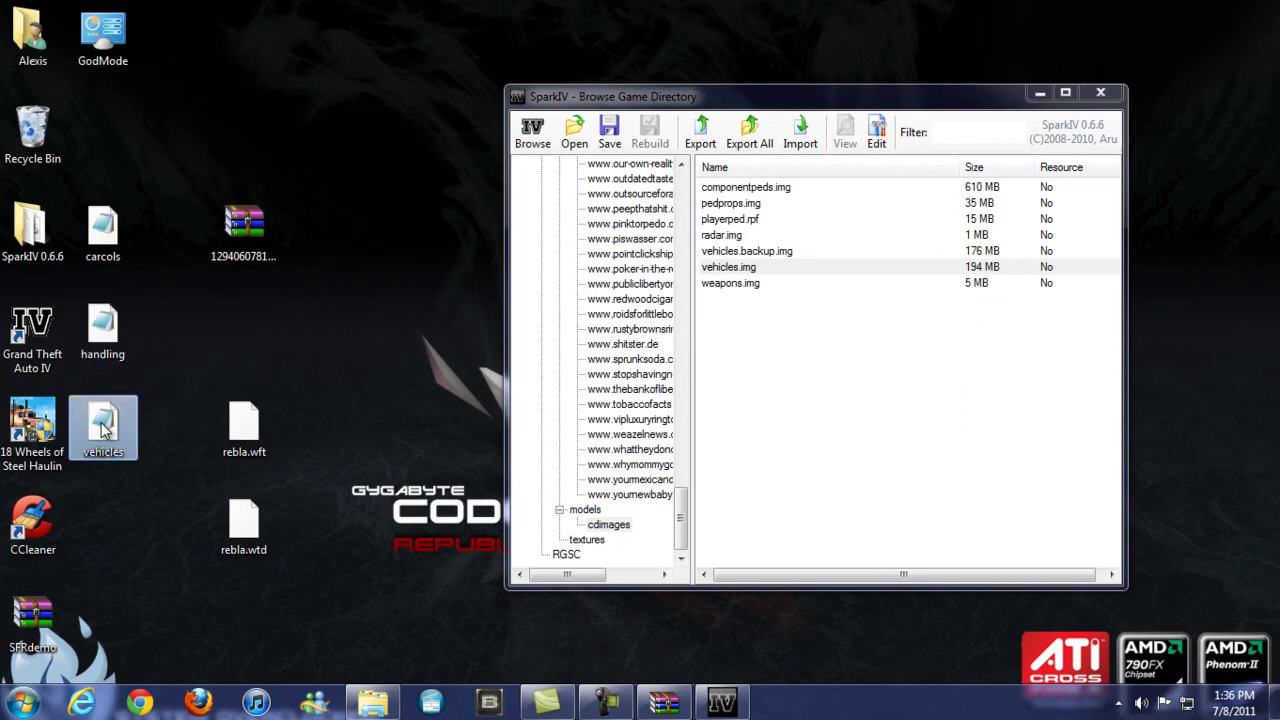
double_click(103, 228)
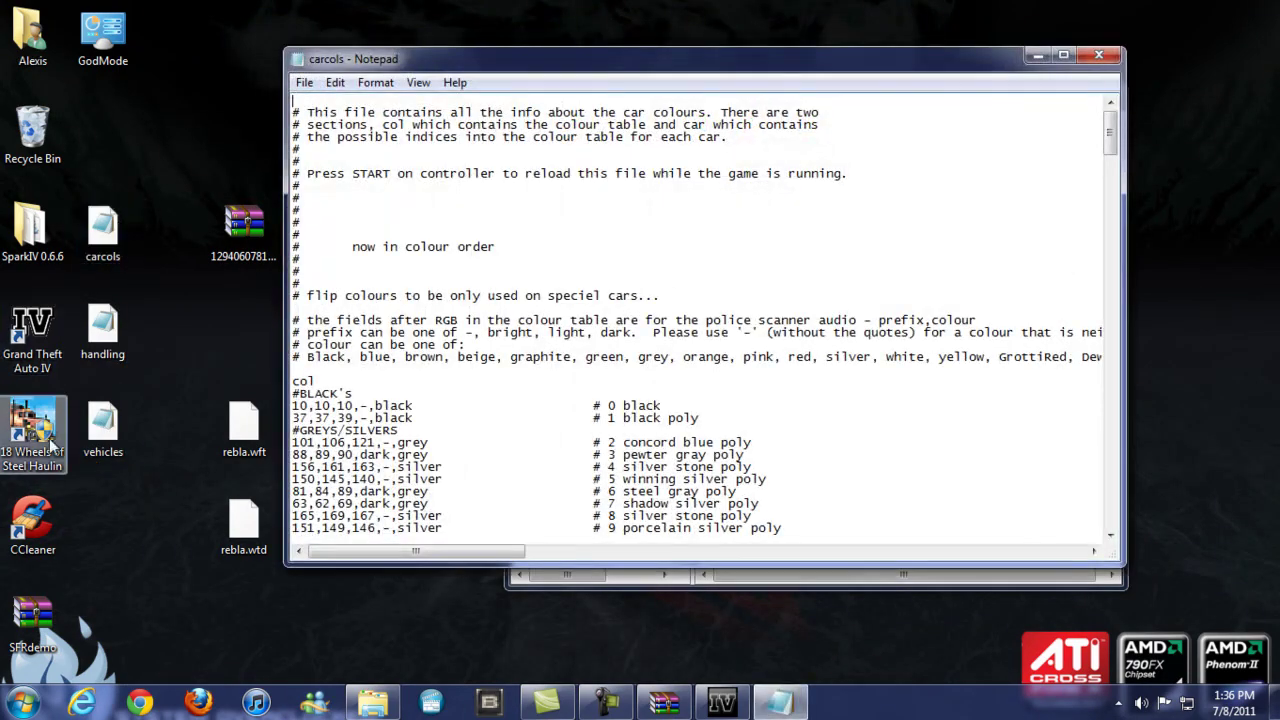
scroll(431, 396, "down", 20)
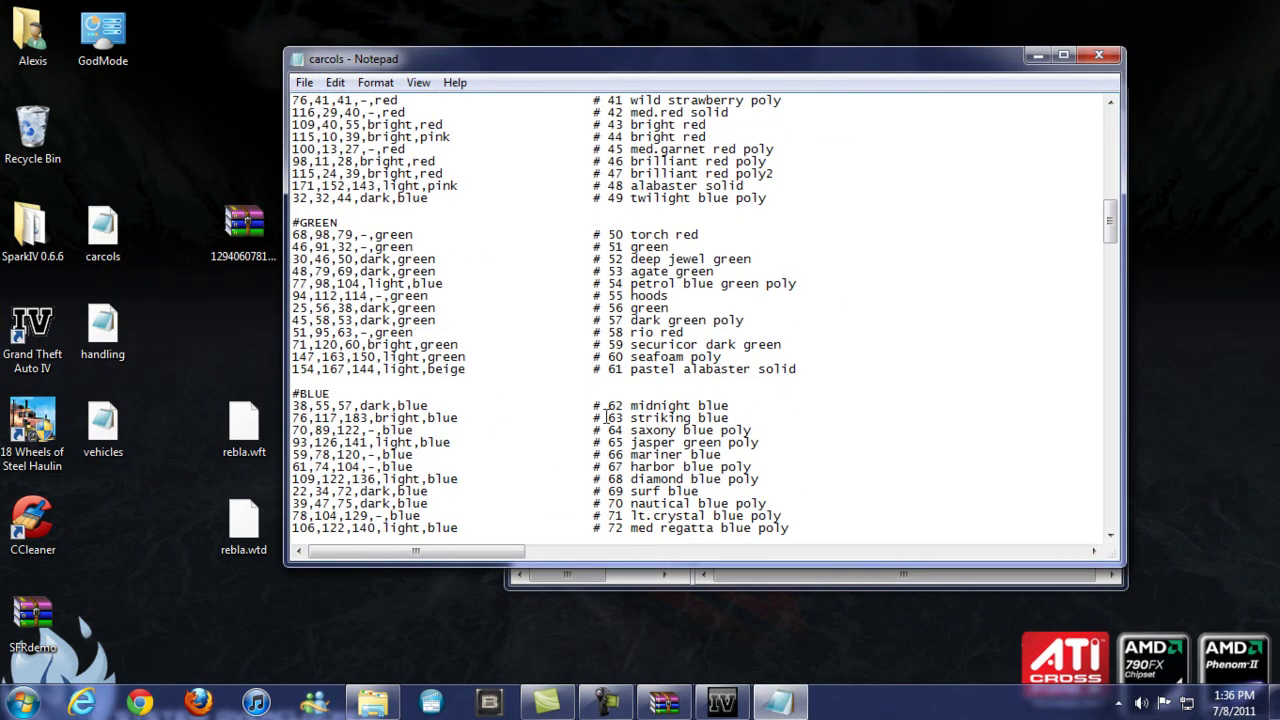
scroll(613, 414, "down", 20)
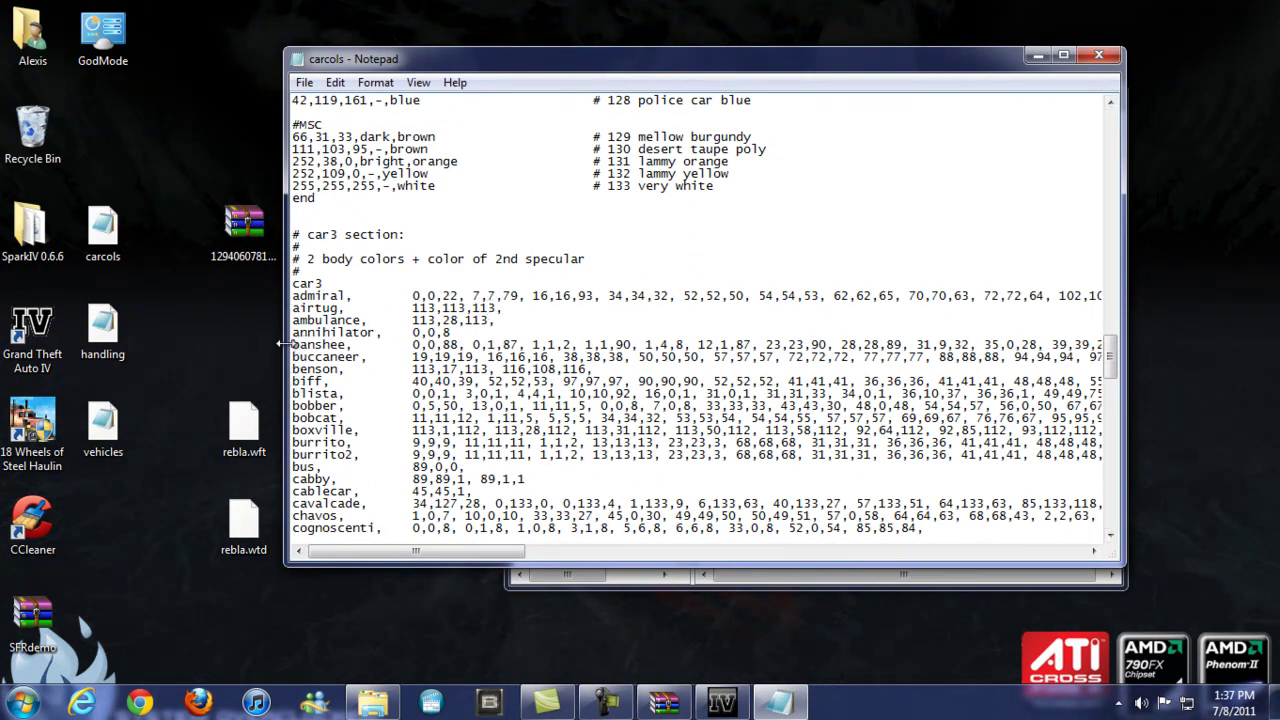
scroll(868, 300, "down", 20)
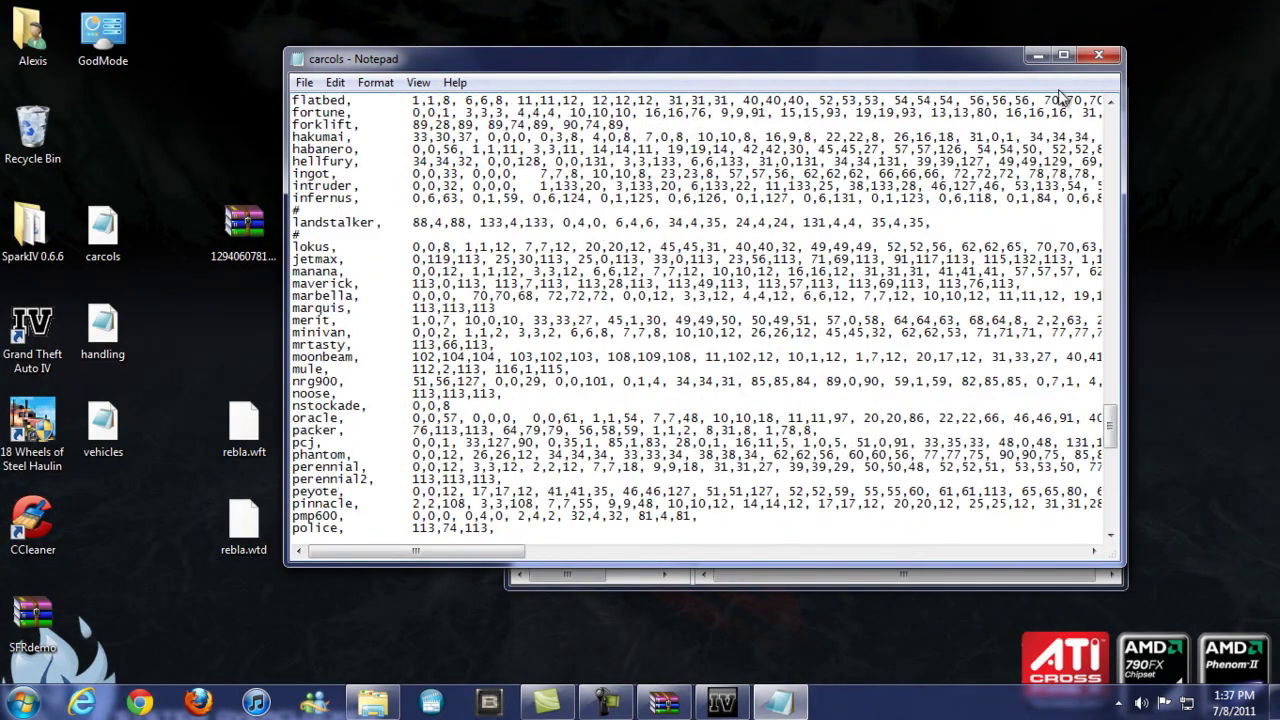
left_click(1098, 55)
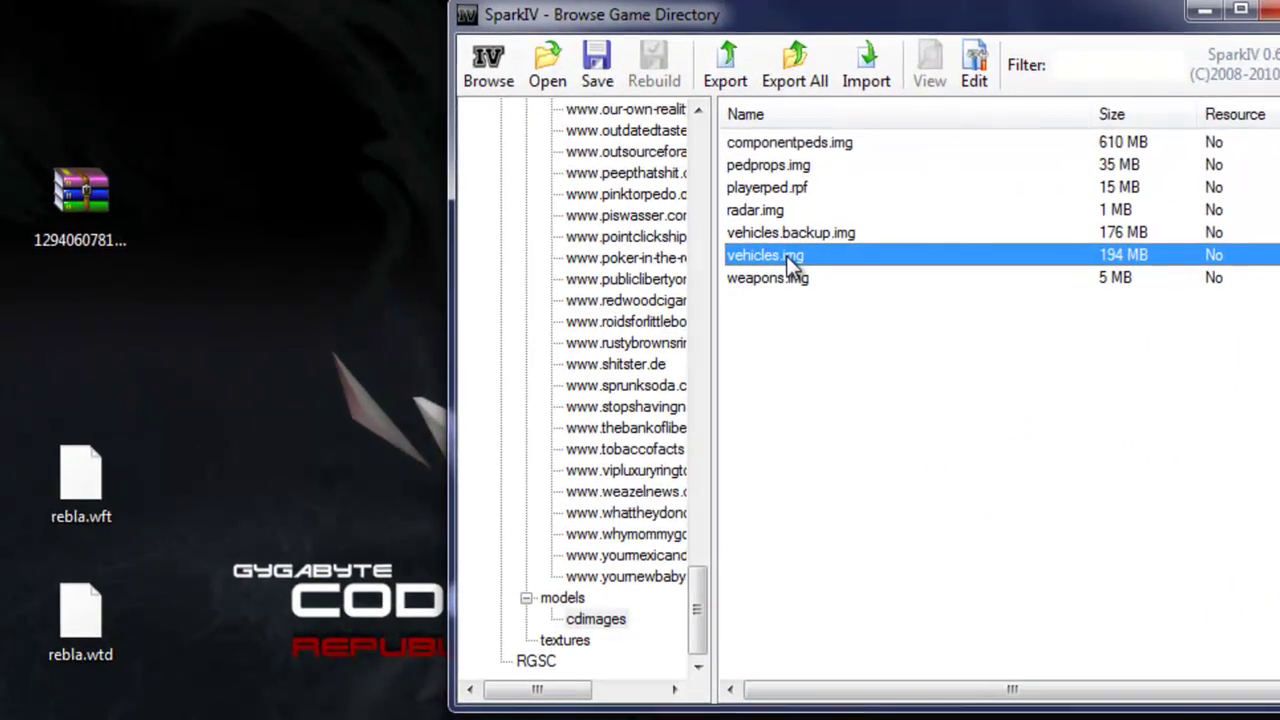
- Close SparkIV and bring the Grand Theft Auto IV common > data folder window to the front
double_click(752, 264)
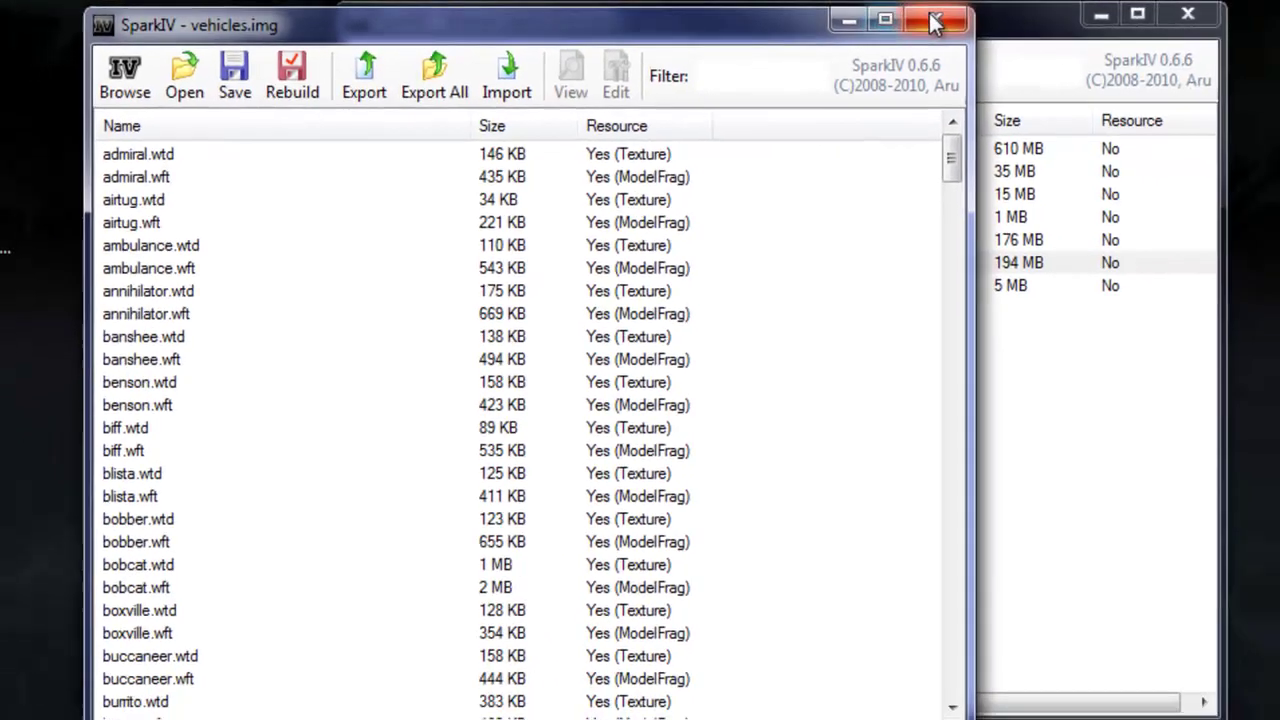
left_click(1018, 24)
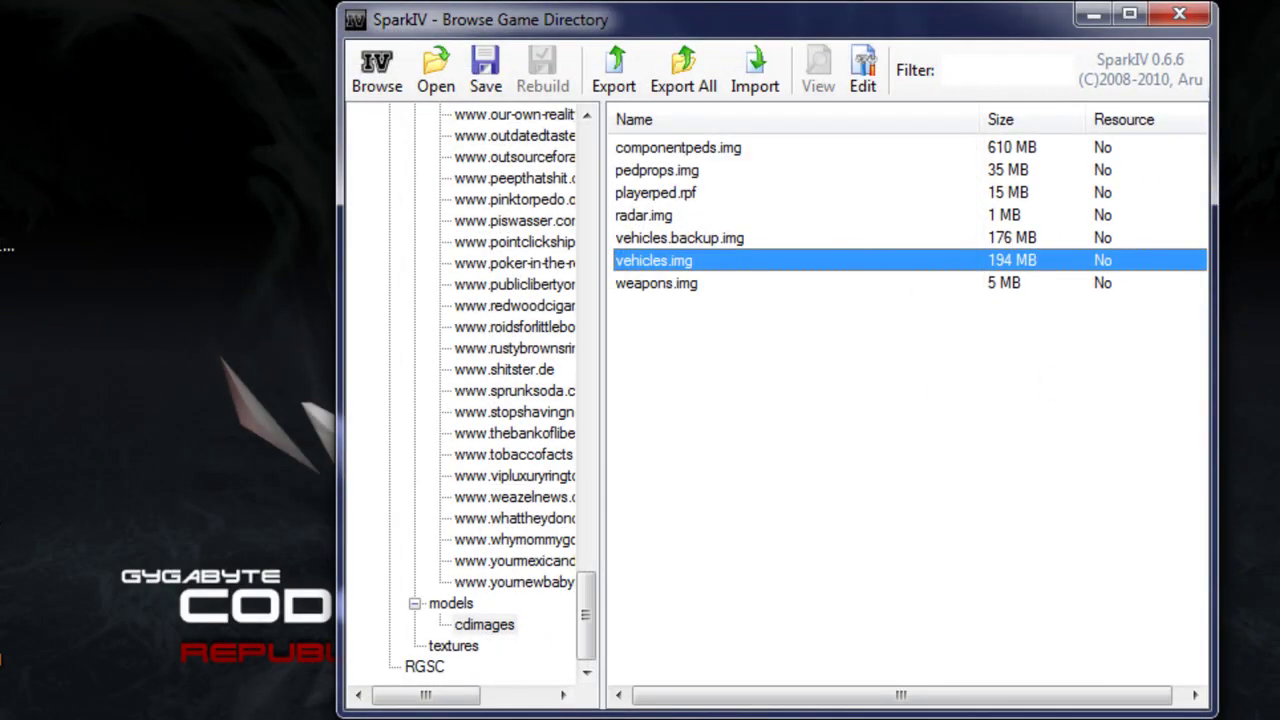
left_click(1180, 14)
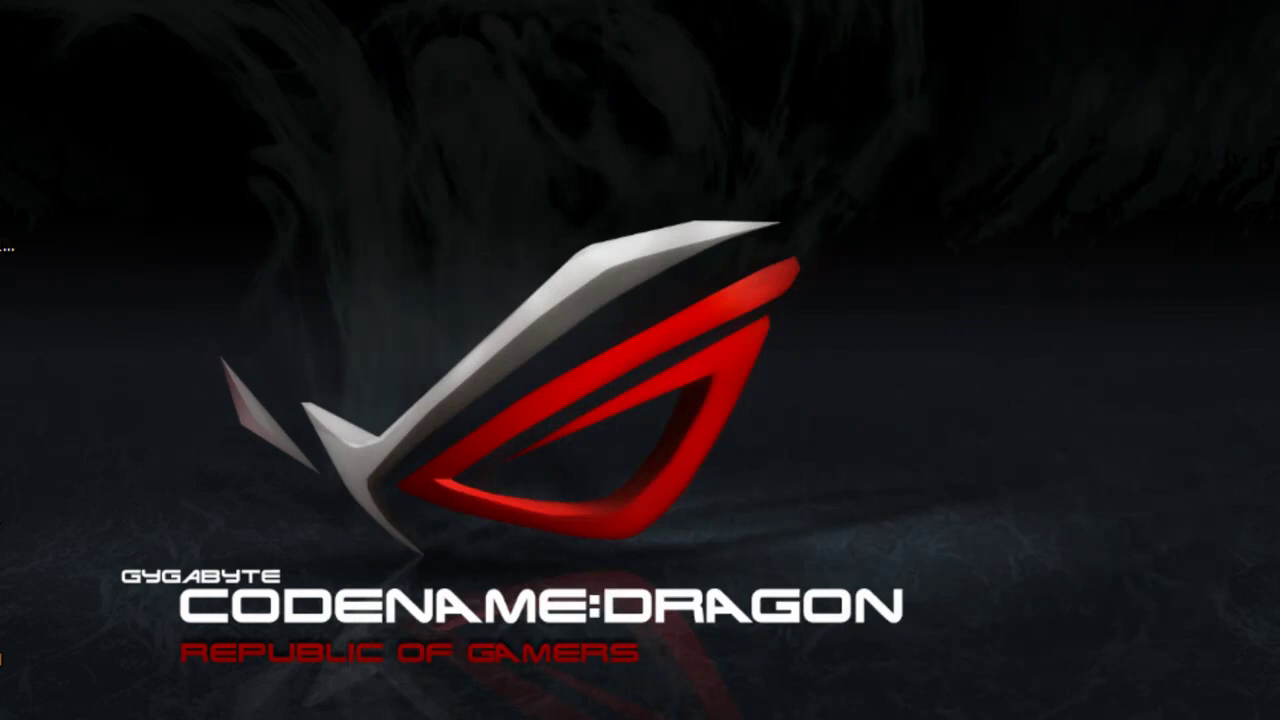
key("alt+Tab")
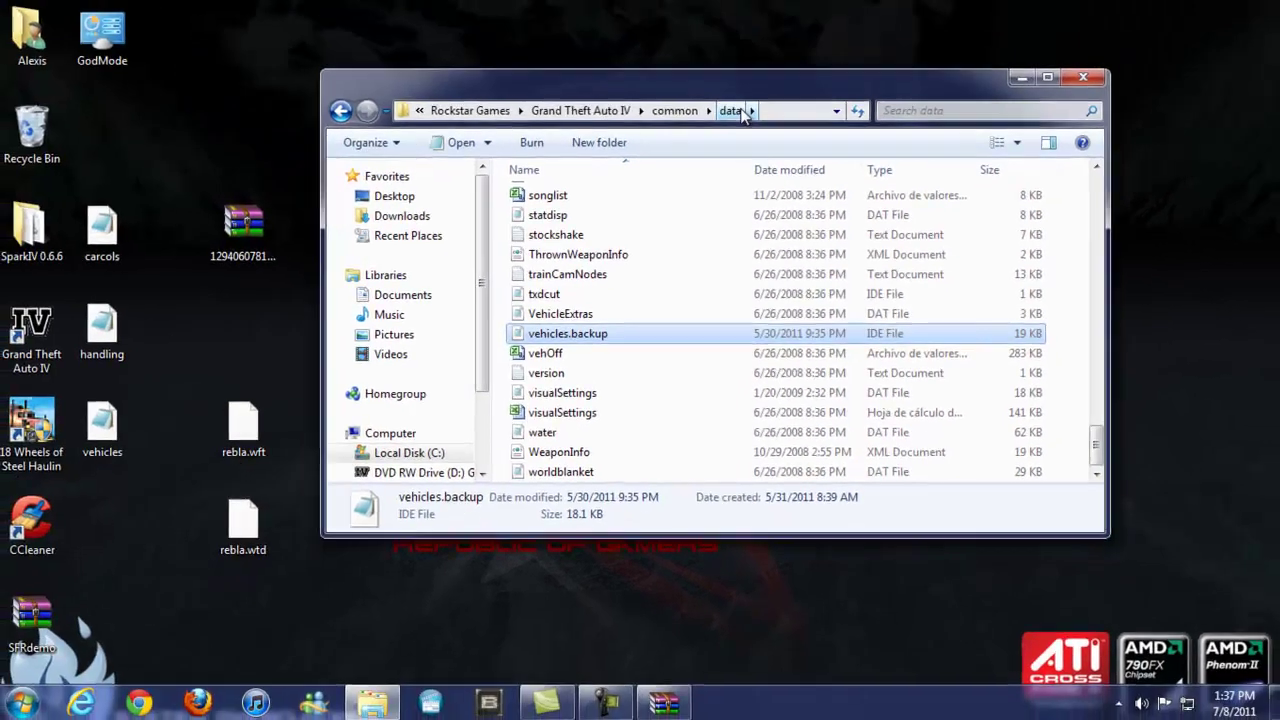
- Move the carcols, handling and vehicles files from the desktop into the data folder, granting administrator permission for all current items
left_click_drag(150, 500, 1035, 283)
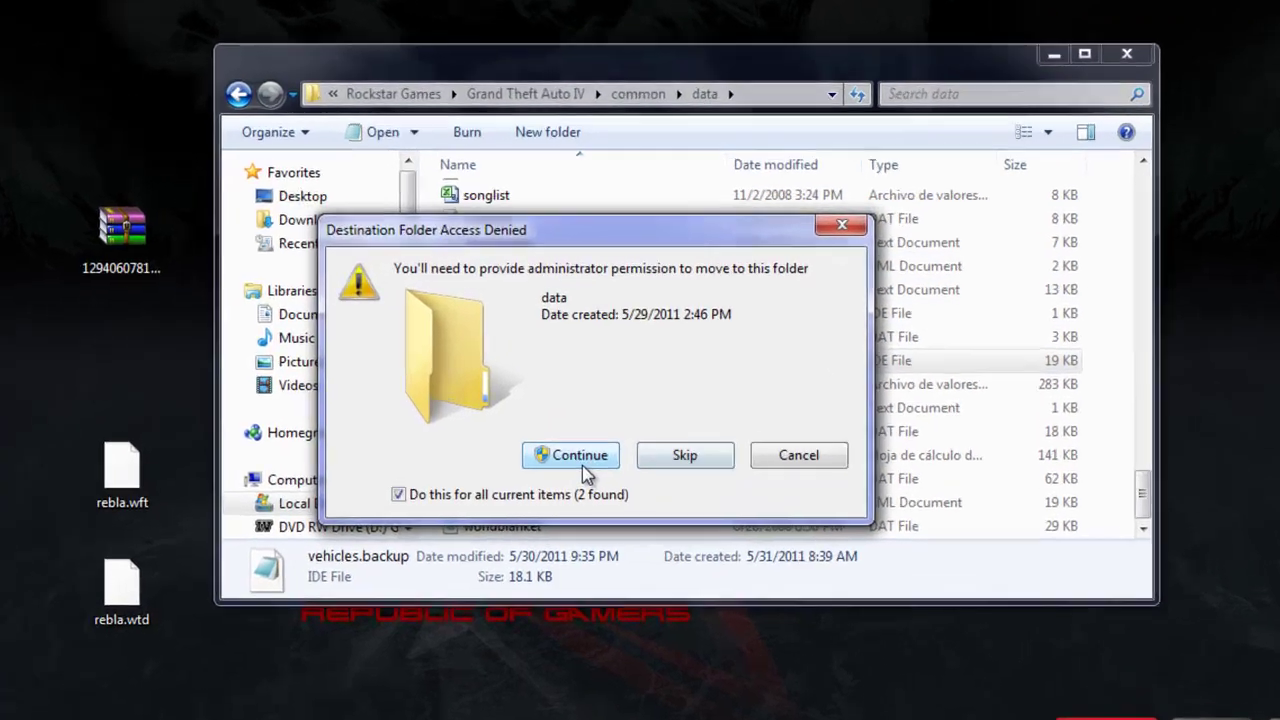
left_click(549, 409)
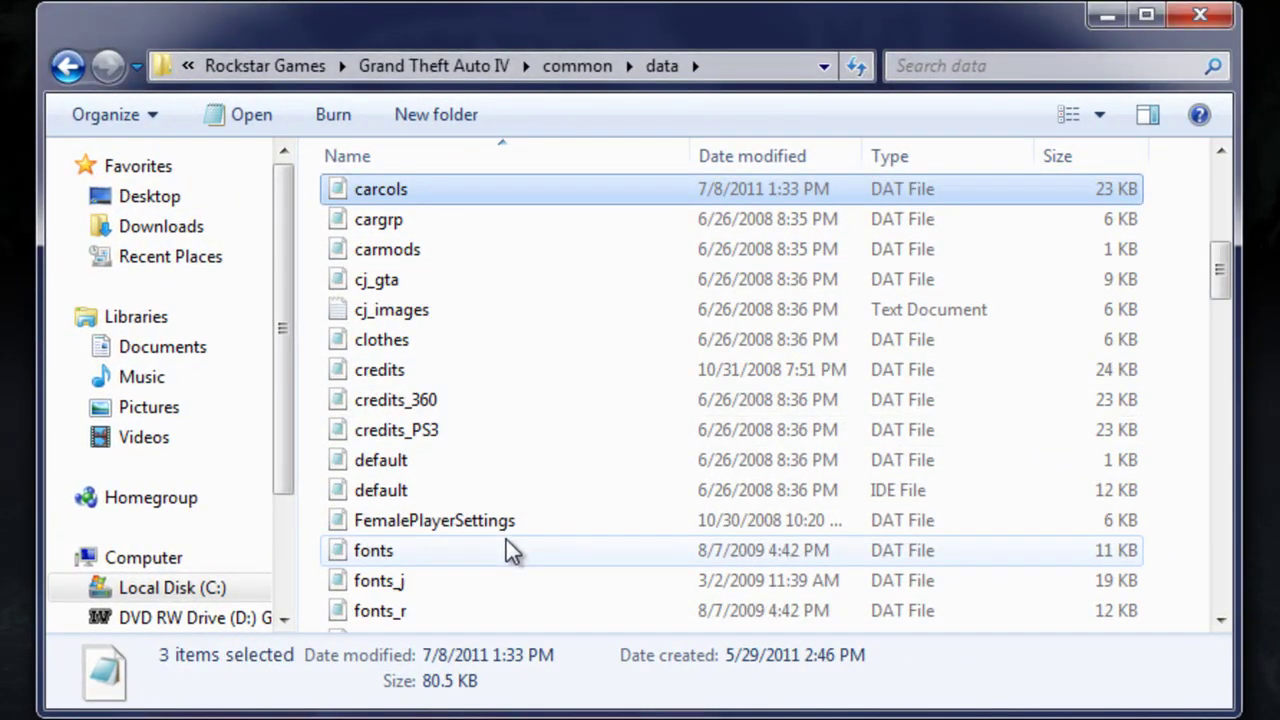
- Check the data folder for the new carcols and handling files and their carcols.backup and handling.backup copies
scroll(505, 541, "down", 8)
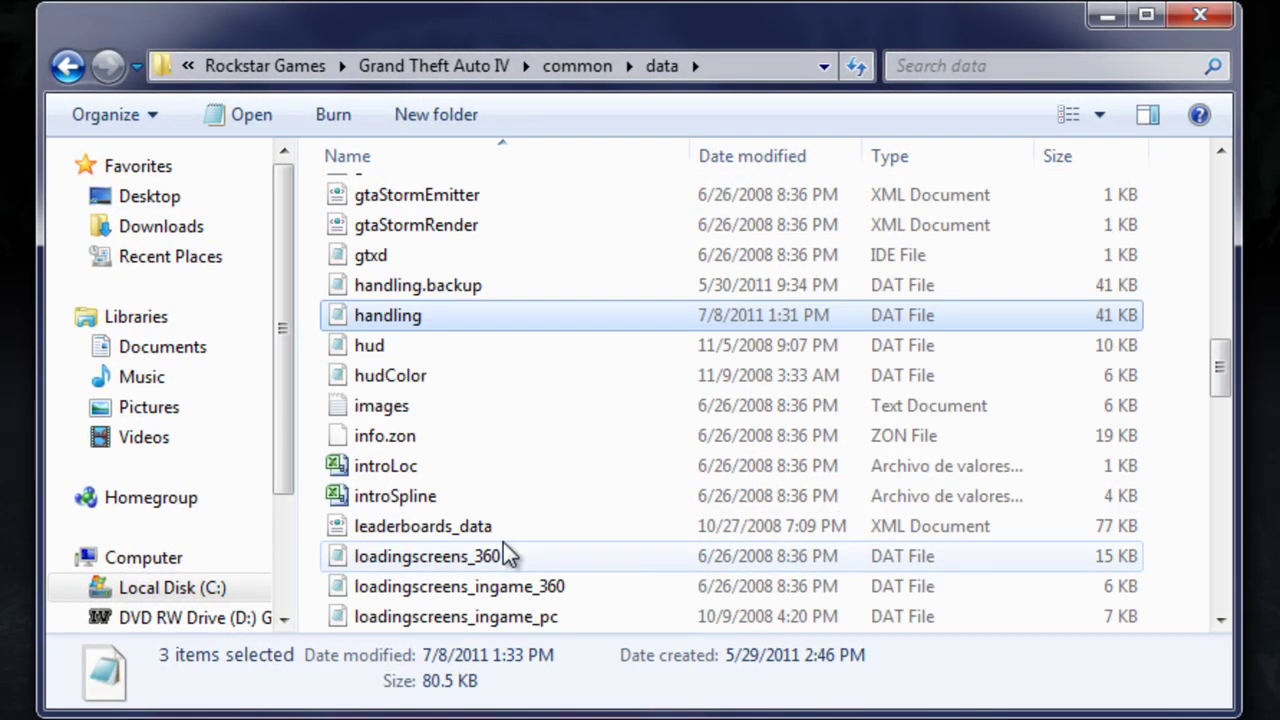
left_click(474, 296)
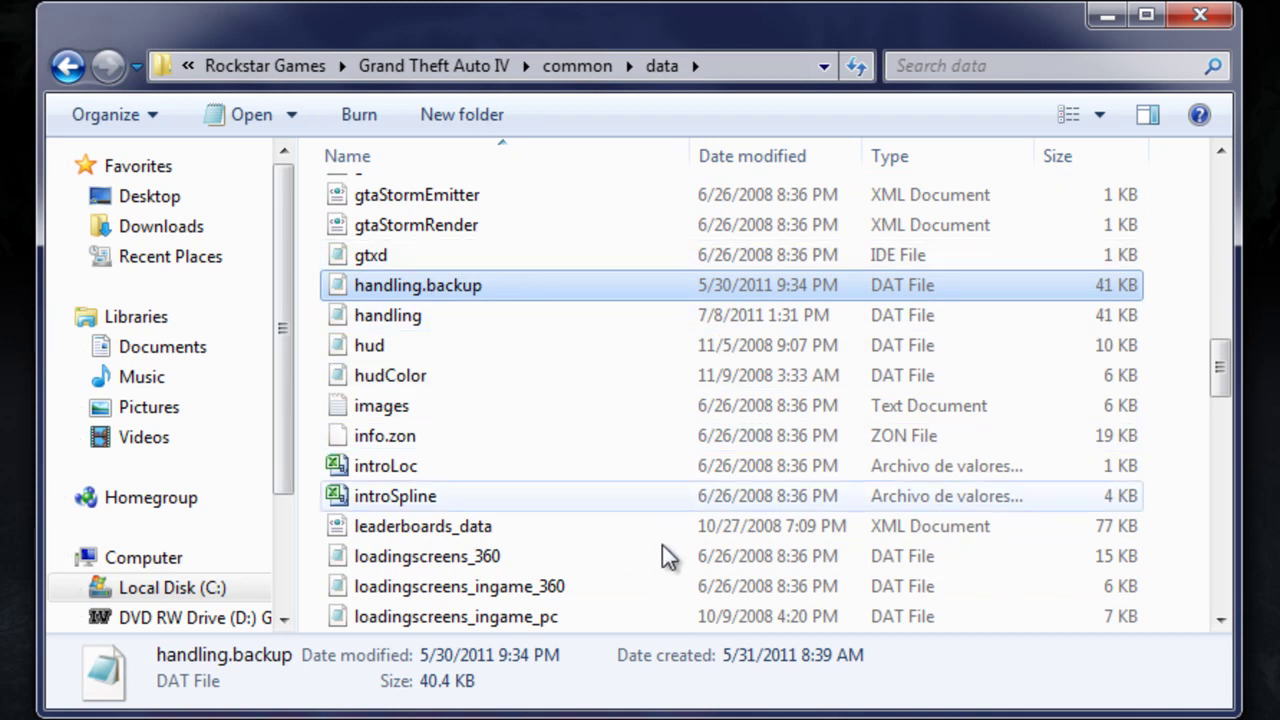
scroll(545, 525, "up", 1)
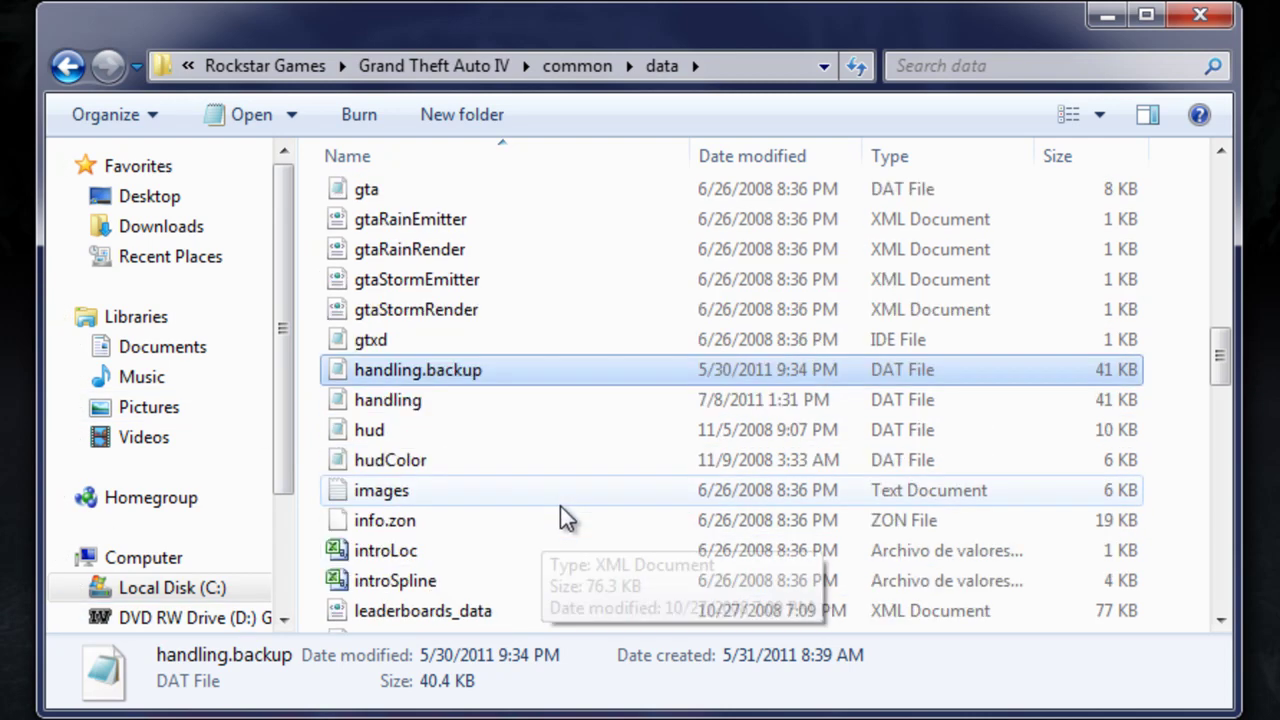
scroll(560, 506, "up", 2)
scroll(434, 589, "up", 1)
scroll(445, 596, "down", 2)
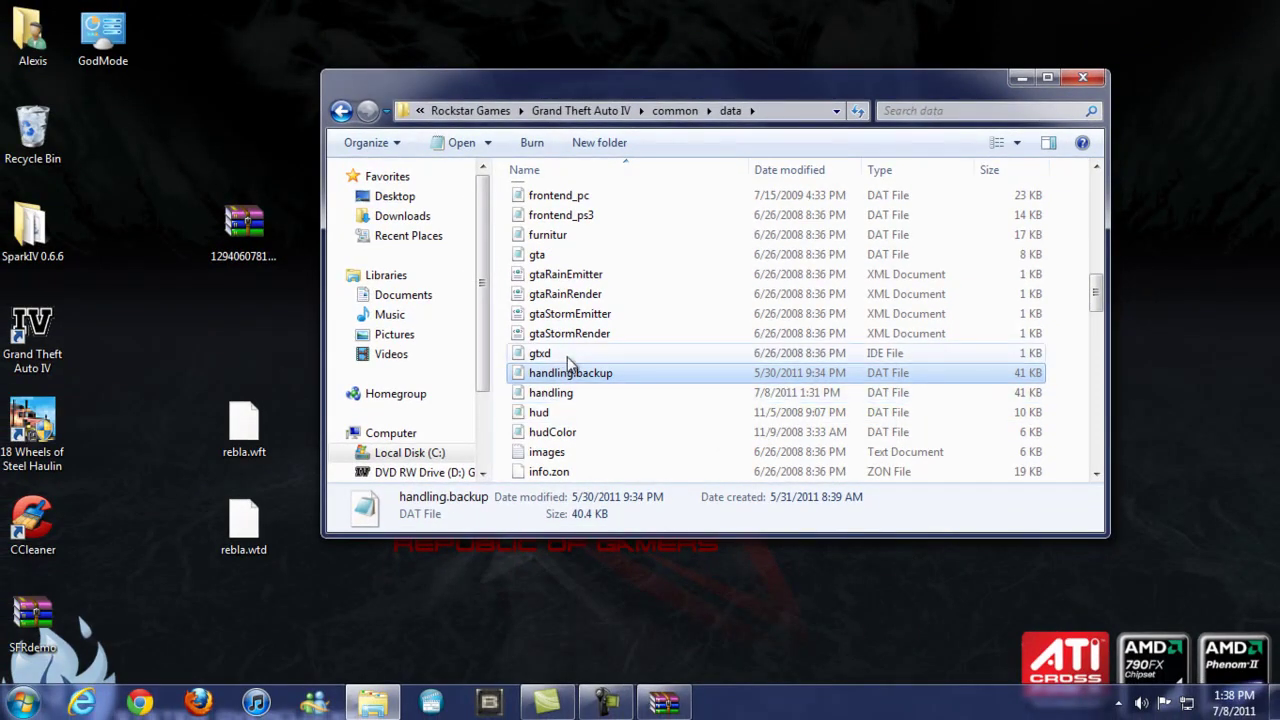
scroll(613, 397, "up", 4)
scroll(612, 391, "up", 7)
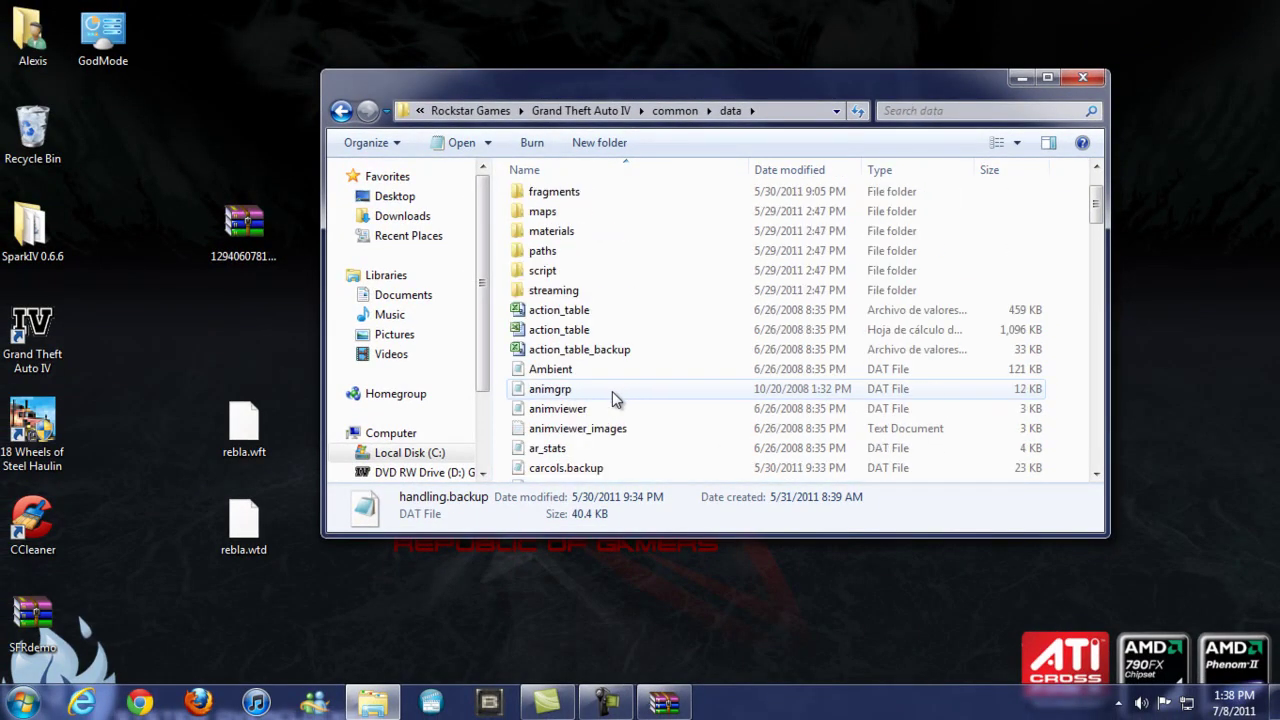
scroll(610, 392, "down", 3)
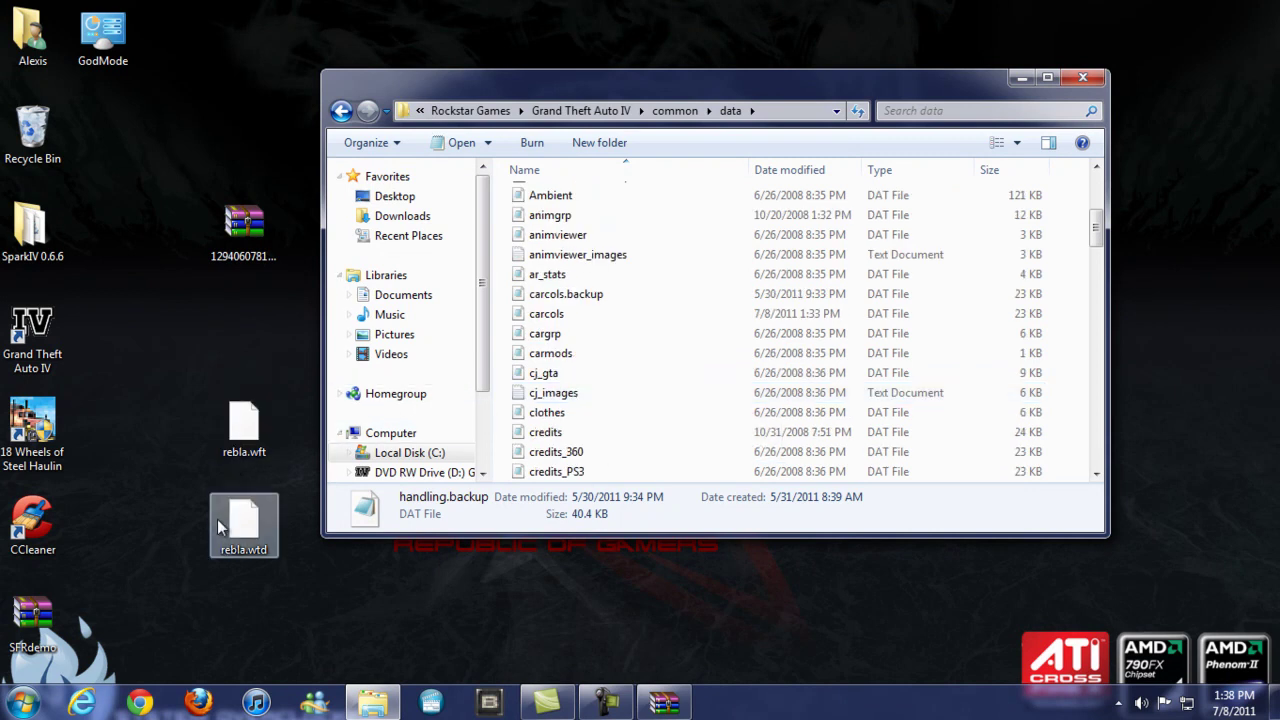
- Move rebla.wft and rebla.wtd from the desktop to the Recycle Bin and close the data folder window
left_click_drag(249, 593, 59, 153)
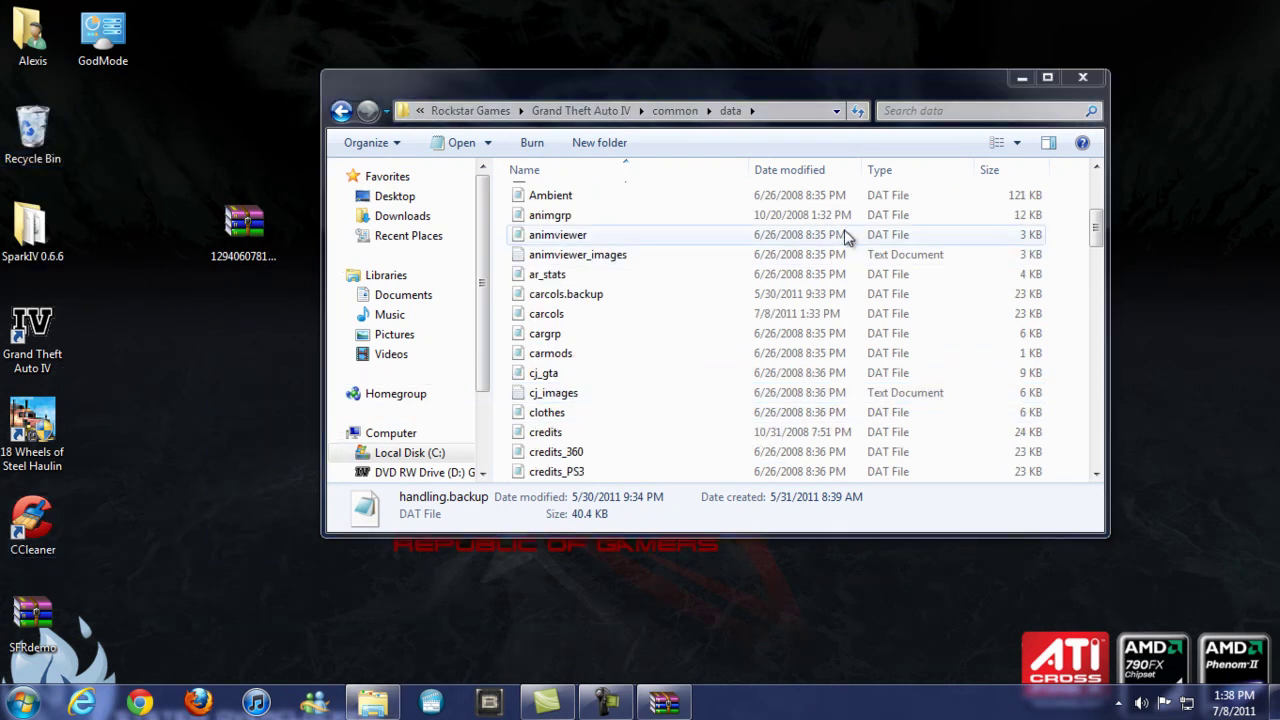
left_click(1083, 77)
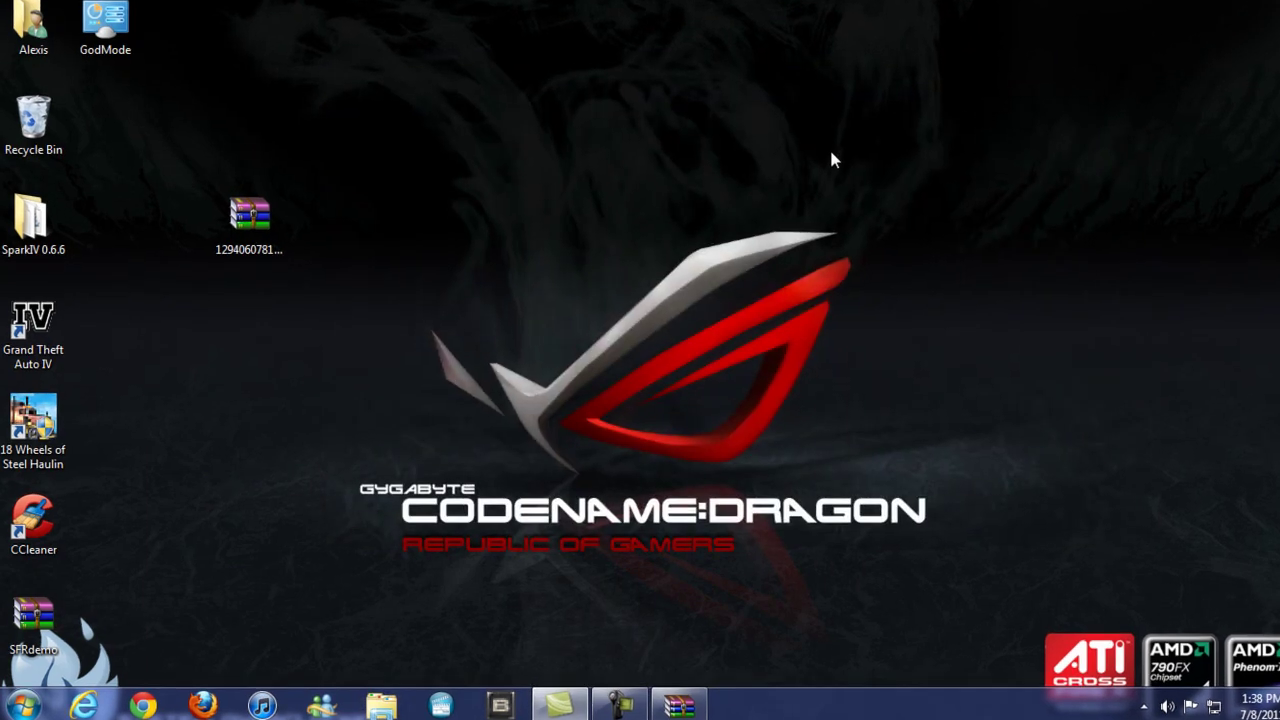
- Launch Grand Theft Auto IV from its desktop shortcut to try out the installed BMW X5
double_click(46, 353)
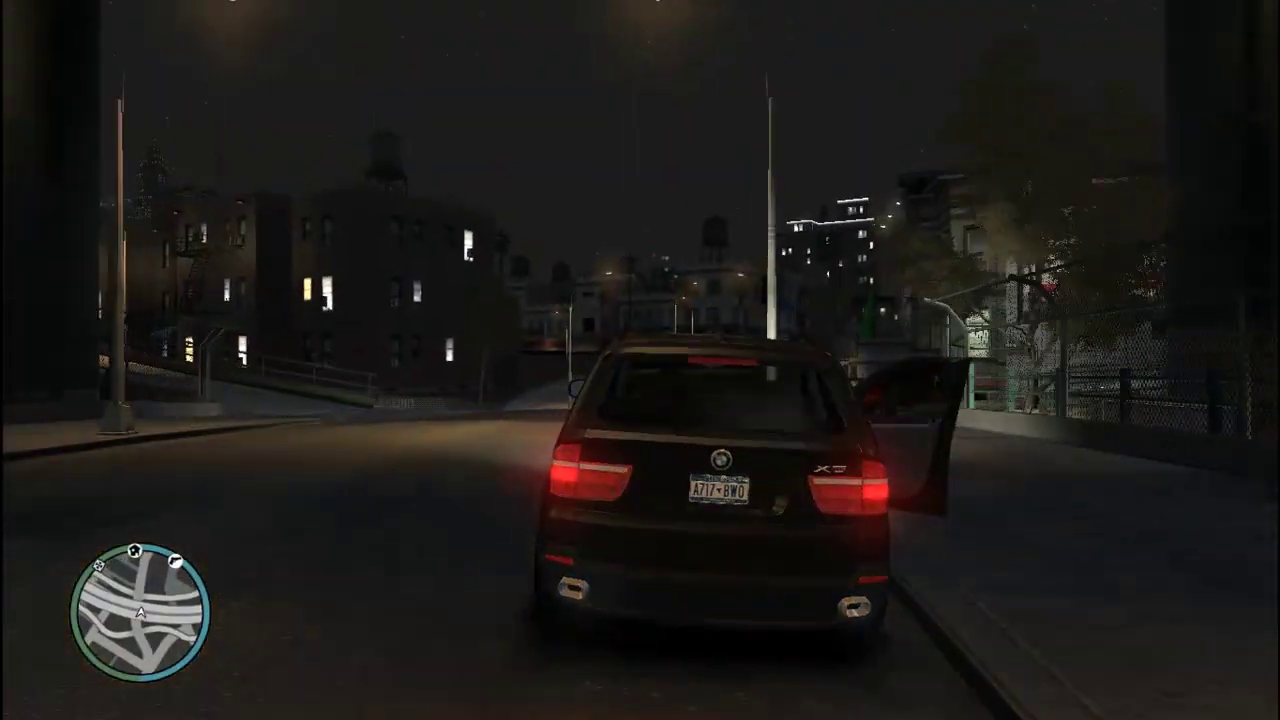
key("w")
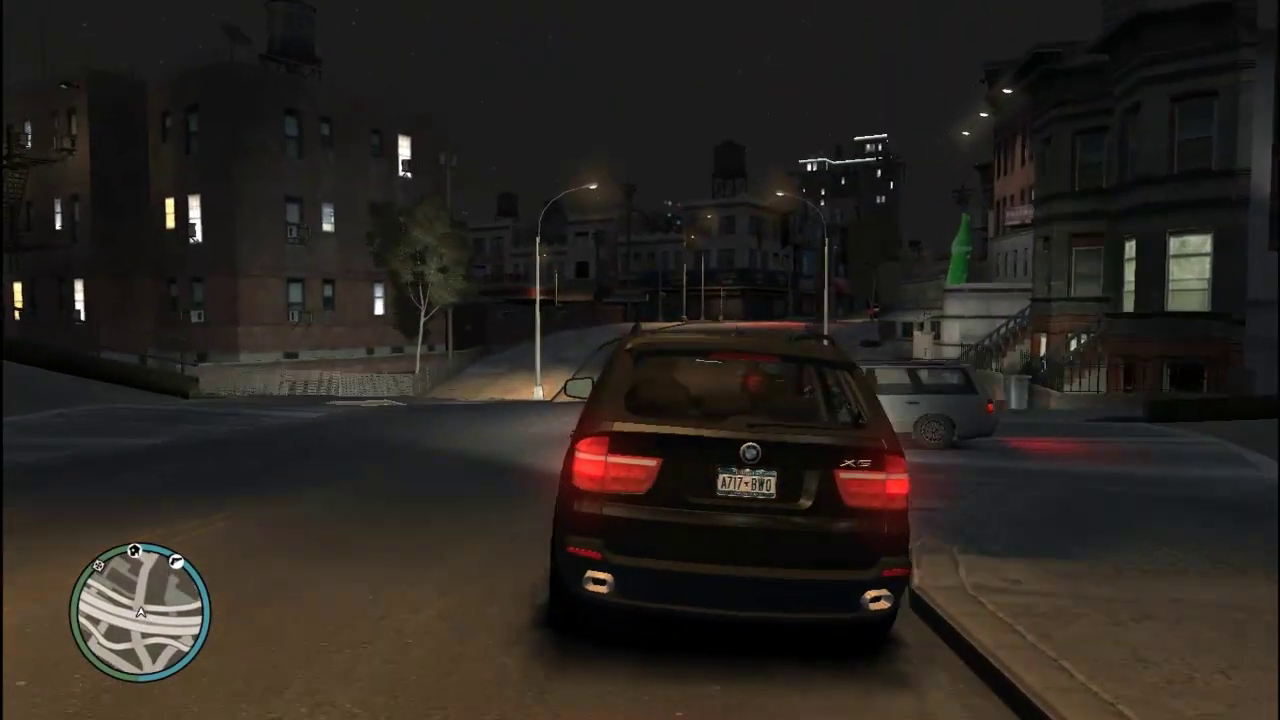
key("a")
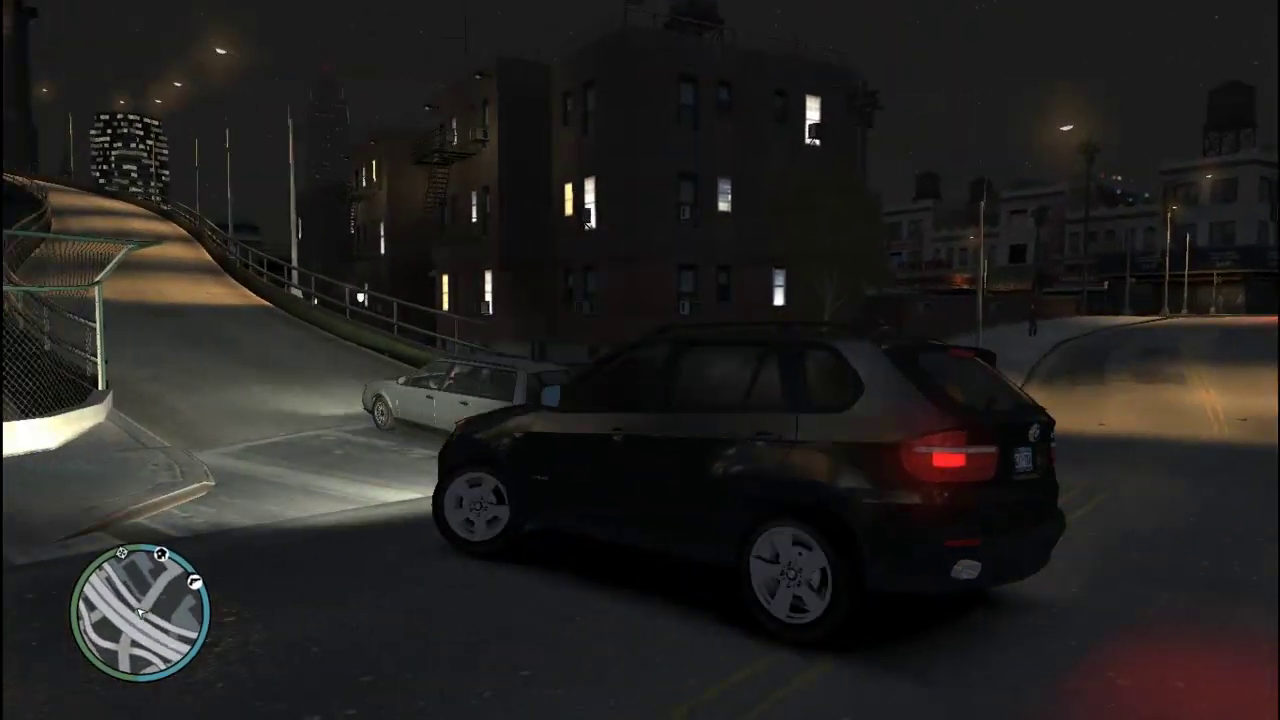
key("a")
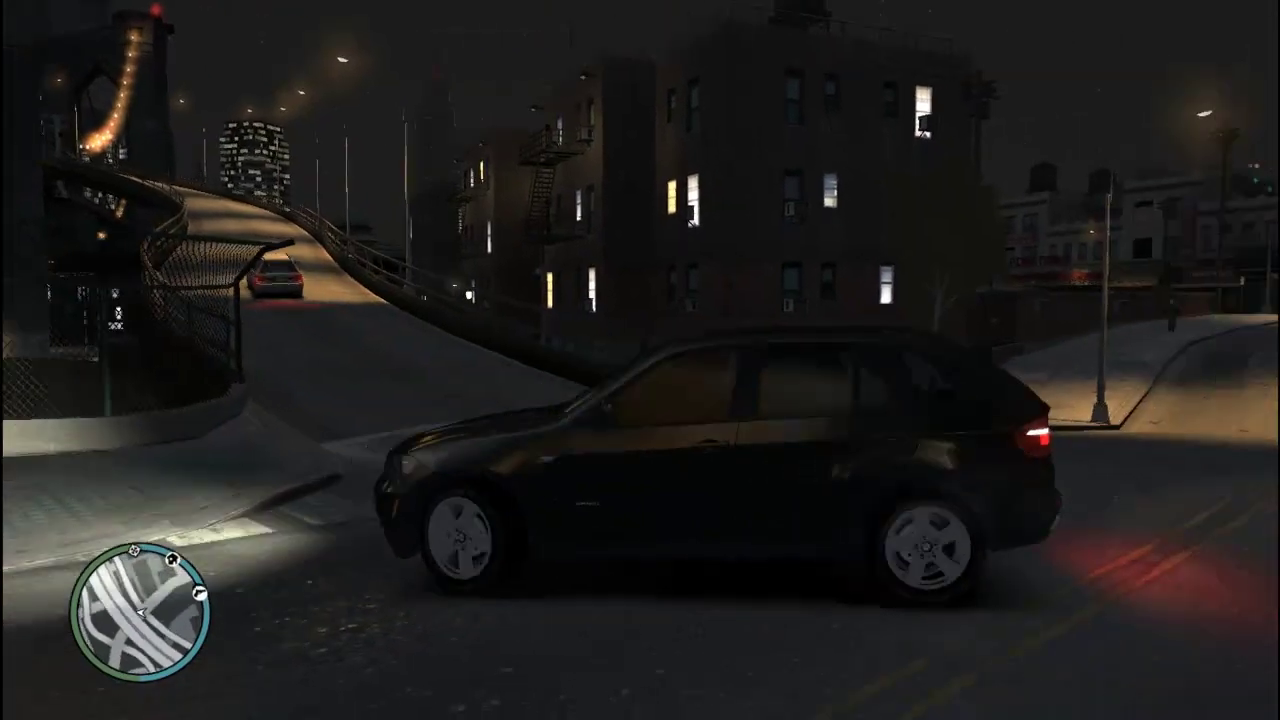
key("f")
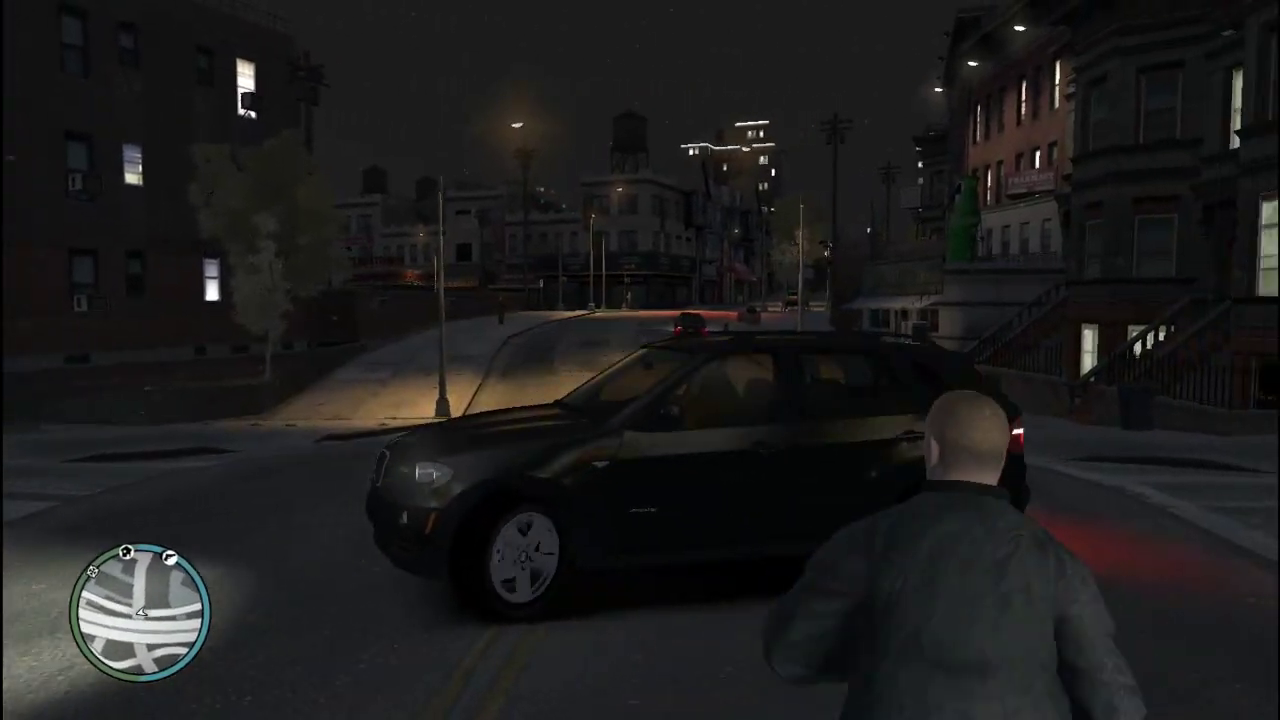
key("f")
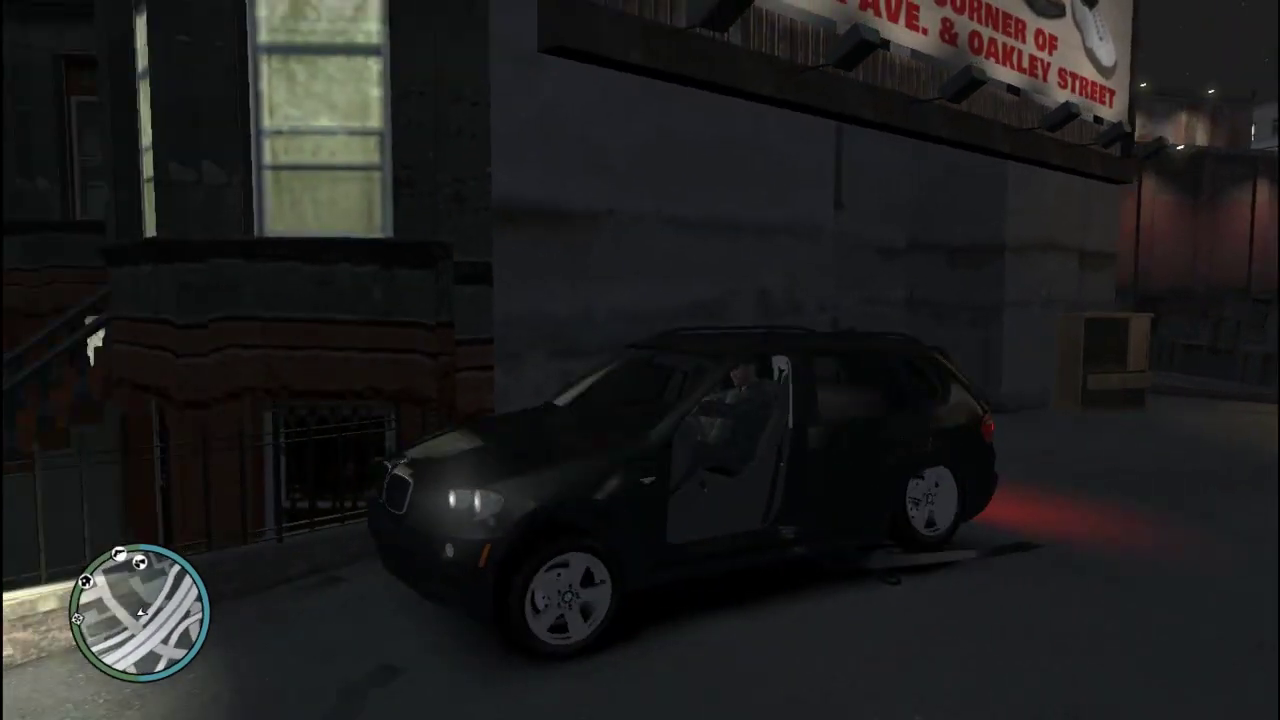
key("w")
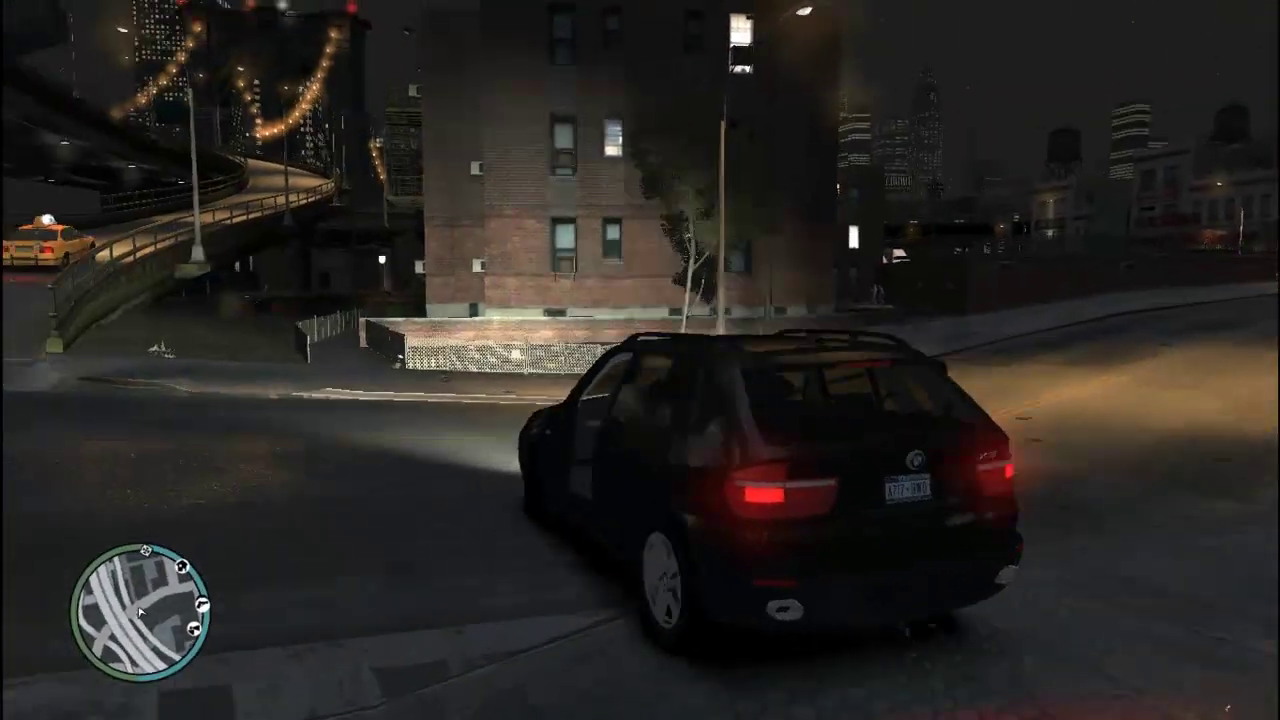
key("d")
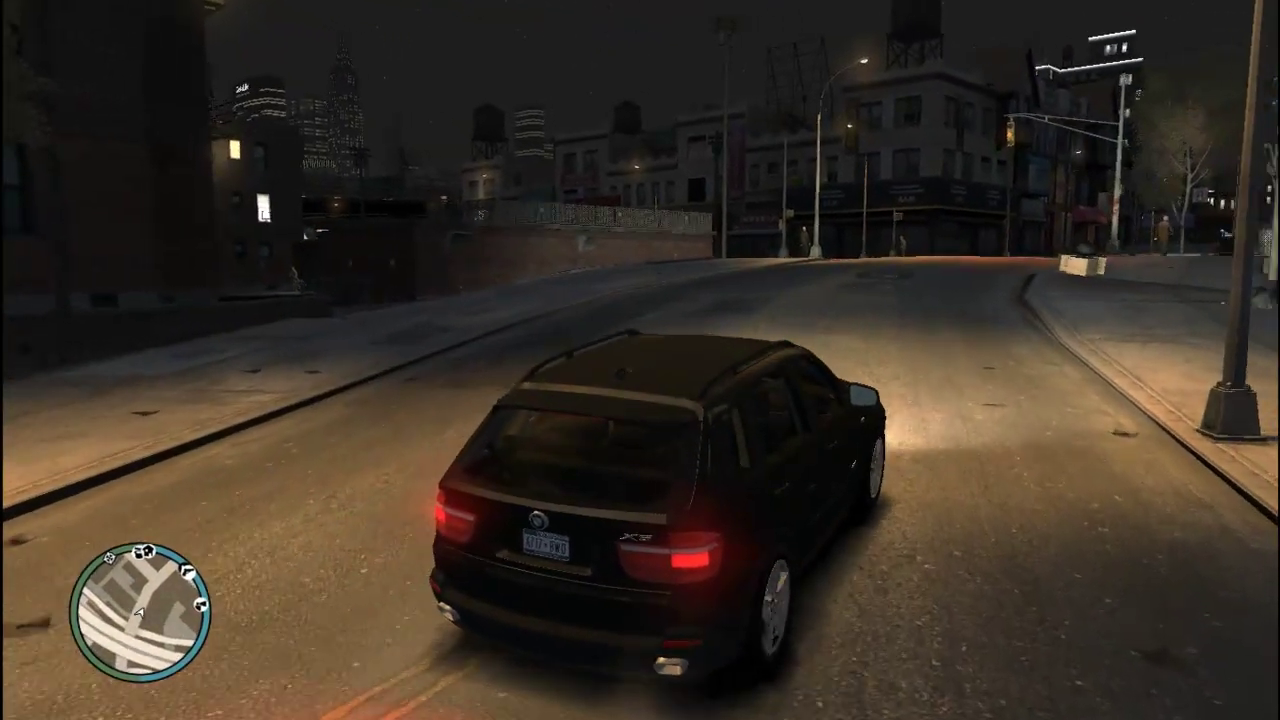
key("w")
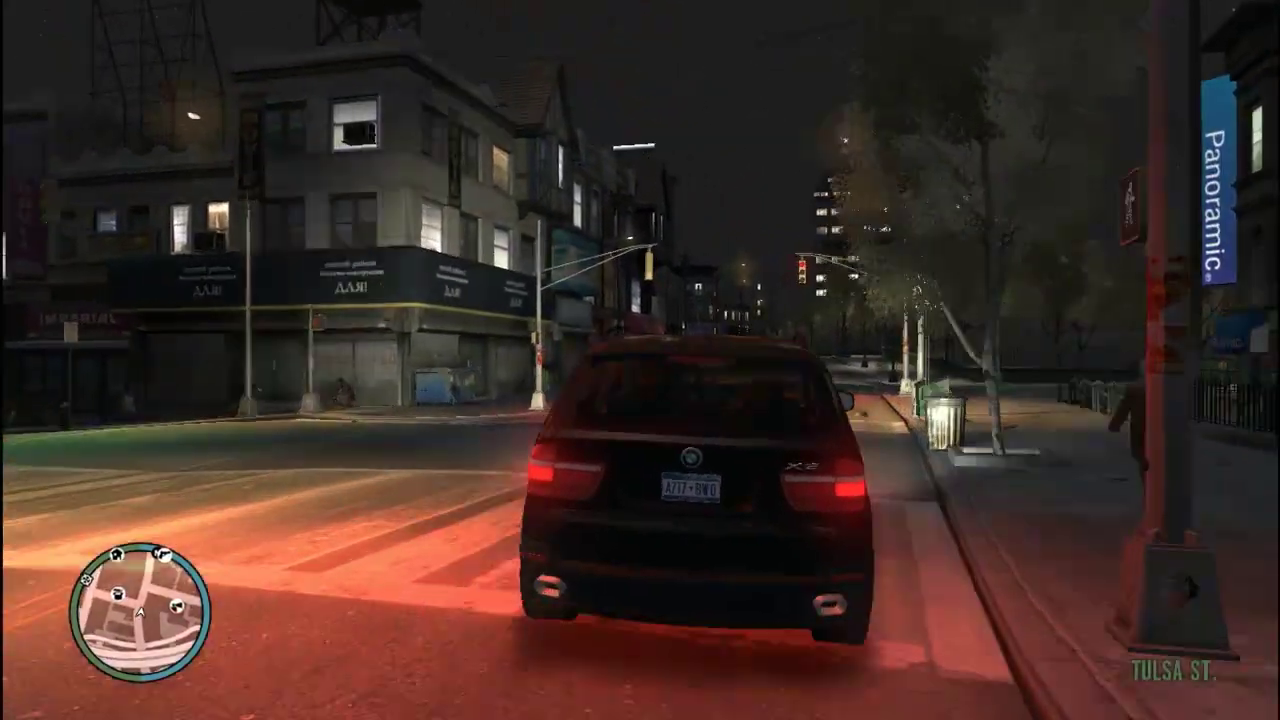
key("w")
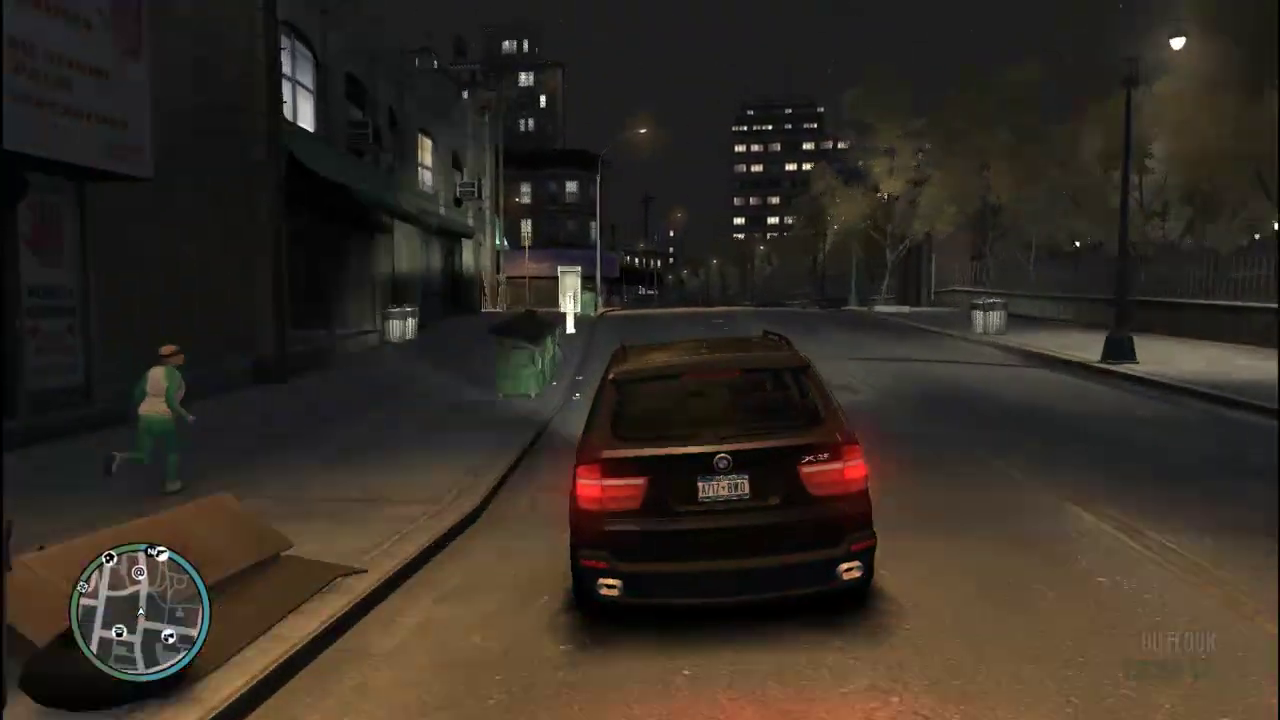
key("w")
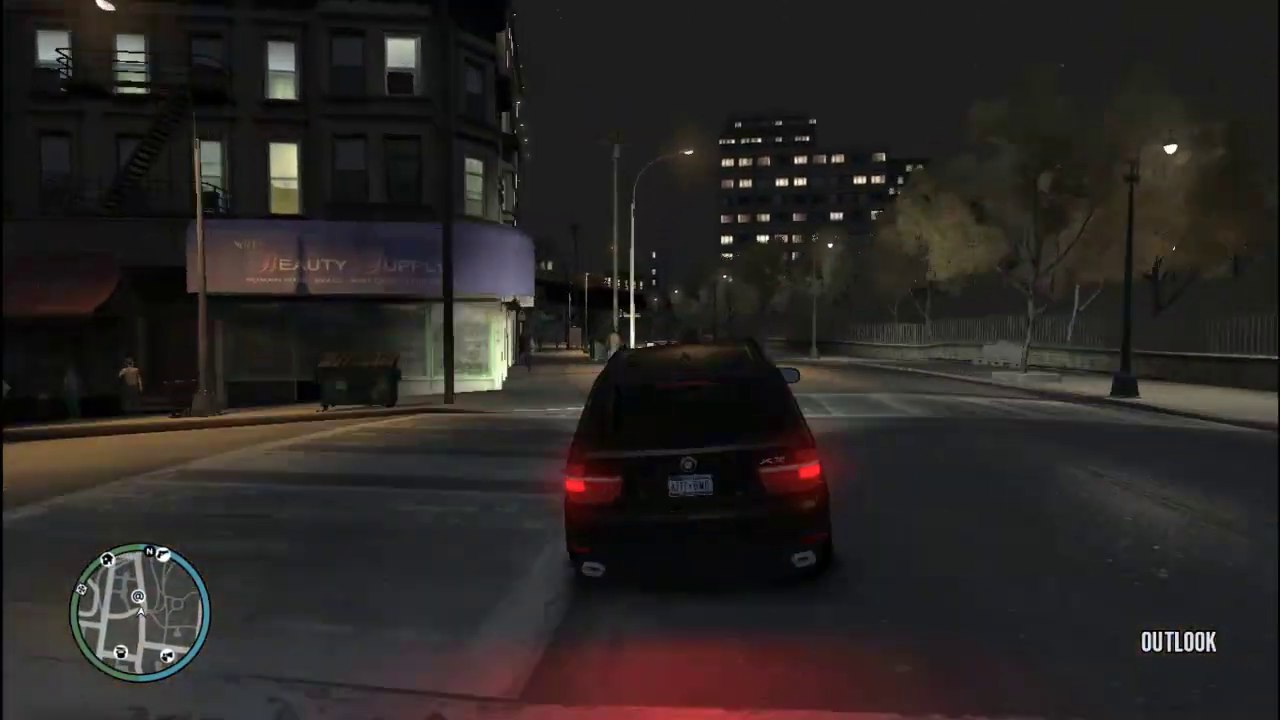
key("w")
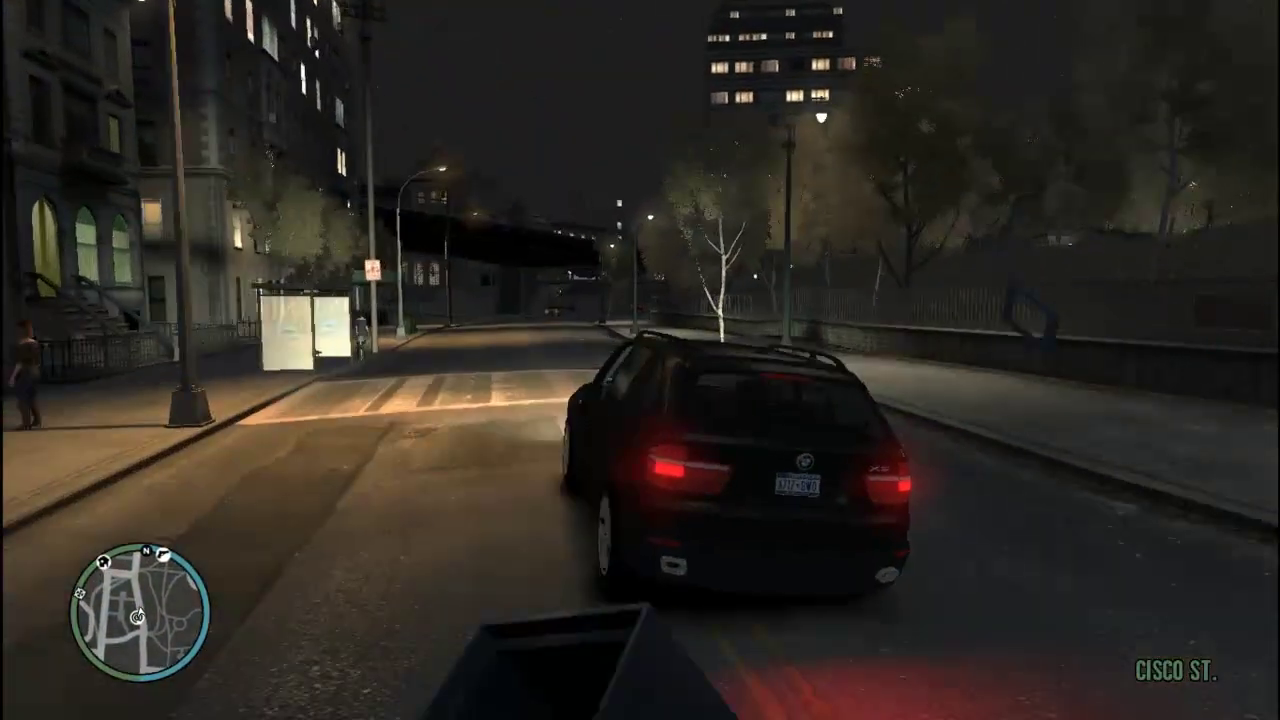
key("w")
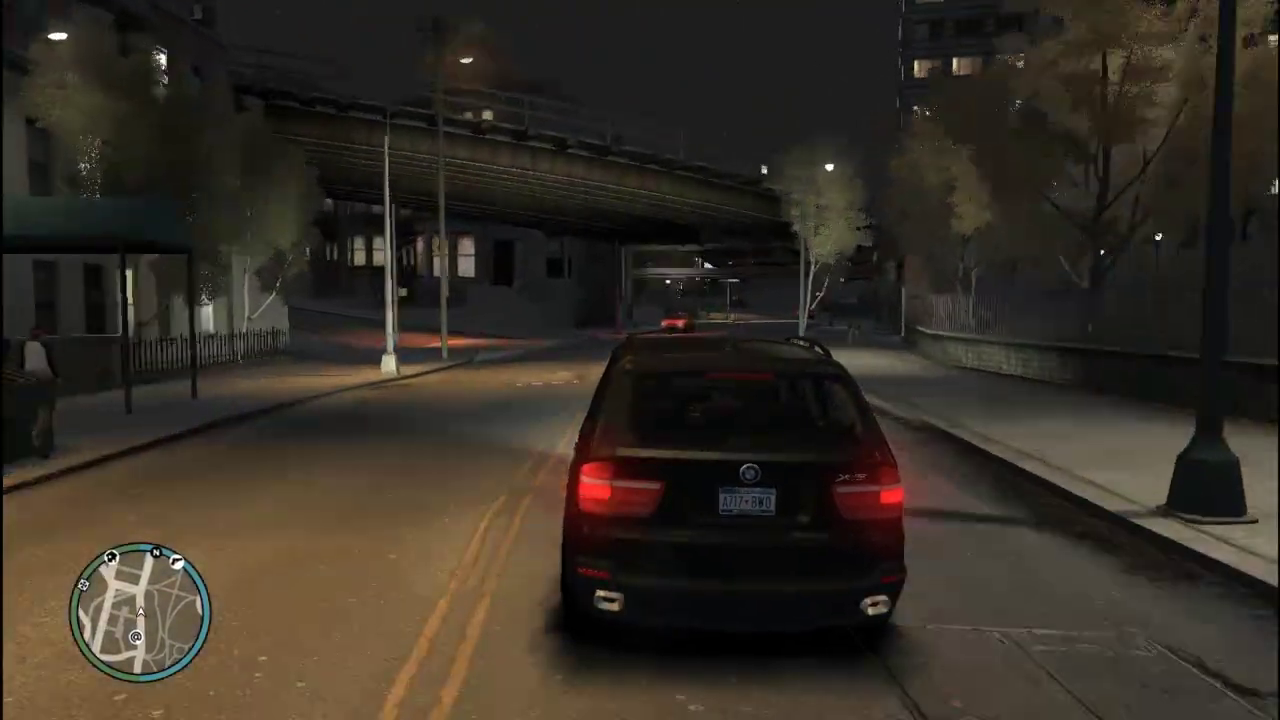
key("w")
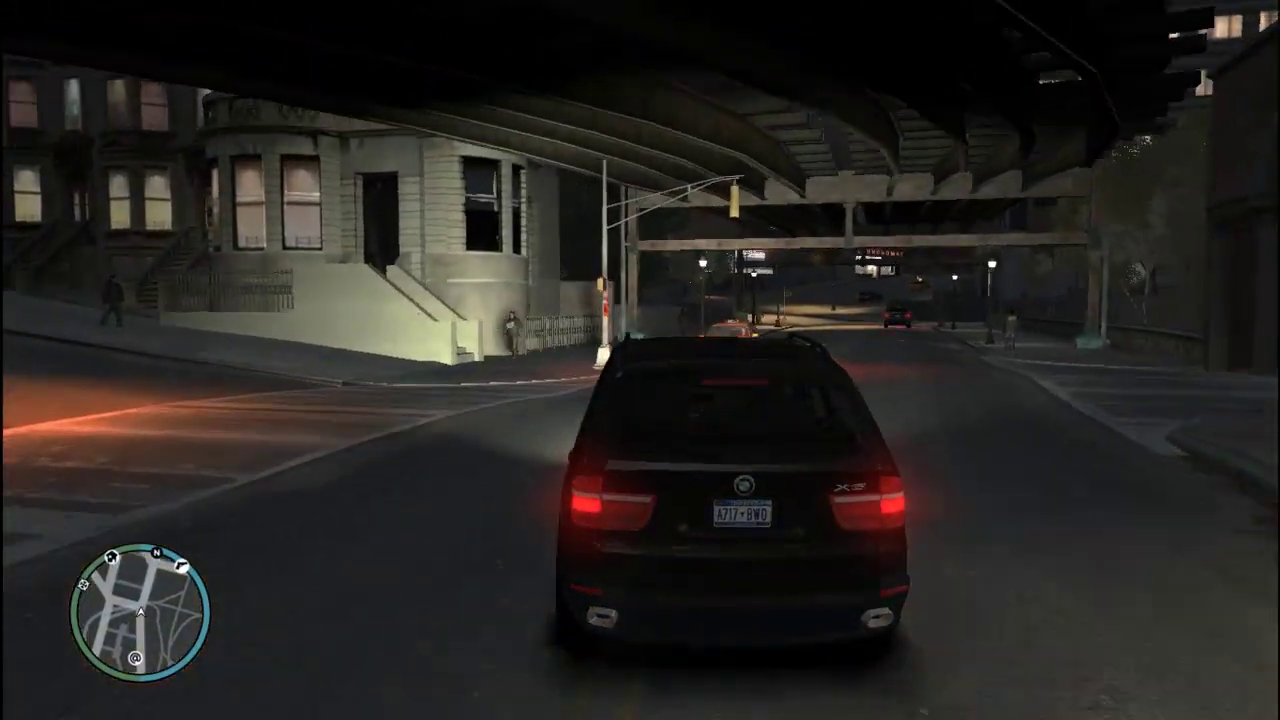